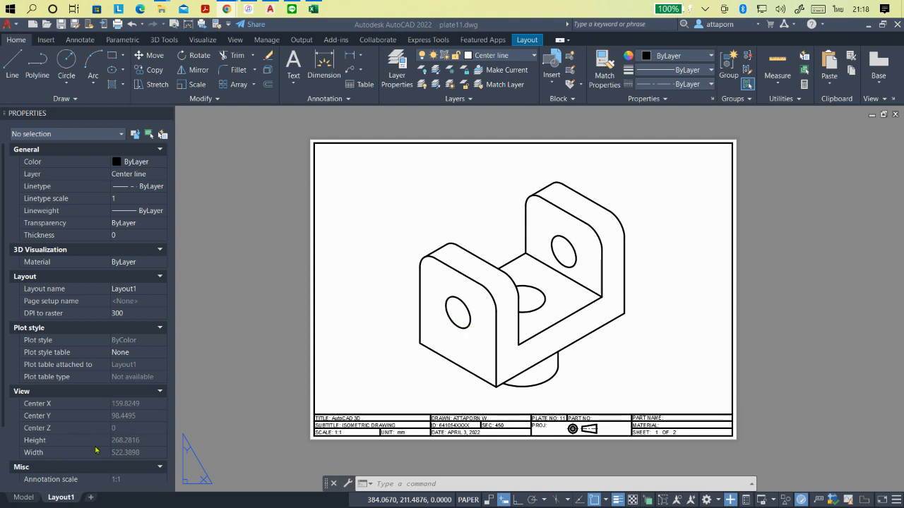
# - Examine the bracket's 3D model and its isometric drawing sheet in Layout1, including the title block
pyautogui.click(22, 498)
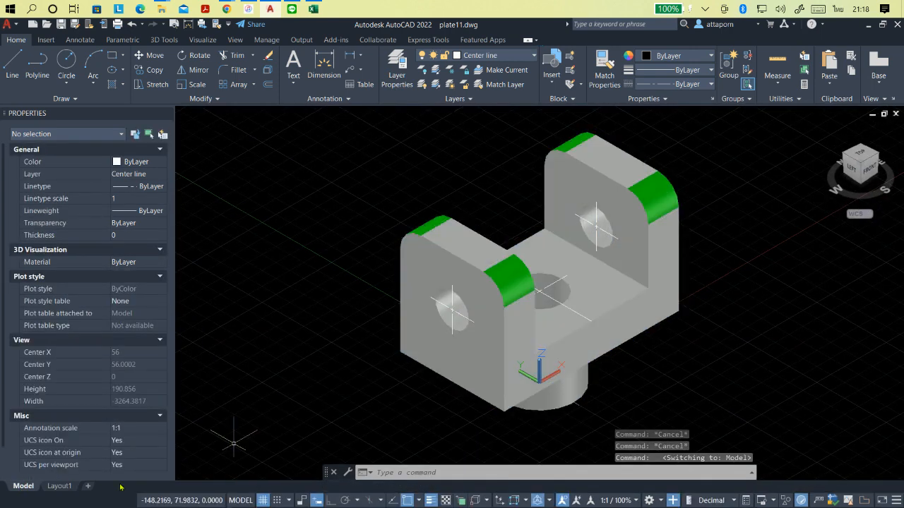
pyautogui.click(60, 487)
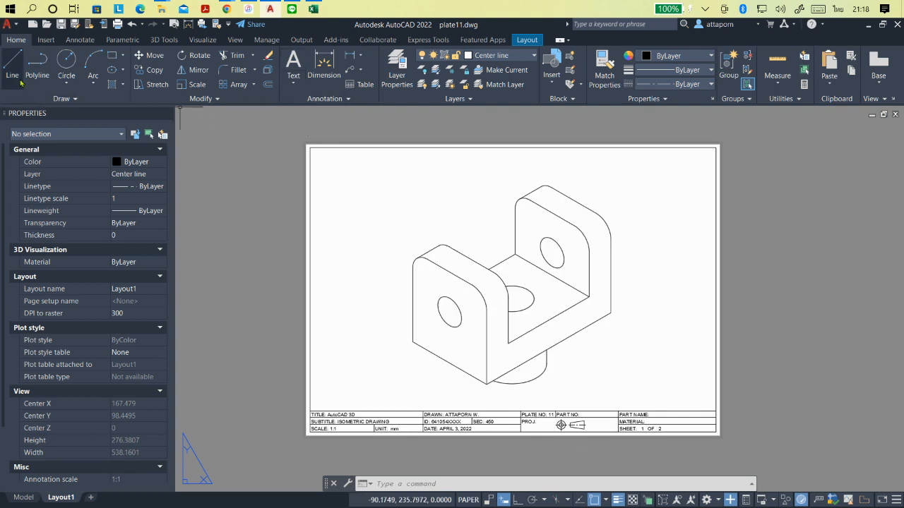
pyautogui.scroll(2, 550, 382)
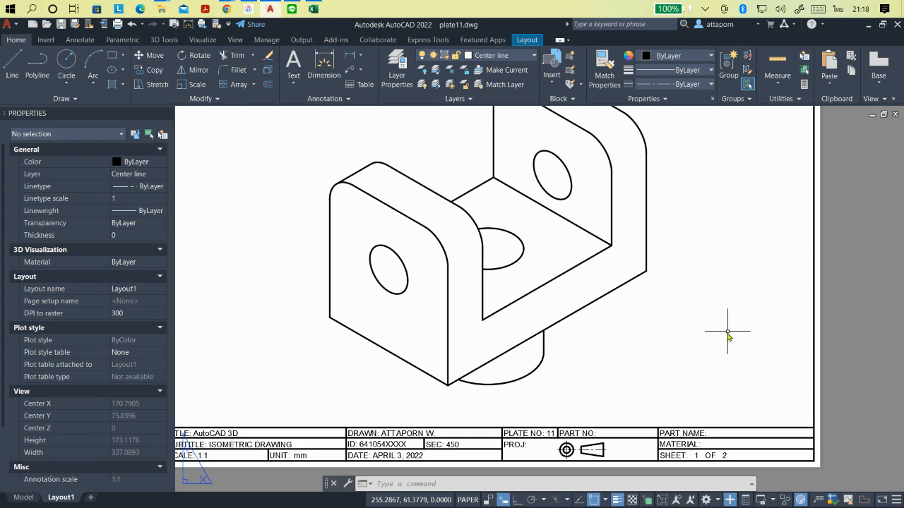
pyautogui.scroll(-2, 727, 326)
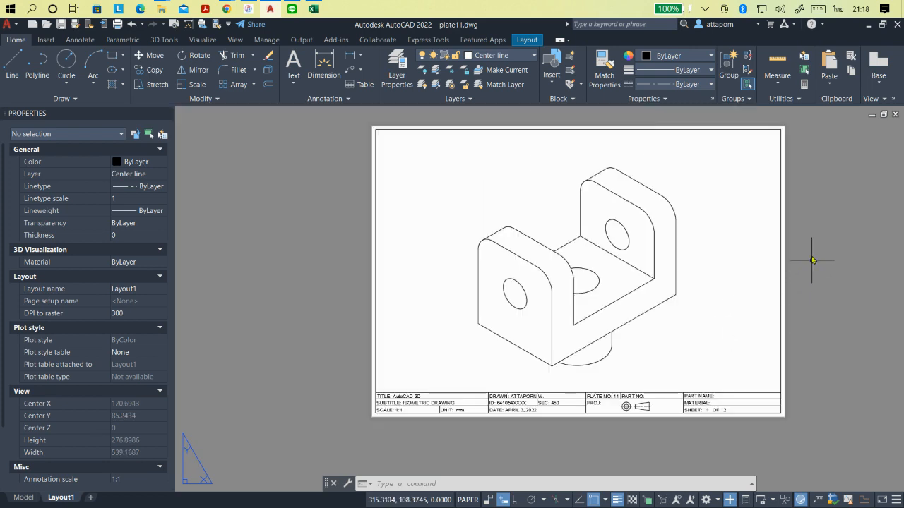
pyautogui.scroll(3, 756, 153)
pyautogui.scroll(-3, 646, 191)
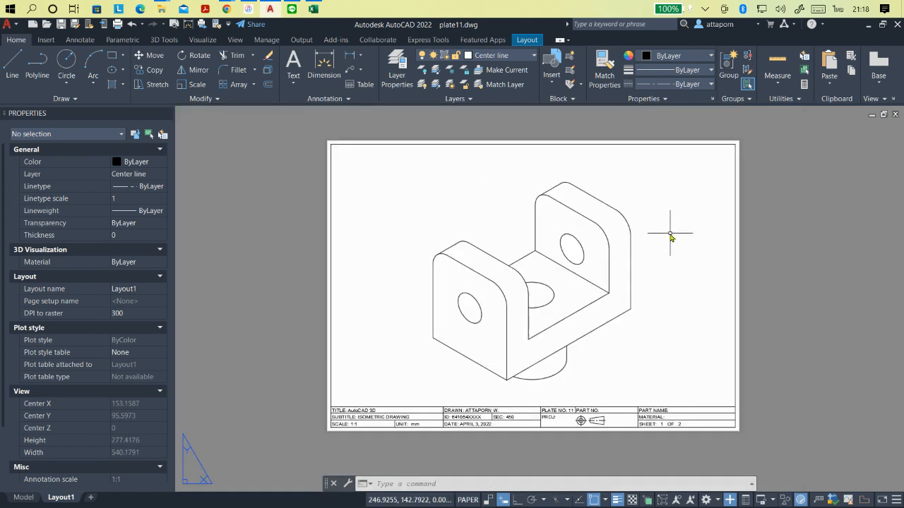
pyautogui.scroll(2, 670, 236)
pyautogui.scroll(-2, 671, 238)
pyautogui.scroll(2, 680, 302)
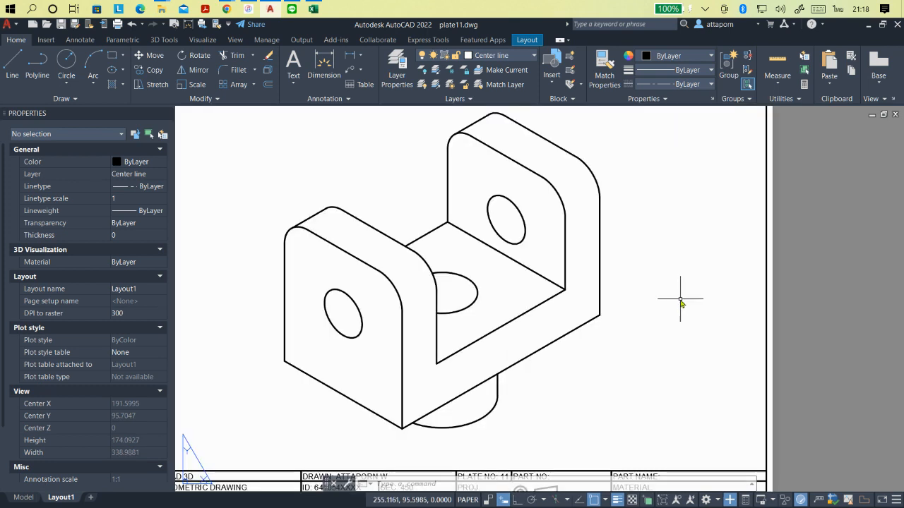
pyautogui.scroll(-2, 680, 302)
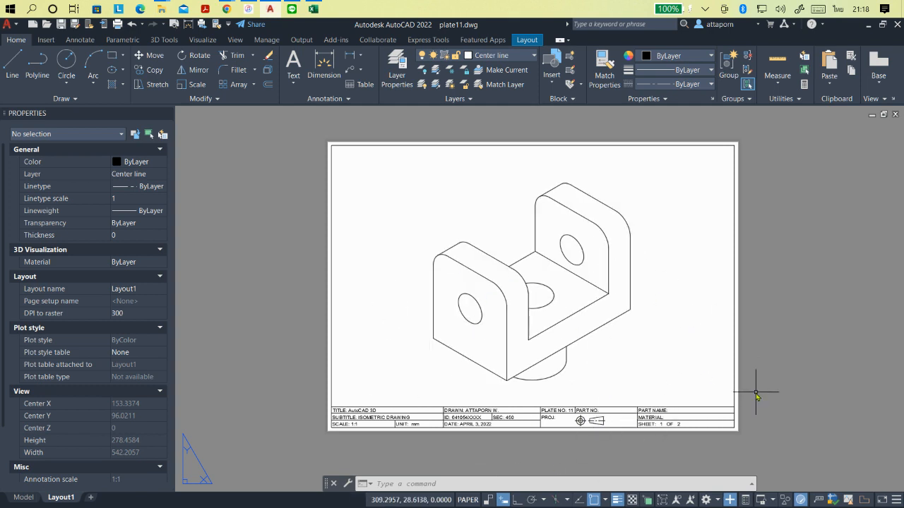
pyautogui.scroll(-1, 755, 393)
pyautogui.scroll(3, 758, 421)
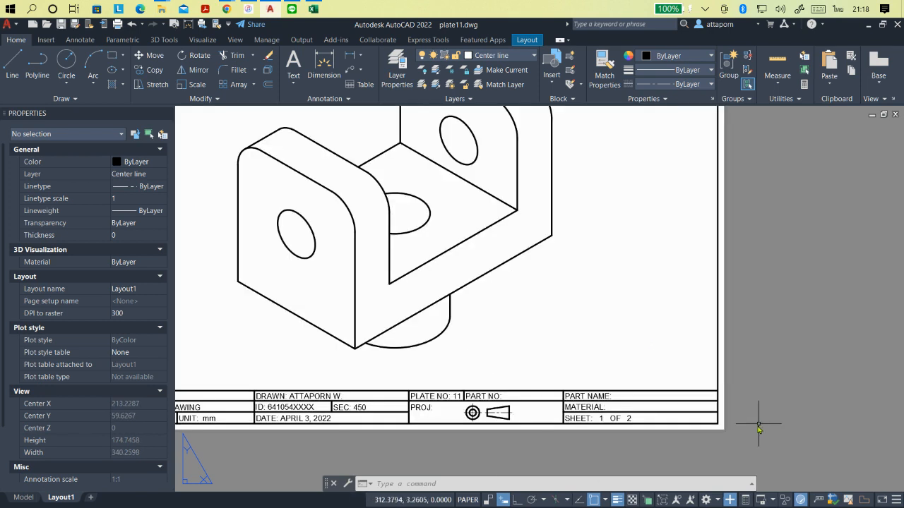
pyautogui.scroll(-2, 758, 423)
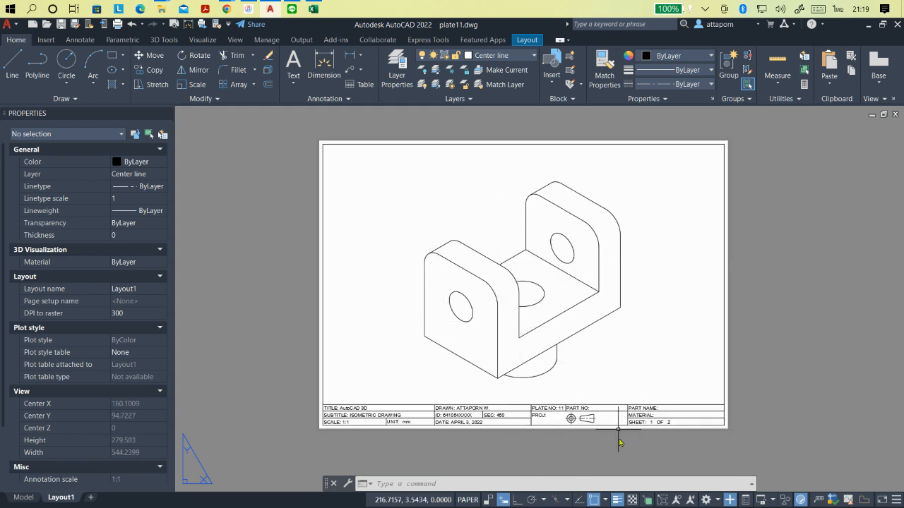
pyautogui.scroll(2, 587, 445)
pyautogui.scroll(-2, 585, 444)
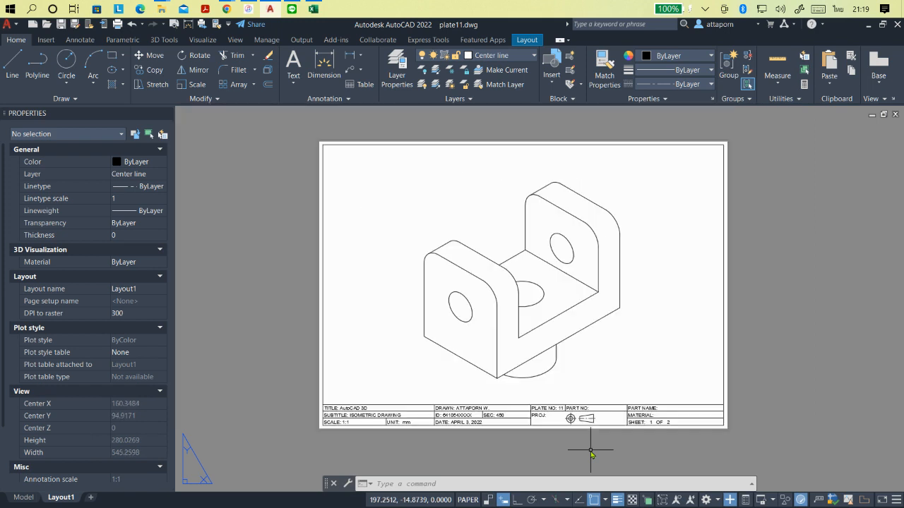
pyautogui.scroll(2, 590, 452)
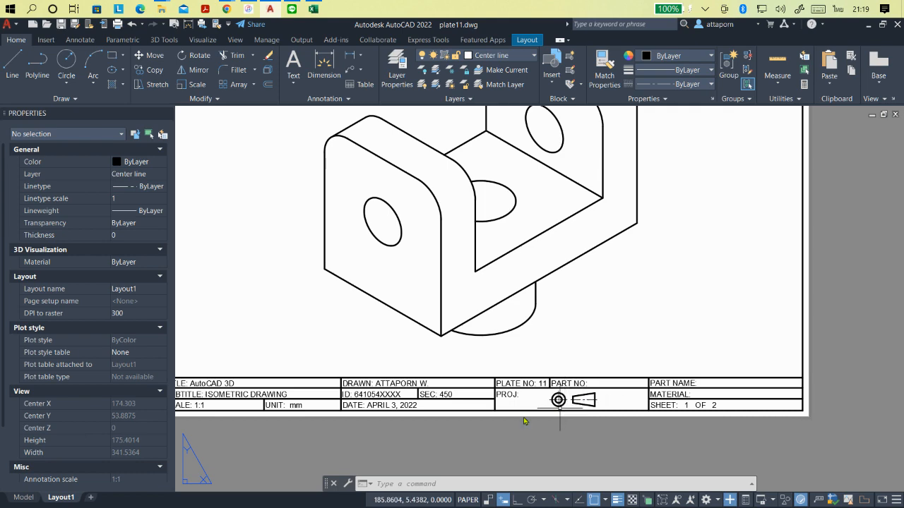
pyautogui.scroll(-4, 403, 420)
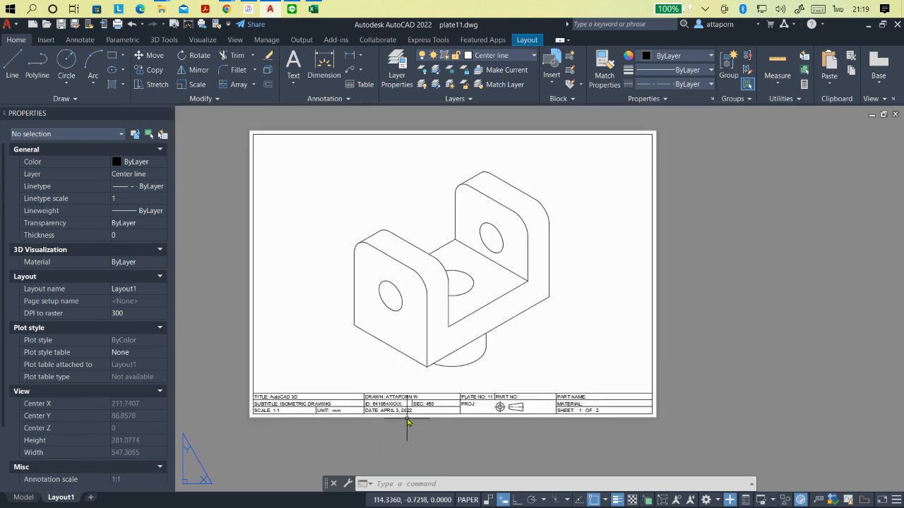
pyautogui.scroll(2, 423, 413)
pyautogui.scroll(4, 395, 257)
pyautogui.scroll(-4, 383, 252)
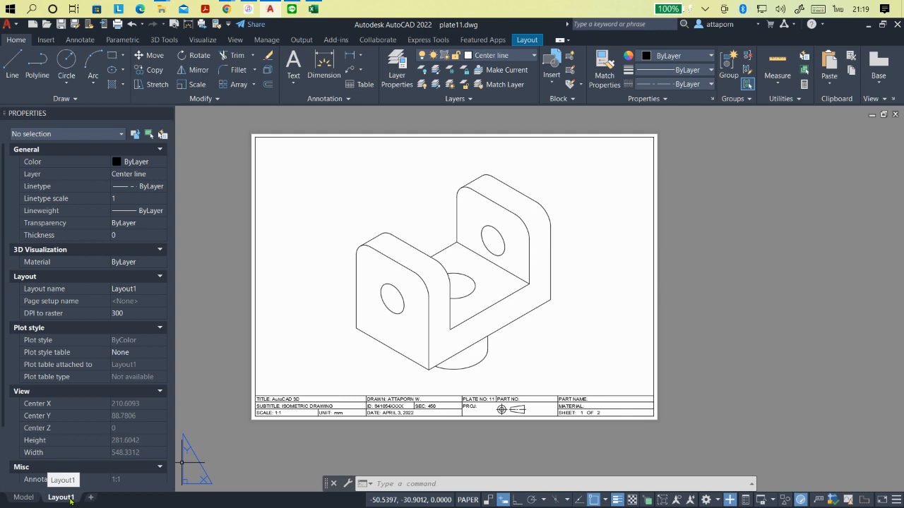
pyautogui.rightClick(70, 500)
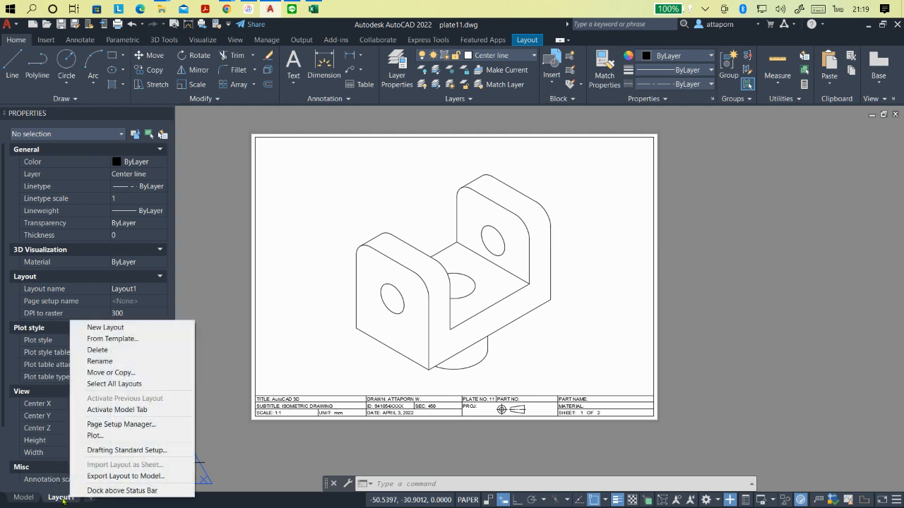
pyautogui.click(129, 506)
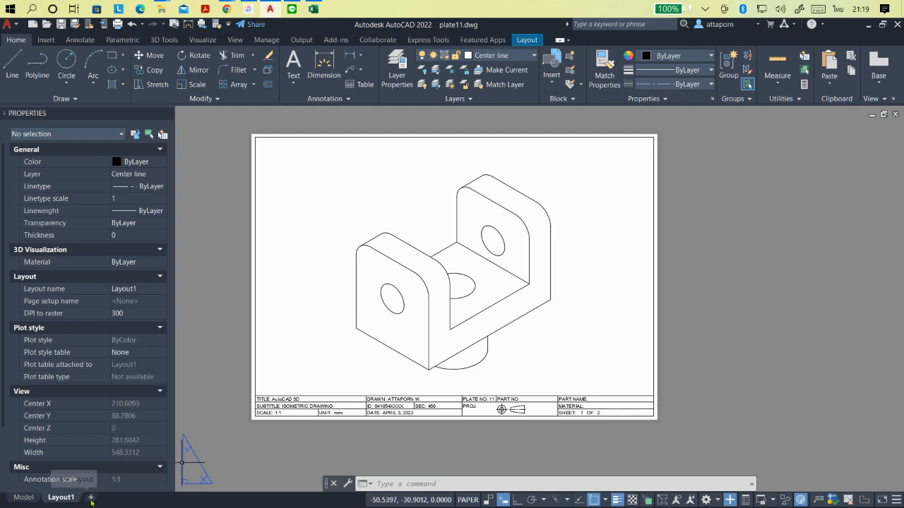
pyautogui.click(90, 498)
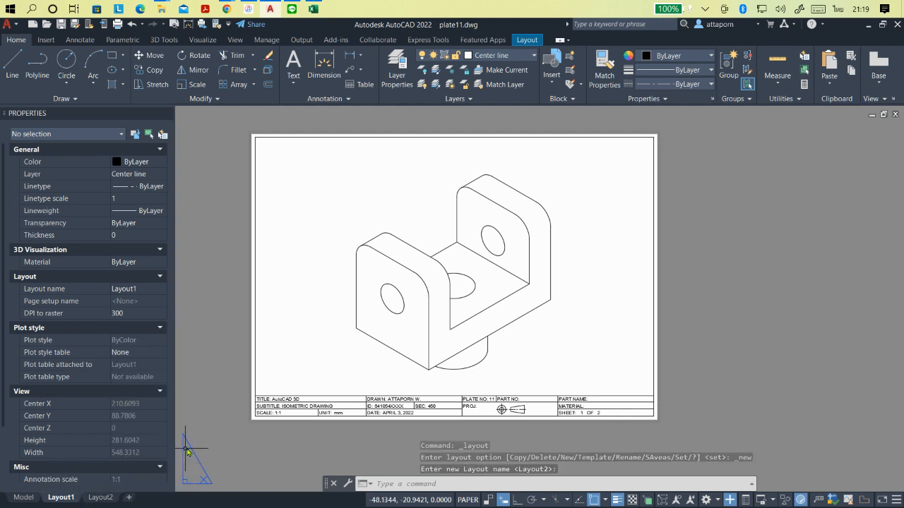
pyautogui.click(106, 499)
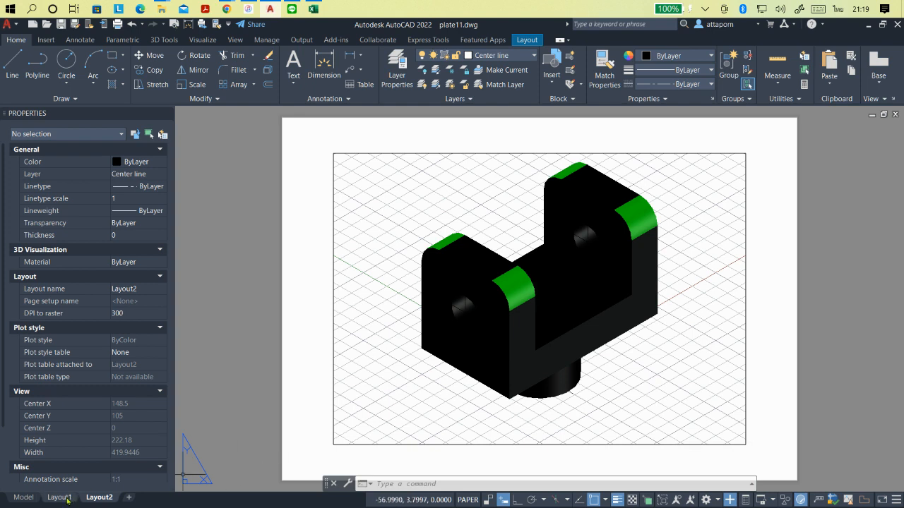
pyautogui.moveTo(63, 498)
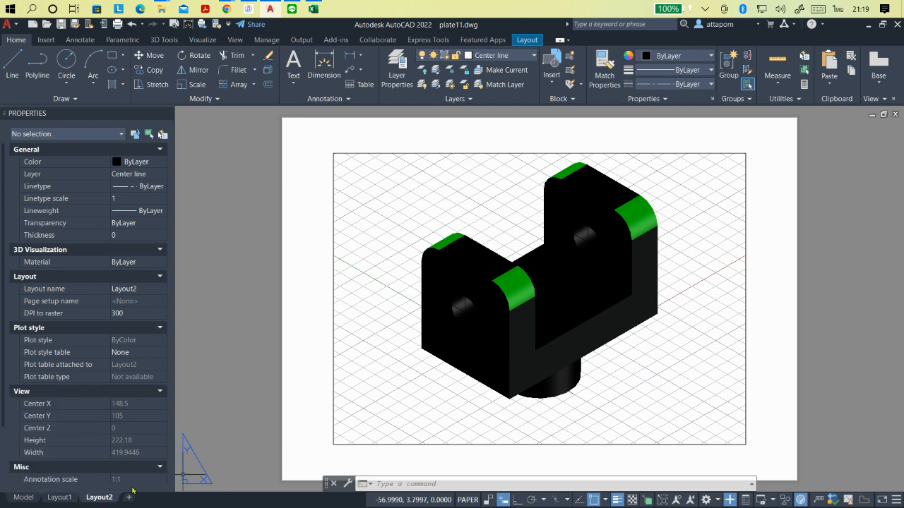
pyautogui.click(69, 498)
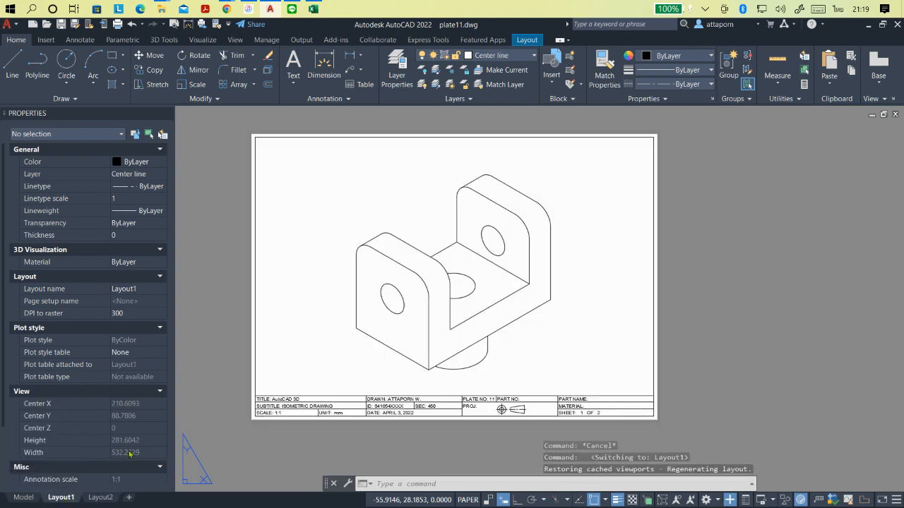
pyautogui.rightClick(105, 498)
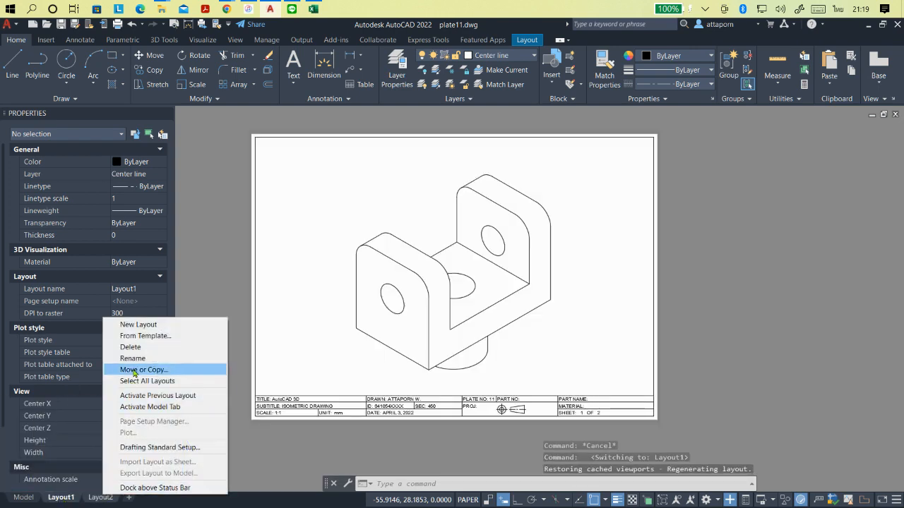
pyautogui.click(131, 347)
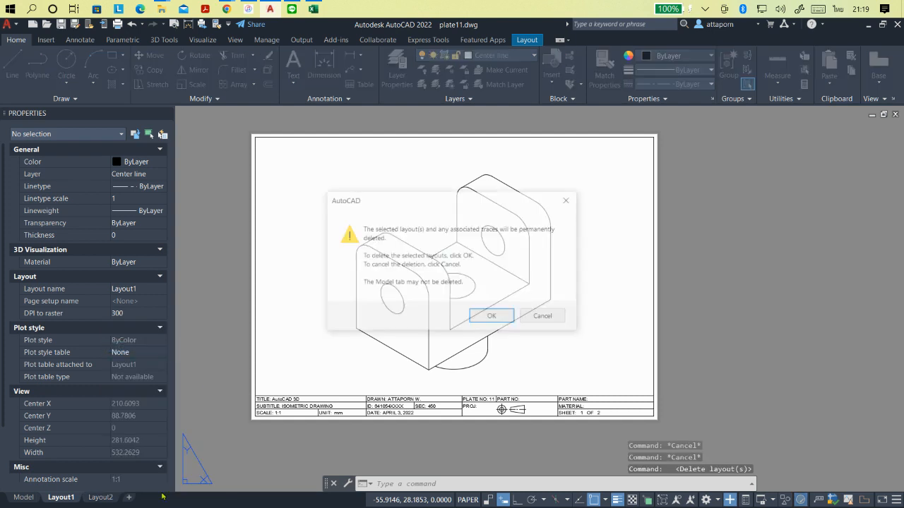
pyautogui.click(471, 320)
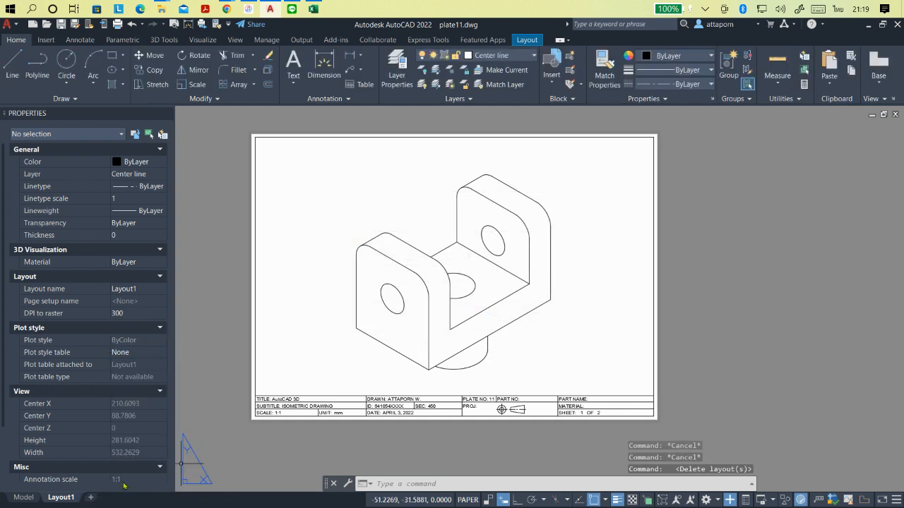
# - Insert Layout1 from the template file ISO 128-24 sec 450-2021 as a second layout and open the inserted sheet
pyautogui.rightClick(69, 500)
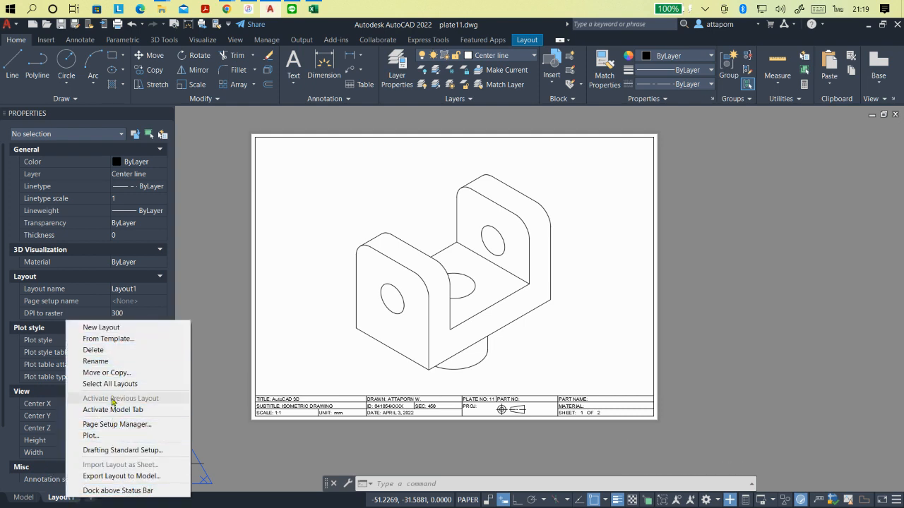
pyautogui.click(111, 340)
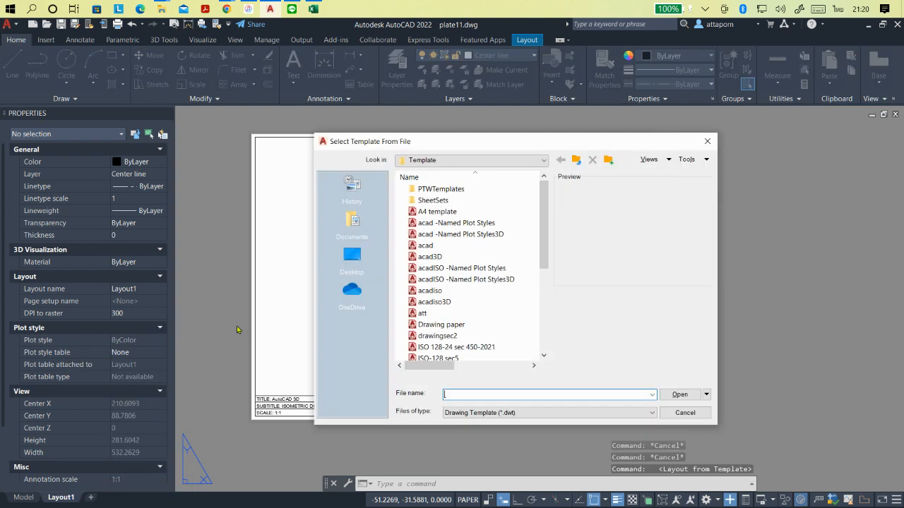
pyautogui.click(491, 348)
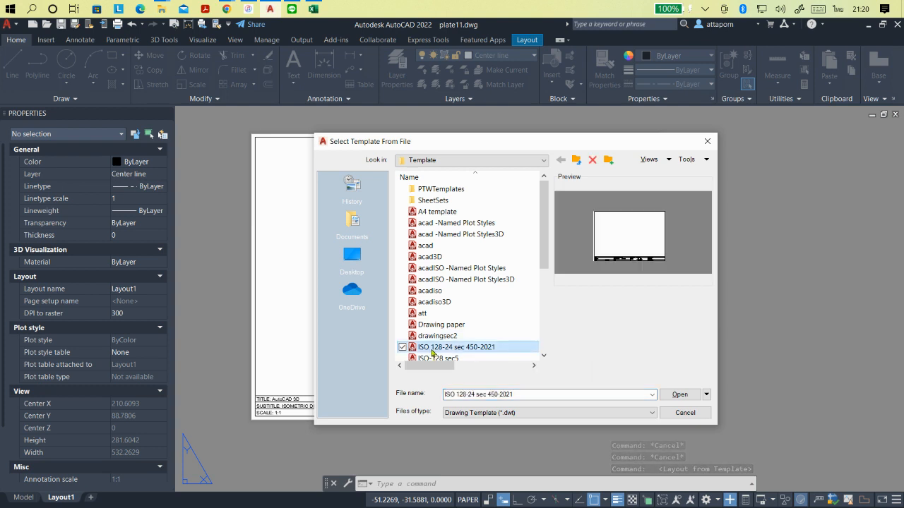
pyautogui.click(680, 396)
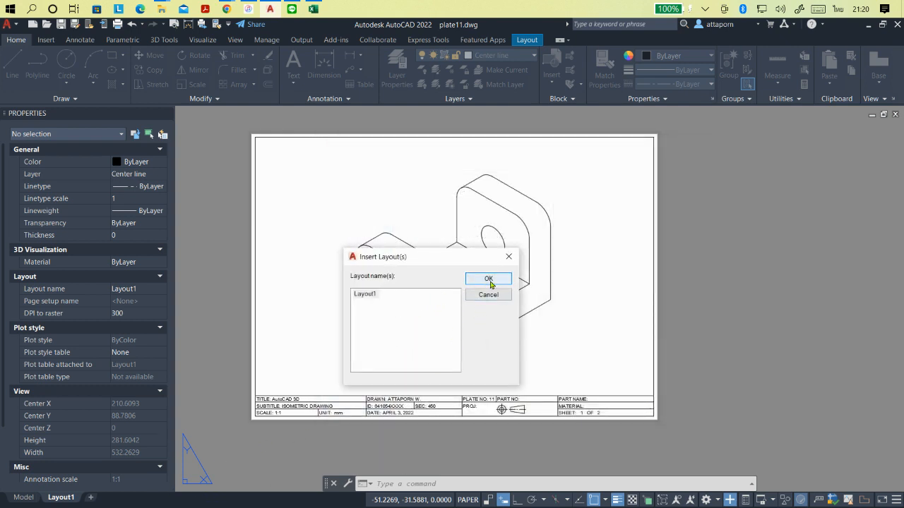
pyautogui.click(385, 299)
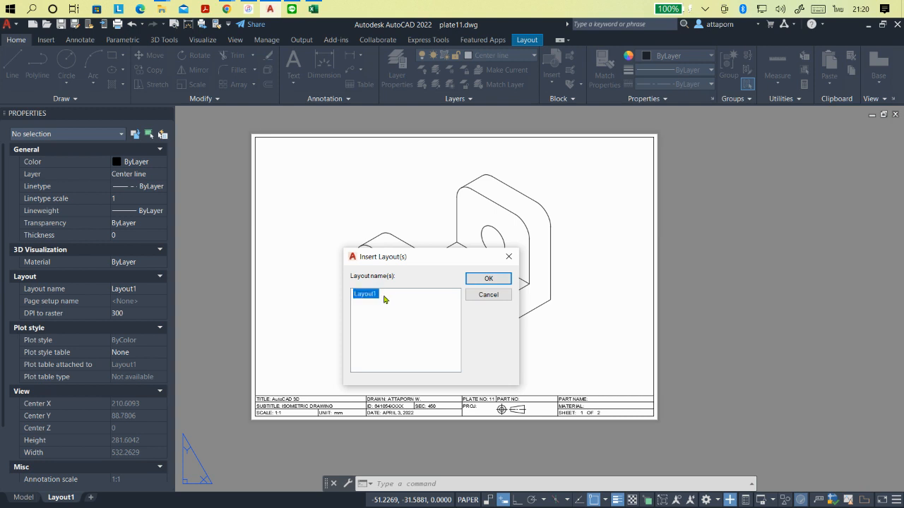
pyautogui.click(383, 298)
pyautogui.click(374, 299)
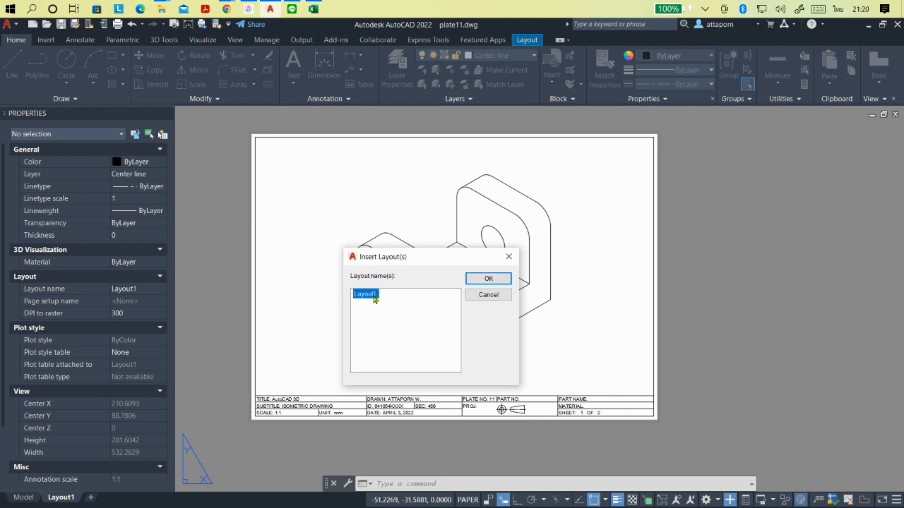
pyautogui.click(483, 284)
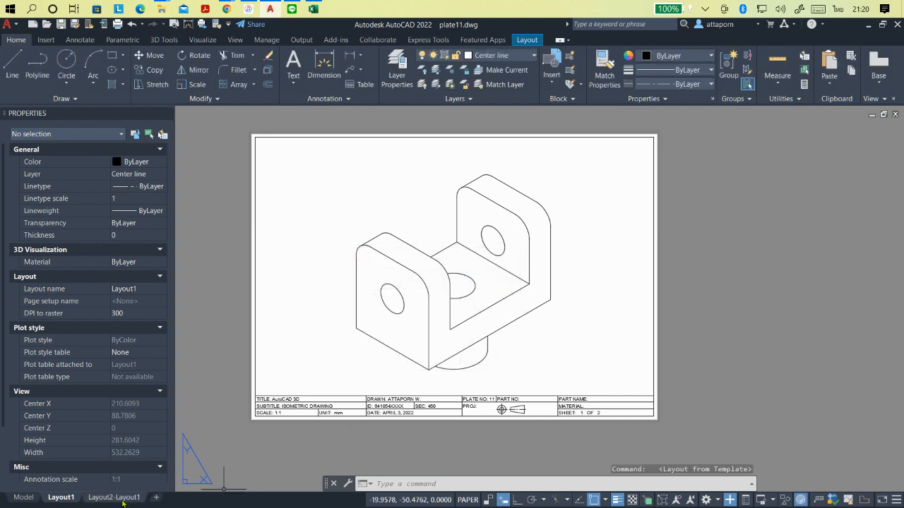
pyautogui.moveTo(112, 499)
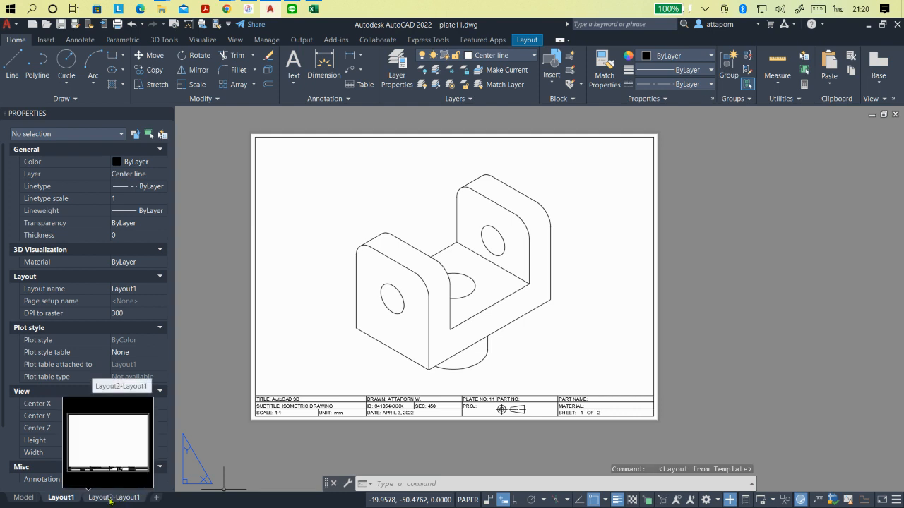
pyautogui.rightClick(127, 500)
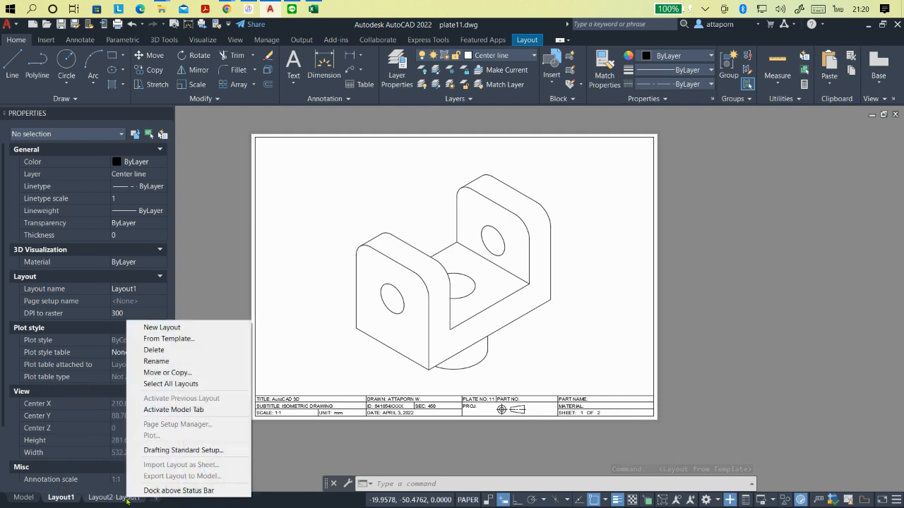
pyautogui.click(106, 498)
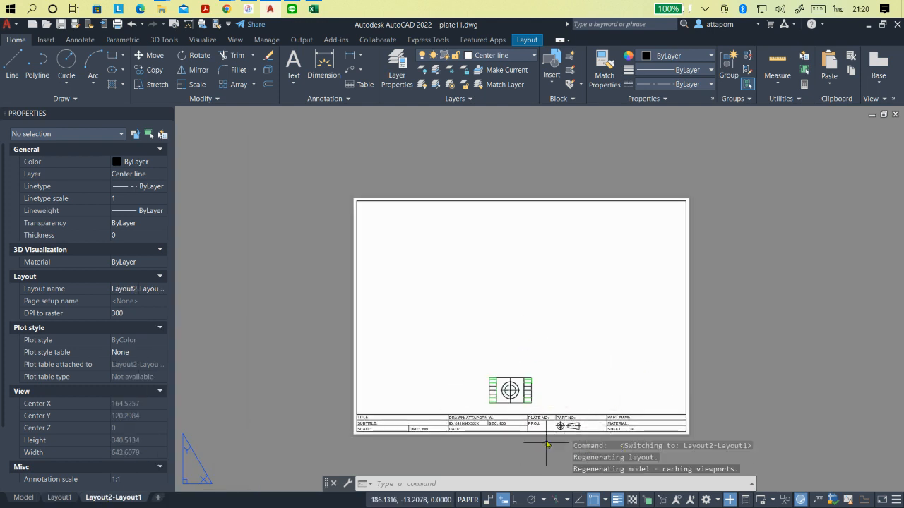
# - Rename the inserted layout Layout2-Layout1 as Layout2
pyautogui.rightClick(129, 501)
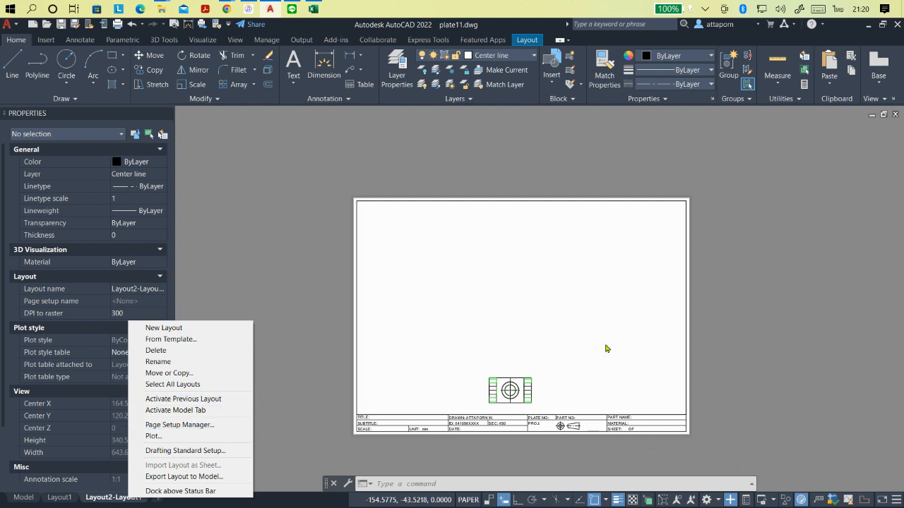
pyautogui.click(177, 361)
pyautogui.click(132, 497)
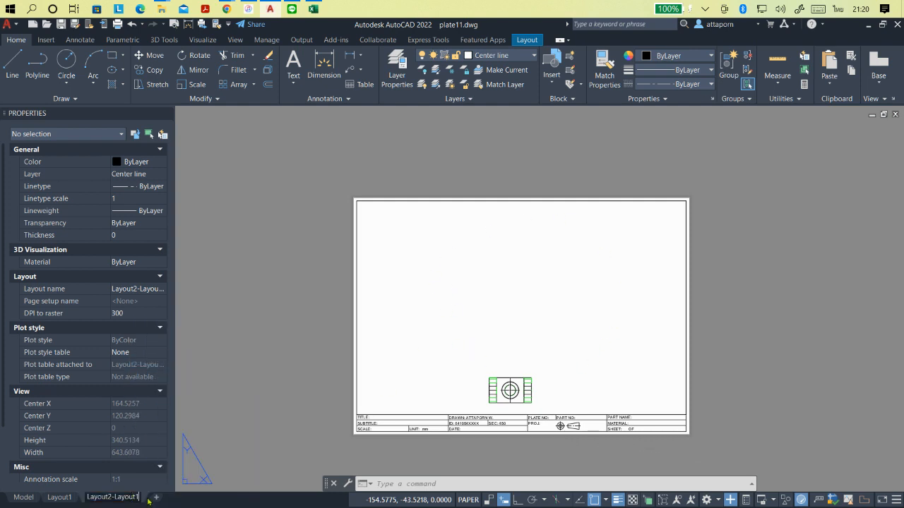
pyautogui.press('BackSpace')
pyautogui.press('BackSpace')
pyautogui.press('BackSpace')
pyautogui.press('BackSpace')
pyautogui.press('BackSpace')
pyautogui.press('BackSpace')
pyautogui.press('BackSpace')
pyautogui.press('BackSpace')
pyautogui.press('BackSpace')
pyautogui.press('BackSpace')
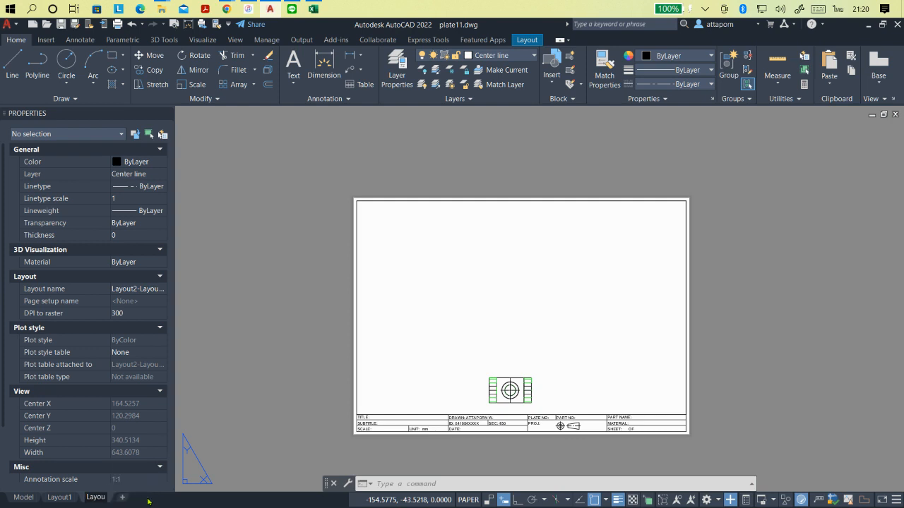
pyautogui.press('BackSpace')
pyautogui.press('BackSpace')
pyautogui.press('BackSpace')
pyautogui.press('BackSpace')
pyautogui.press('BackSpace')
pyautogui.write('lAYOU')
pyautogui.press('BackSpace')
pyautogui.press('BackSpace')
pyautogui.press('BackSpace')
pyautogui.press('BackSpace')
pyautogui.write('ayout')
pyautogui.press('Return')
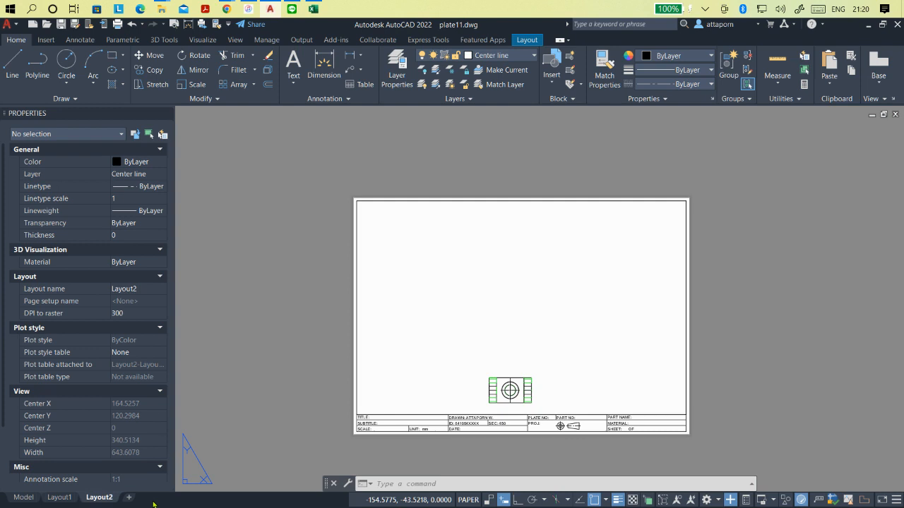
# - Delete the projection symbol from the PROJ cell of the title block on Layout1's isometric sheet
pyautogui.click(66, 502)
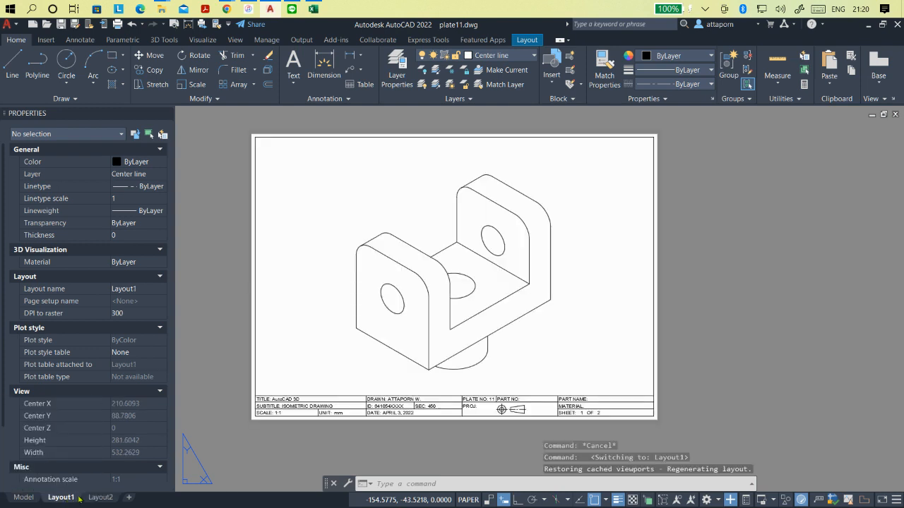
pyautogui.scroll(4, 513, 424)
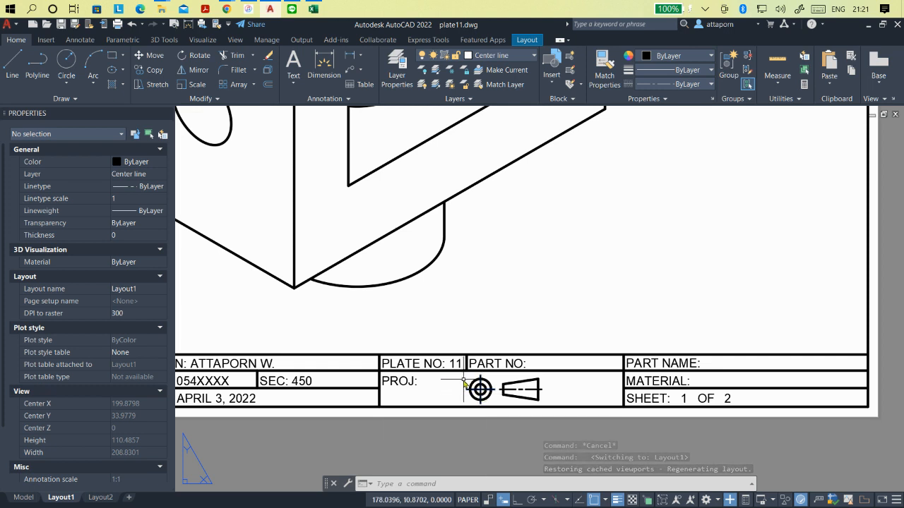
pyautogui.moveTo(479, 391)
pyautogui.mouseDown()
pyautogui.moveTo(473, 396)
pyautogui.moveTo(513, 401)
pyautogui.mouseUp()
pyautogui.moveTo(555, 397)
pyautogui.mouseDown()
pyautogui.moveTo(555, 375)
pyautogui.moveTo(555, 384)
pyautogui.mouseUp()
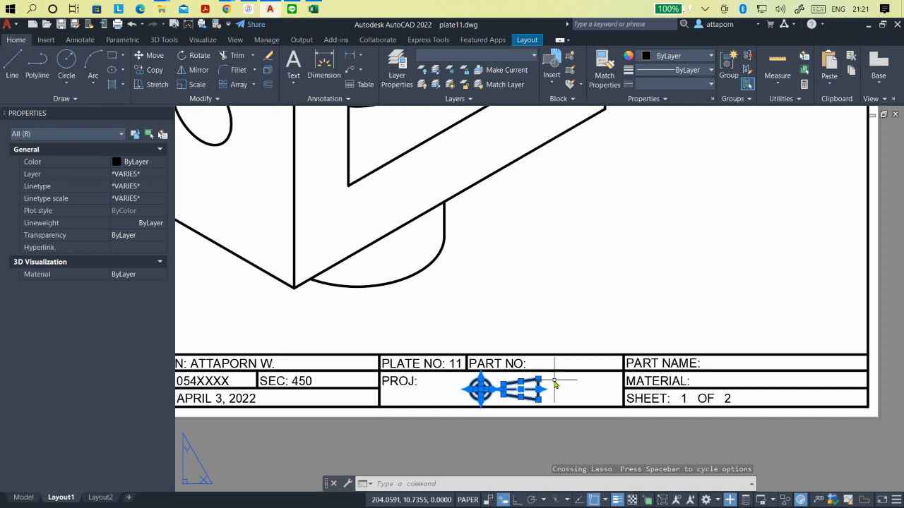
pyautogui.press('Delete')
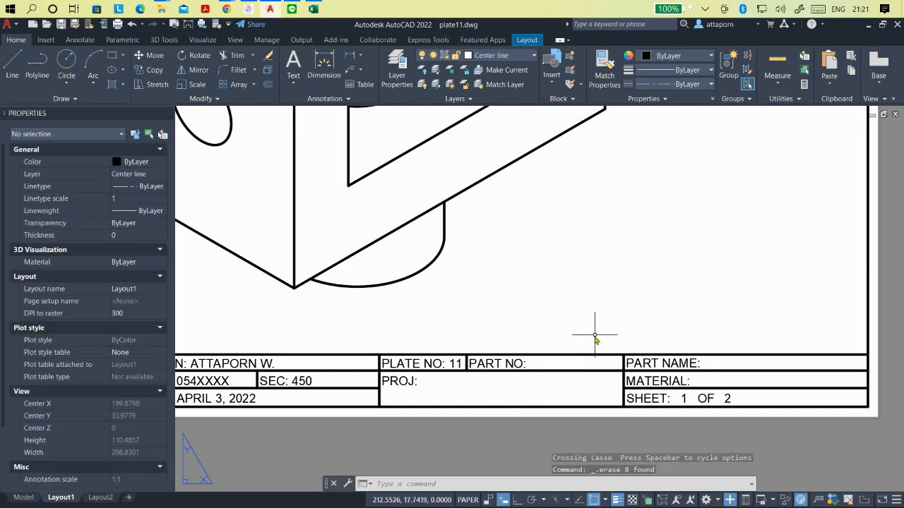
pyautogui.scroll(-4, 634, 381)
pyautogui.scroll(2, 645, 237)
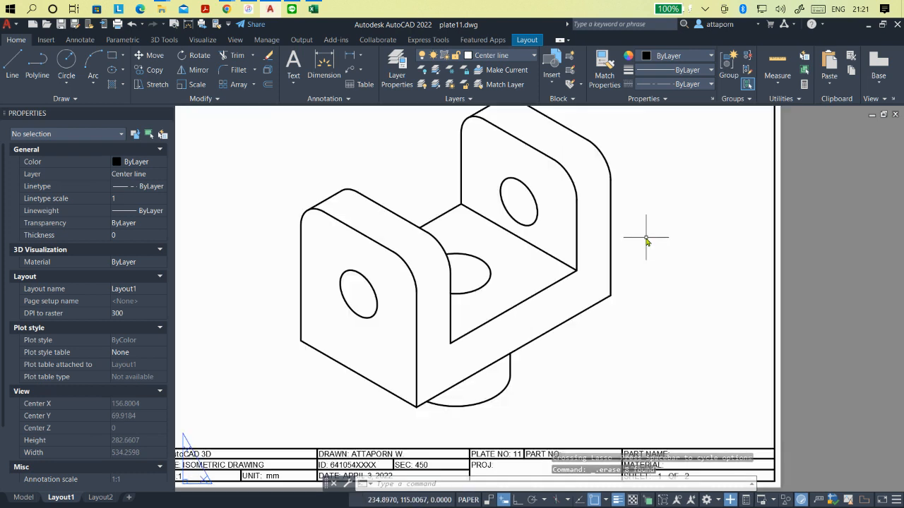
pyautogui.scroll(-3, 634, 451)
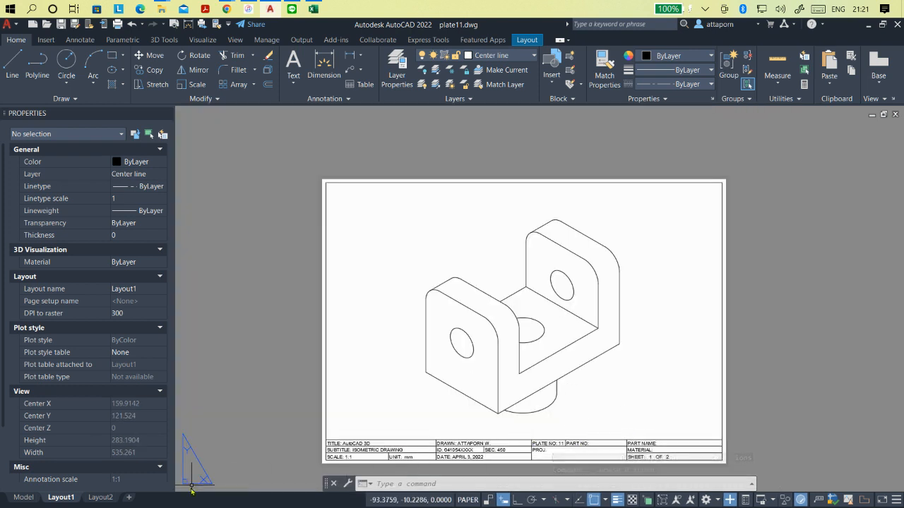
# - Delete the template's existing viewport with its small bracket view from Layout2, keeping the border and title block
pyautogui.click(101, 498)
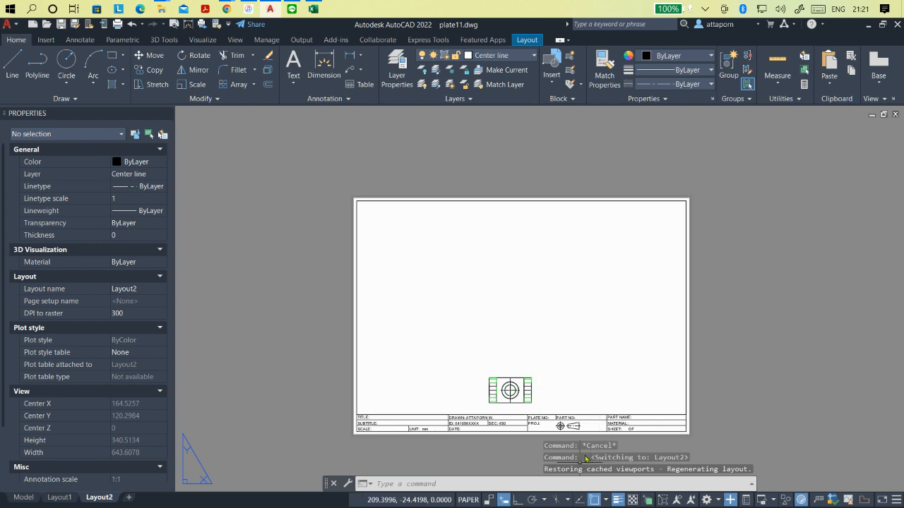
pyautogui.click(522, 319)
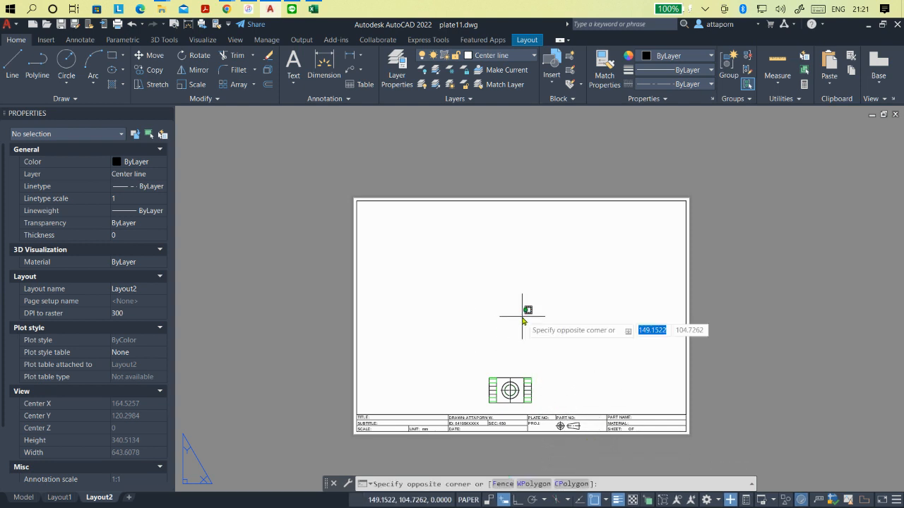
pyautogui.click(522, 315)
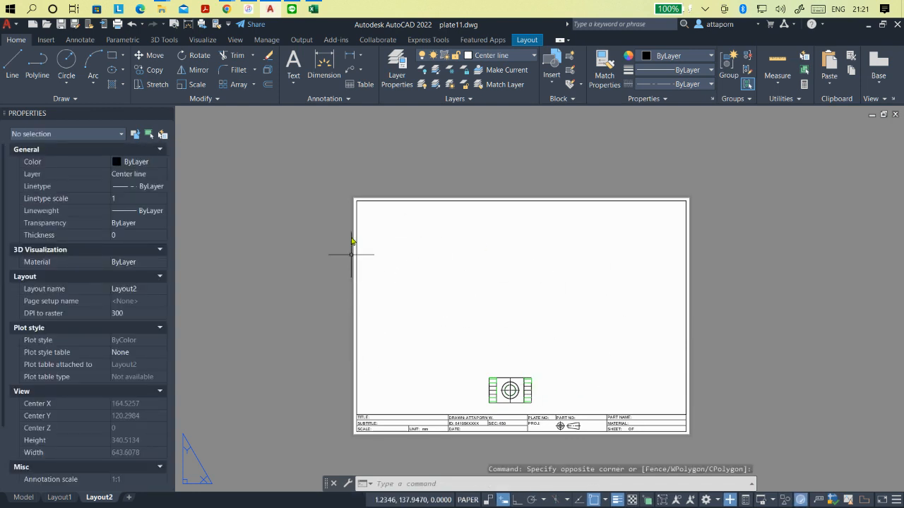
pyautogui.moveTo(371, 180)
pyautogui.mouseDown()
pyautogui.moveTo(325, 205)
pyautogui.moveTo(353, 384)
pyautogui.moveTo(395, 406)
pyautogui.moveTo(646, 408)
pyautogui.moveTo(714, 329)
pyautogui.moveTo(714, 314)
pyautogui.mouseUp()
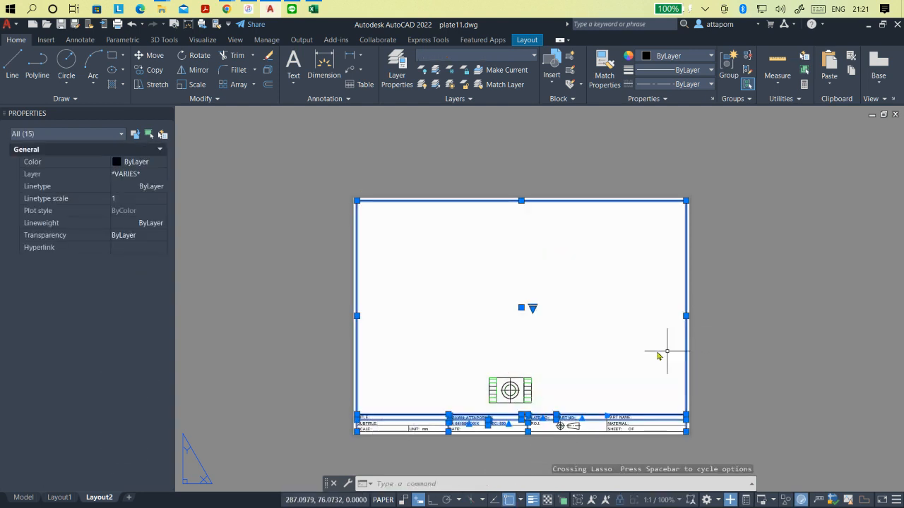
pyautogui.click(521, 309)
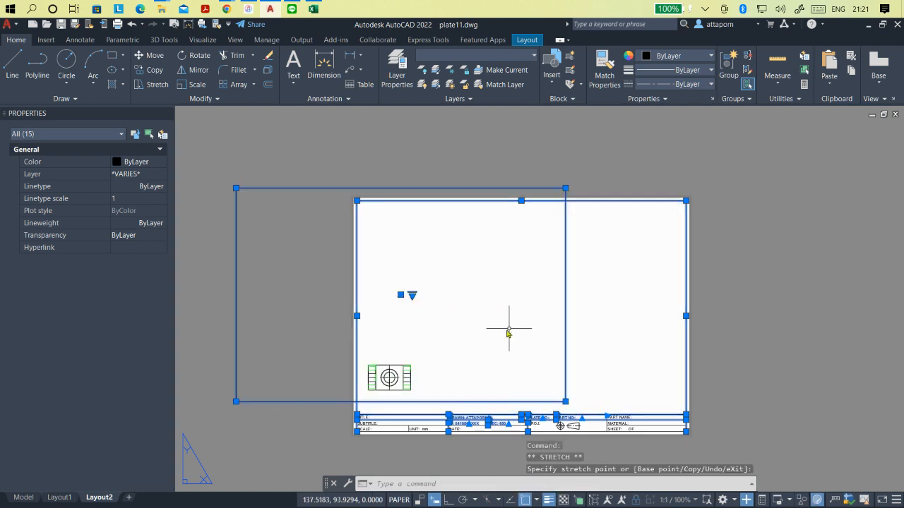
pyautogui.press('Escape')
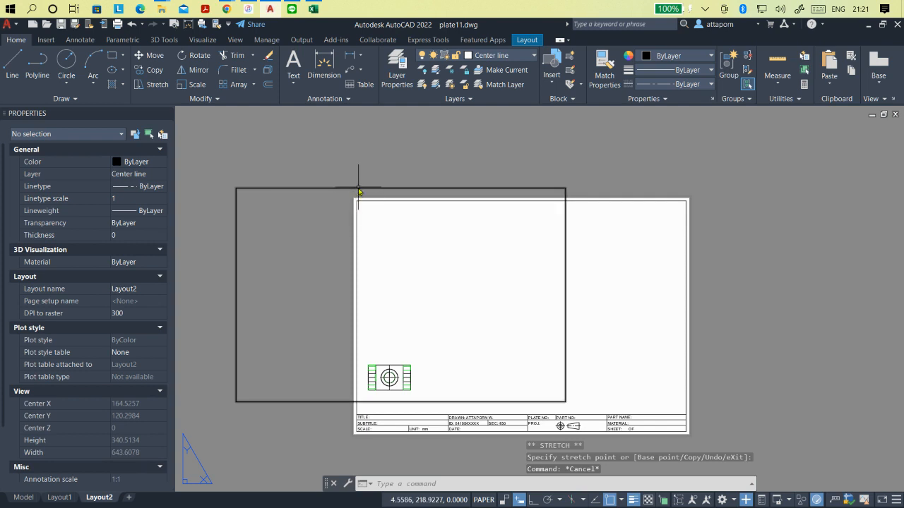
pyautogui.click(357, 188)
pyautogui.press('Delete')
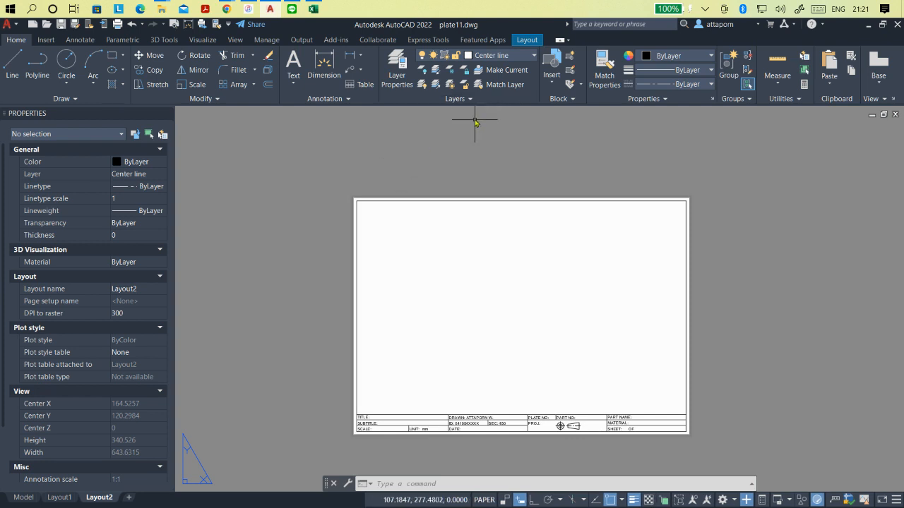
# - Start a base view from model space on Layout2 and select the bracket solid as its source
pyautogui.click(526, 40)
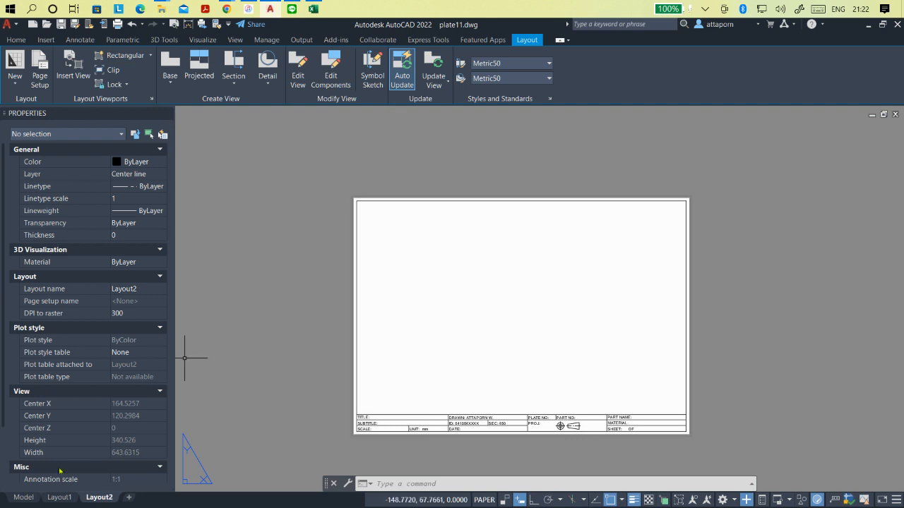
pyautogui.click(60, 497)
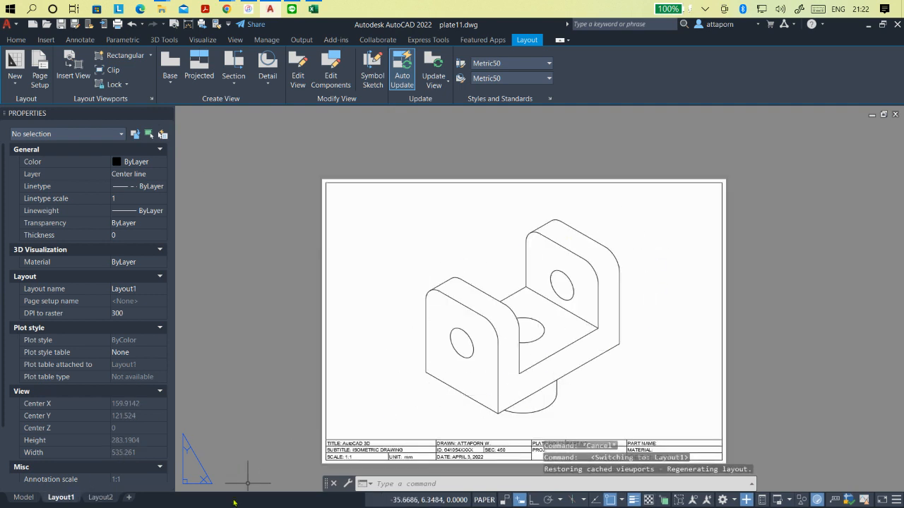
pyautogui.click(100, 497)
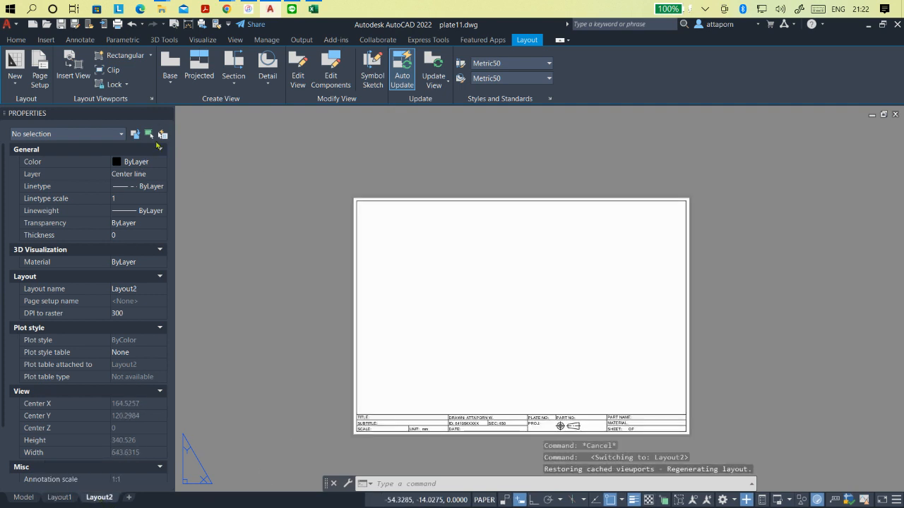
pyautogui.click(170, 82)
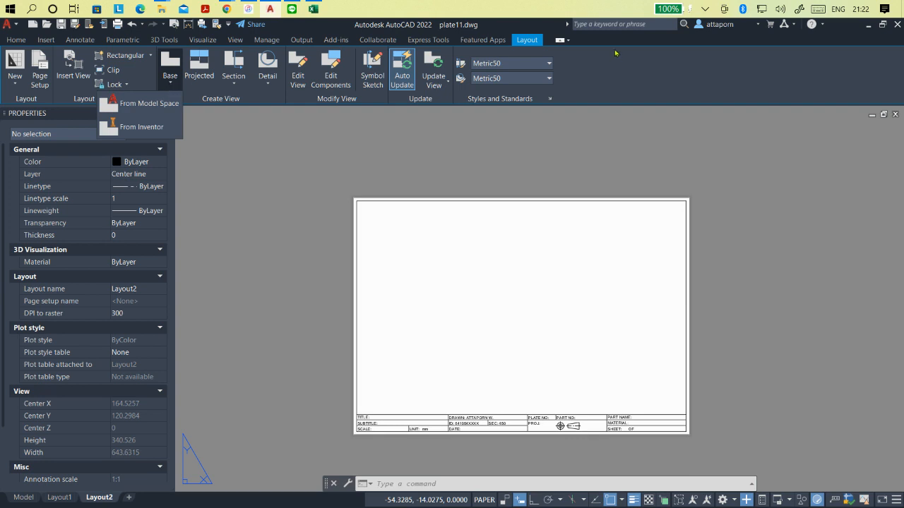
pyautogui.click(524, 42)
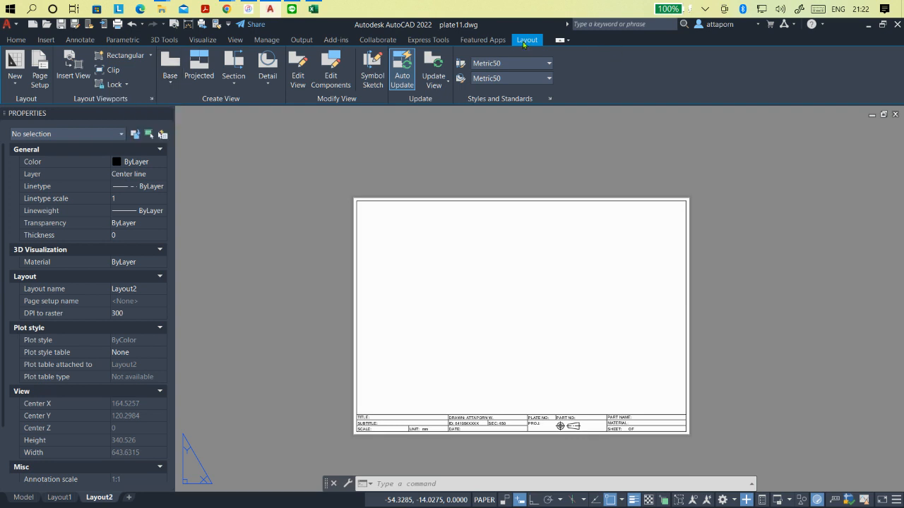
pyautogui.click(172, 82)
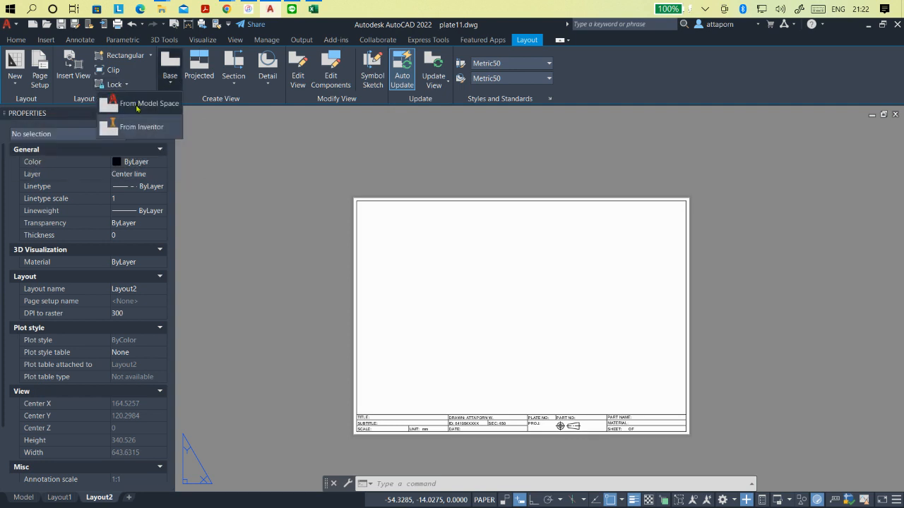
pyautogui.click(137, 104)
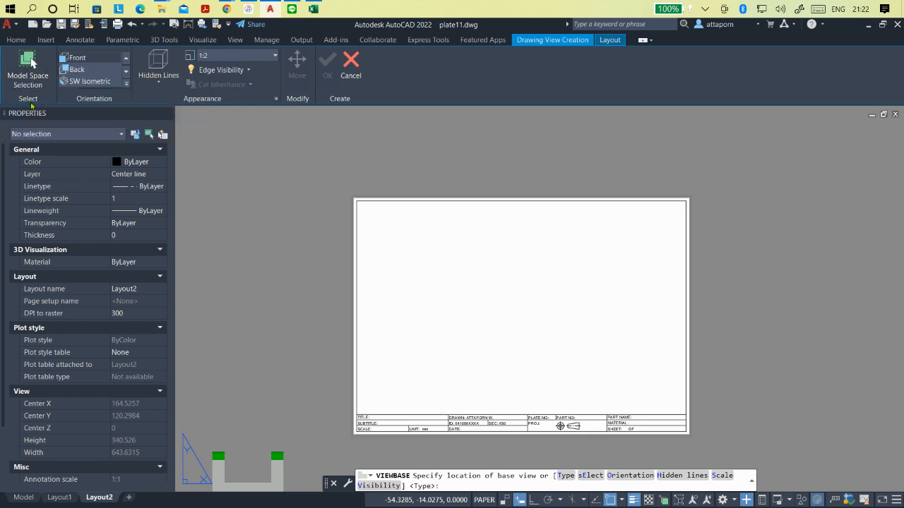
pyautogui.click(29, 67)
pyautogui.click(604, 314)
pyautogui.click(605, 309)
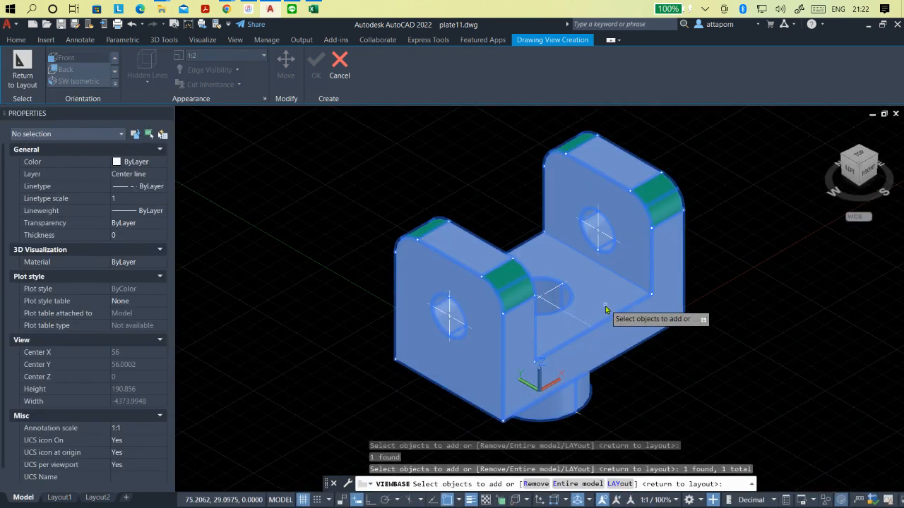
pyautogui.press('Return')
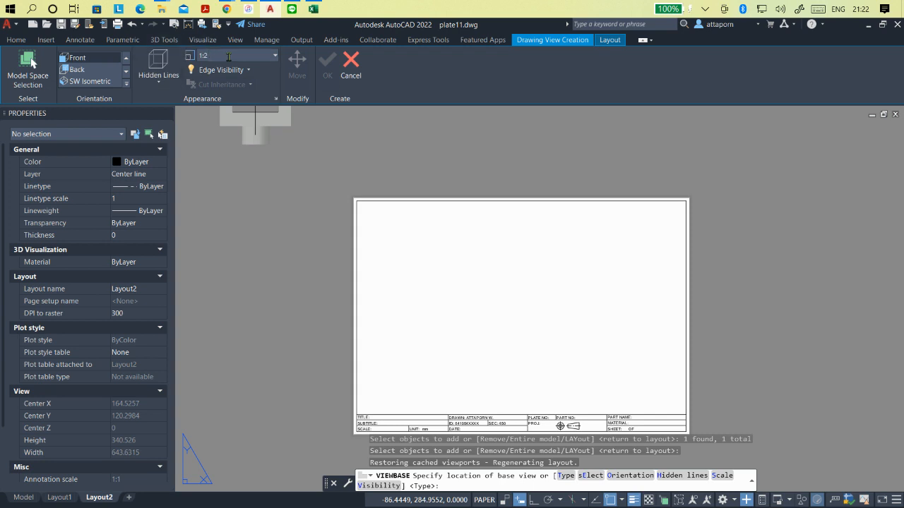
# - Set the base view's scale to 1:2 and its display style to visible and hidden lines
pyautogui.click(274, 55)
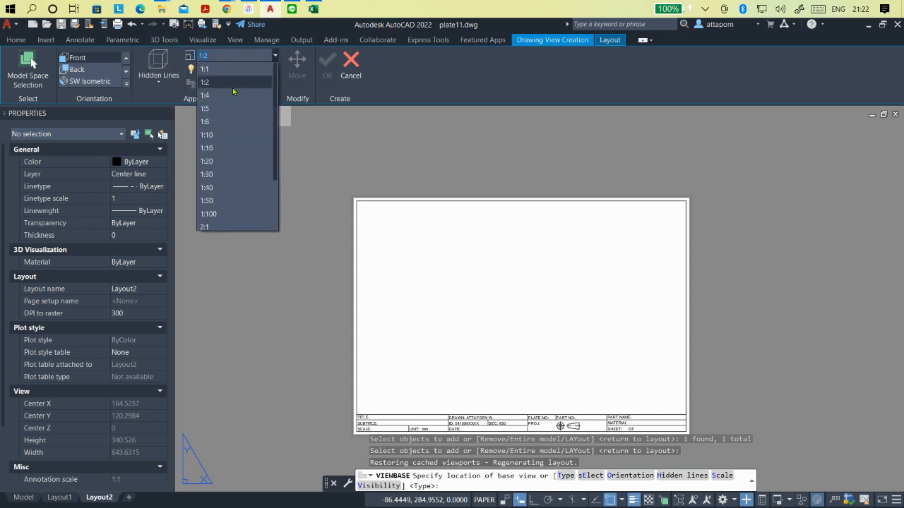
pyautogui.click(218, 69)
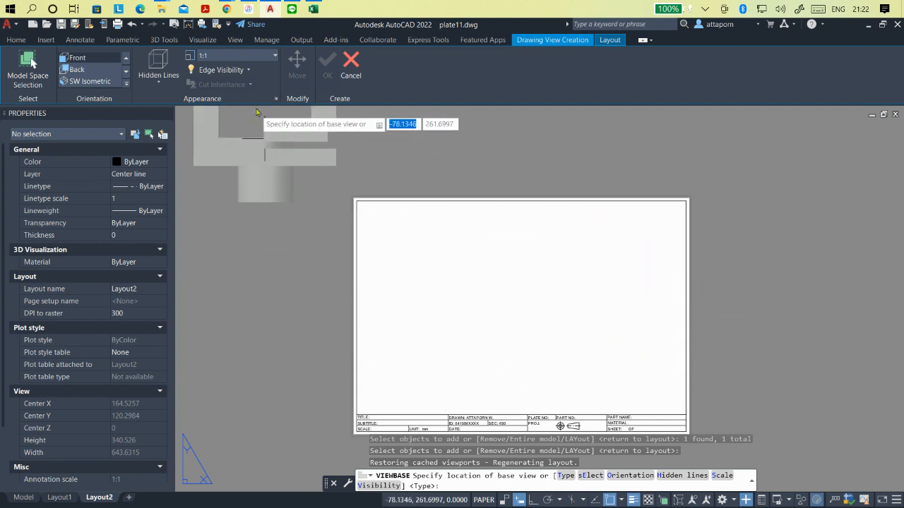
pyautogui.click(275, 57)
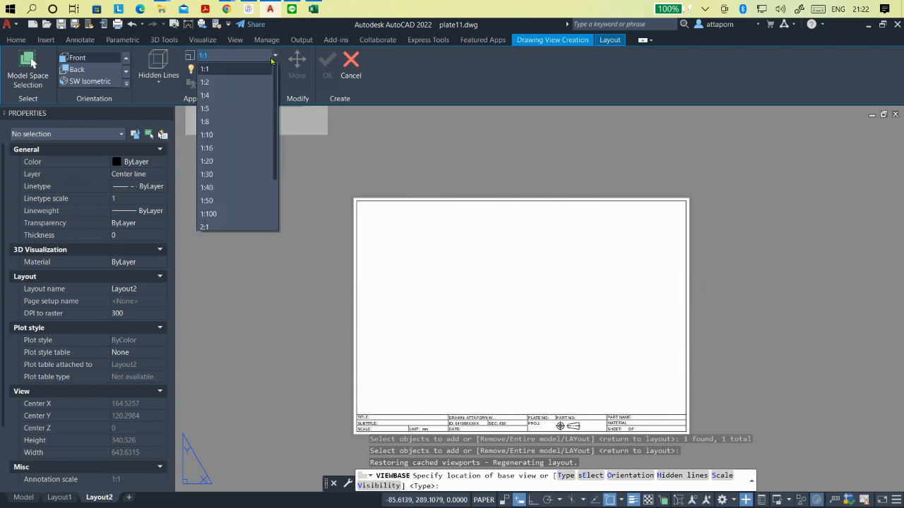
pyautogui.click(227, 84)
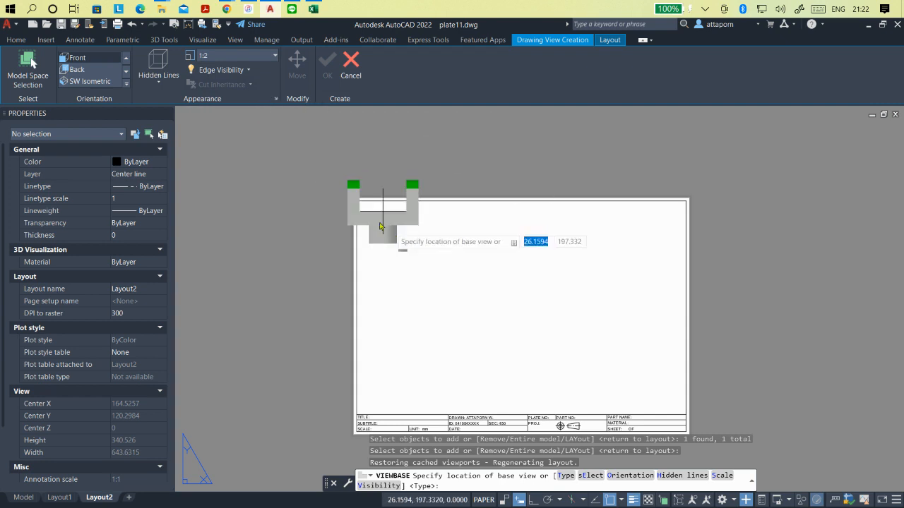
pyautogui.click(155, 81)
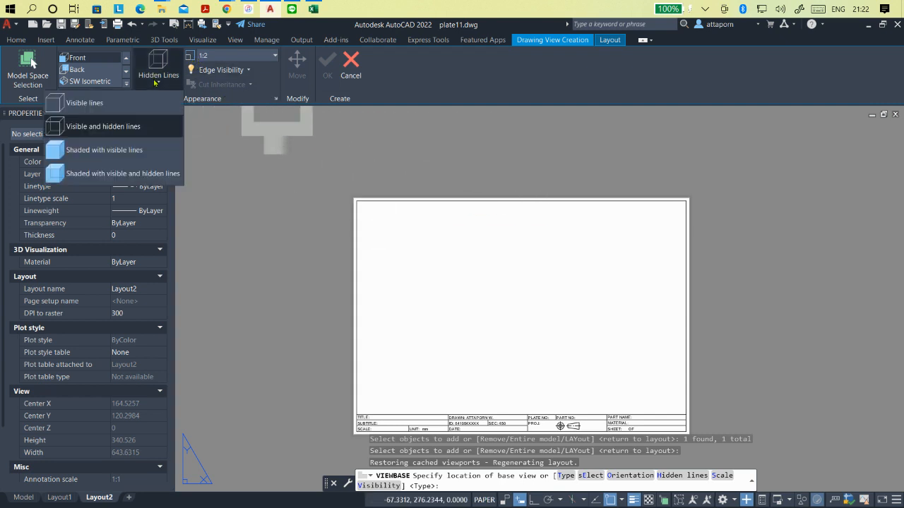
pyautogui.click(104, 130)
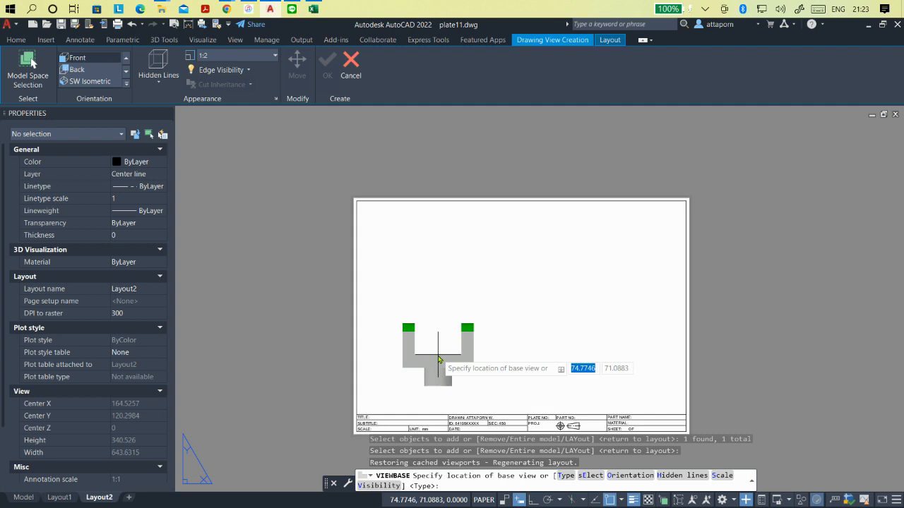
# - Place the front base view in the sheet's lower left area, and move it right to about (183, 73)
pyautogui.click(439, 359)
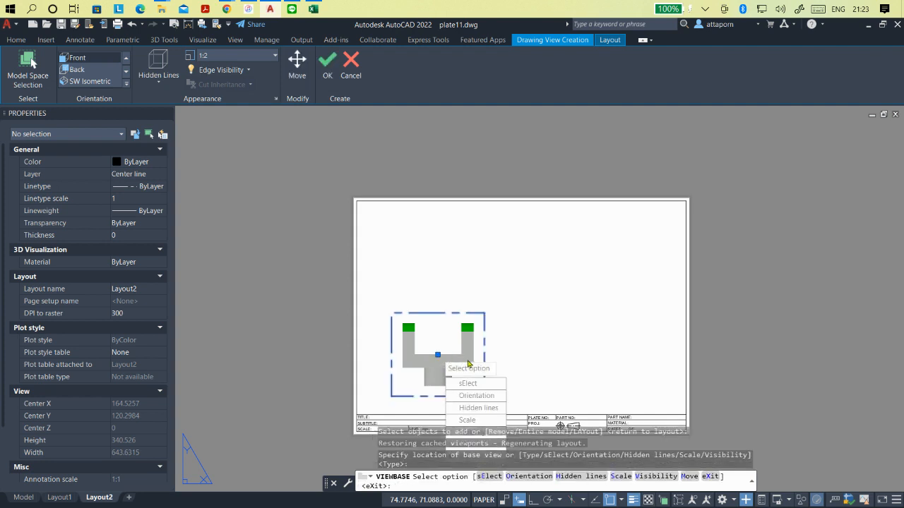
pyautogui.click(483, 446)
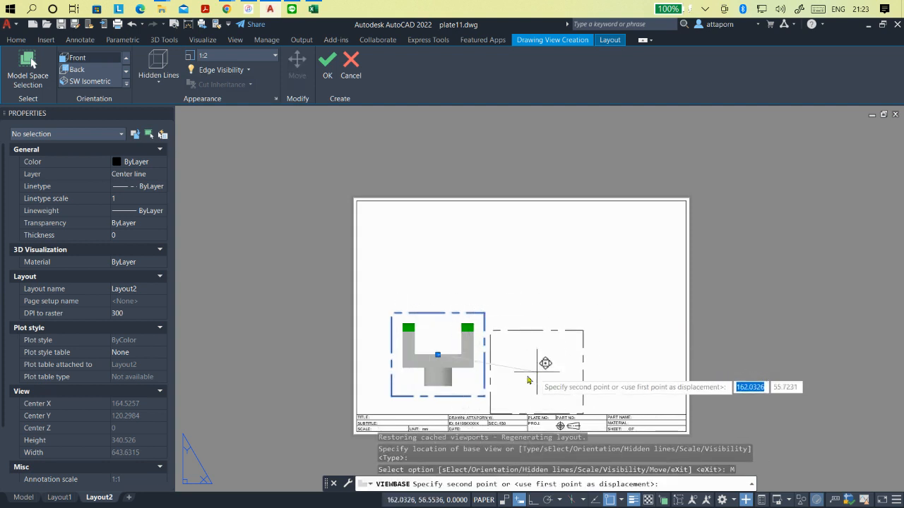
pyautogui.click(560, 355)
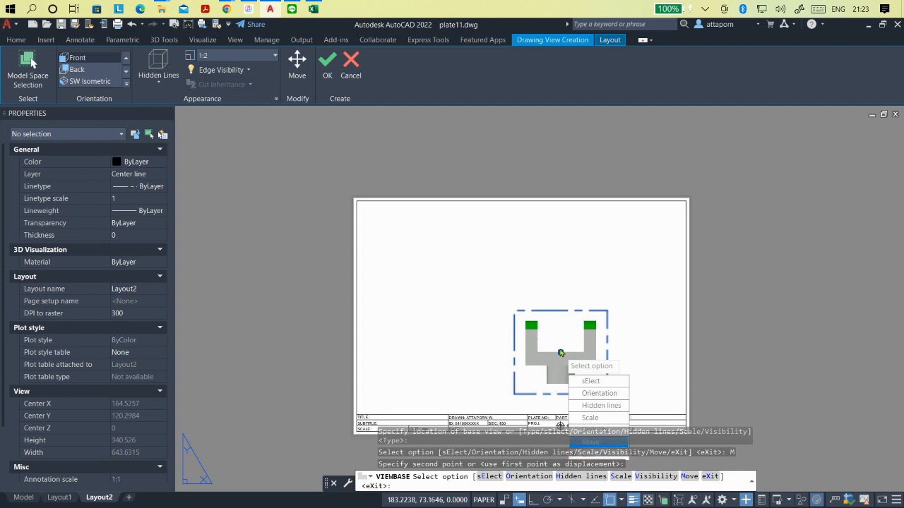
# - Try to move the base view again, and cancel the whole unfinished base view creation
pyautogui.click(591, 440)
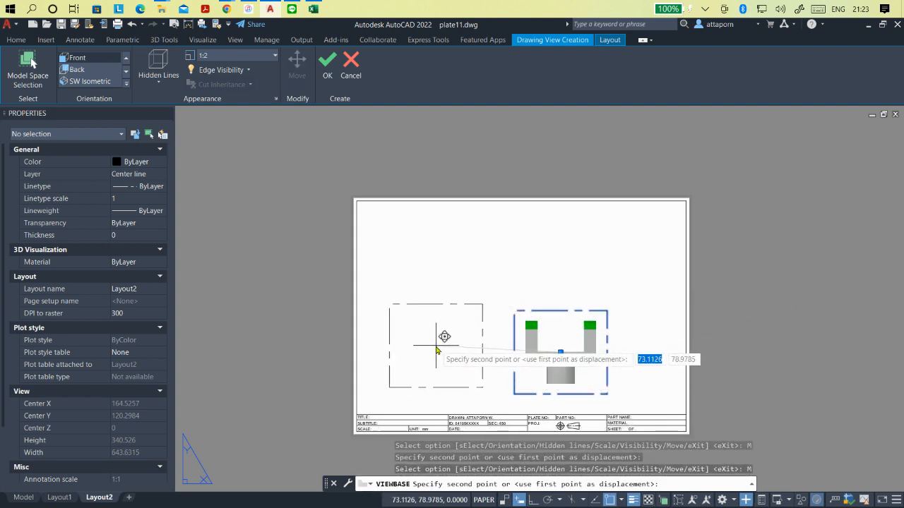
pyautogui.press('Escape')
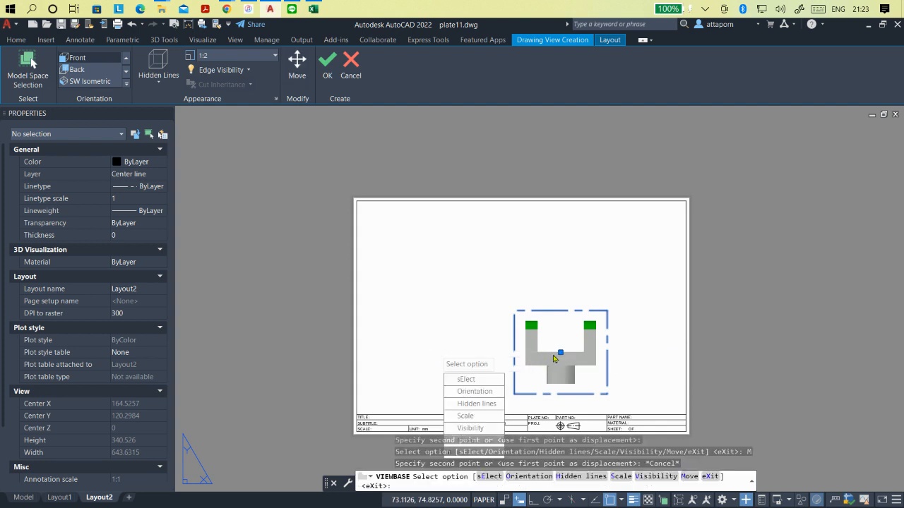
pyautogui.rightClick(543, 363)
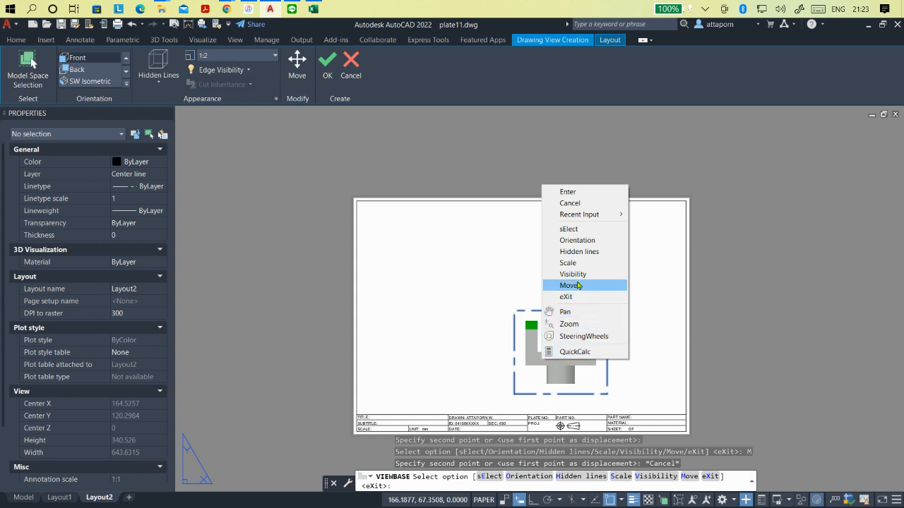
pyautogui.click(570, 202)
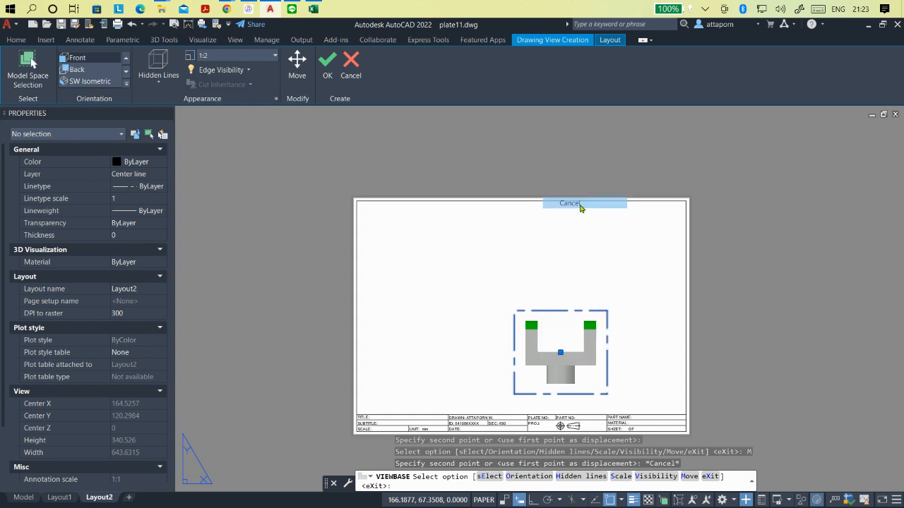
pyautogui.scroll(-2, 594, 308)
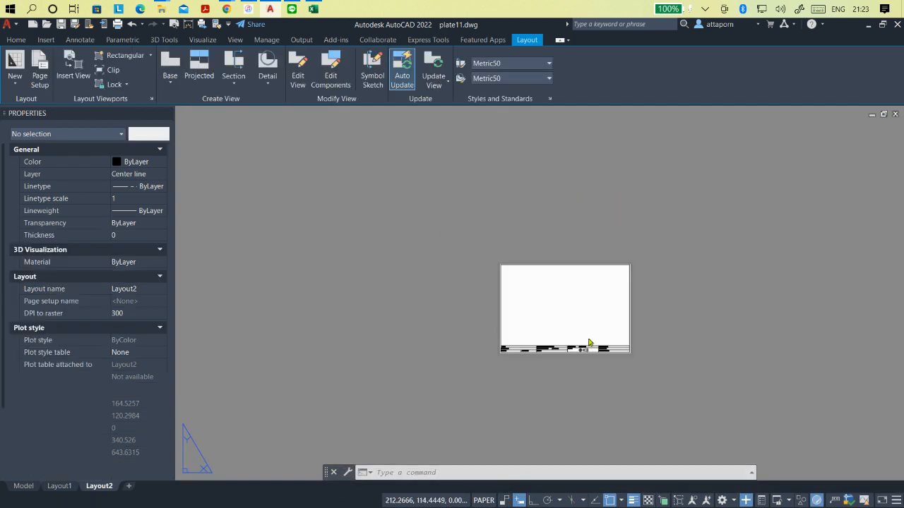
pyautogui.scroll(2, 597, 383)
pyautogui.scroll(-1, 593, 289)
pyautogui.scroll(3, 607, 237)
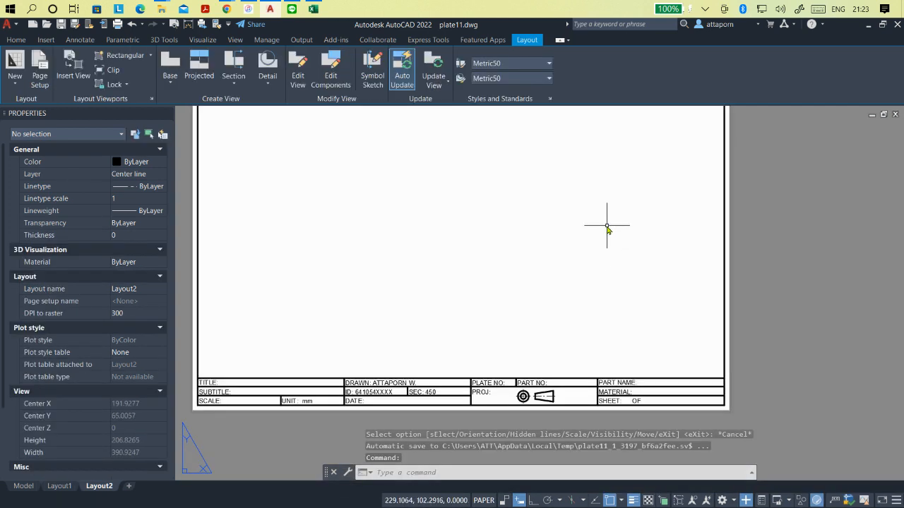
pyautogui.scroll(-2, 602, 291)
pyautogui.scroll(2, 519, 373)
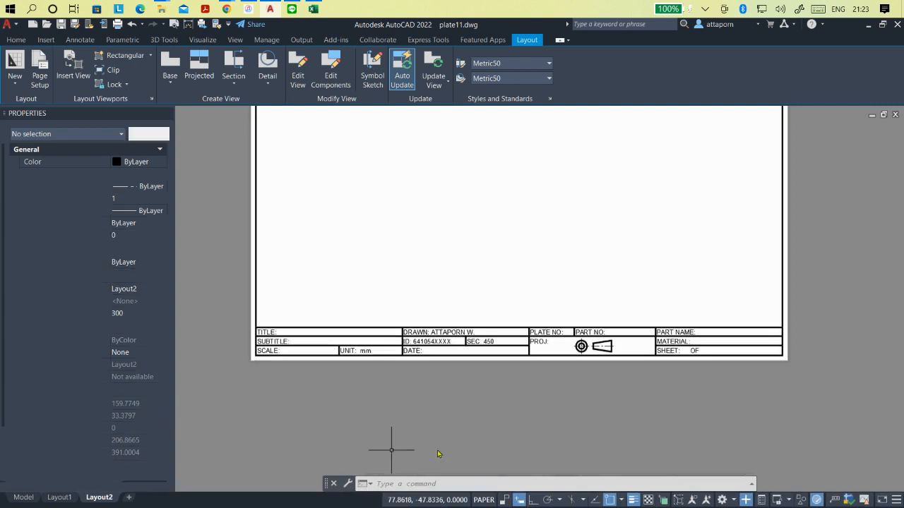
pyautogui.scroll(-2, 428, 387)
pyautogui.scroll(1, 445, 265)
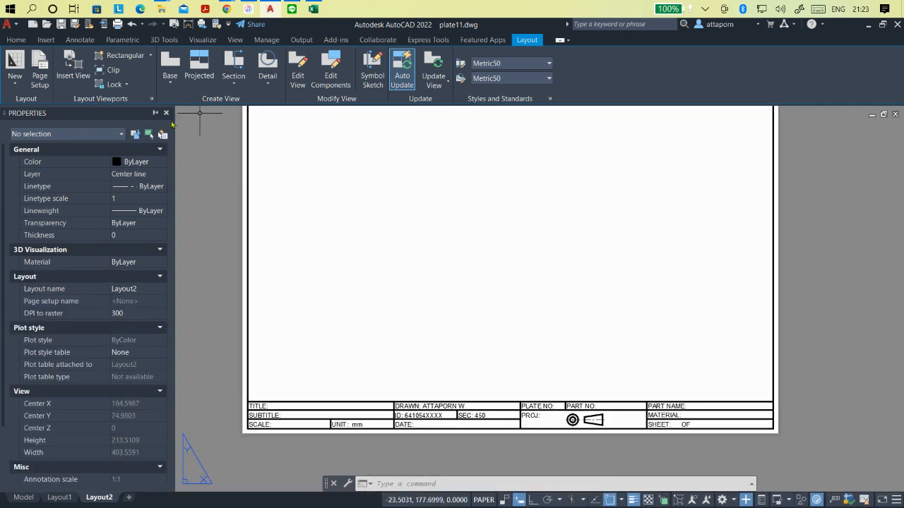
# - Create a front base view of the bracket from model space at 1:2 with visible and hidden lines, placed at about (66, 80)
pyautogui.click(172, 87)
pyautogui.click(169, 103)
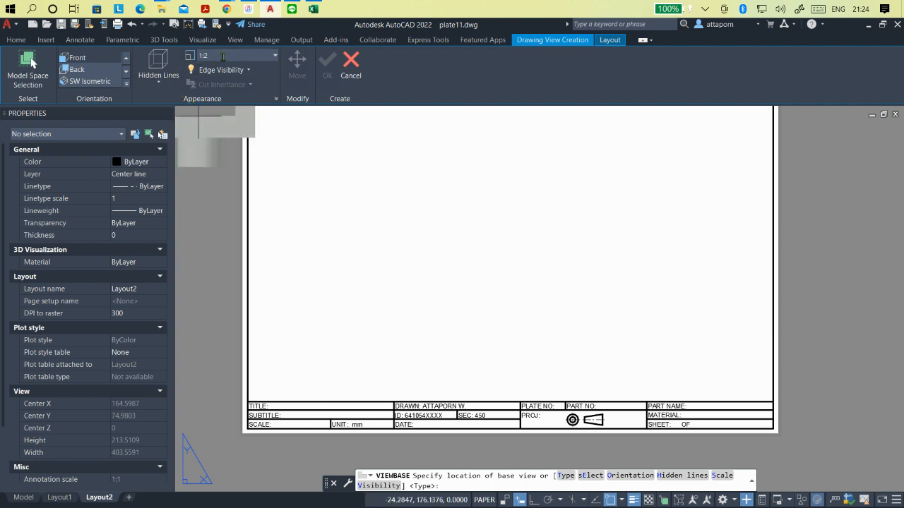
pyautogui.click(157, 81)
pyautogui.click(90, 131)
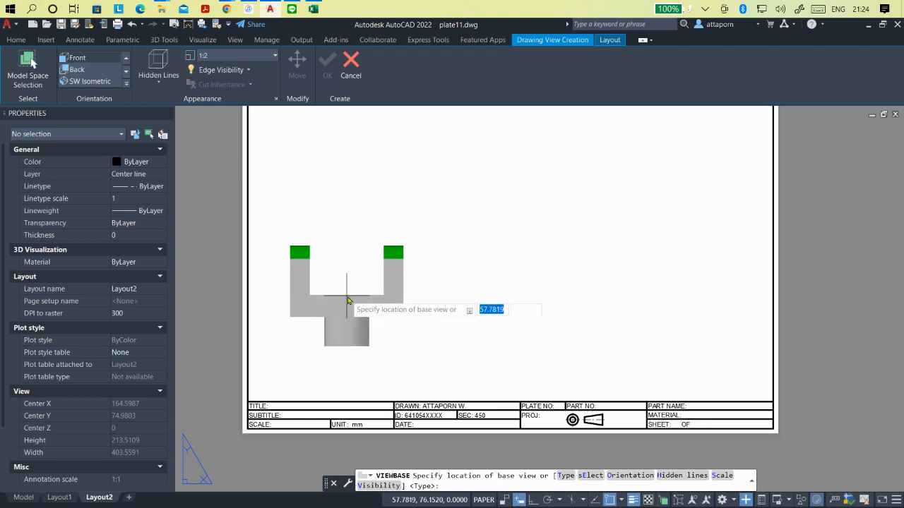
pyautogui.click(360, 295)
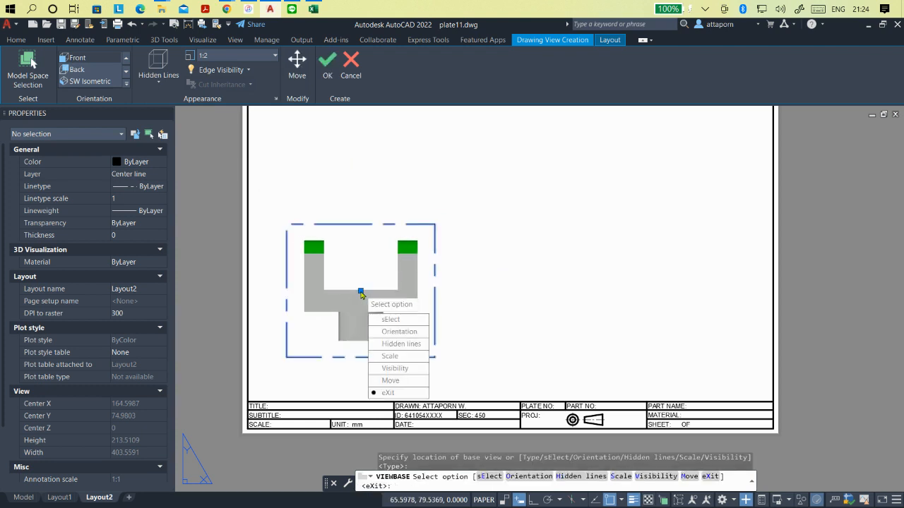
pyautogui.click(388, 393)
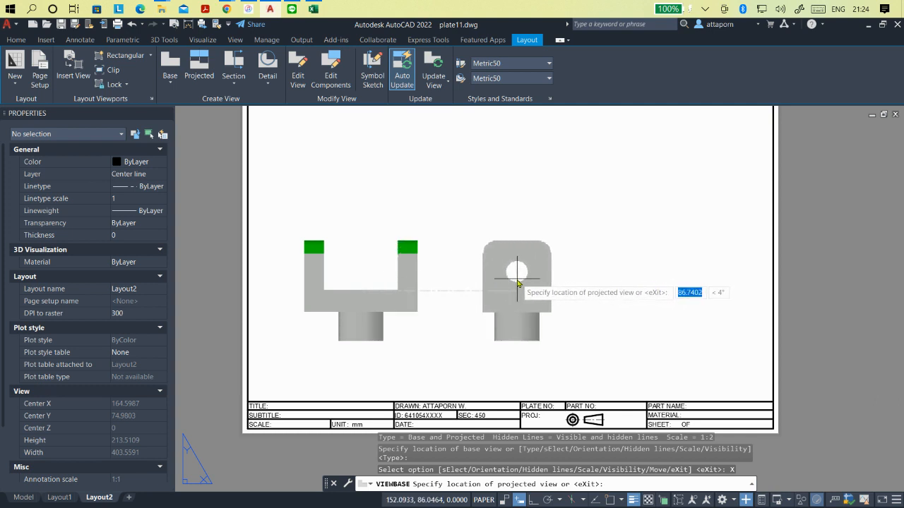
# - Project a side view to the right of the front view and a top view above it, and finish creating the views
pyautogui.click(517, 283)
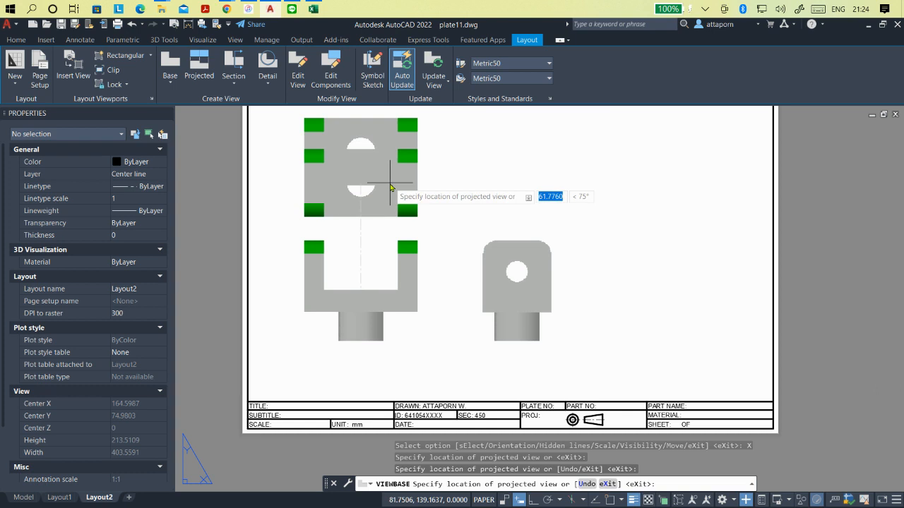
pyautogui.scroll(-2, 381, 240)
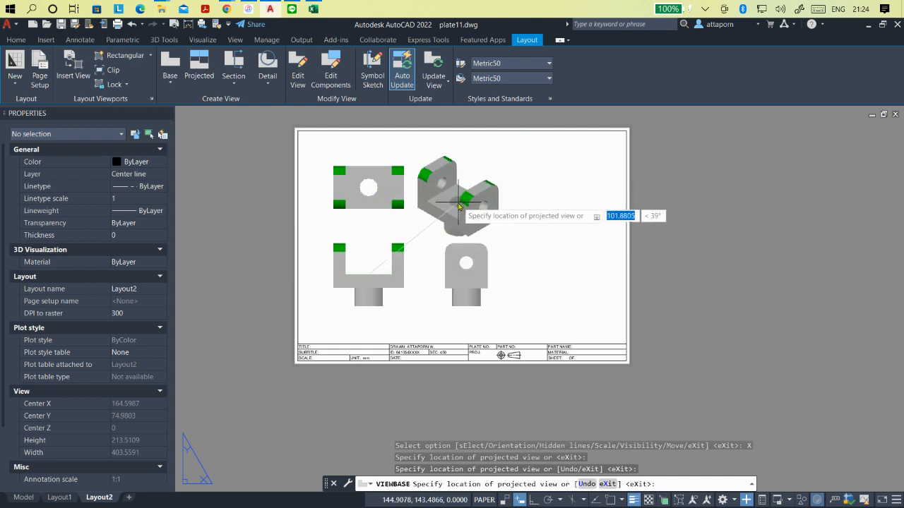
pyautogui.press('Return')
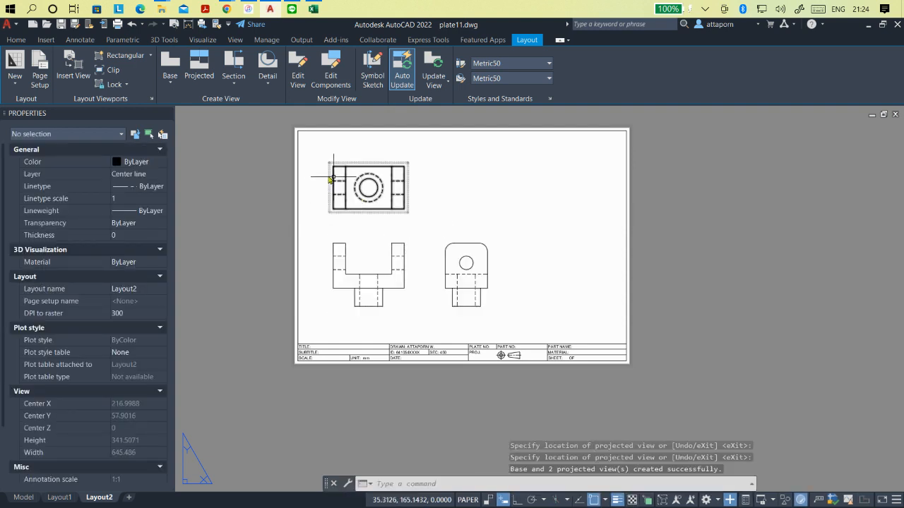
# - Move the front view right to about (86, 80), carrying the aligned top view with it
pyautogui.scroll(2, 320, 162)
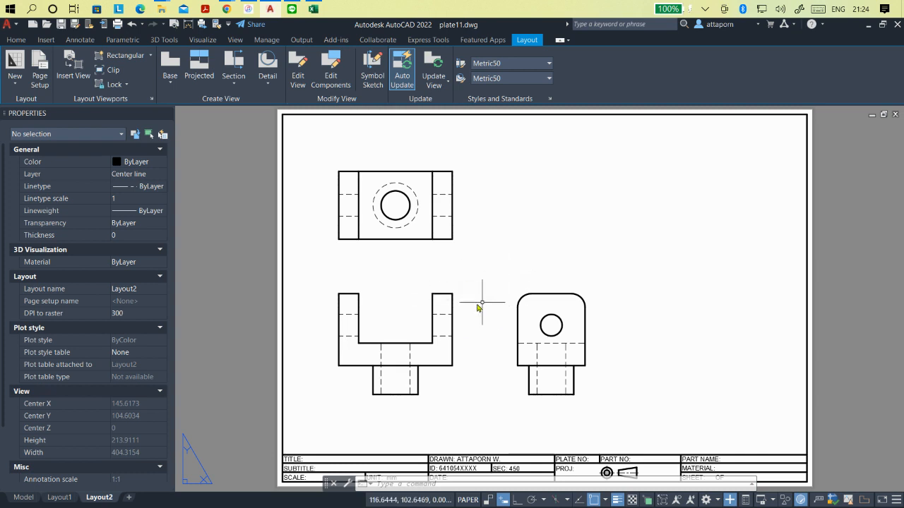
pyautogui.click(437, 315)
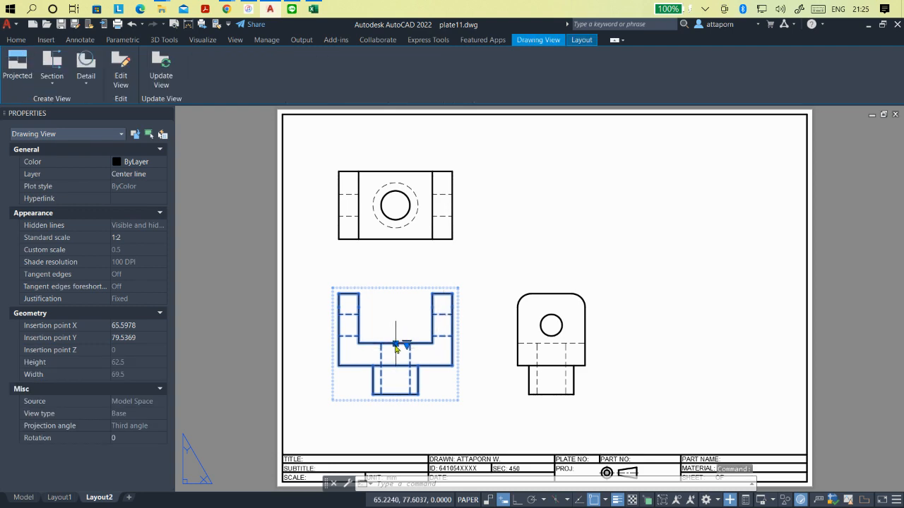
pyautogui.click(396, 346)
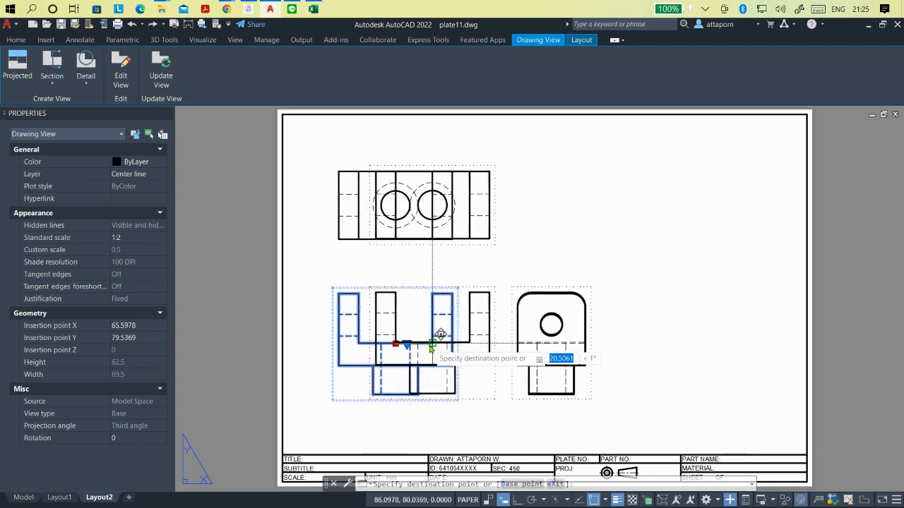
pyautogui.click(432, 345)
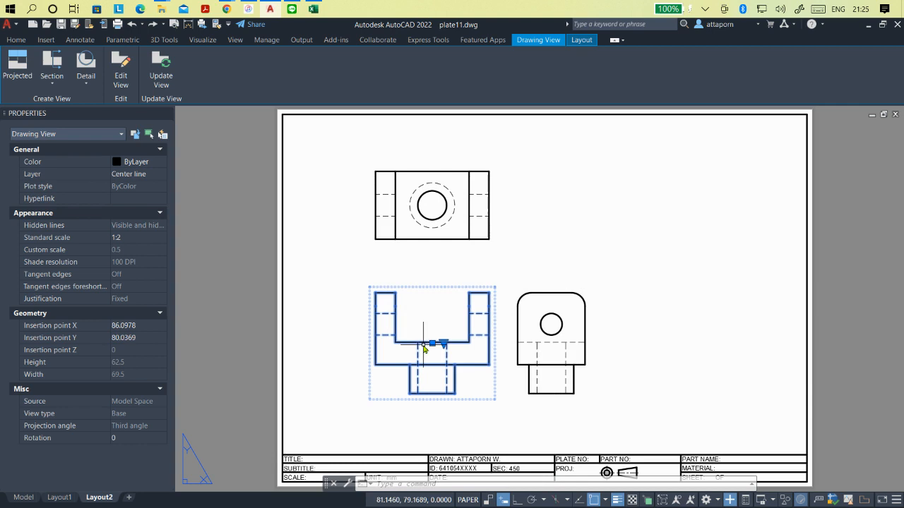
# - Move the side view farther right to about (171, 80), and deselect it
pyautogui.click(551, 331)
pyautogui.click(552, 345)
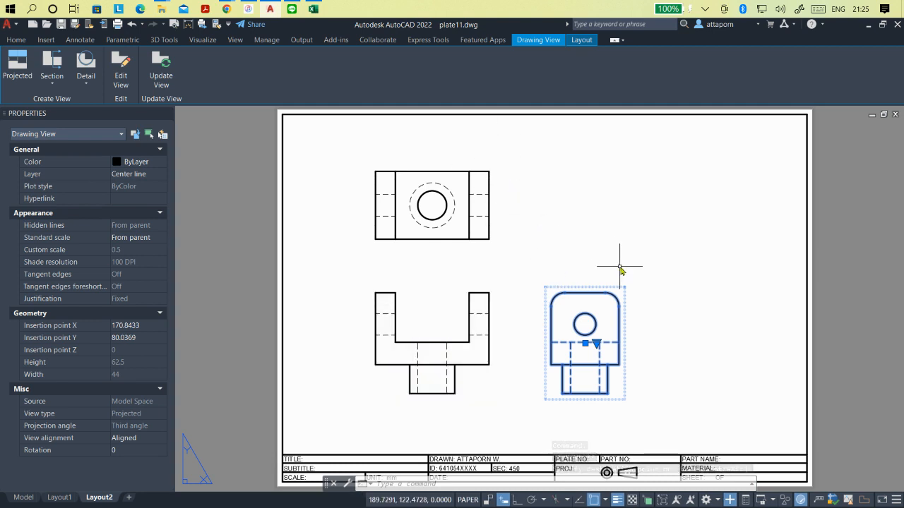
pyautogui.press('Escape')
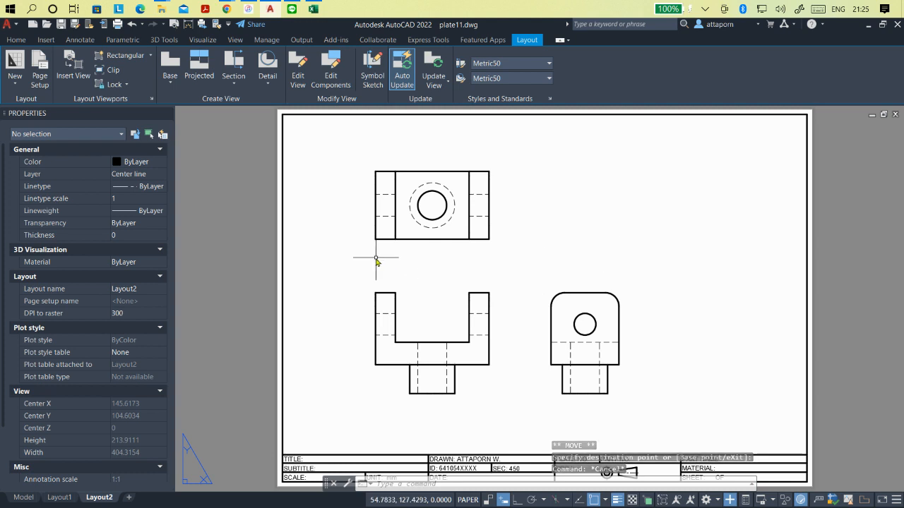
# - Try the scales 1:4 and 1:1 on the front view, and return it to 1:2
pyautogui.click(445, 332)
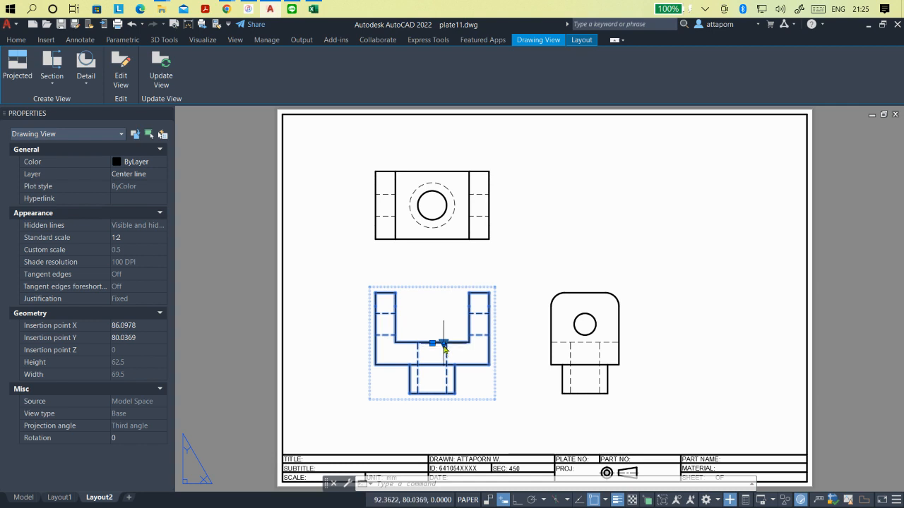
pyautogui.click(444, 346)
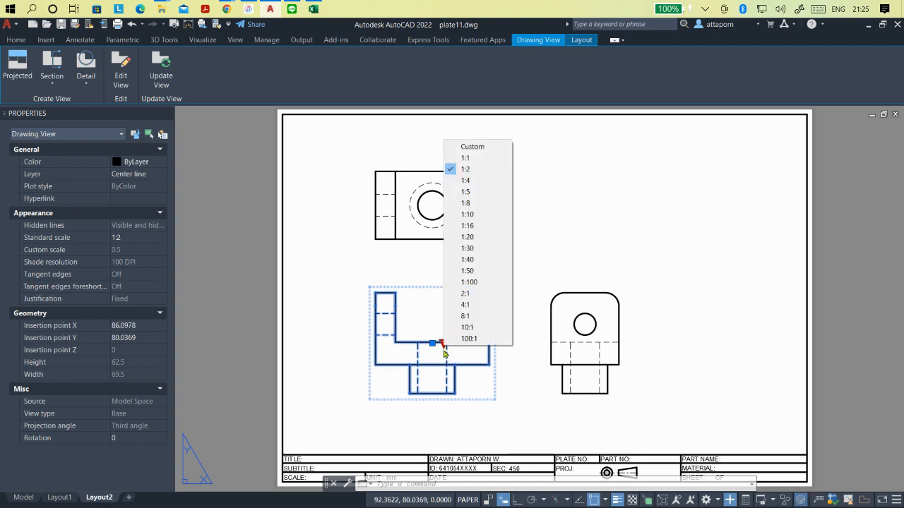
pyautogui.click(465, 181)
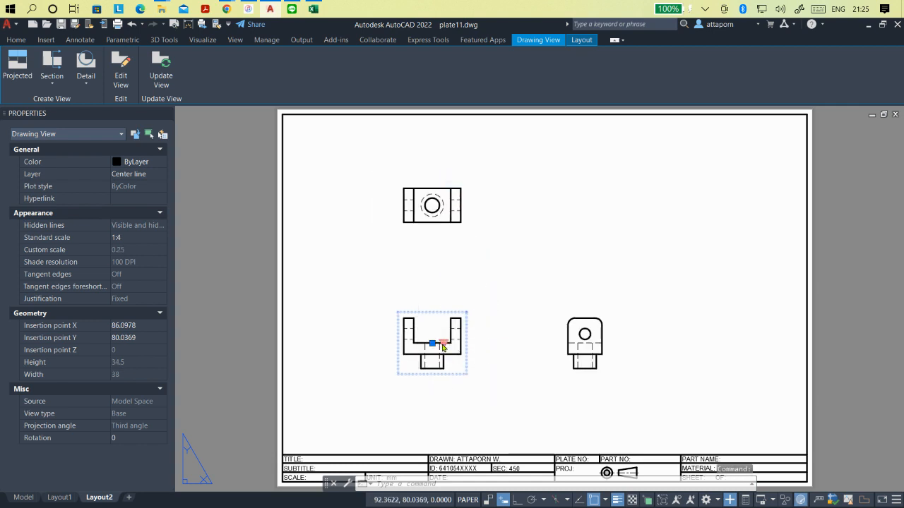
pyautogui.click(443, 346)
pyautogui.click(459, 159)
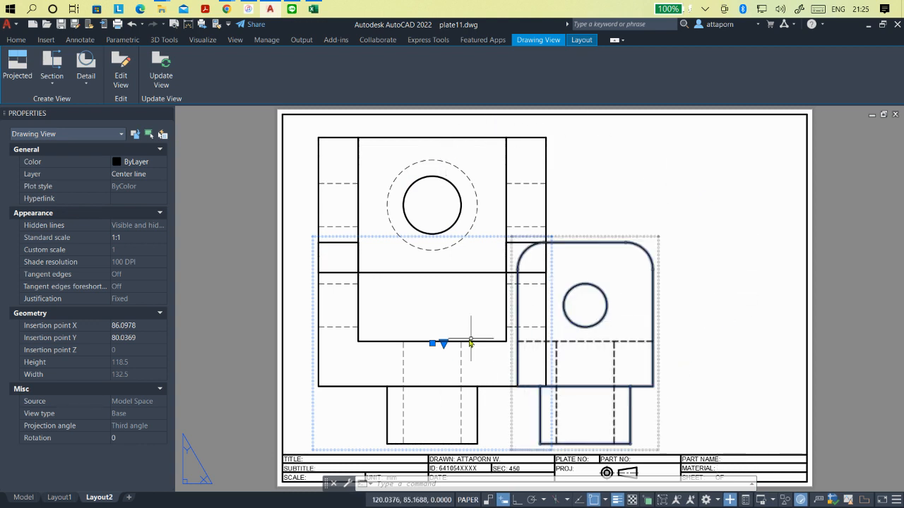
pyautogui.click(443, 345)
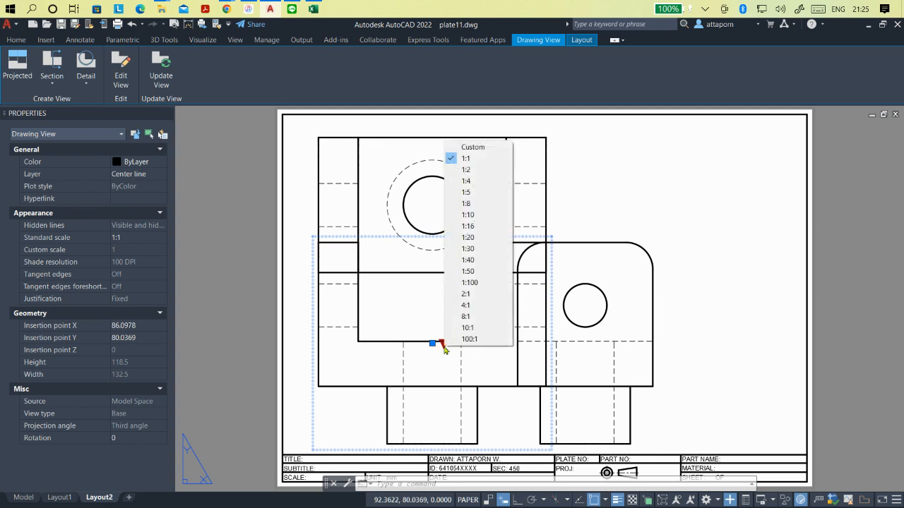
pyautogui.click(462, 170)
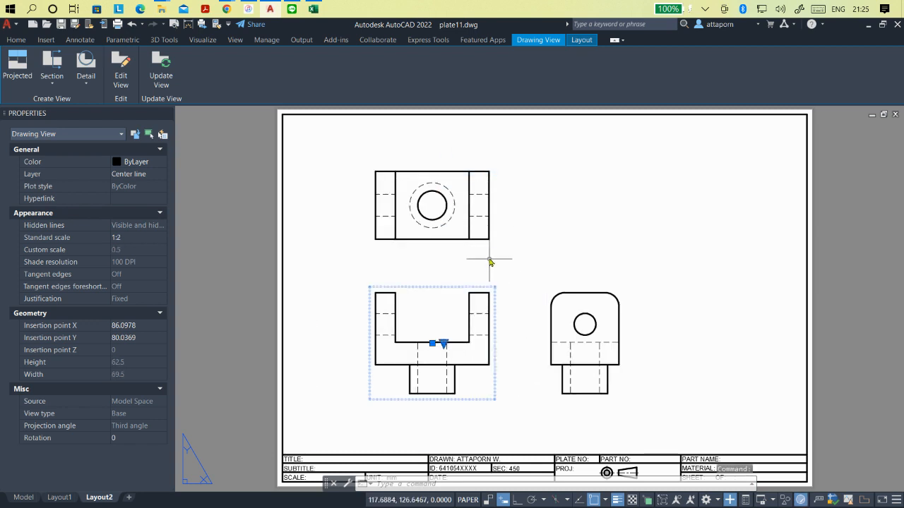
# - Try scale 1:4 on the top view alone, and set its scale to 1:2
pyautogui.click(456, 198)
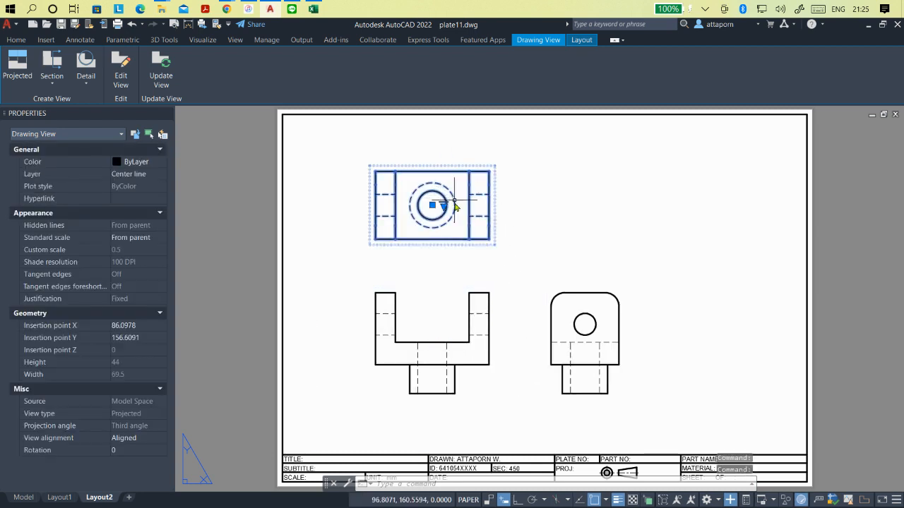
pyautogui.click(443, 206)
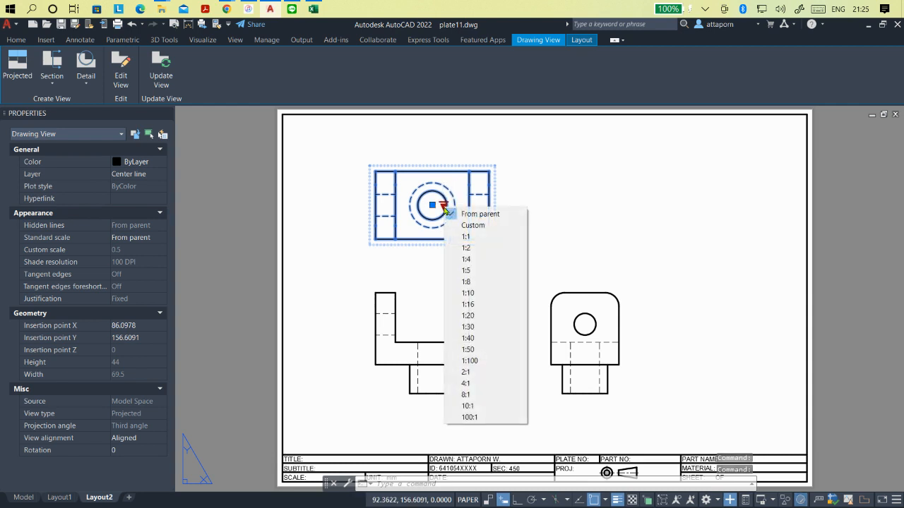
pyautogui.click(466, 259)
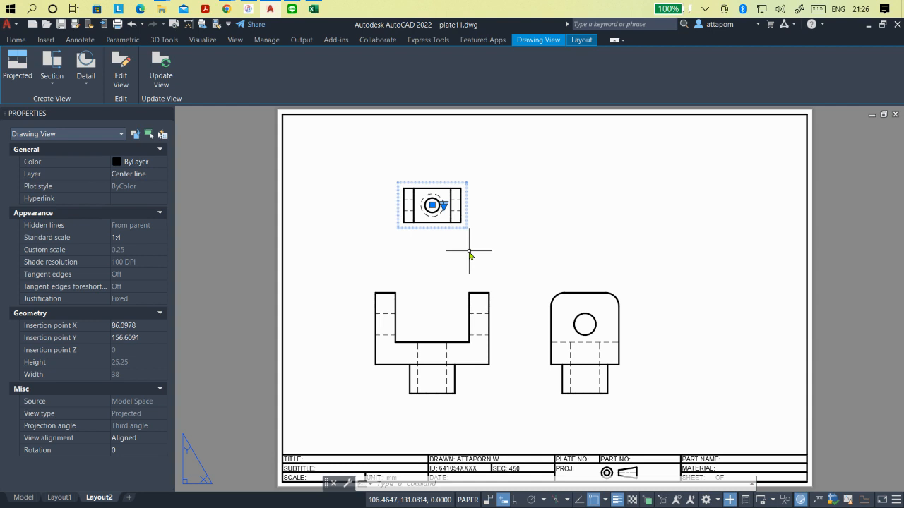
pyautogui.click(443, 209)
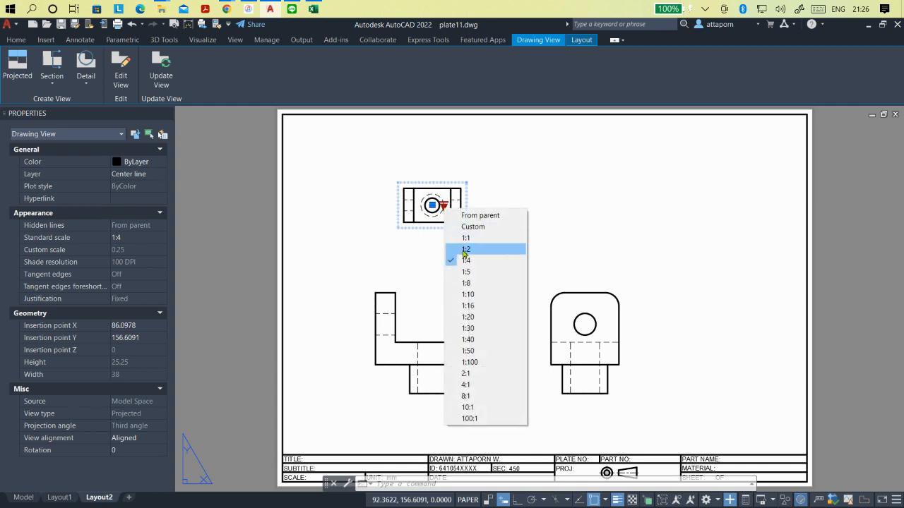
pyautogui.click(464, 251)
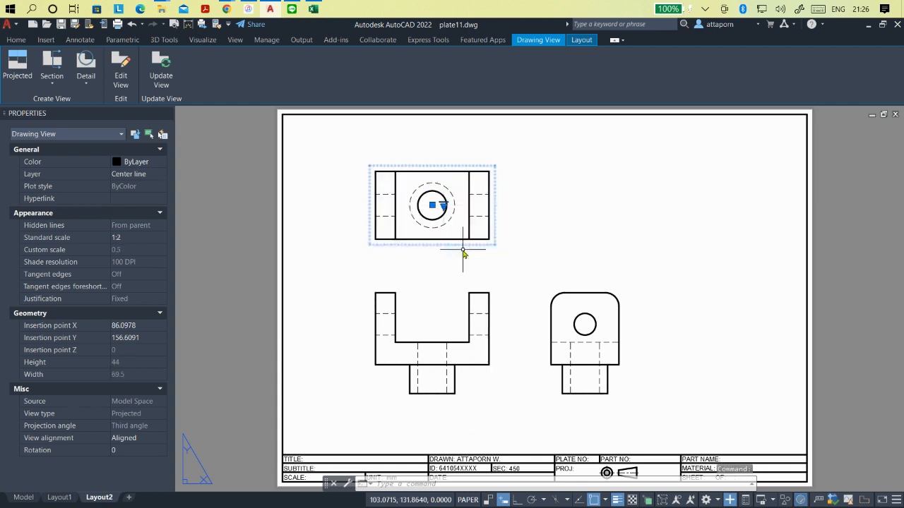
pyautogui.click(466, 340)
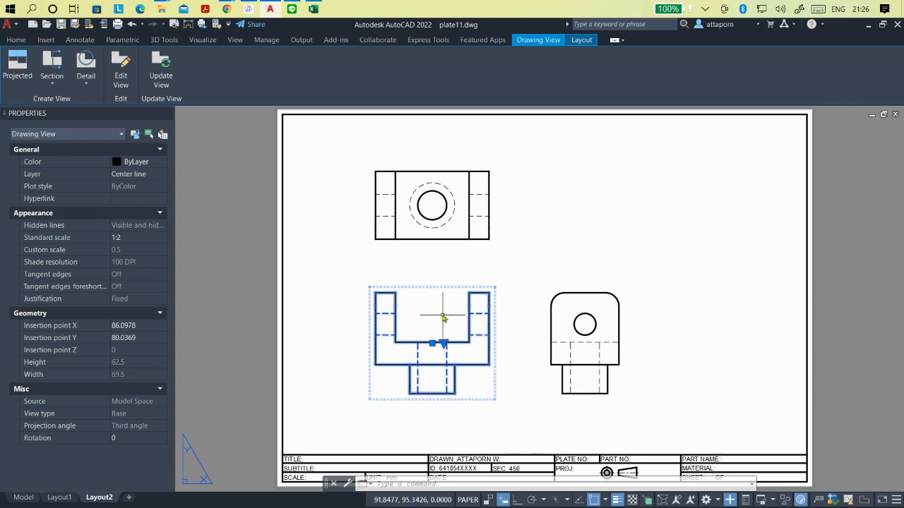
pyautogui.doubleClick(443, 323)
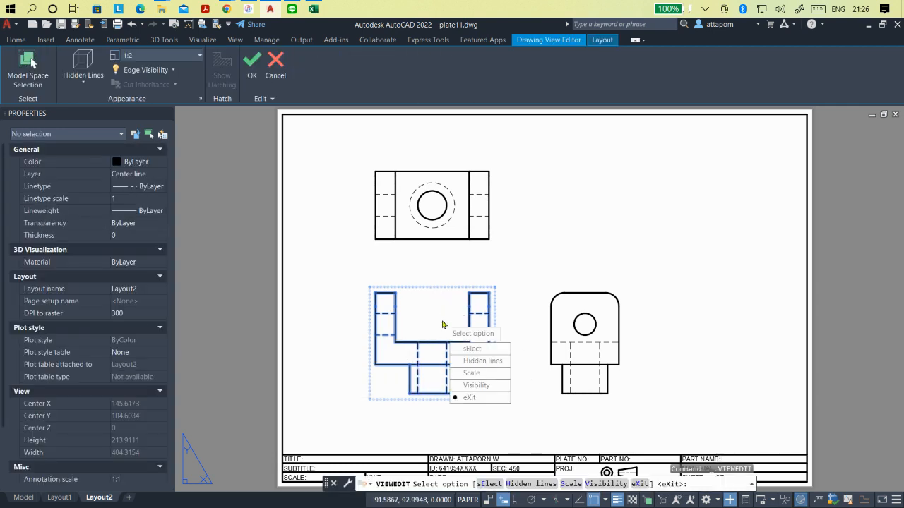
pyautogui.click(485, 349)
pyautogui.click(439, 326)
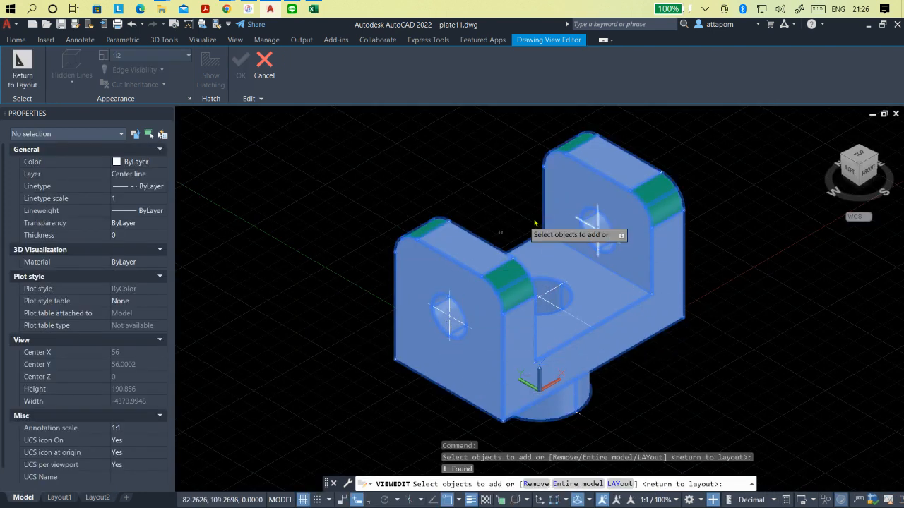
pyautogui.click(271, 65)
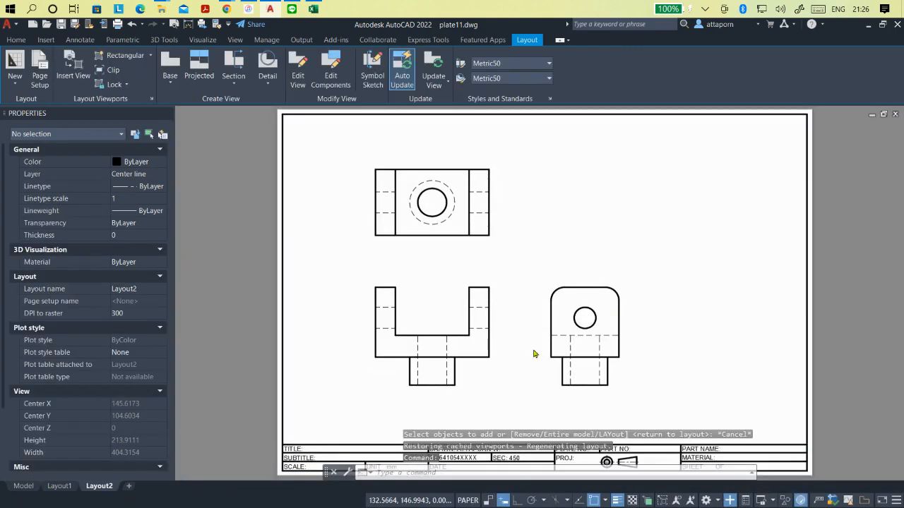
pyautogui.rightClick(445, 329)
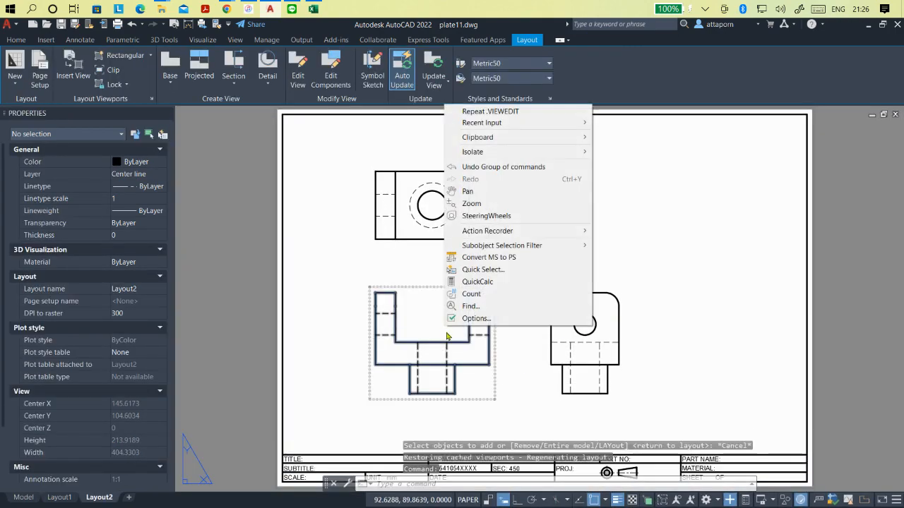
pyautogui.click(446, 335)
# - Try the Visible lines style on the front view, and return it to visible and hidden lines
pyautogui.doubleClick(442, 321)
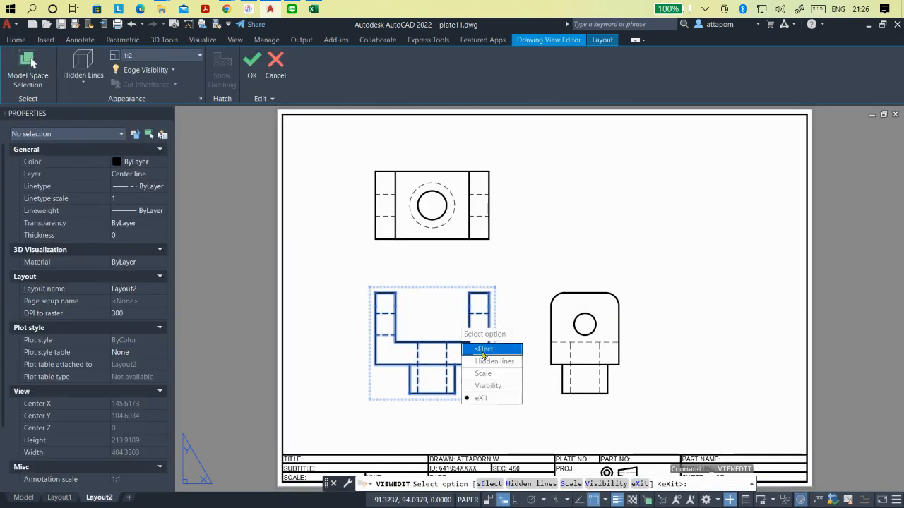
pyautogui.click(487, 363)
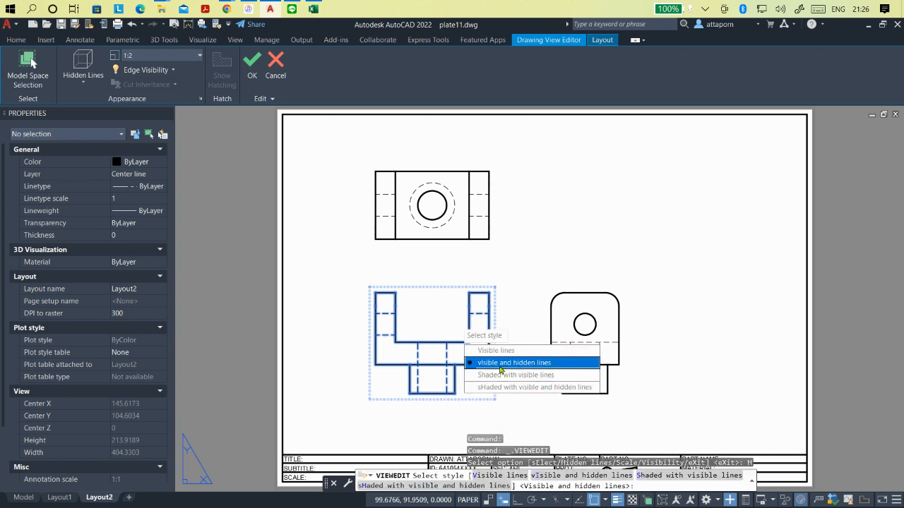
pyautogui.press('Up')
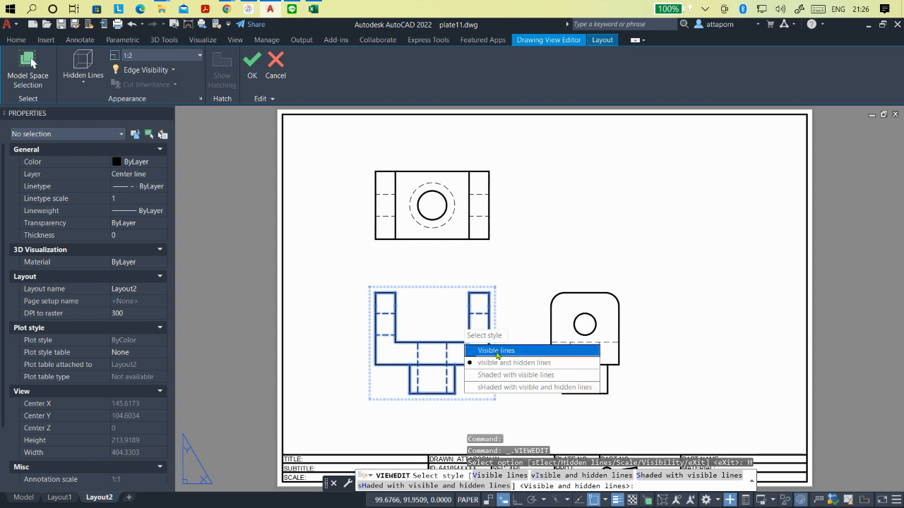
pyautogui.click(497, 350)
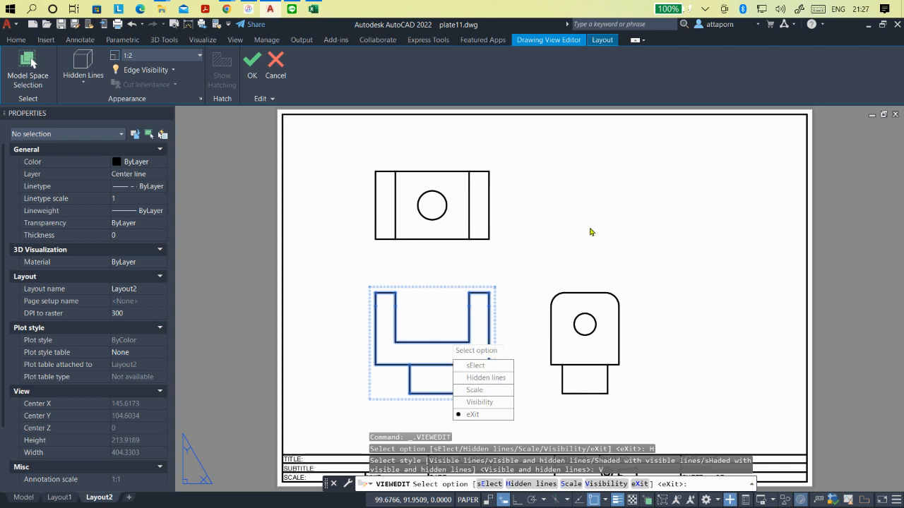
pyautogui.click(486, 380)
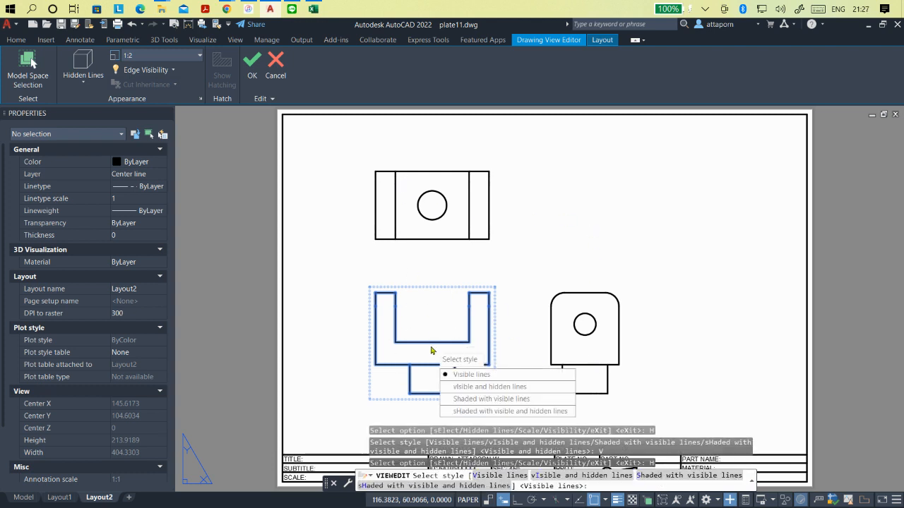
pyautogui.click(456, 387)
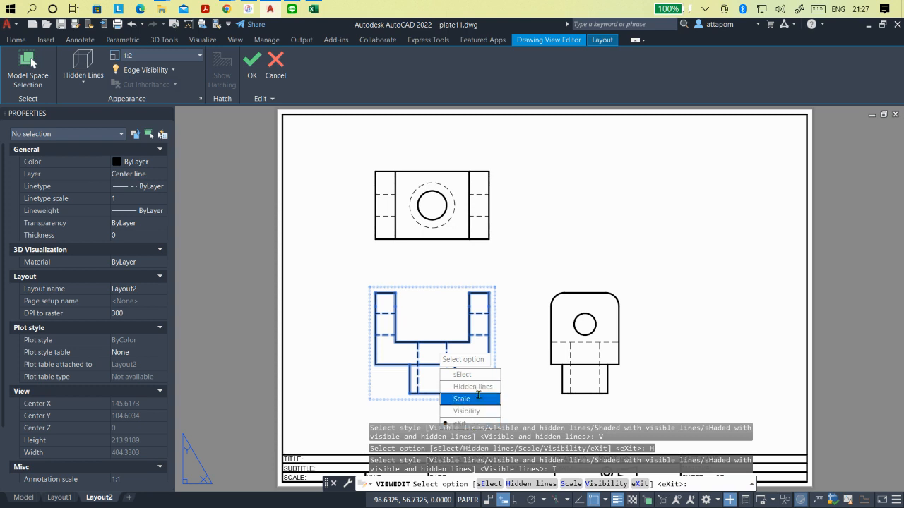
pyautogui.write('S')
pyautogui.press('Return')
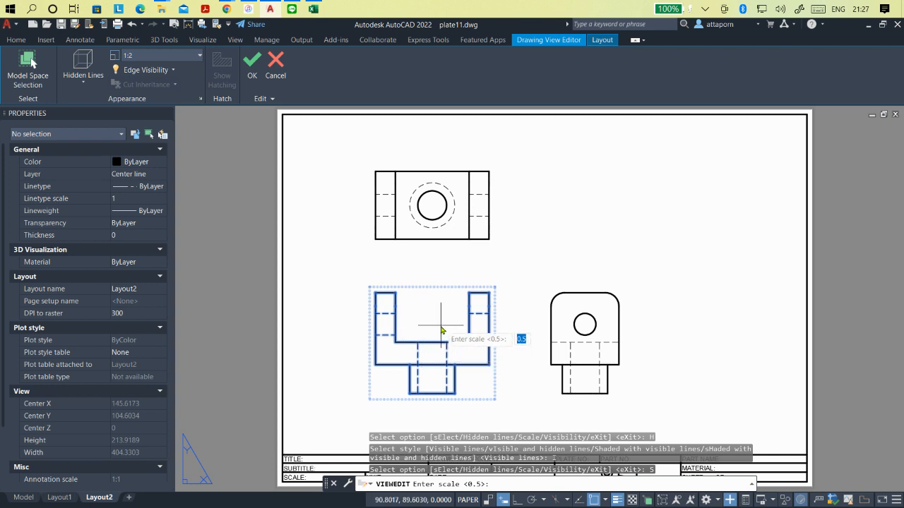
pyautogui.press('Escape')
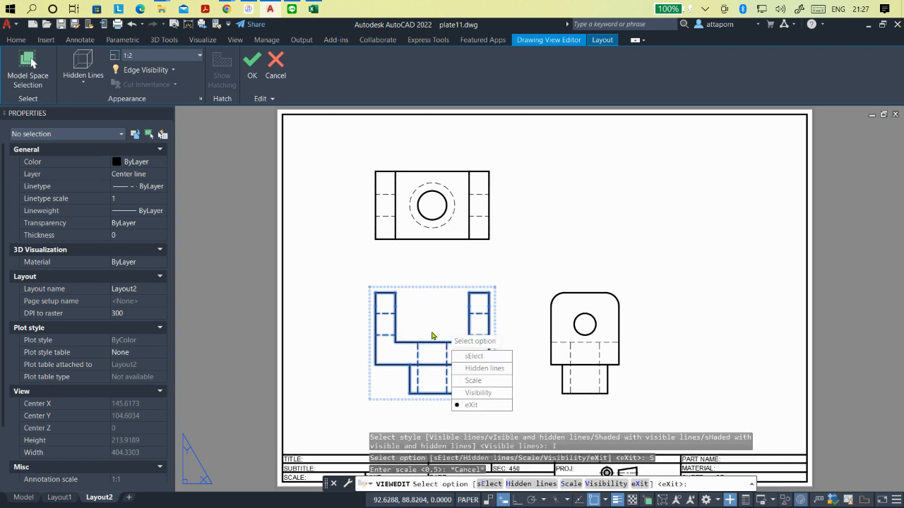
pyautogui.click(483, 394)
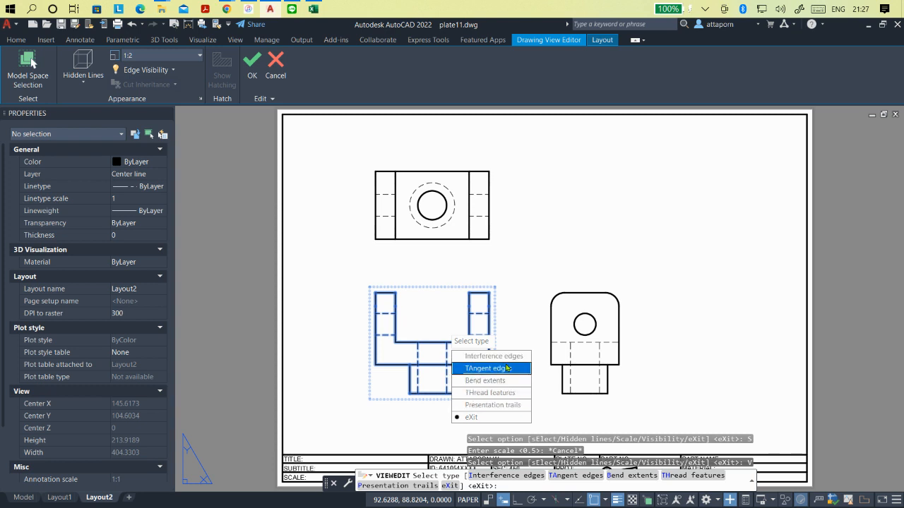
pyautogui.press('Escape')
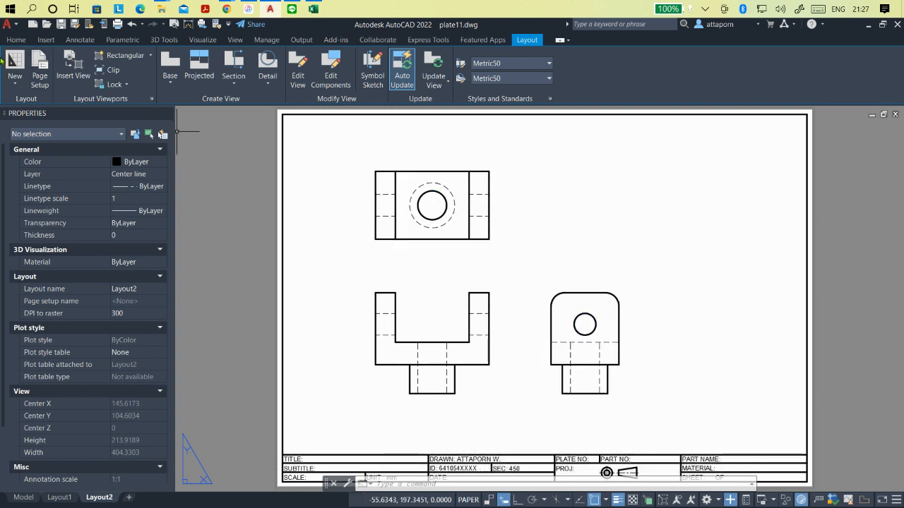
# - Make Center line the current layer
pyautogui.click(15, 40)
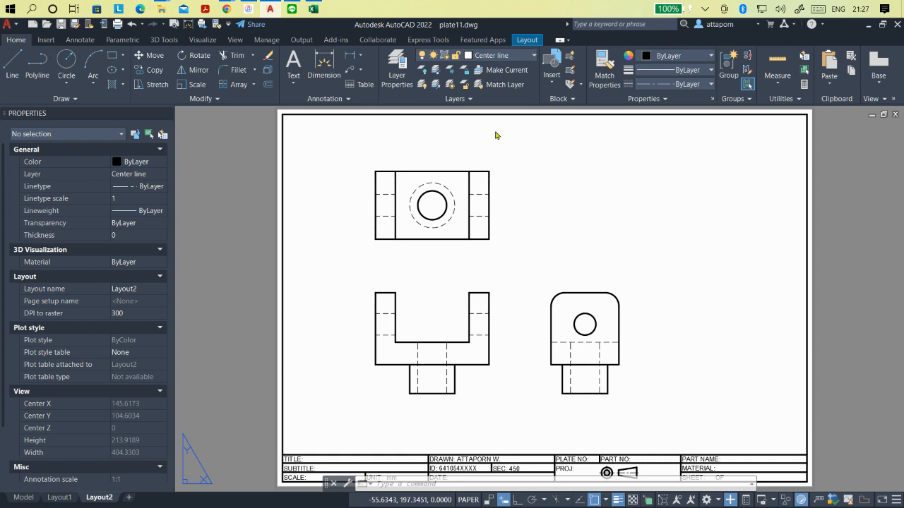
pyautogui.click(507, 57)
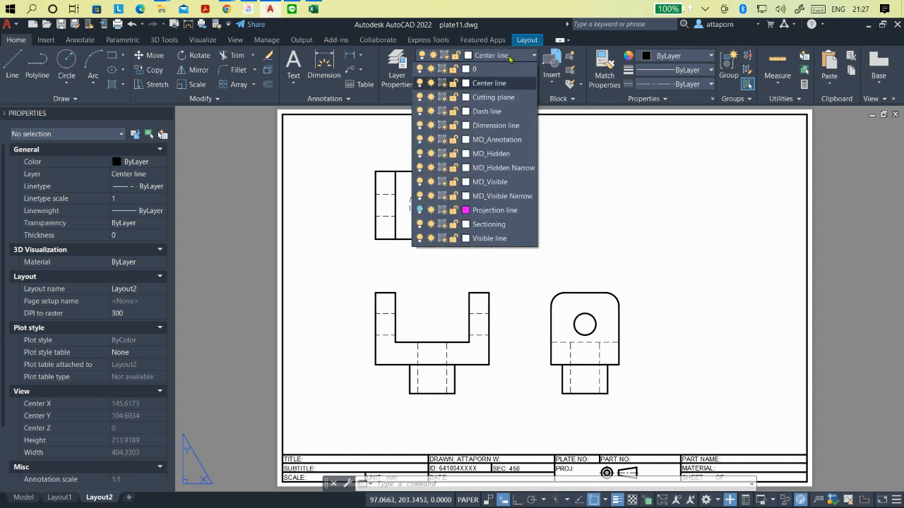
pyautogui.click(499, 84)
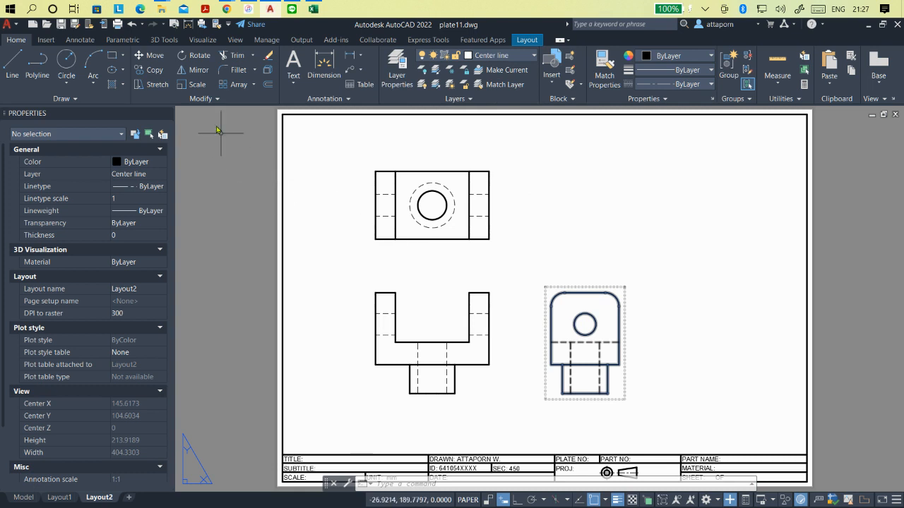
# - Add center marks to the dashed outer circle in the top view and the hole in the side view
pyautogui.click(80, 40)
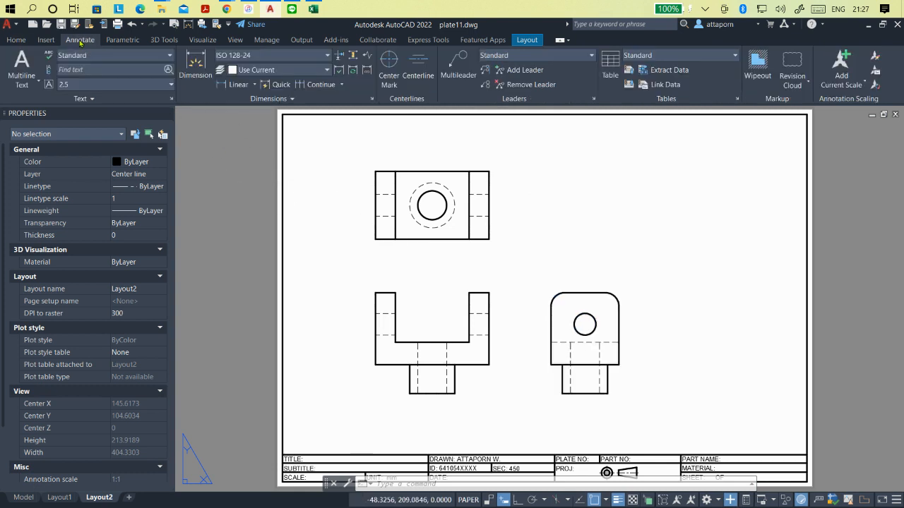
pyautogui.click(382, 65)
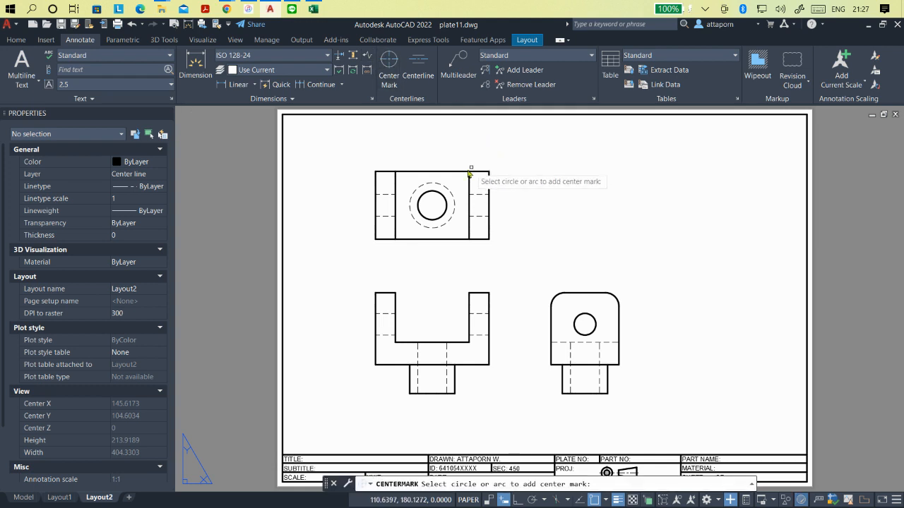
pyautogui.click(449, 192)
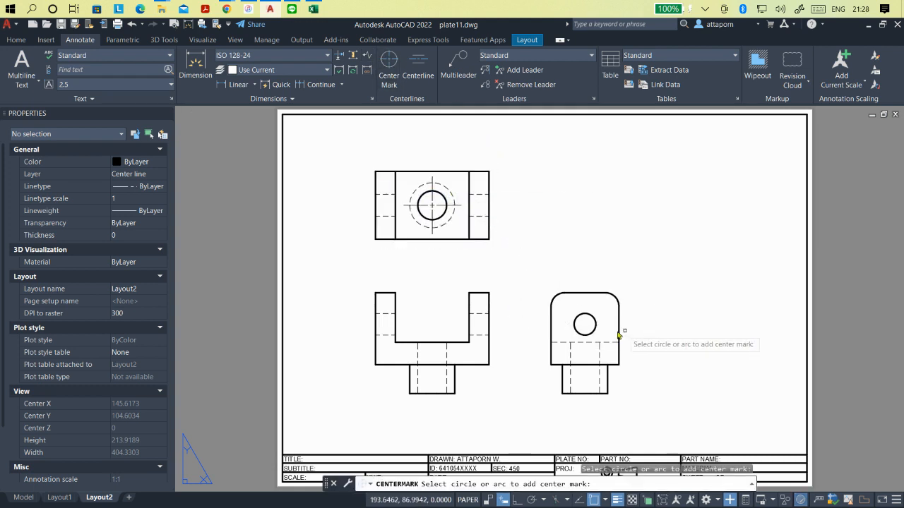
pyautogui.click(596, 324)
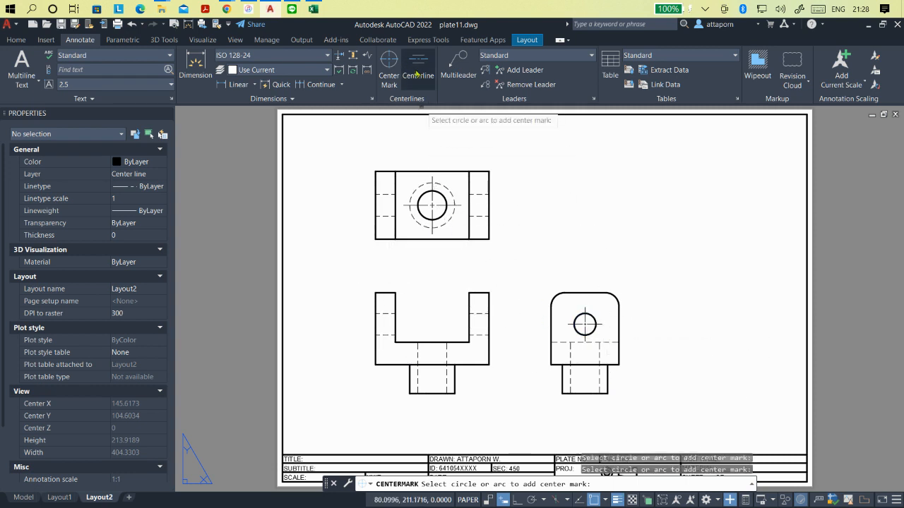
# - Add horizontal centerlines between the hidden hole edges in both arms of the top view
pyautogui.click(417, 73)
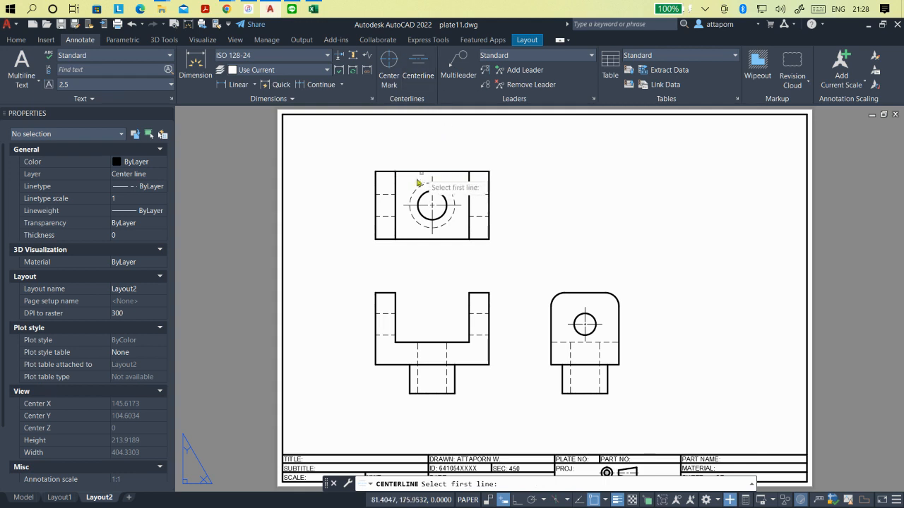
pyautogui.click(387, 197)
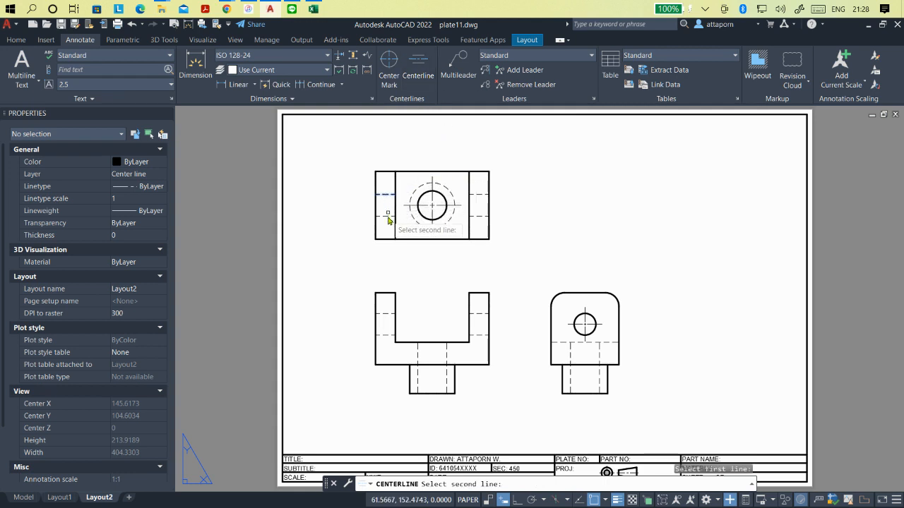
pyautogui.click(387, 217)
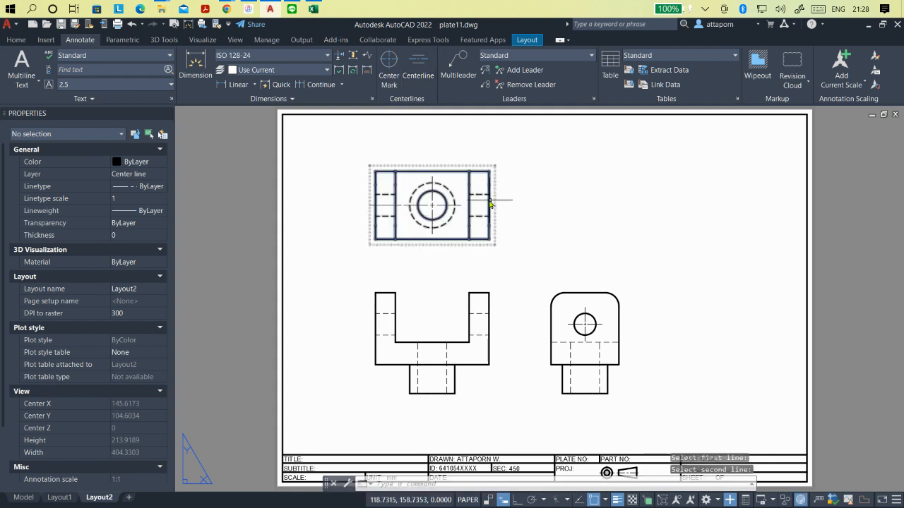
pyautogui.click(419, 69)
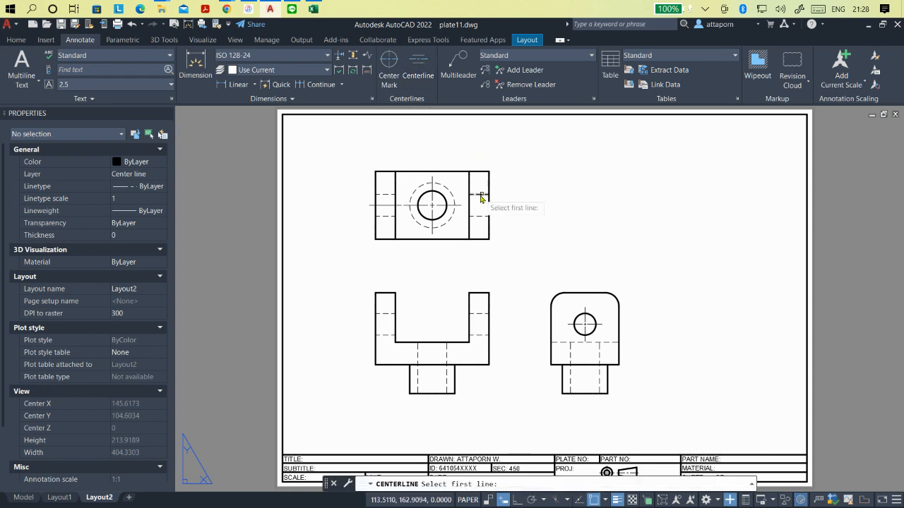
pyautogui.click(480, 195)
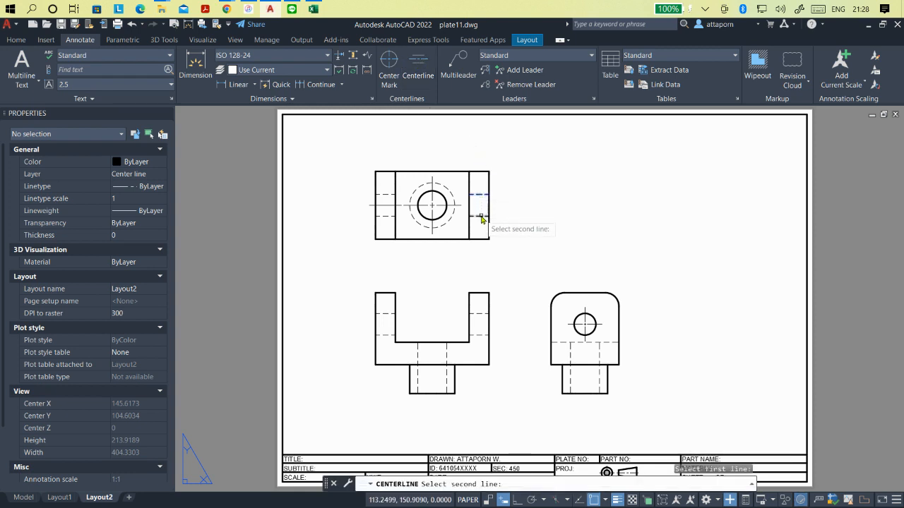
pyautogui.click(481, 218)
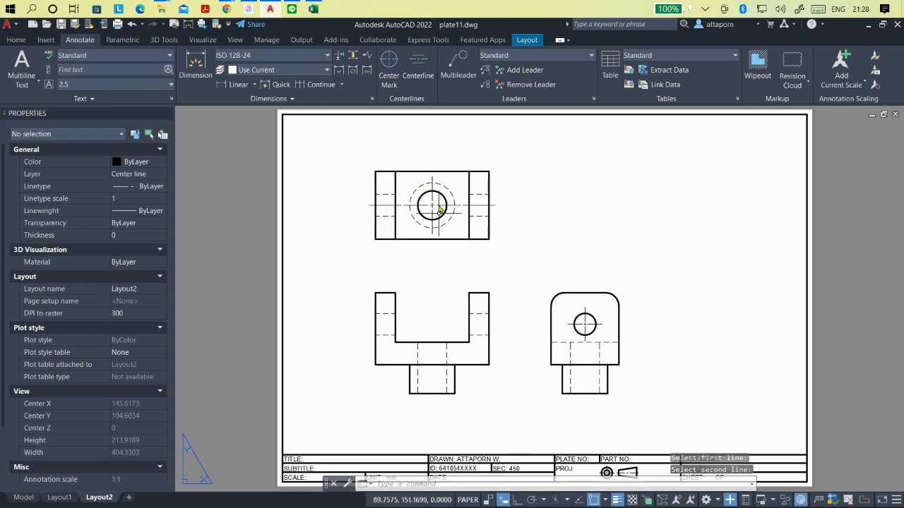
# - Add horizontal centerlines between the hidden hole edges in both upright arms of the front view
pyautogui.click(418, 67)
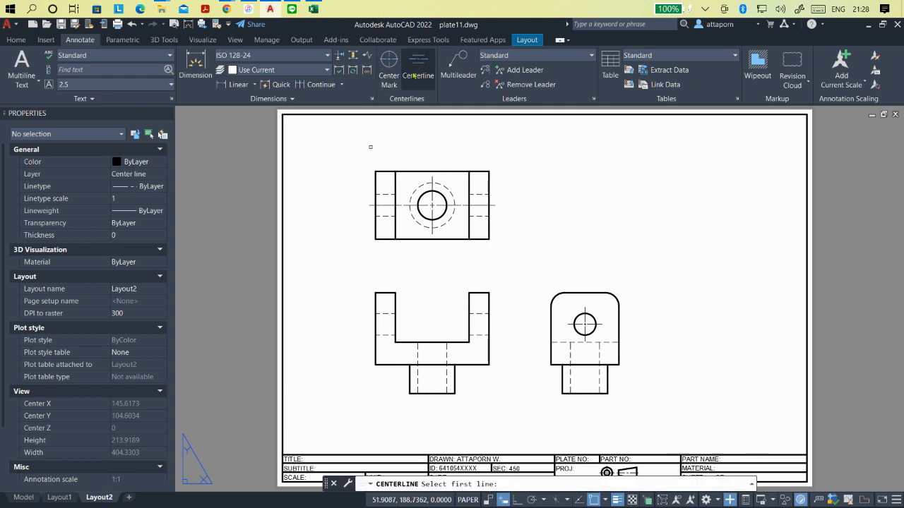
pyautogui.click(390, 313)
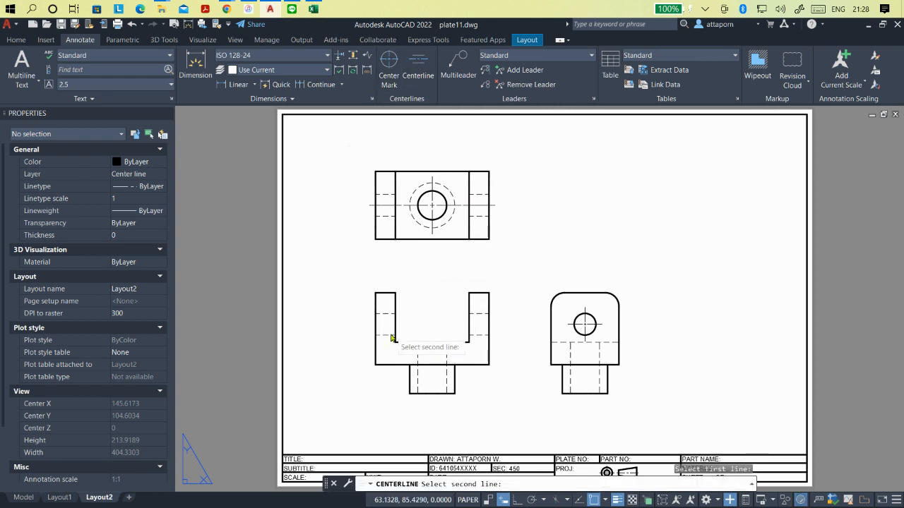
pyautogui.click(391, 338)
pyautogui.click(418, 67)
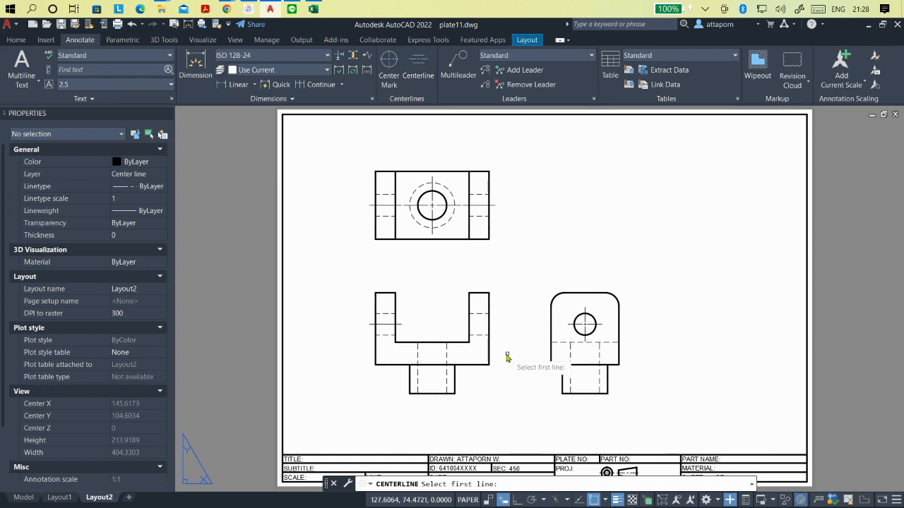
pyautogui.click(479, 314)
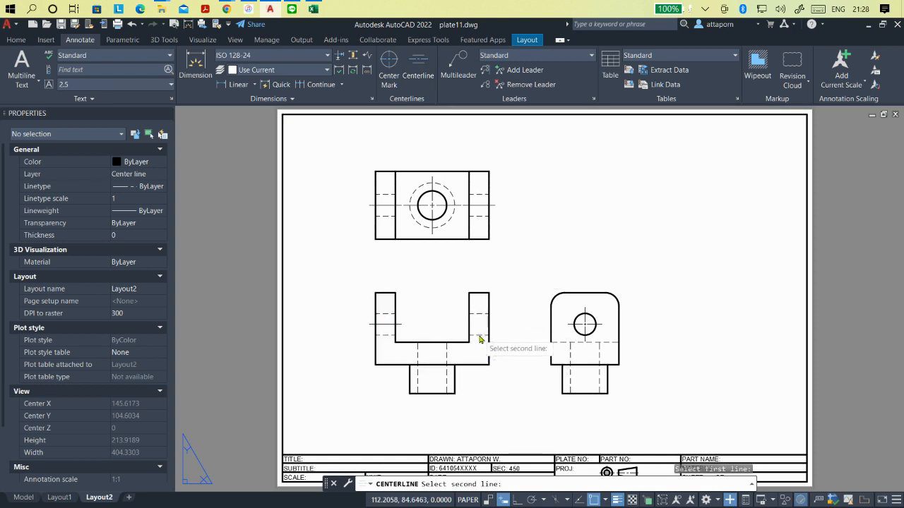
pyautogui.click(479, 339)
# - Add a vertical centerline between the hidden edges of the stem's bore in the front view
pyautogui.click(418, 67)
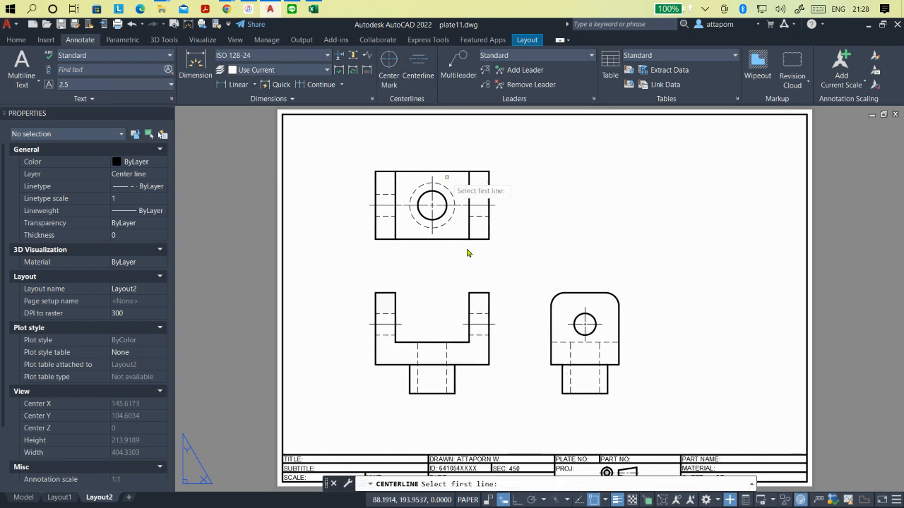
pyautogui.click(418, 381)
pyautogui.click(446, 382)
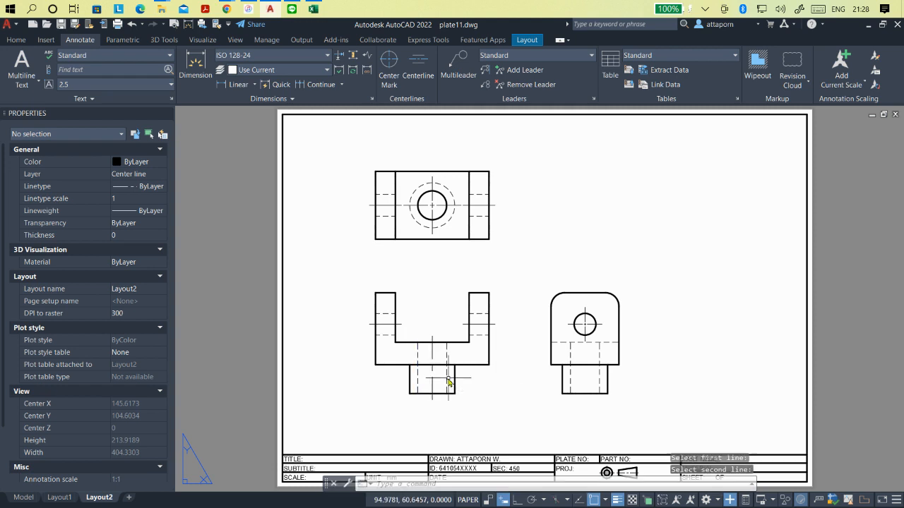
pyautogui.scroll(-2, 518, 329)
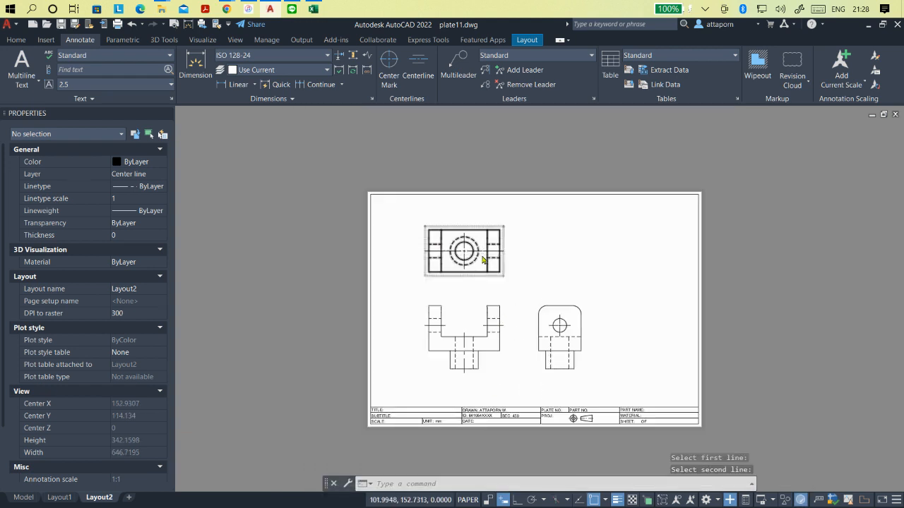
# - Add a vertical centerline between the hidden edges of the stem's bore in the side view
pyautogui.scroll(5, 495, 240)
pyautogui.scroll(1, 522, 233)
pyautogui.scroll(-5, 424, 238)
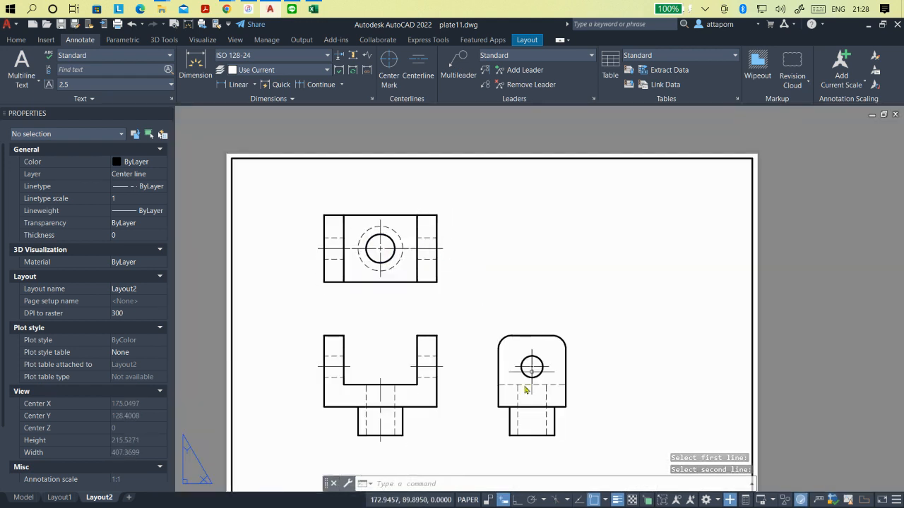
pyautogui.click(418, 65)
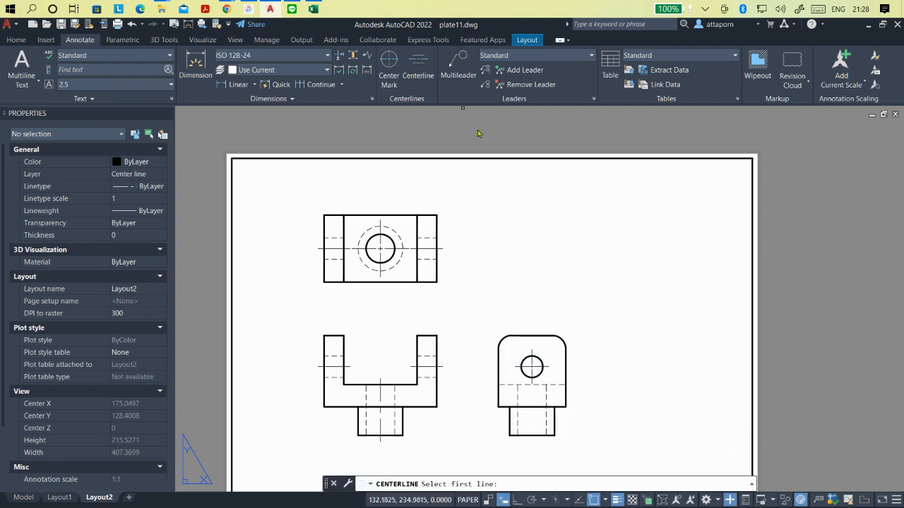
pyautogui.click(519, 401)
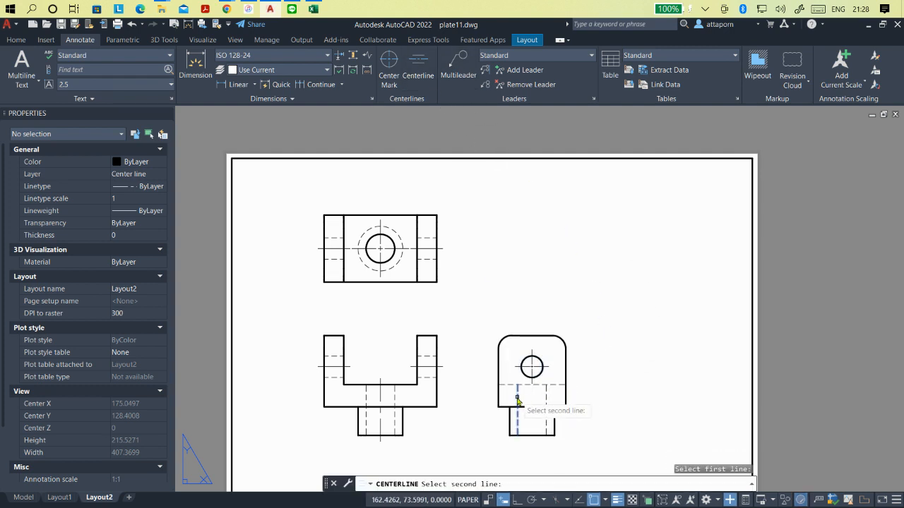
pyautogui.click(547, 401)
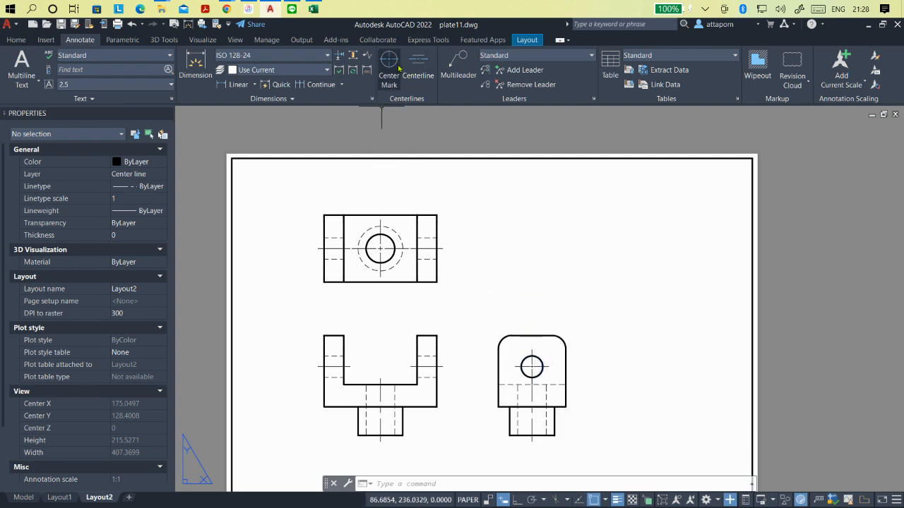
# - Set the linetype scale of the four horizontal arm centerlines in the top and front views to 0.3
pyautogui.click(329, 249)
pyautogui.click(437, 248)
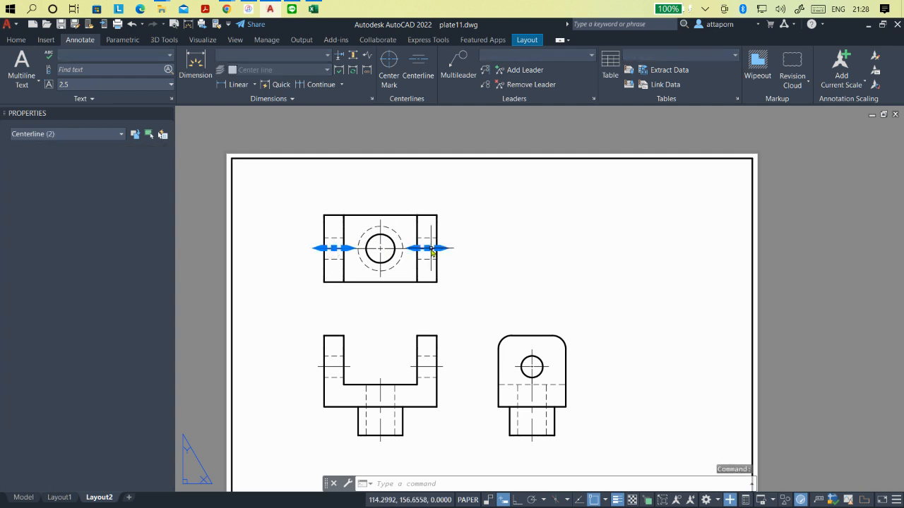
pyautogui.click(336, 365)
pyautogui.click(333, 363)
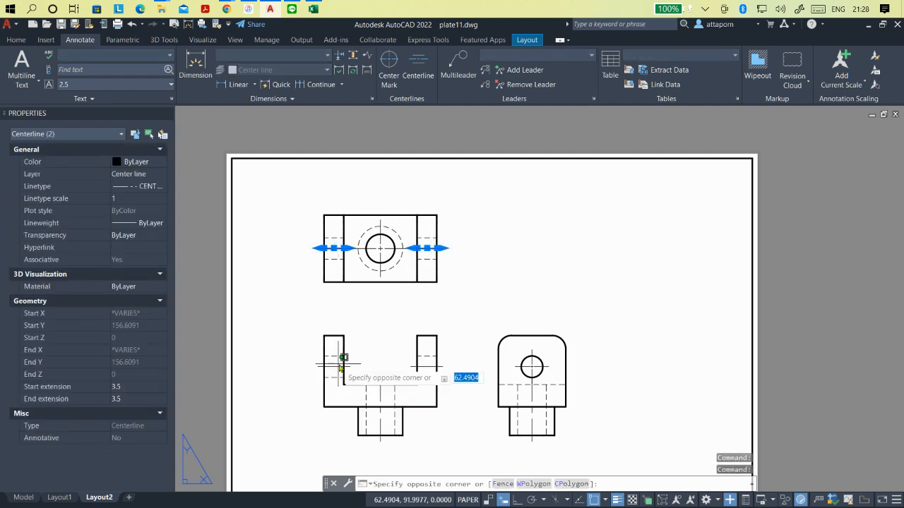
pyautogui.click(336, 373)
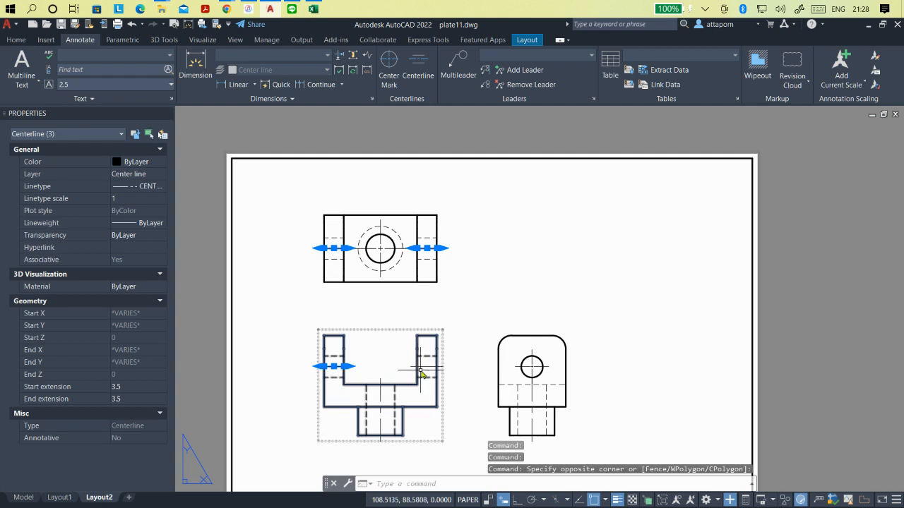
pyautogui.click(426, 366)
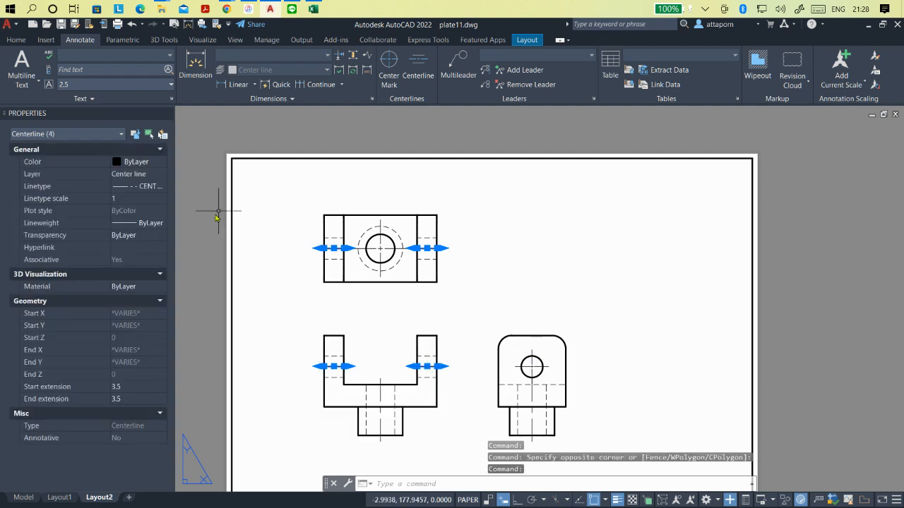
pyautogui.click(139, 200)
pyautogui.write('0')
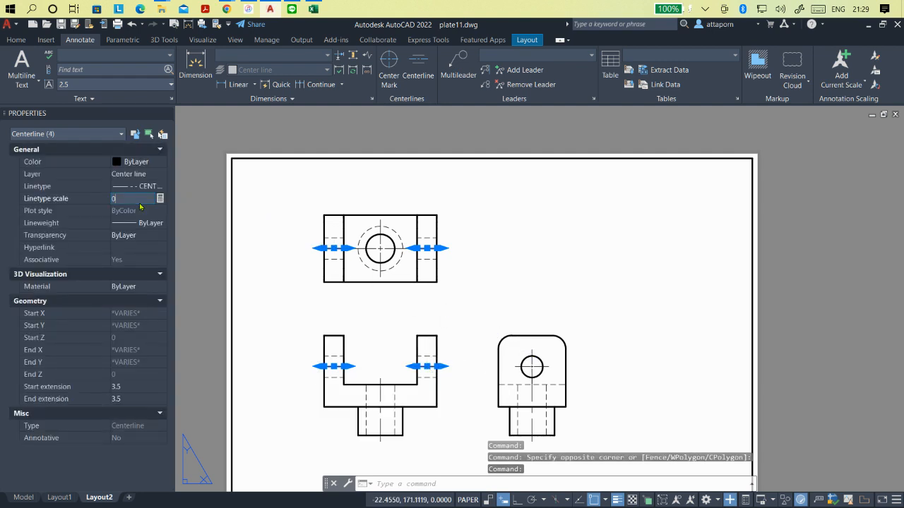
pyautogui.write('.3')
pyautogui.press('Return')
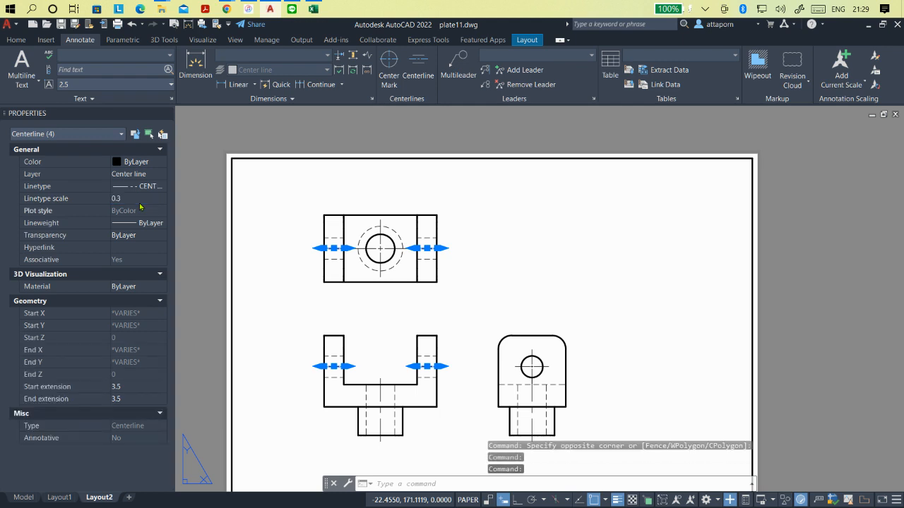
pyautogui.press('Escape')
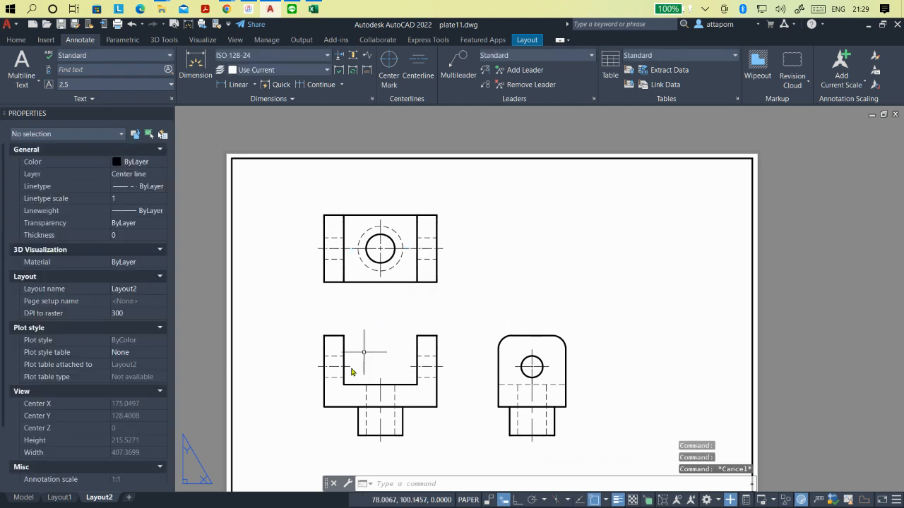
# - Set the linetype scale of the left arm's horizontal centerline in the top view to 0.5
pyautogui.scroll(2, 353, 372)
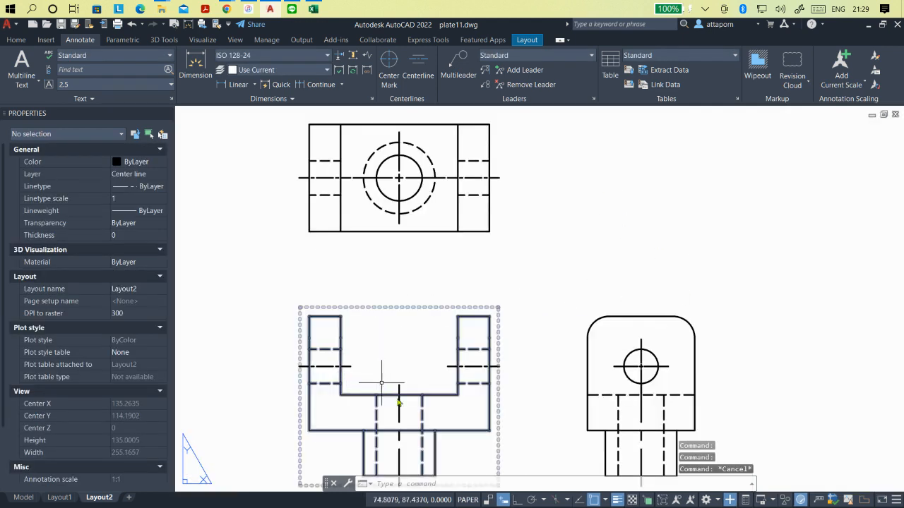
pyautogui.click(326, 178)
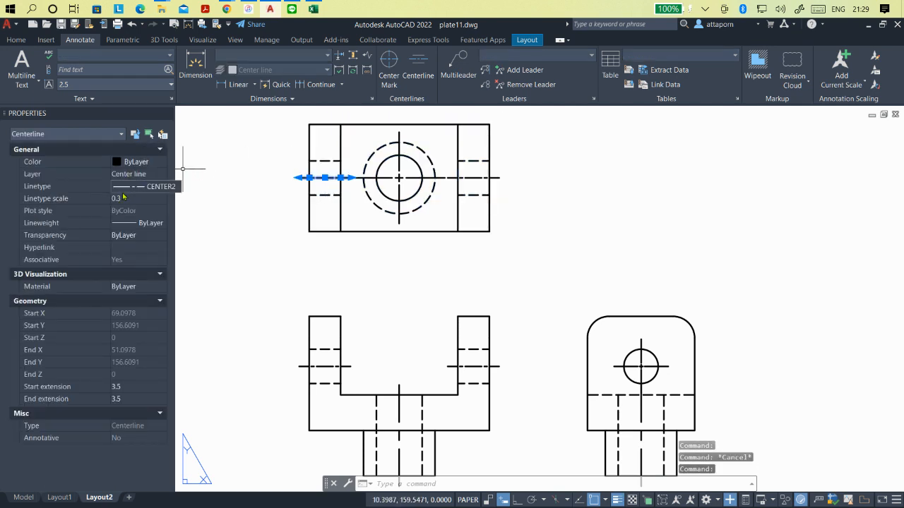
pyautogui.click(123, 197)
pyautogui.press('Return')
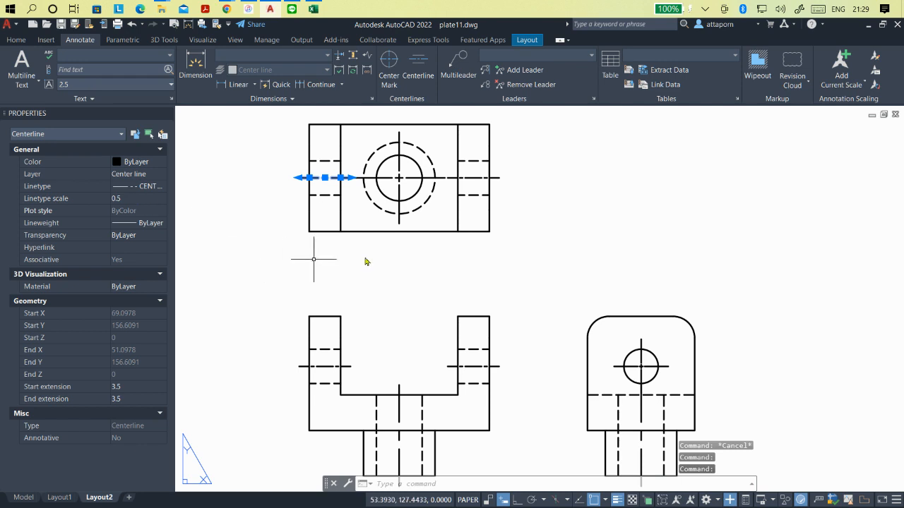
pyautogui.press('Escape')
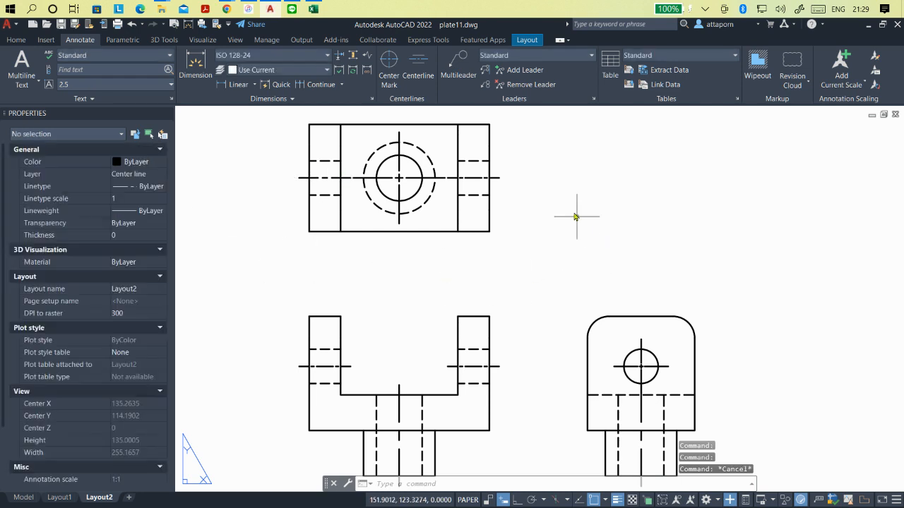
# - Set the linetype scale to 0.5 for the top view's right arm centerline and both horizontal centerlines of the front view
pyautogui.click(475, 182)
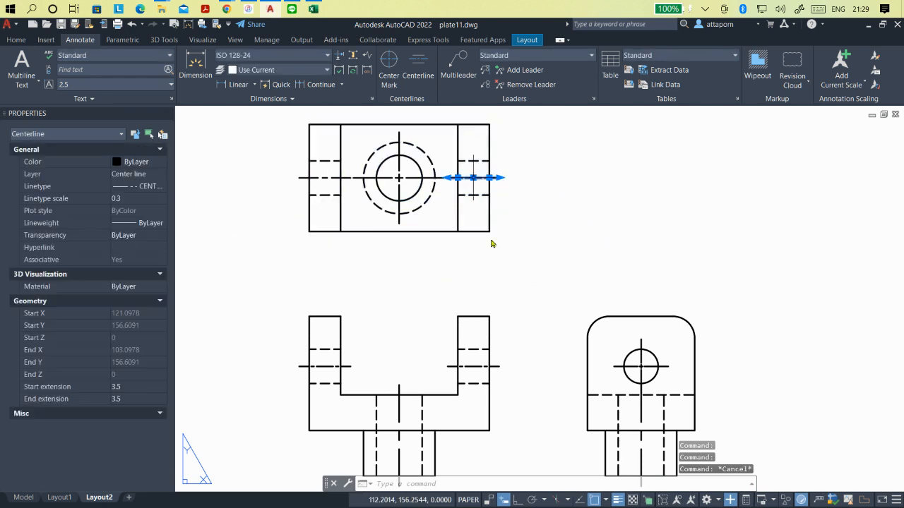
pyautogui.click(474, 367)
pyautogui.click(321, 367)
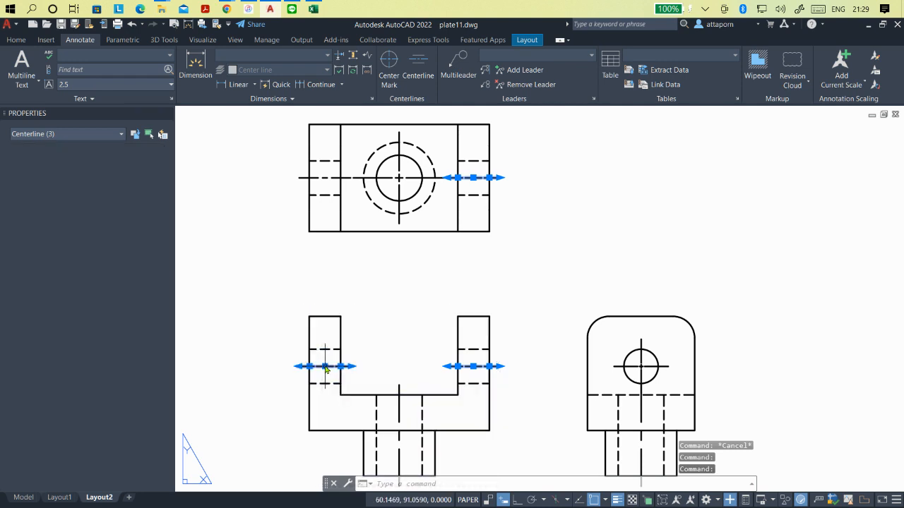
pyautogui.click(145, 198)
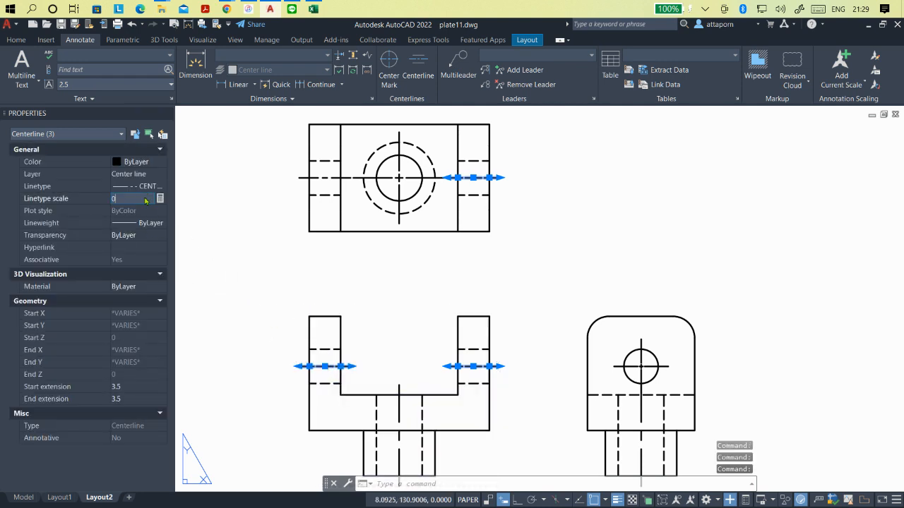
pyautogui.press('Return')
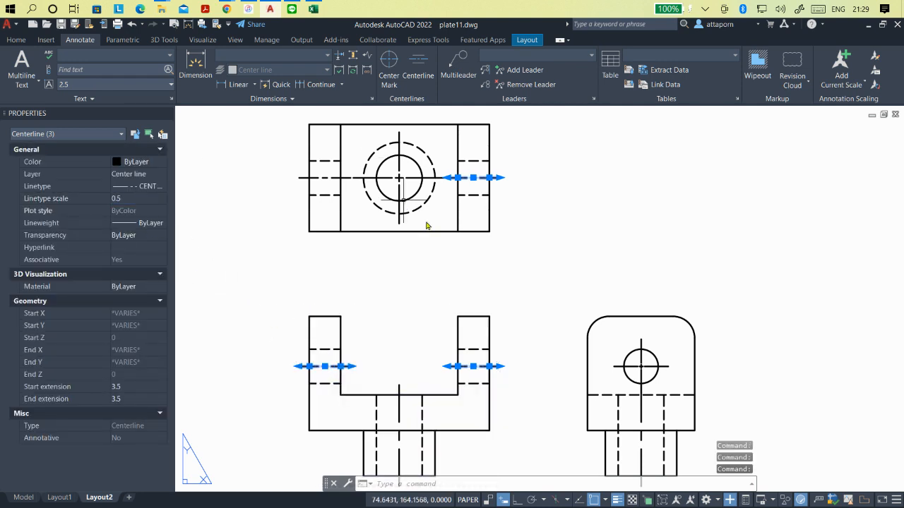
pyautogui.press('Escape')
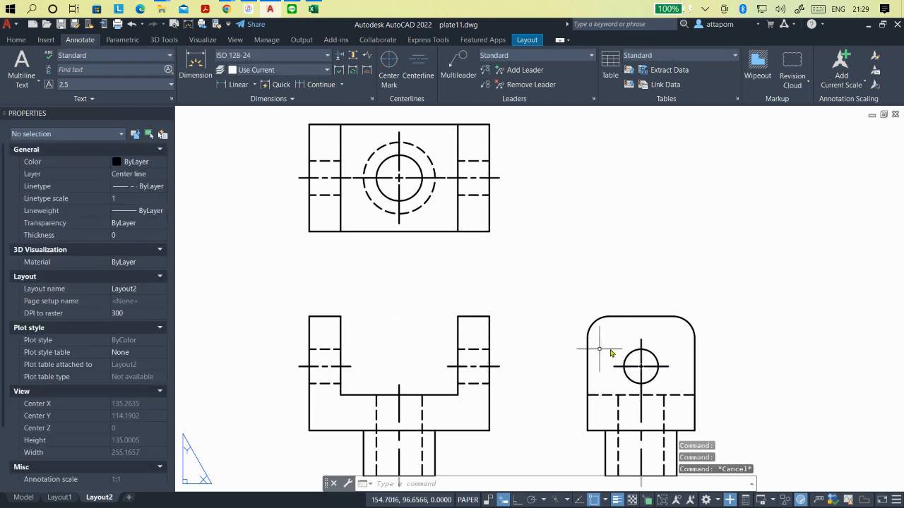
# - Add center marks to both rounded upper corners of the side view
pyautogui.scroll(-2, 402, 319)
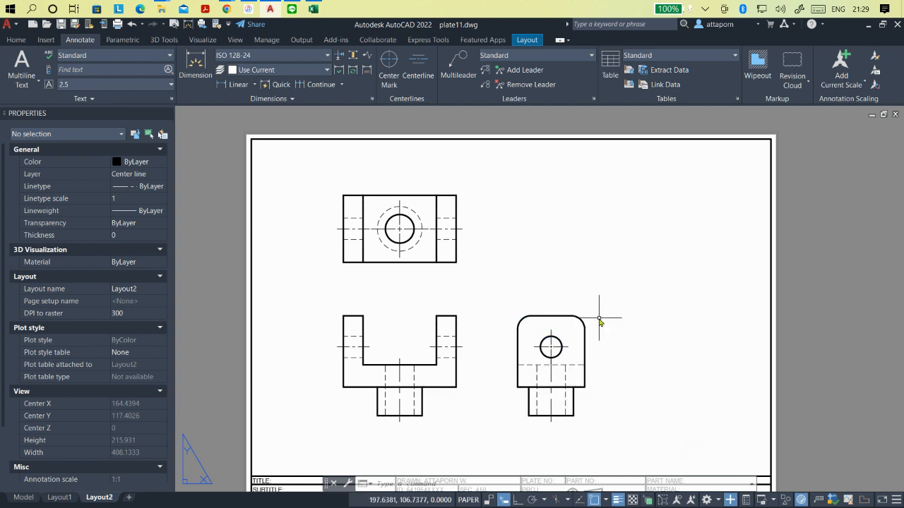
pyautogui.scroll(2, 599, 321)
pyautogui.scroll(2, 557, 325)
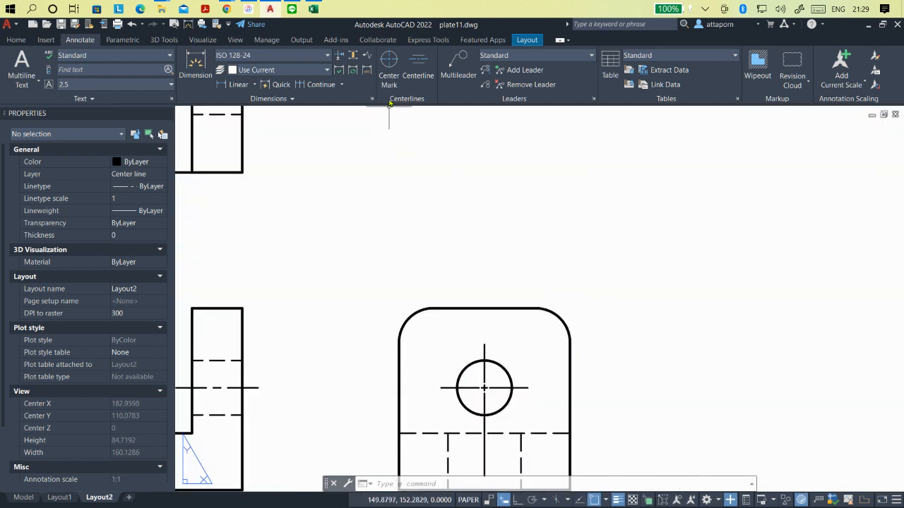
pyautogui.click(389, 62)
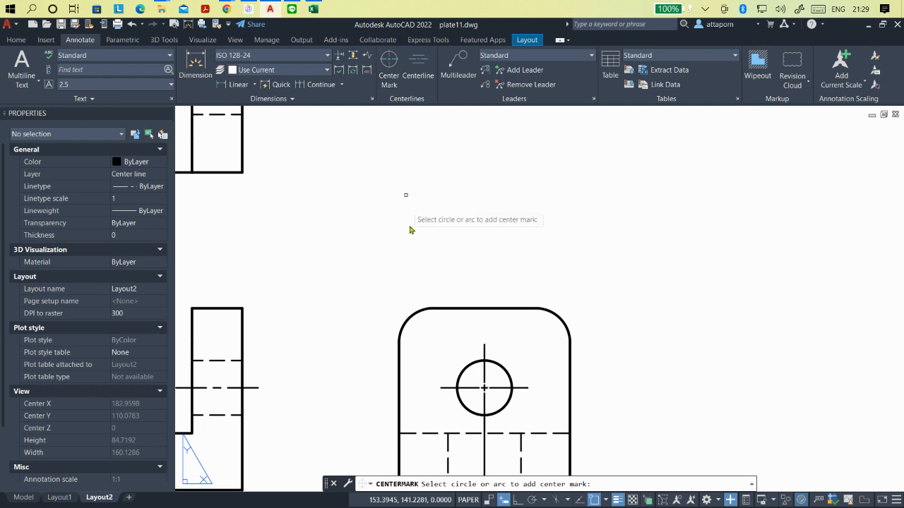
pyautogui.click(415, 320)
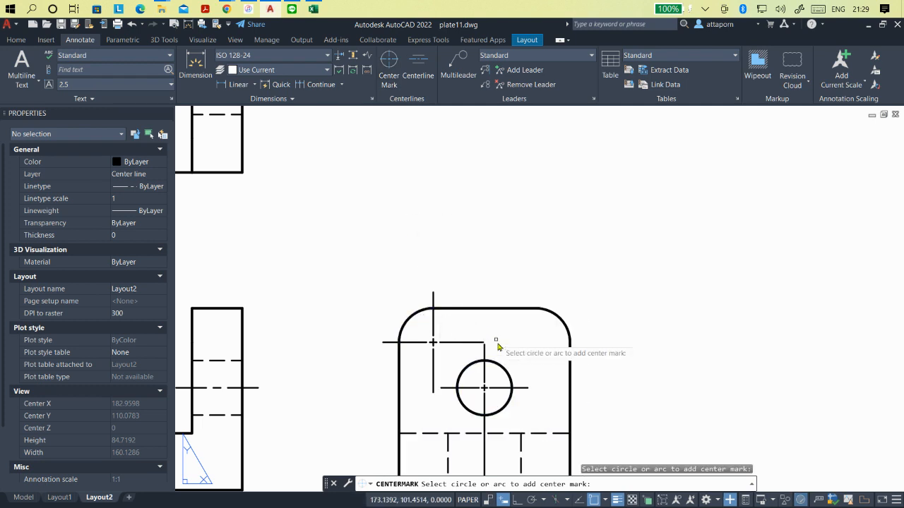
pyautogui.click(564, 326)
pyautogui.press('Escape')
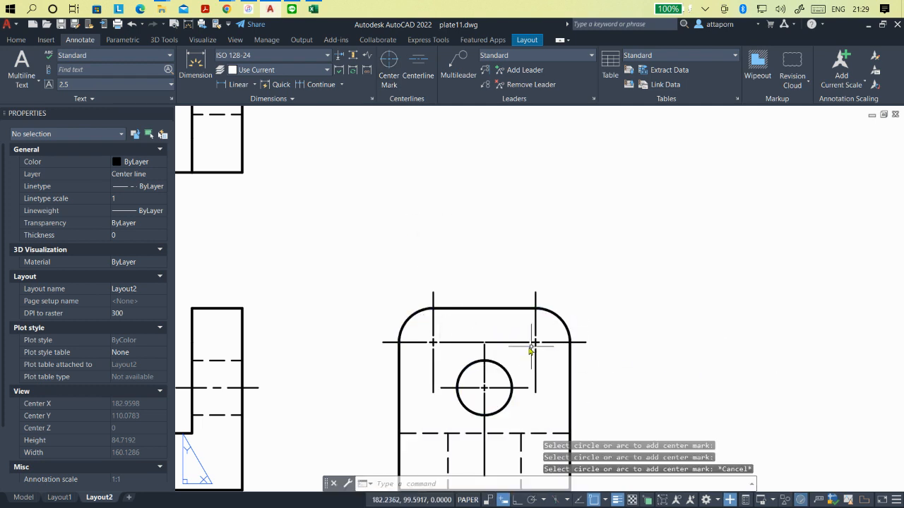
# - Try a value of 1 for the inward horizontal extension of the upper-left corner's center mark in the side view, and undo it
pyautogui.click(458, 343)
pyautogui.click(483, 344)
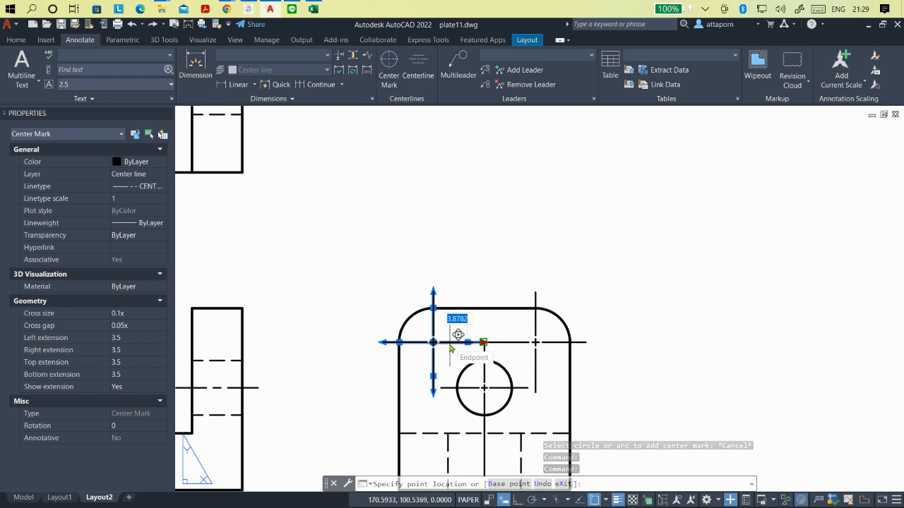
pyautogui.write('1')
pyautogui.press('Return')
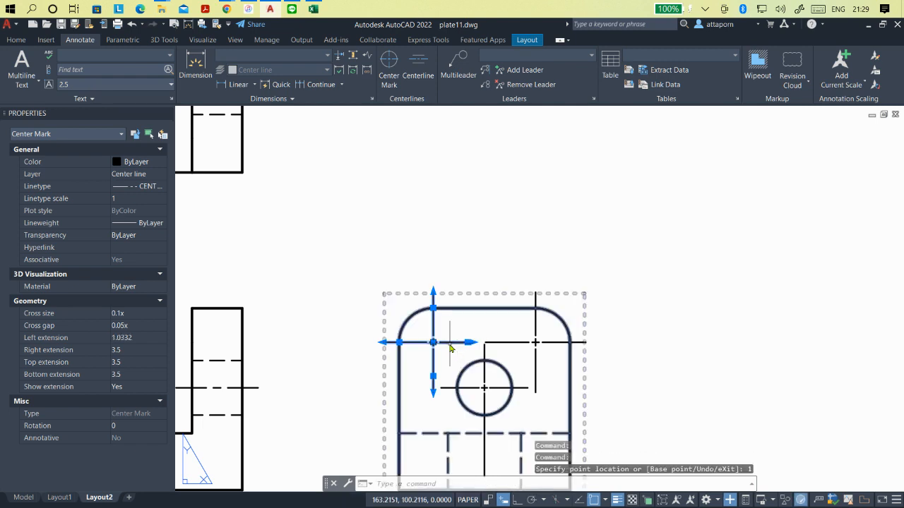
pyautogui.press('Escape')
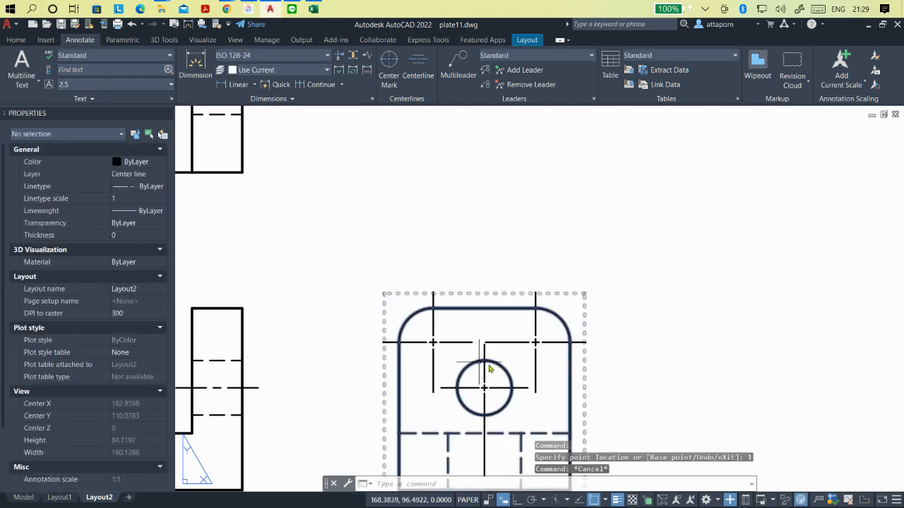
pyautogui.hotkey('ctrl', 'z')
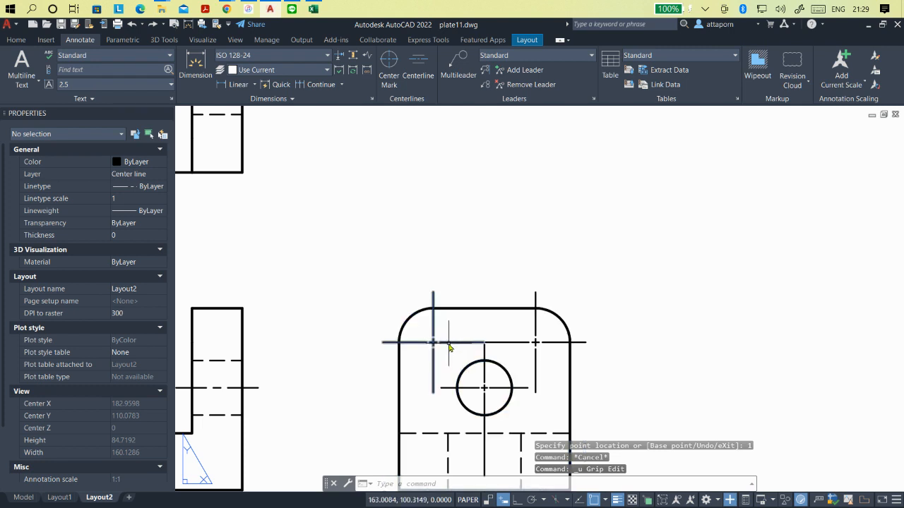
# - Shorten the inward horizontal arm of the upper-left corner's center mark in the side view, stretching its inner end point to a distance of 2
pyautogui.click(449, 343)
pyautogui.click(466, 342)
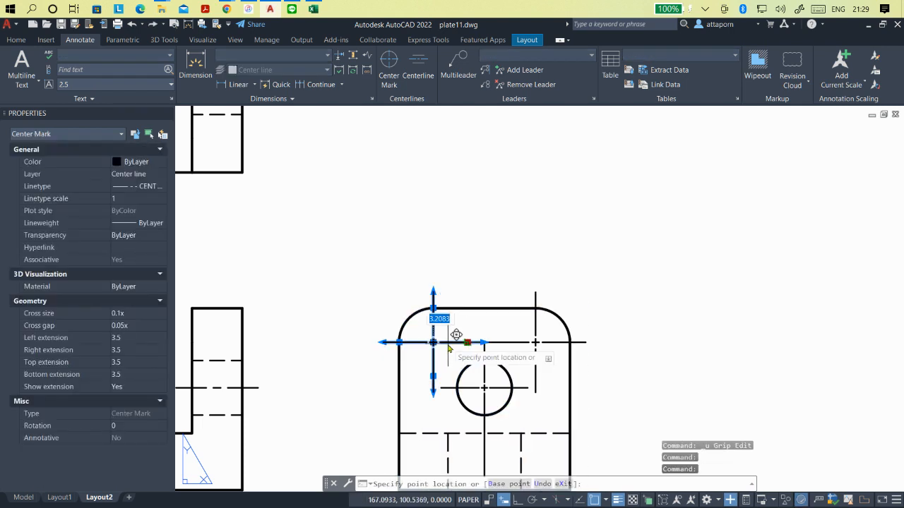
pyautogui.write('2')
pyautogui.press('Return')
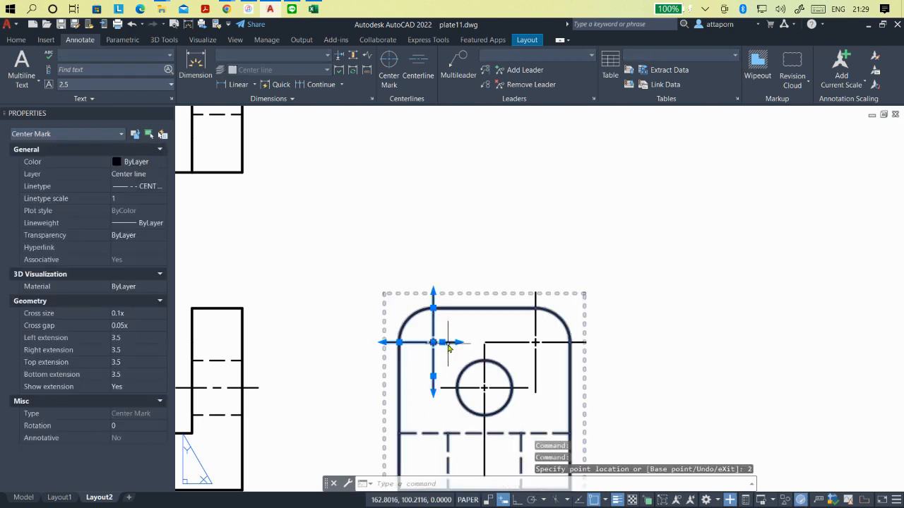
pyautogui.press('Escape')
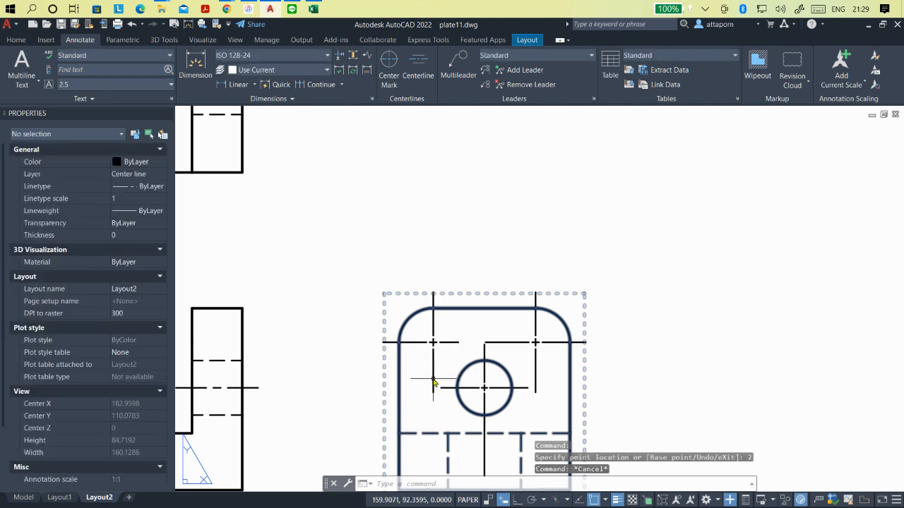
# - Shorten the downward arm of the upper-left corner's center mark in the side view, stretching its inner end point to a distance of 2
pyautogui.click(434, 382)
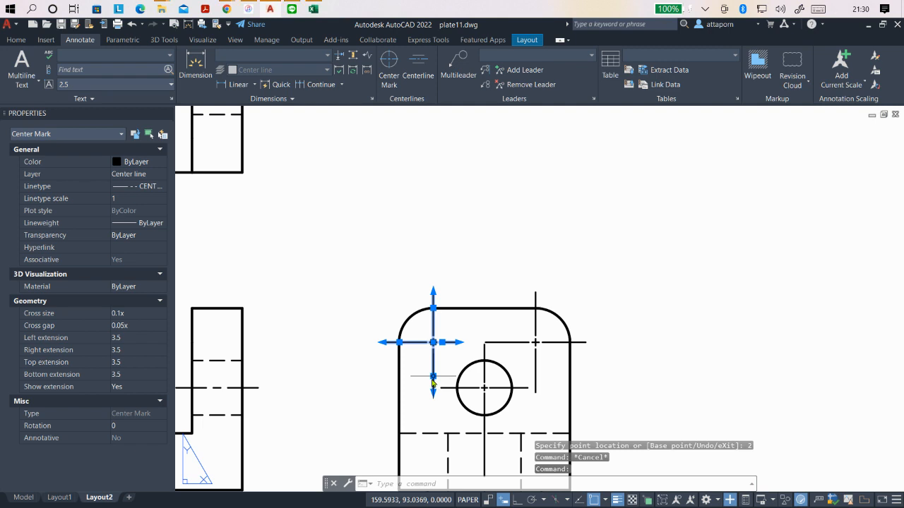
pyautogui.click(433, 374)
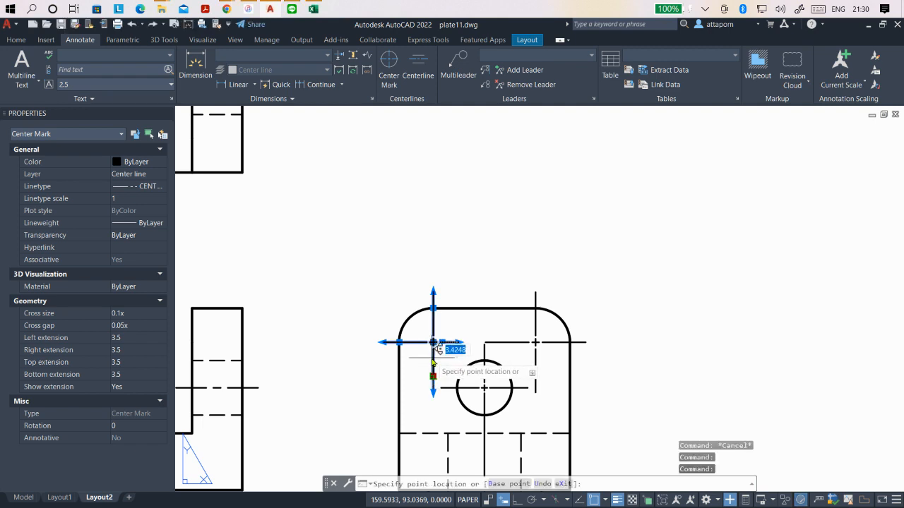
pyautogui.write('2')
pyautogui.press('Return')
pyautogui.press('Escape')
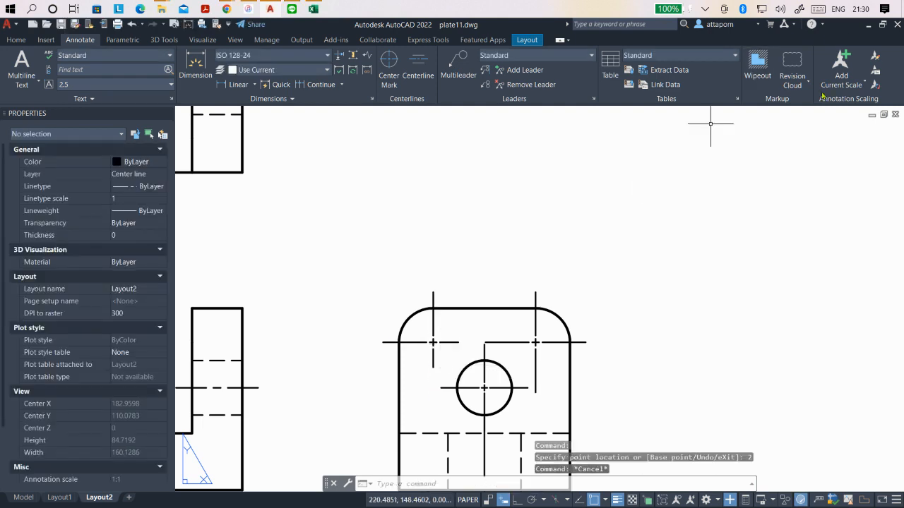
# - Set the inward horizontal extension of the upper-left corner's center mark in the side view to 1
pyautogui.scroll(-5, 678, 305)
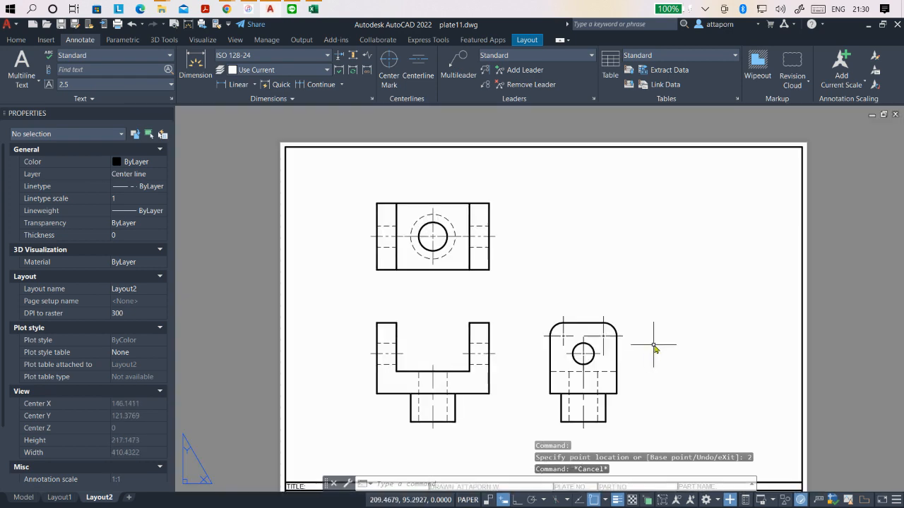
pyautogui.scroll(6, 656, 349)
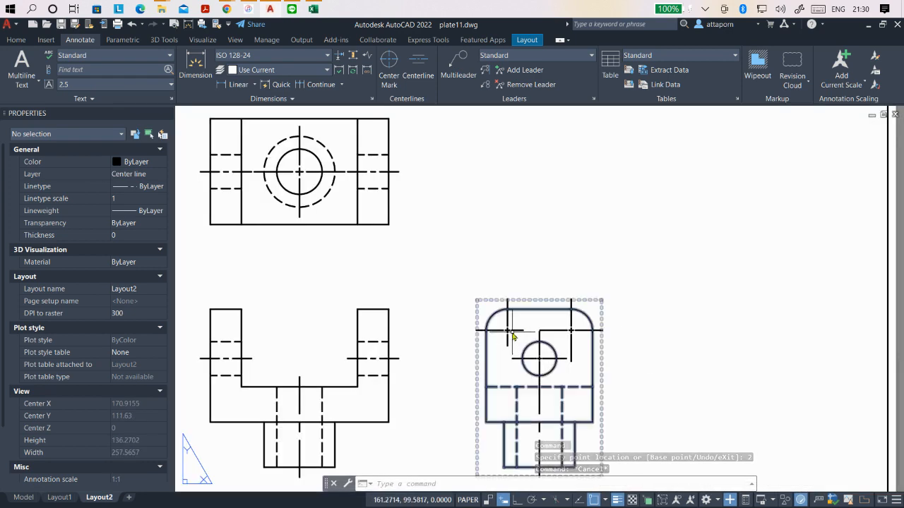
pyautogui.click(520, 329)
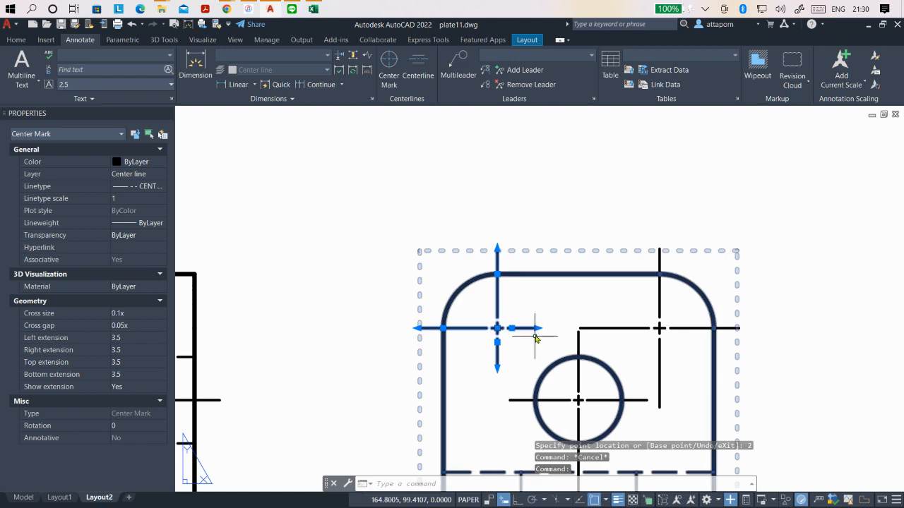
pyautogui.click(537, 328)
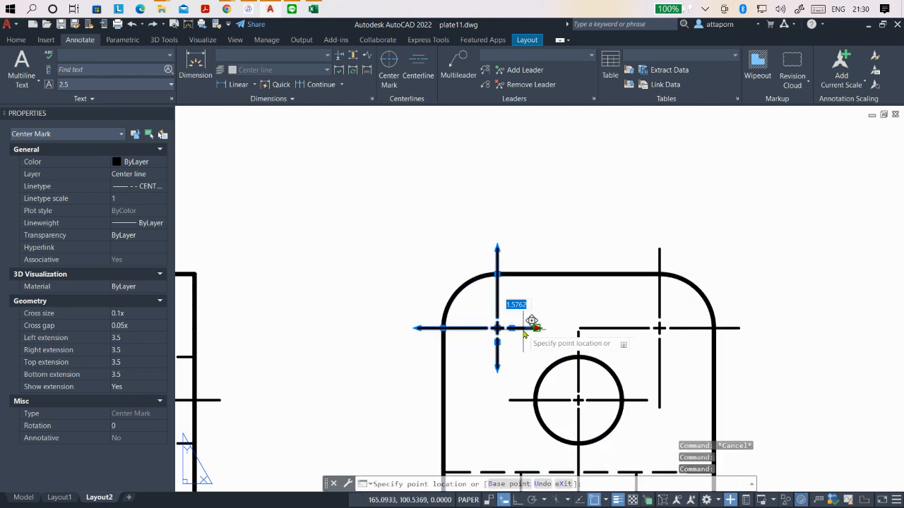
pyautogui.write('1')
pyautogui.press('Return')
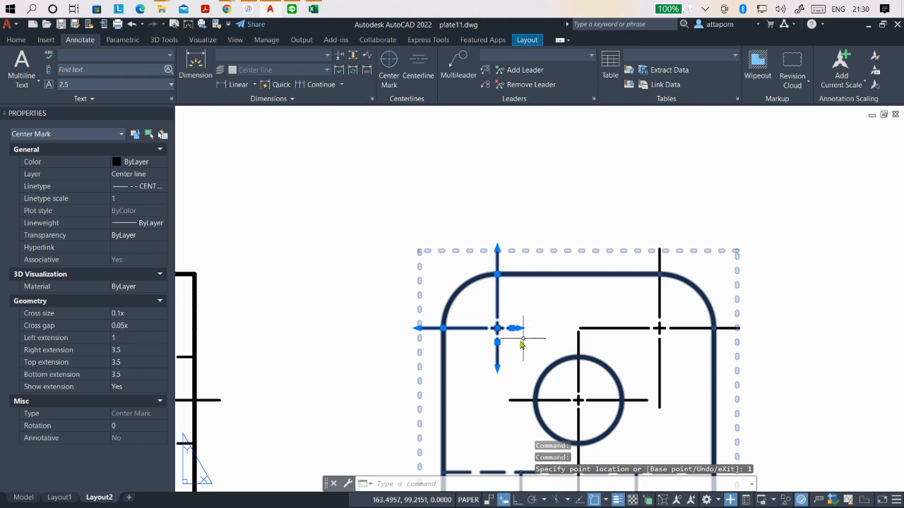
# - Set the downward extension of the upper-left corner's center mark in the side view to 1
pyautogui.click(497, 368)
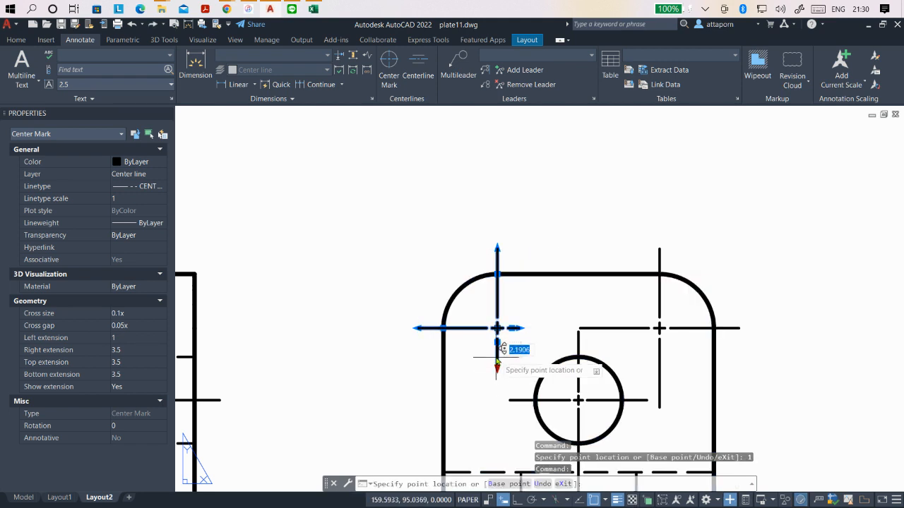
pyautogui.write('1')
pyautogui.press('Return')
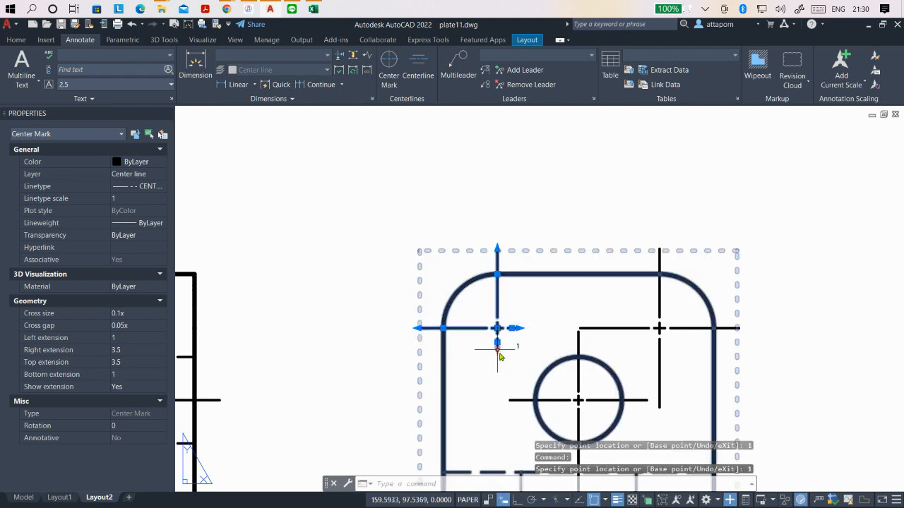
pyautogui.press('Escape')
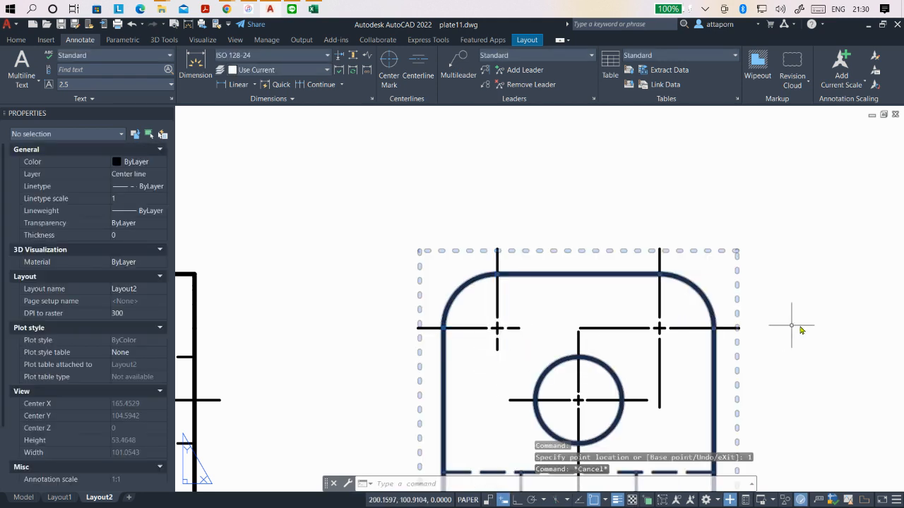
# - Shorten the inward horizontal arm of the side view's upper-right center mark by stretching its inner end point to 2, and set its extension to 1
pyautogui.click(612, 329)
pyautogui.click(605, 328)
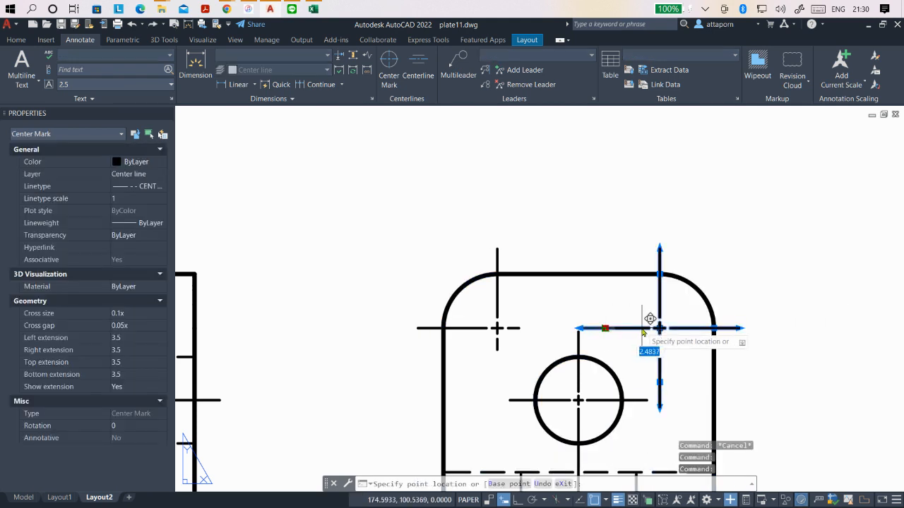
pyautogui.write('2')
pyautogui.press('Return')
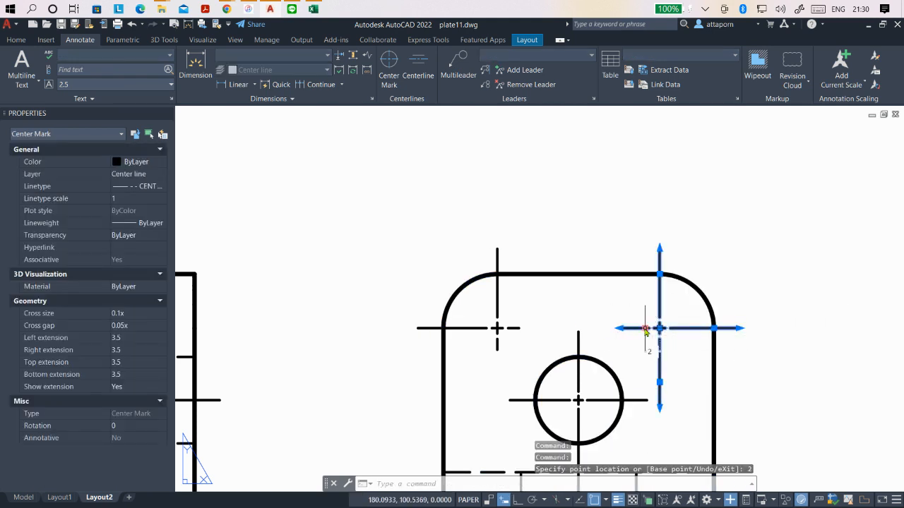
pyautogui.click(625, 328)
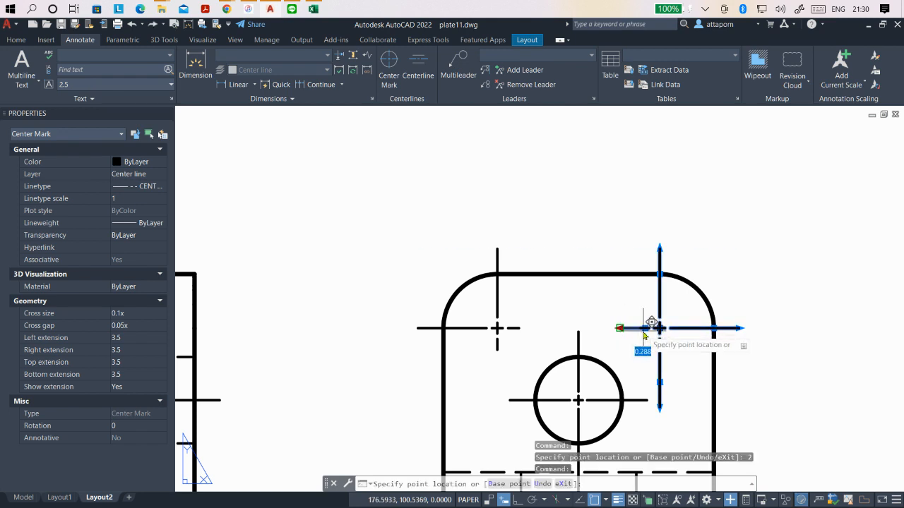
pyautogui.write('1')
pyautogui.press('Return')
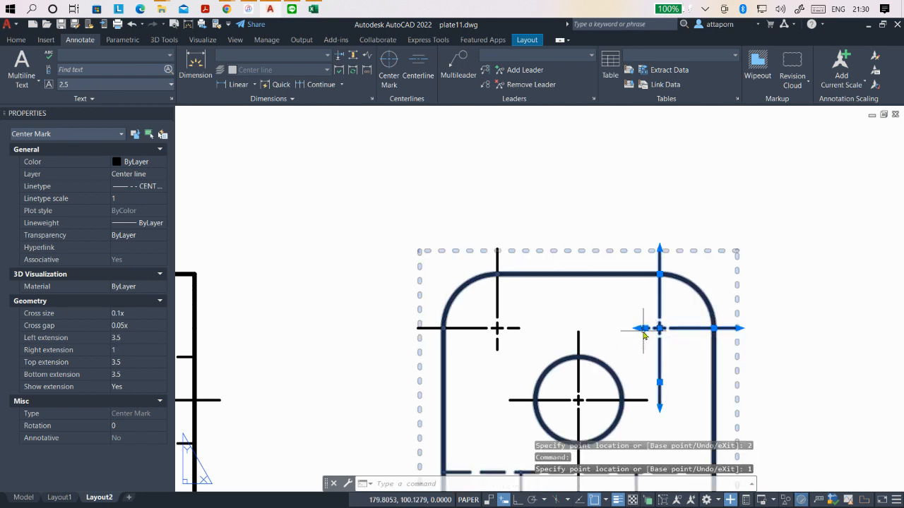
# - Shorten the downward arm of the side view's upper-right center mark by stretching its inner end point to 2, and set its extension to 1
pyautogui.click(662, 383)
pyautogui.click(661, 382)
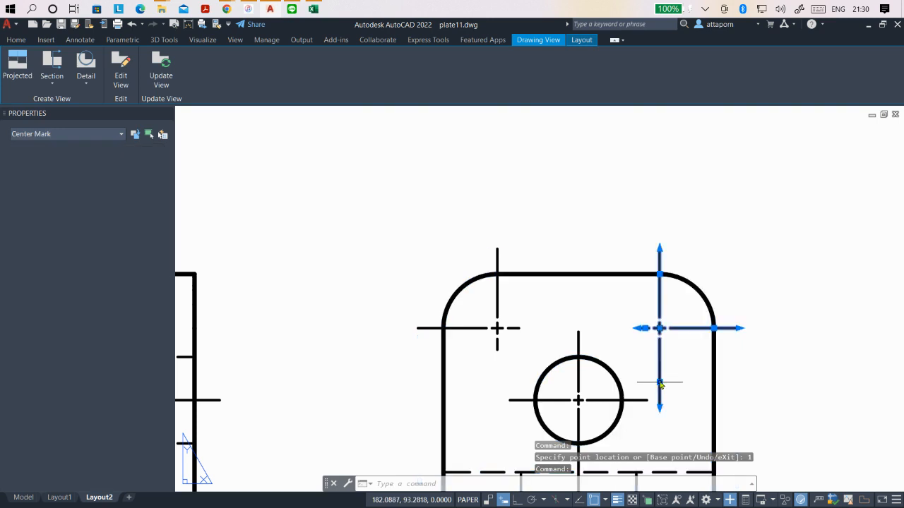
pyautogui.click(660, 382)
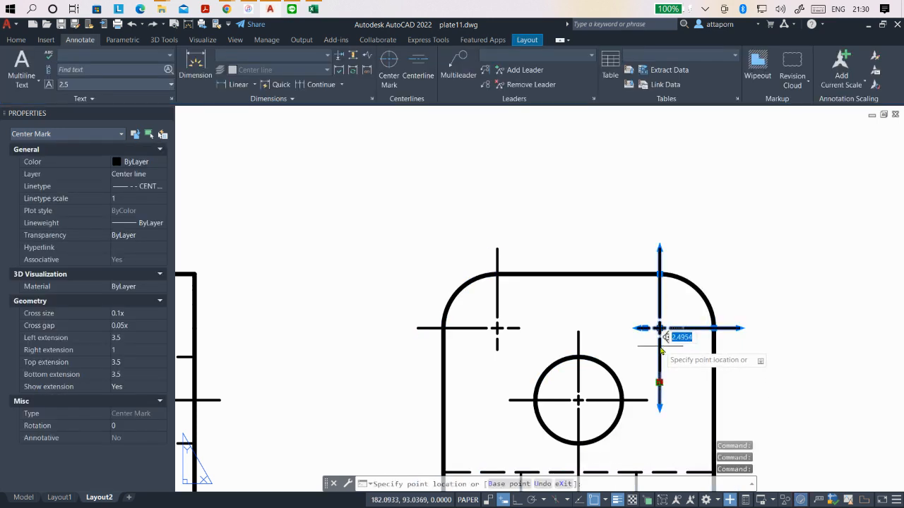
pyautogui.write('2')
pyautogui.press('Return')
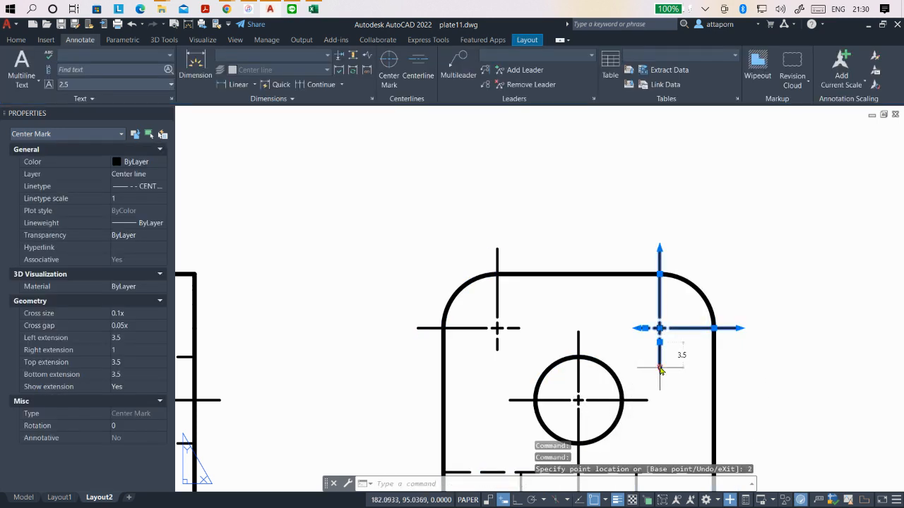
pyautogui.click(660, 368)
pyautogui.write('1')
pyautogui.press('Return')
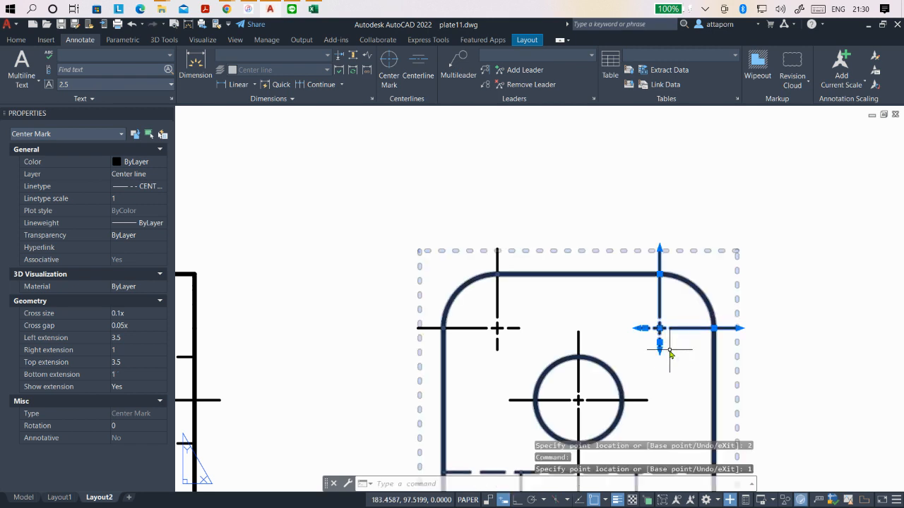
pyautogui.press('Escape')
# - Start a full section view from the front view, drawing a vertical section line along the stem's center from just above the base to below the stem
pyautogui.scroll(-5, 720, 349)
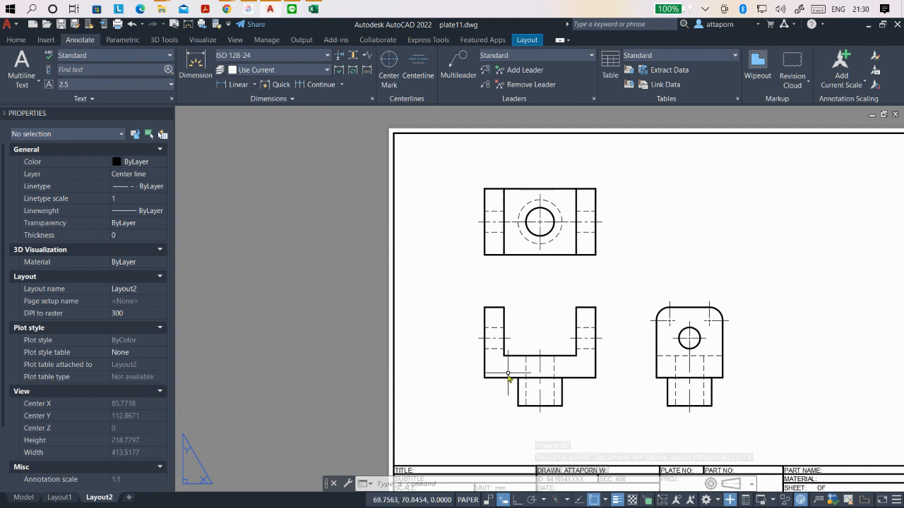
pyautogui.scroll(2, 738, 244)
pyautogui.scroll(-2, 526, 233)
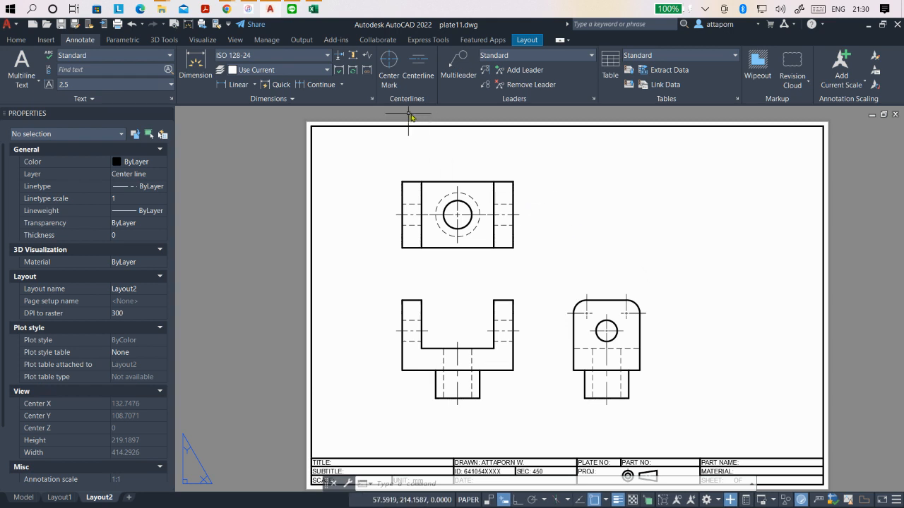
pyautogui.click(527, 40)
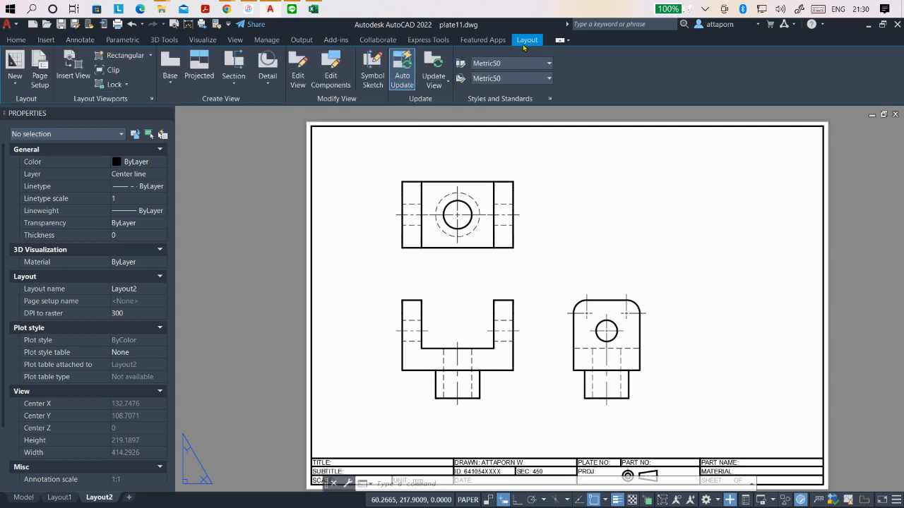
pyautogui.click(240, 85)
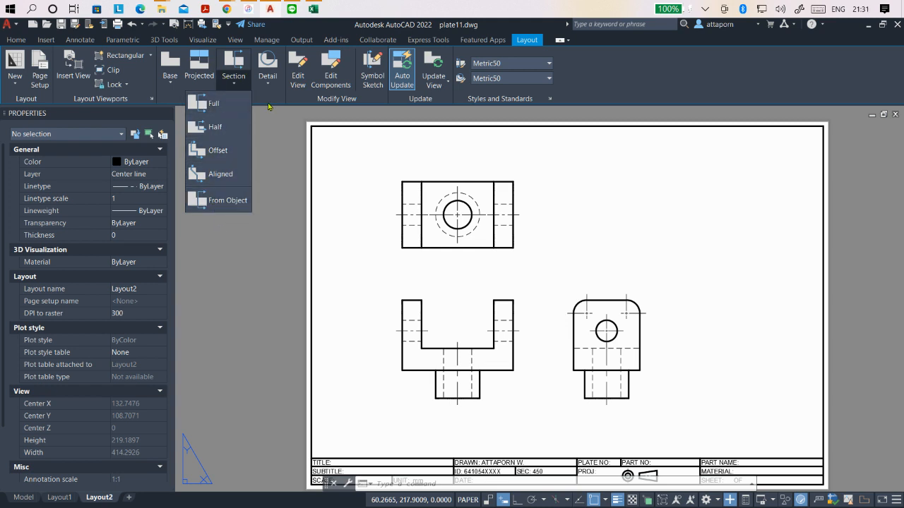
pyautogui.click(204, 106)
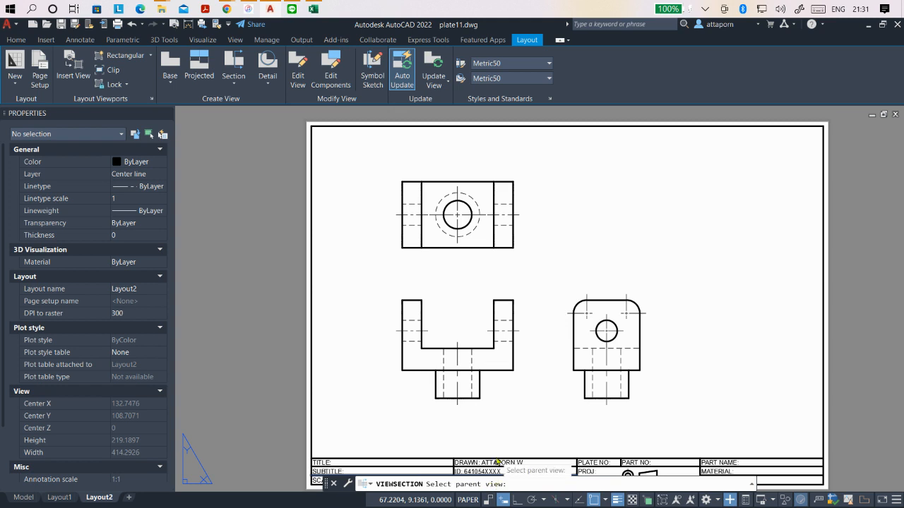
pyautogui.click(469, 351)
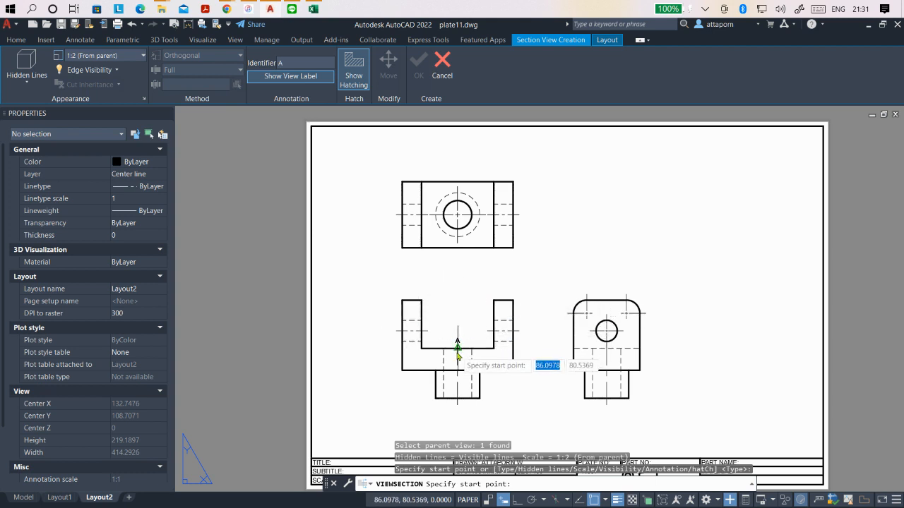
pyautogui.scroll(4, 458, 344)
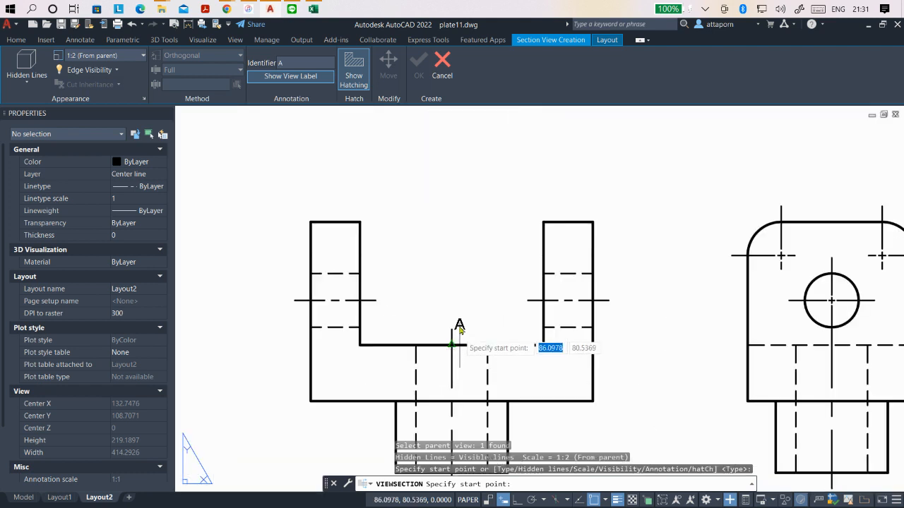
pyautogui.scroll(-2, 458, 381)
pyautogui.scroll(2, 458, 295)
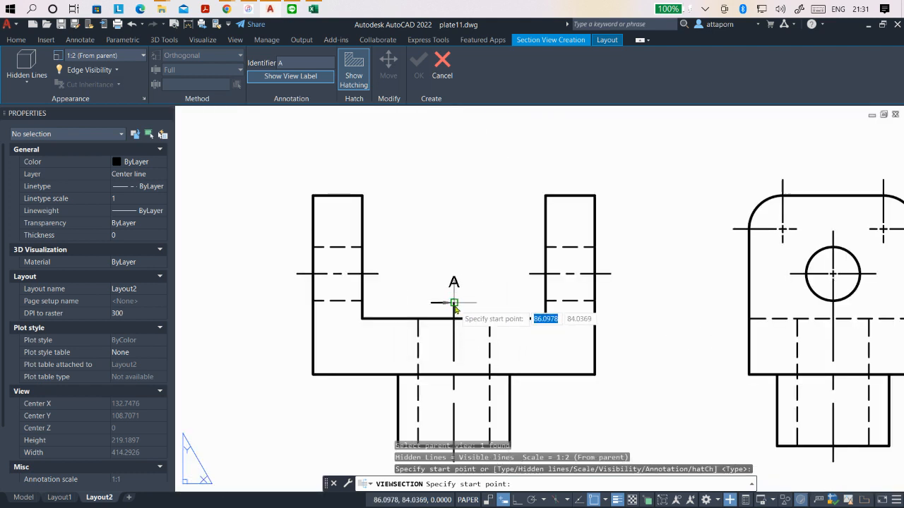
pyautogui.click(455, 308)
pyautogui.scroll(-4, 455, 297)
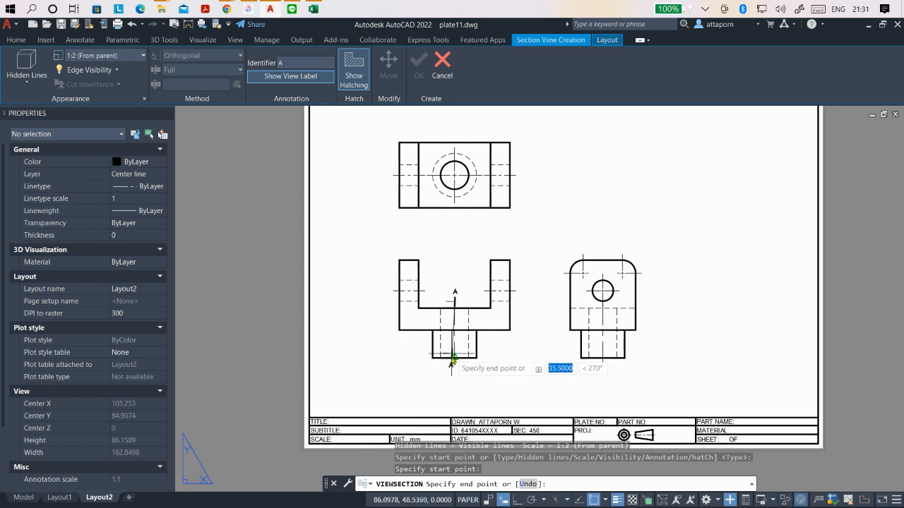
pyautogui.scroll(4, 455, 364)
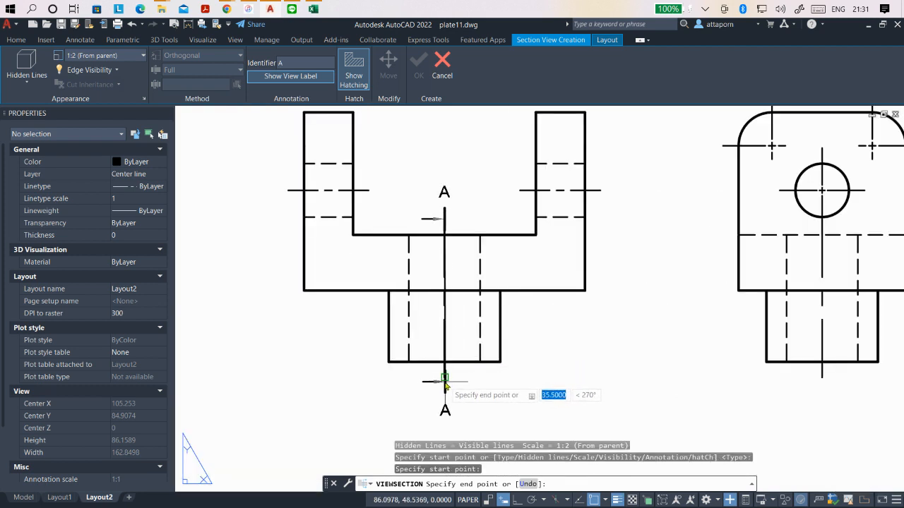
pyautogui.click(444, 380)
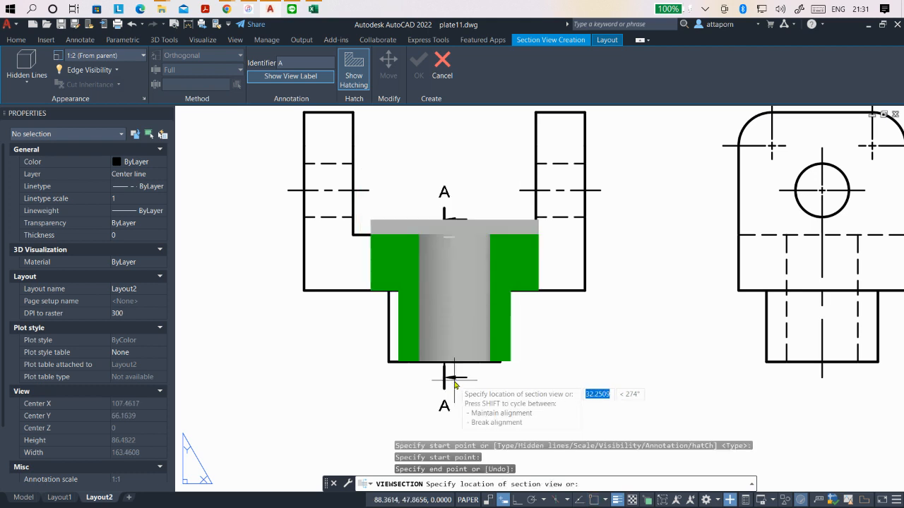
# - Place the section view to the right of the side view, aligned with the front view, and finish creating it
pyautogui.scroll(-4, 448, 375)
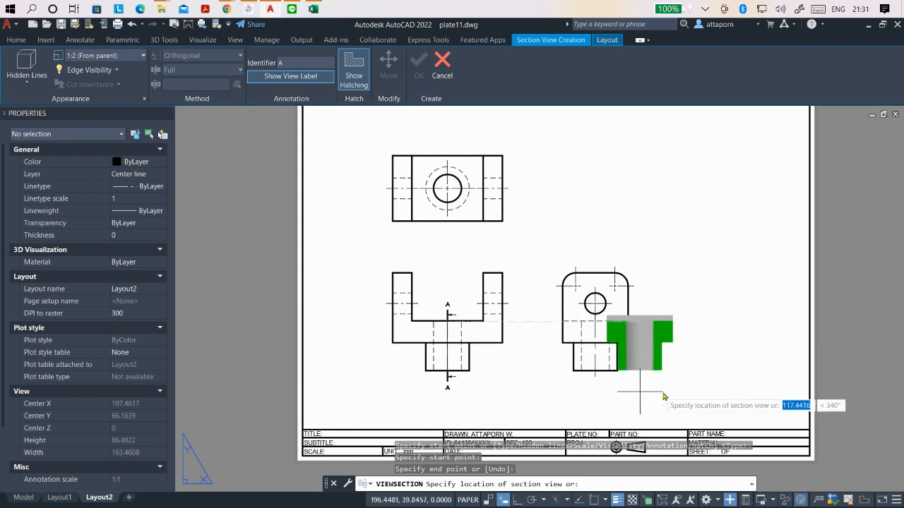
pyautogui.click(712, 402)
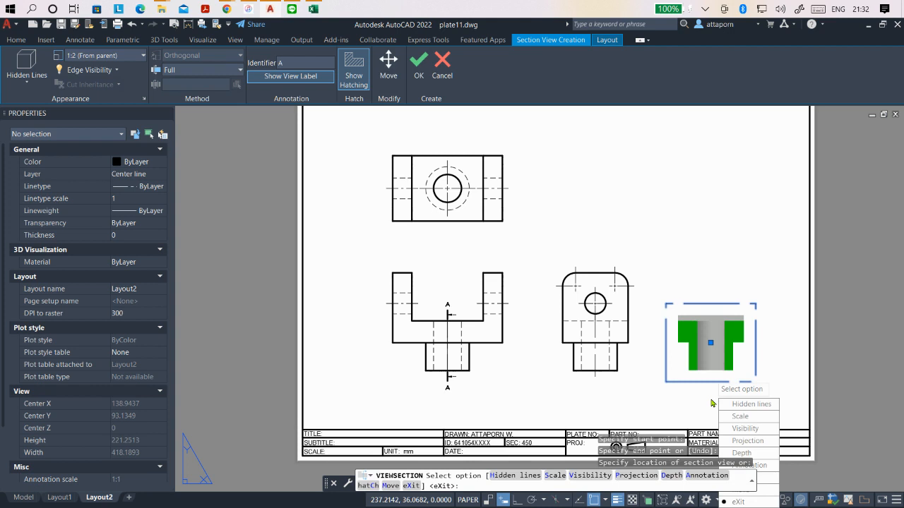
pyautogui.press('Return')
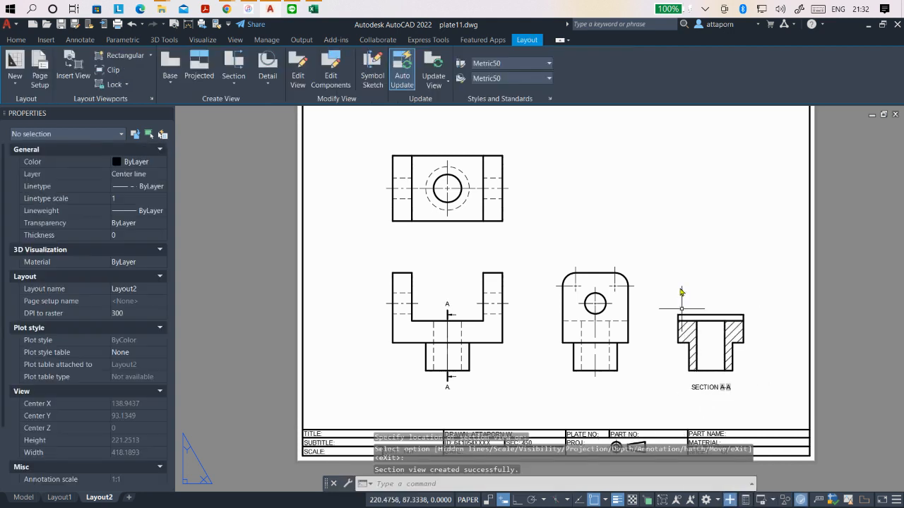
# - With Ortho on, stretch the section line's upper end straight up by about 30 mm, past the tops of the front view's arms
pyautogui.scroll(2, 440, 340)
pyautogui.click(450, 315)
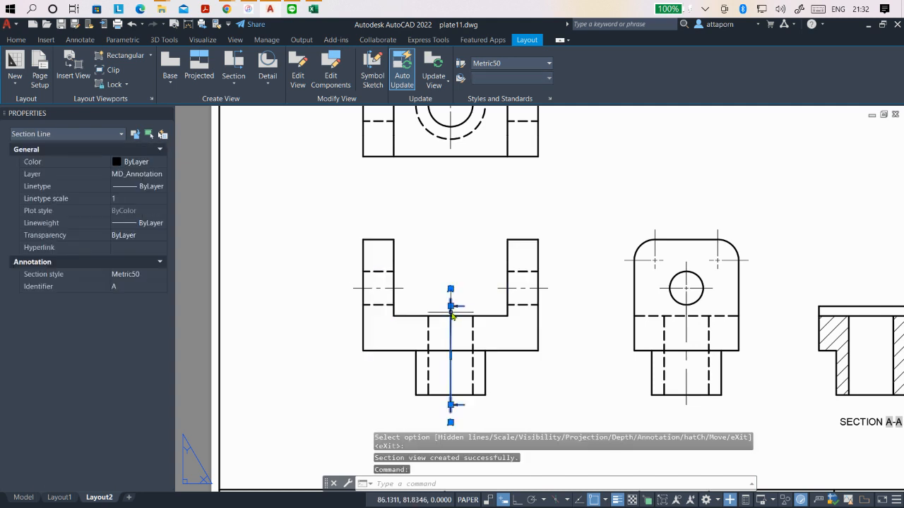
pyautogui.moveTo(451, 306)
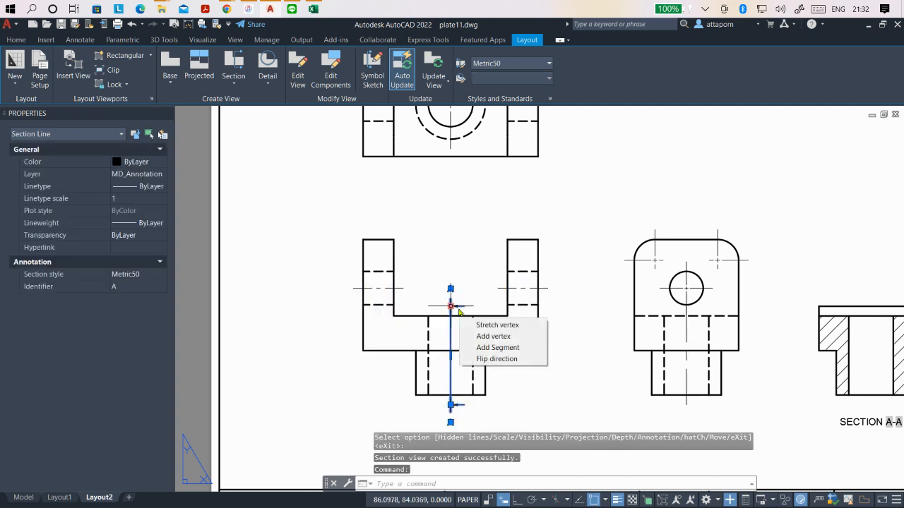
pyautogui.click(451, 306)
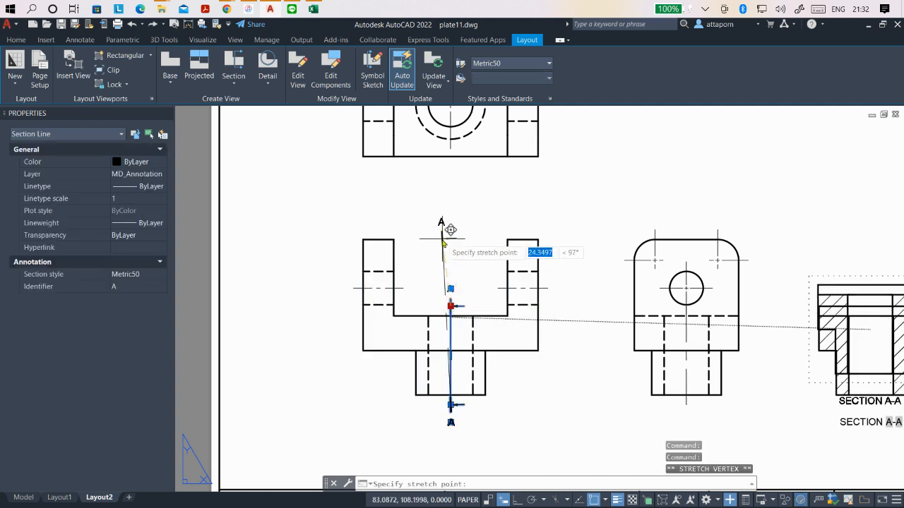
pyautogui.press('F8')
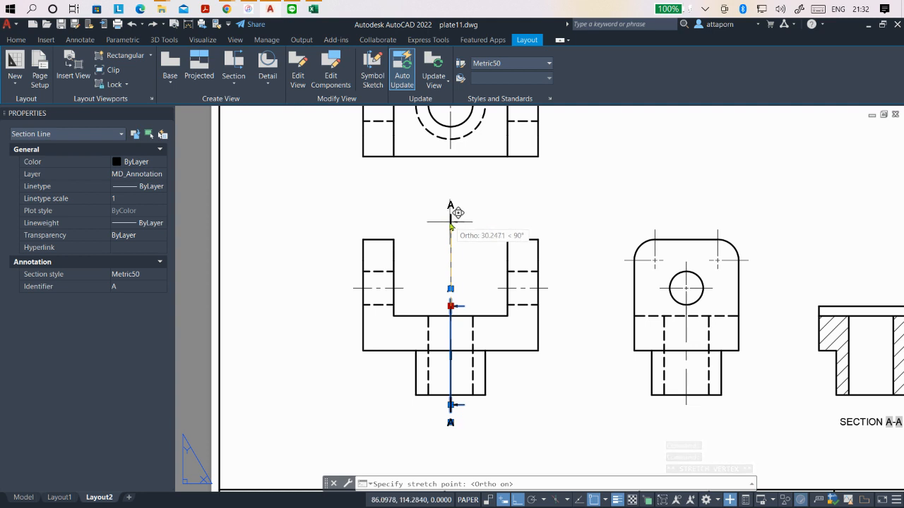
pyautogui.click(450, 223)
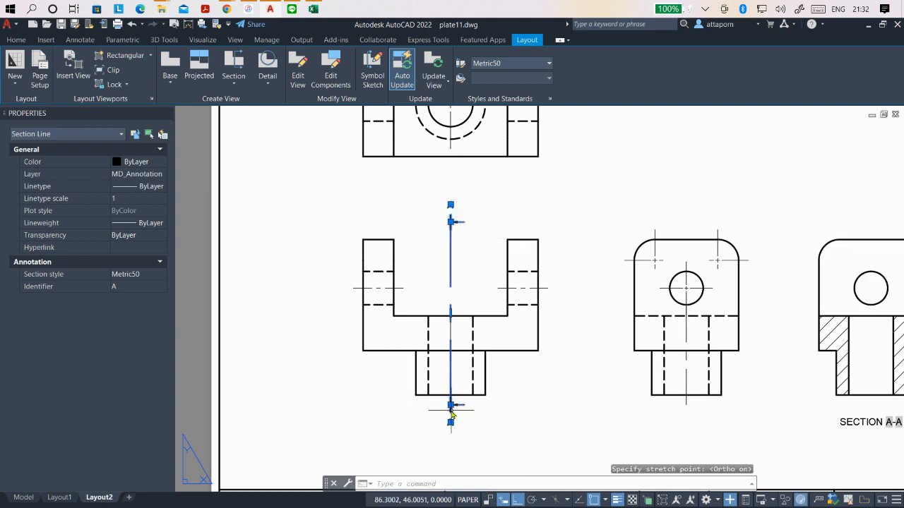
# - Stretch the section line's lower end straight down, well below the front view's stem, and deselect the line
pyautogui.click(451, 405)
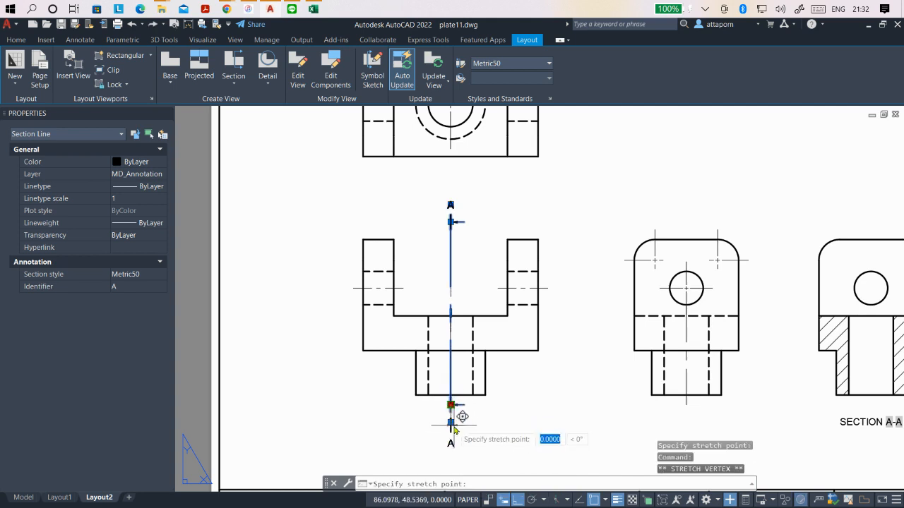
pyautogui.click(452, 439)
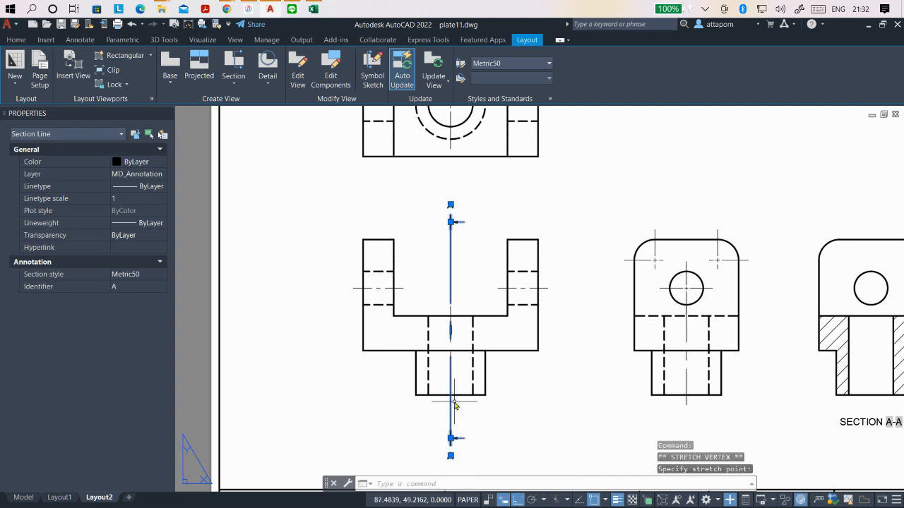
pyautogui.scroll(-2, 455, 404)
pyautogui.scroll(2, 414, 399)
pyautogui.scroll(-2, 413, 397)
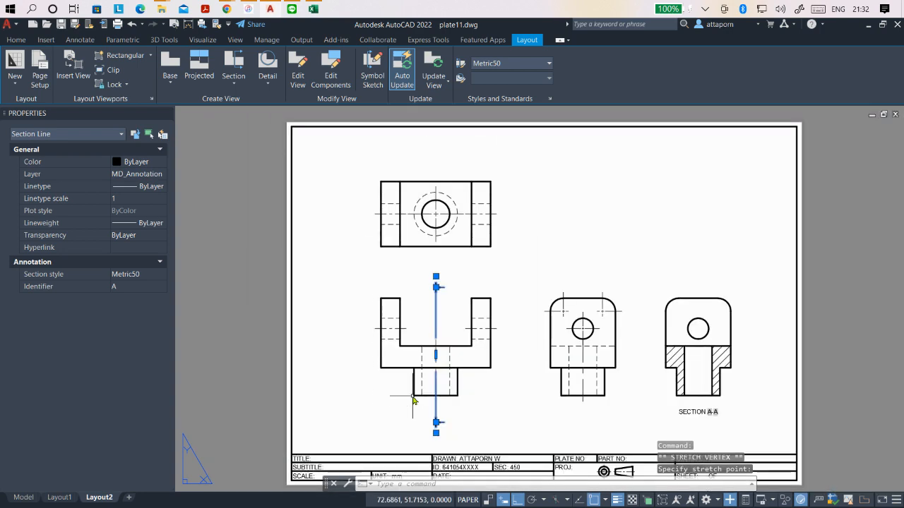
pyautogui.scroll(2, 417, 399)
pyautogui.scroll(-2, 417, 400)
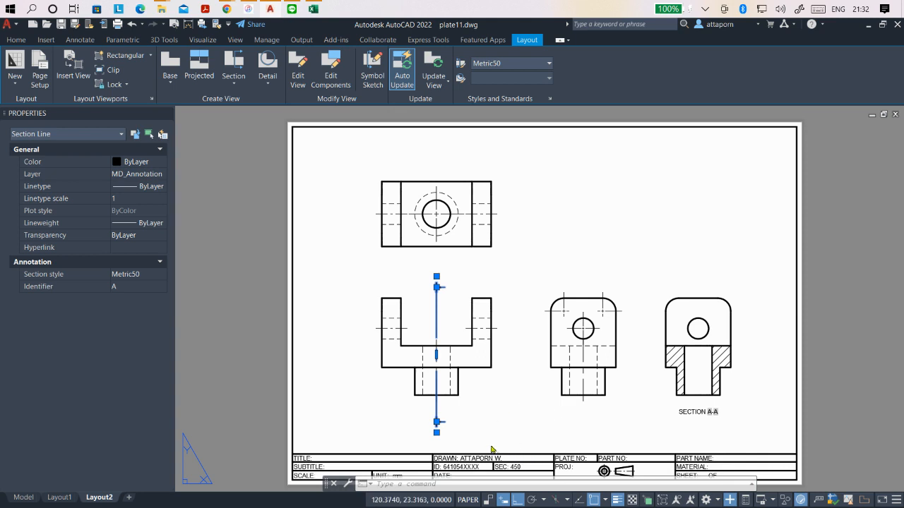
pyautogui.press('Escape')
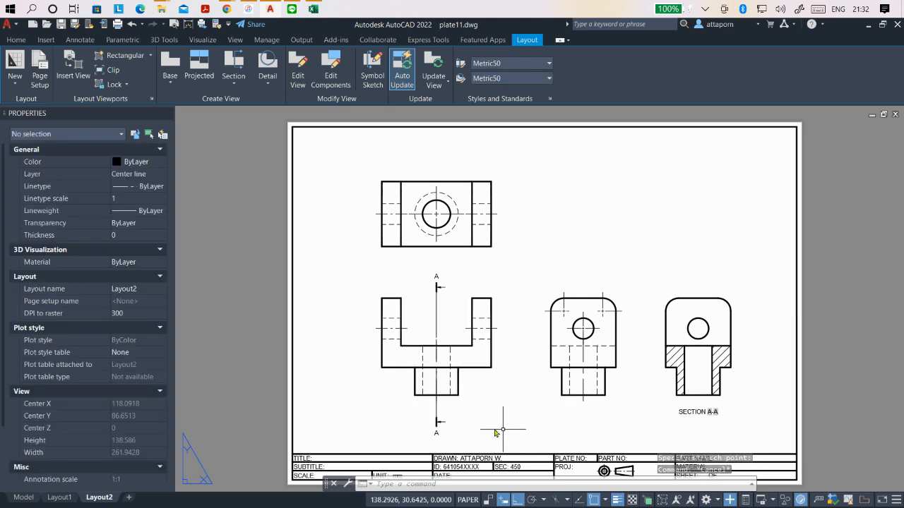
# - Stretch the section line's lower end straight back up, closer to the bottom of the front view's stem
pyautogui.scroll(5, 445, 426)
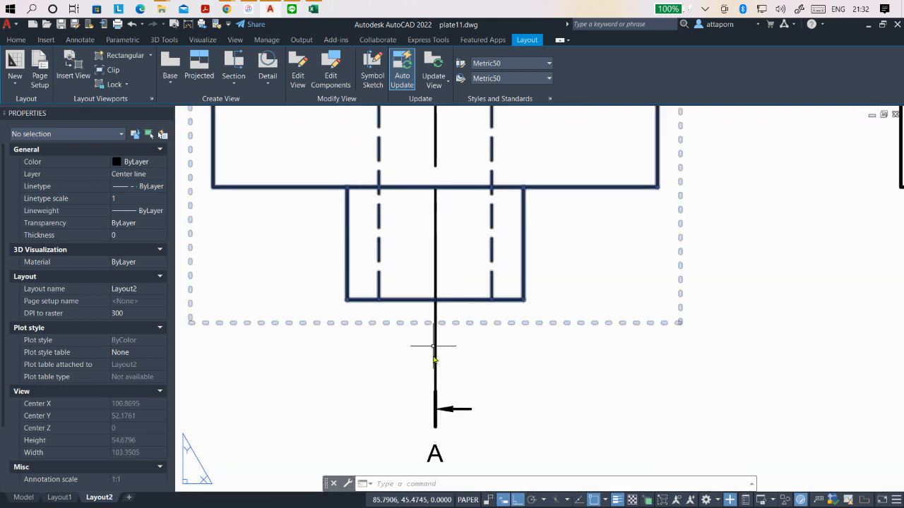
pyautogui.click(451, 412)
pyautogui.click(435, 410)
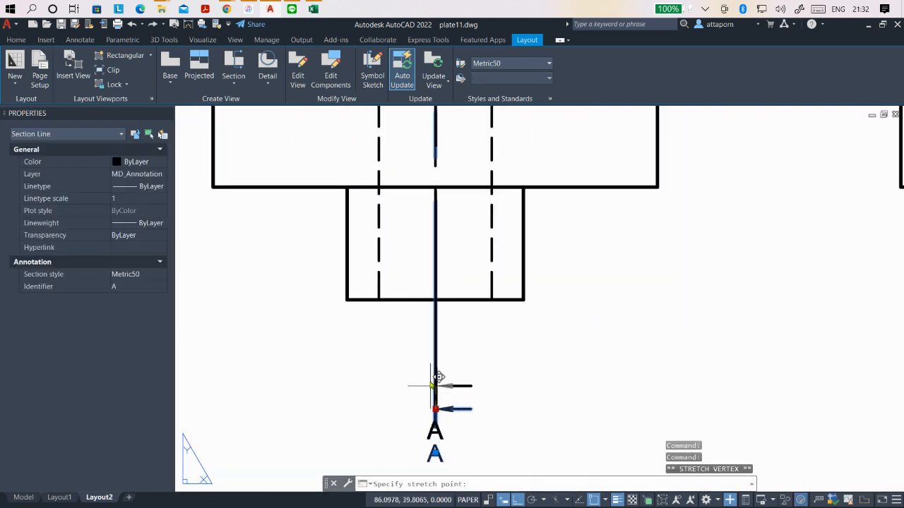
pyautogui.click(428, 356)
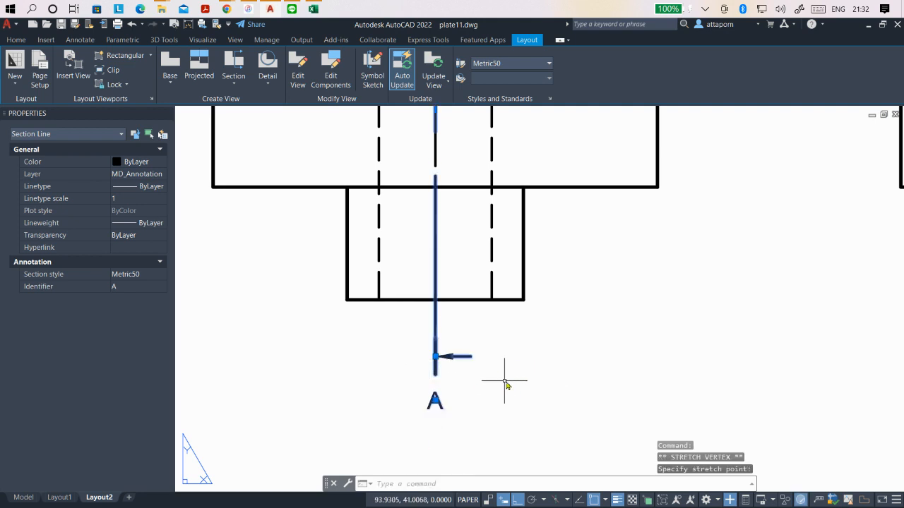
pyautogui.press('Escape')
pyautogui.scroll(-3, 509, 388)
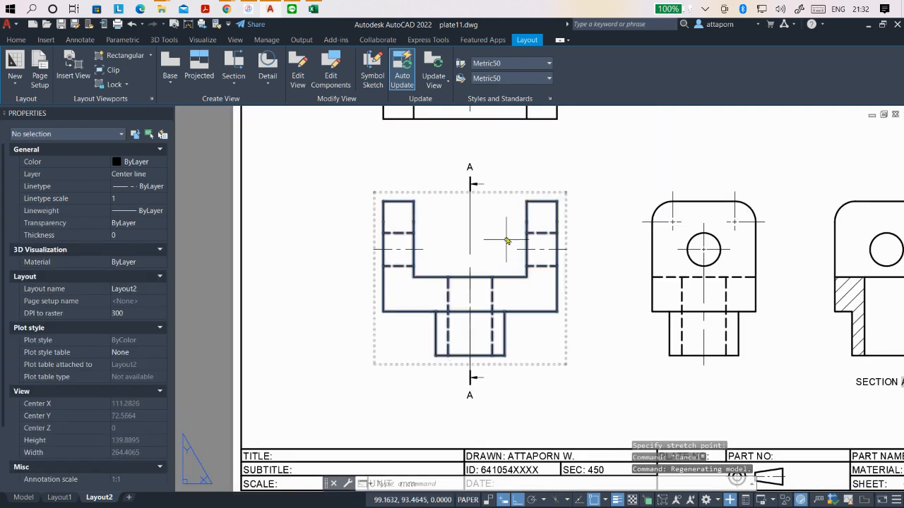
pyautogui.click(470, 185)
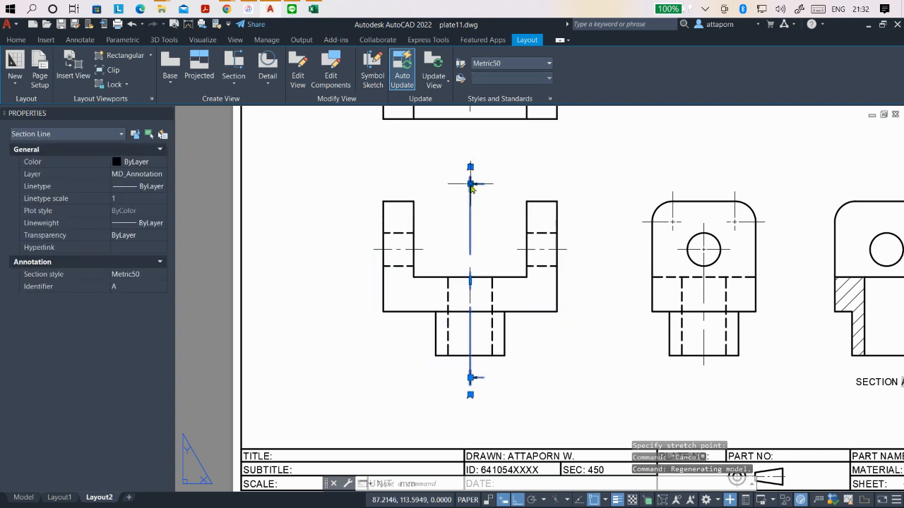
pyautogui.click(470, 185)
pyautogui.click(470, 186)
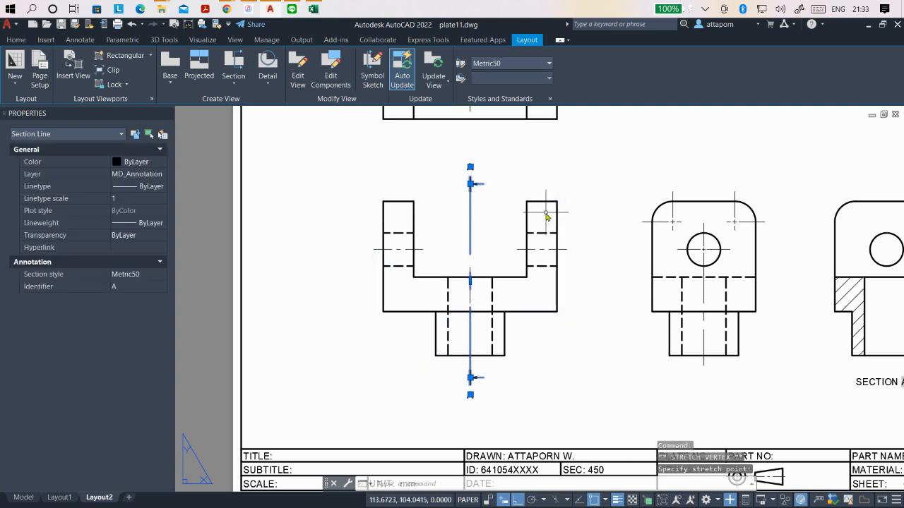
pyautogui.press('Escape')
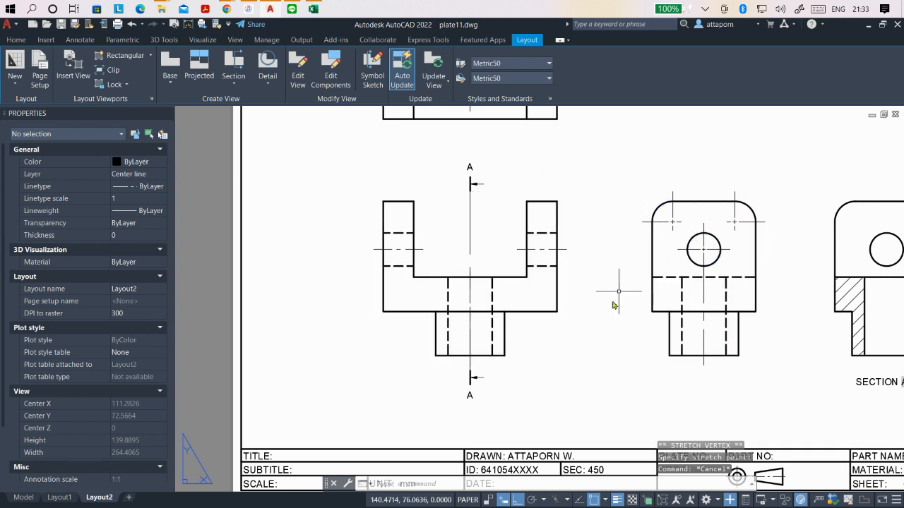
# - Shift the whole section line sideways to the inner edge of the front view's right arm, and then to the middle of its left arm
pyautogui.scroll(-2, 544, 350)
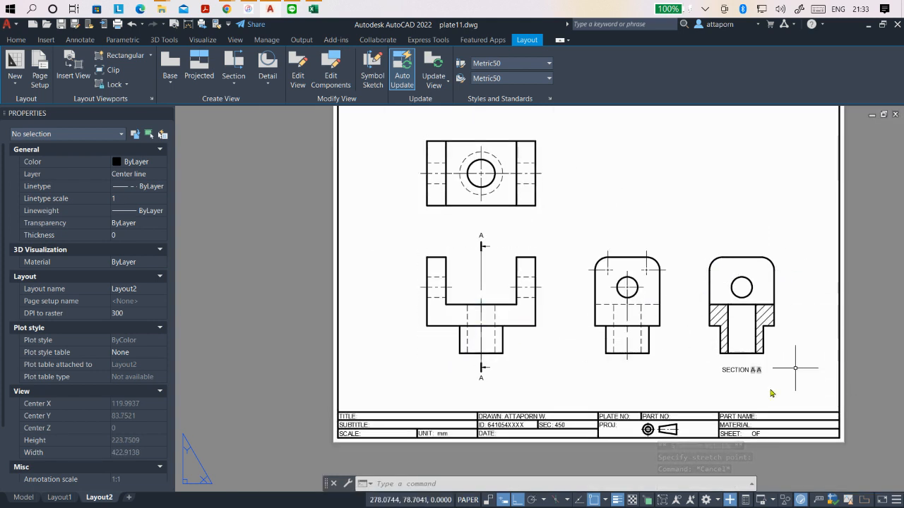
pyautogui.click(481, 286)
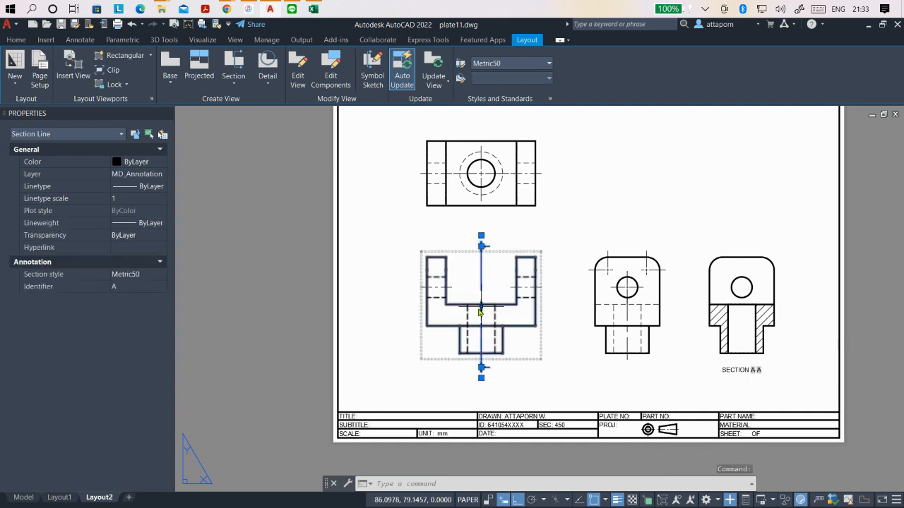
pyautogui.click(481, 307)
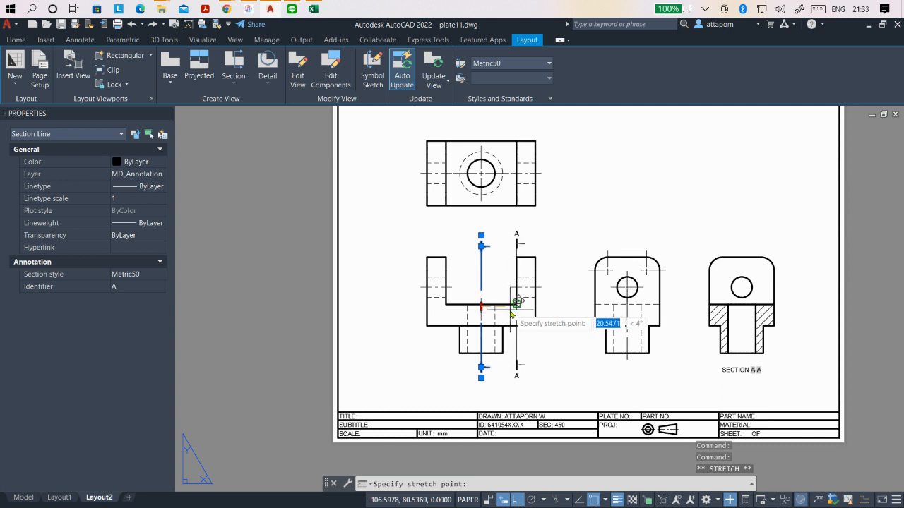
pyautogui.click(527, 331)
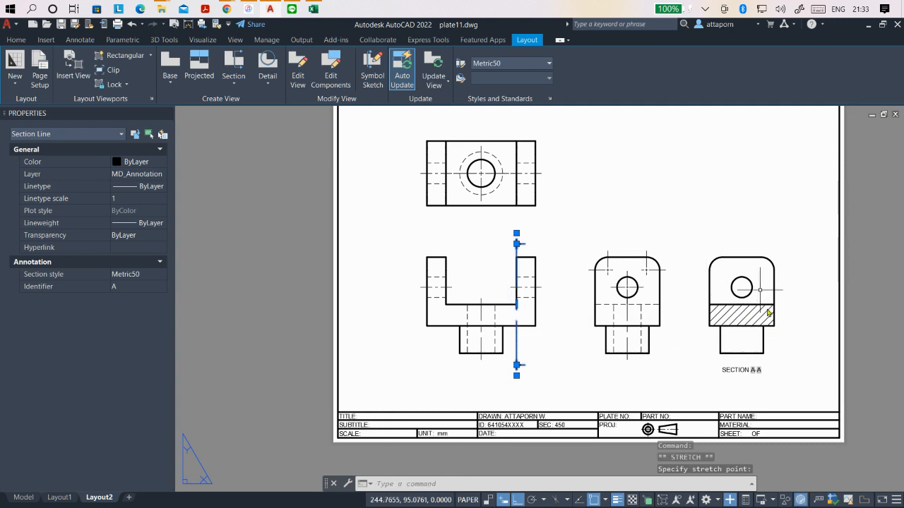
pyautogui.click(517, 305)
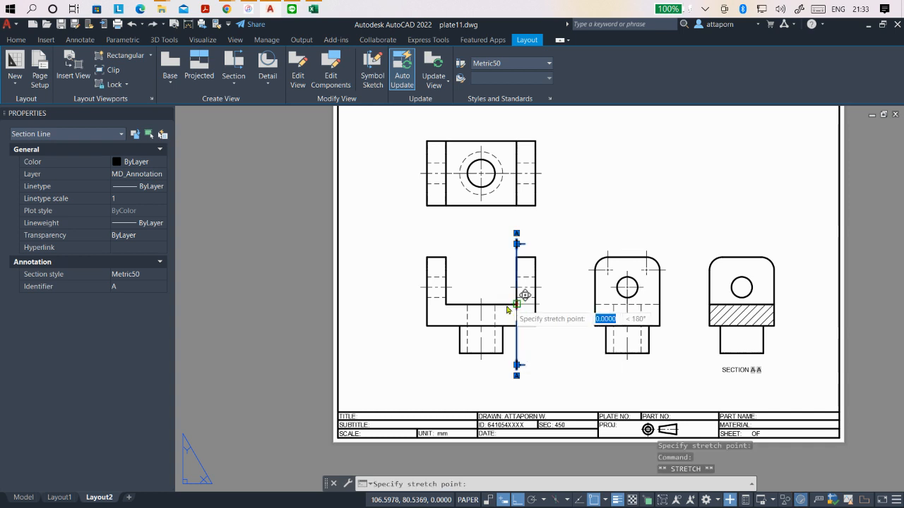
pyautogui.click(437, 305)
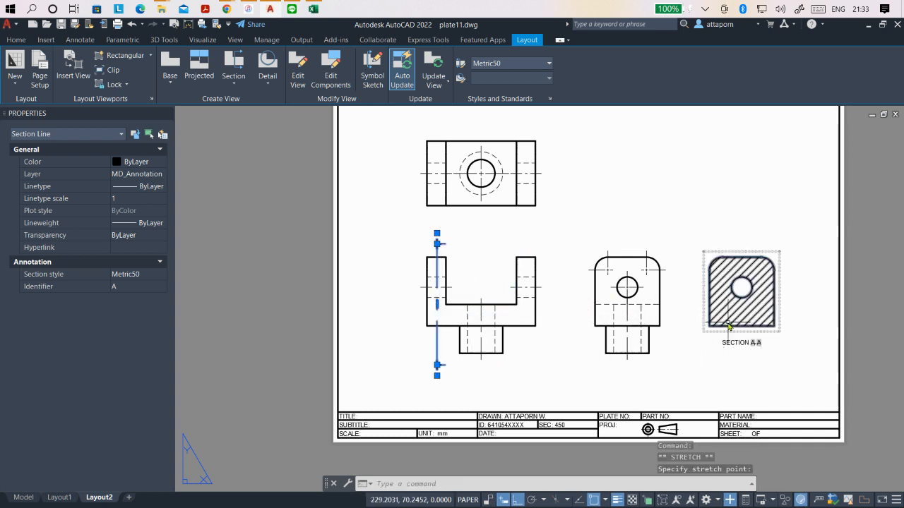
pyautogui.press('Escape')
# - Move the section view horizontally to the left of the front view, outside the sheet
pyautogui.click(746, 295)
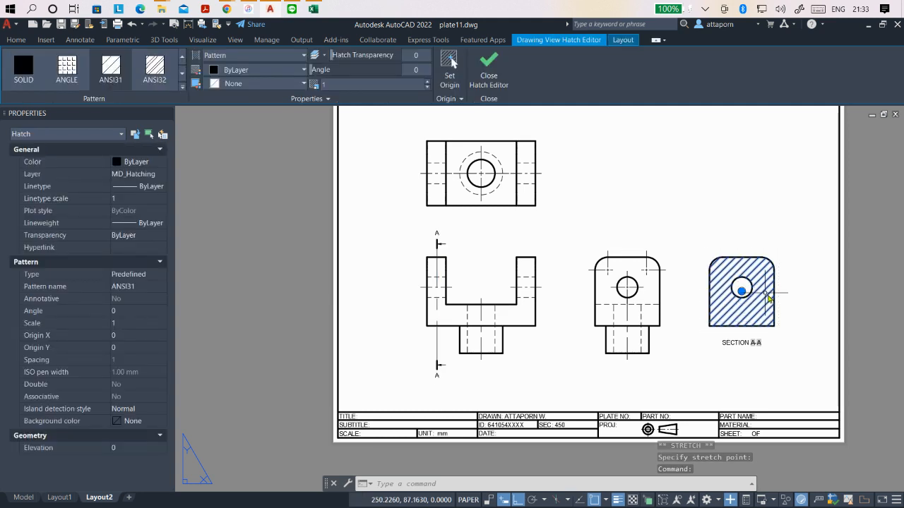
pyautogui.click(784, 323)
pyautogui.click(783, 323)
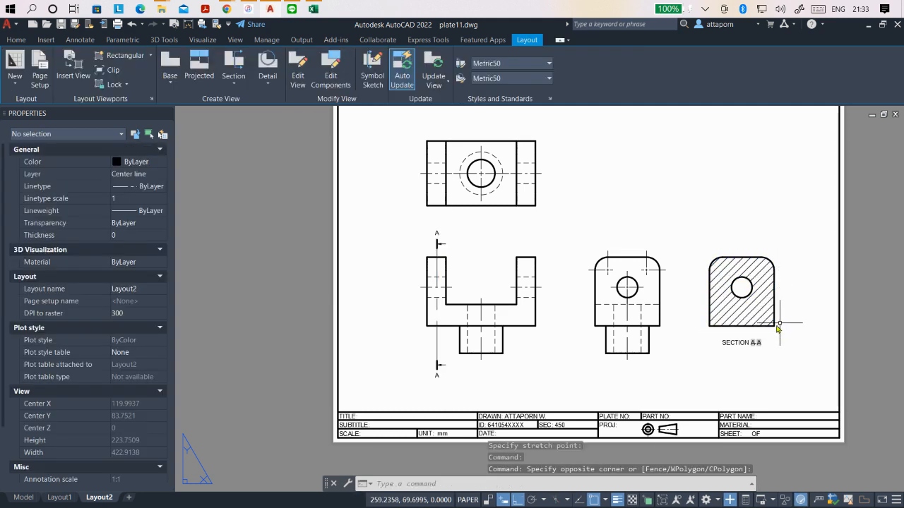
pyautogui.click(777, 327)
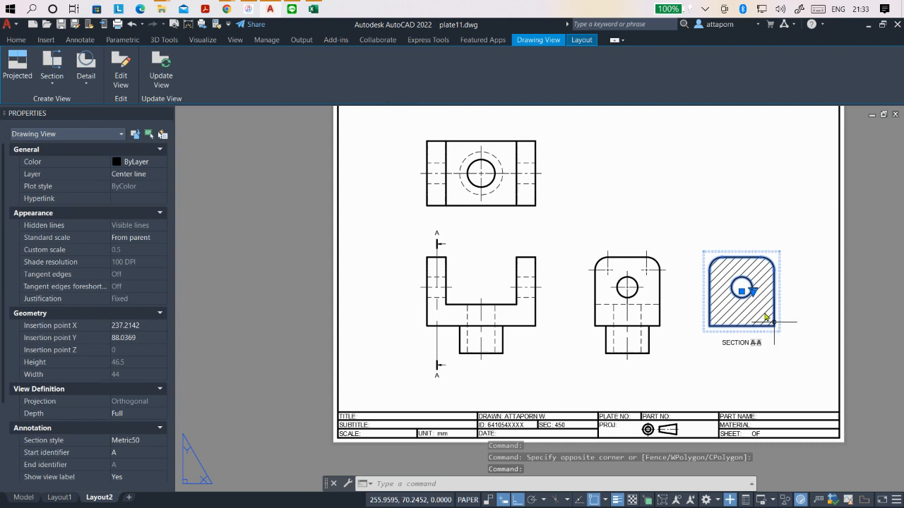
pyautogui.click(741, 292)
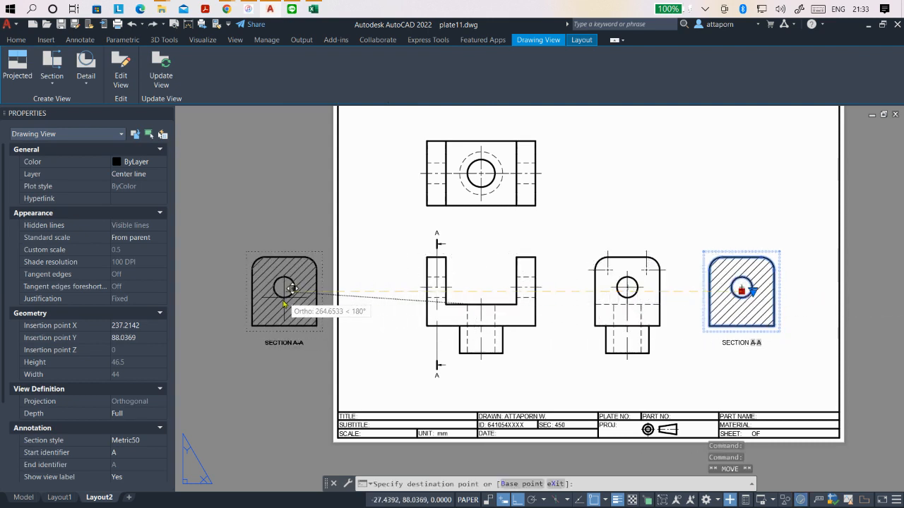
pyautogui.click(293, 305)
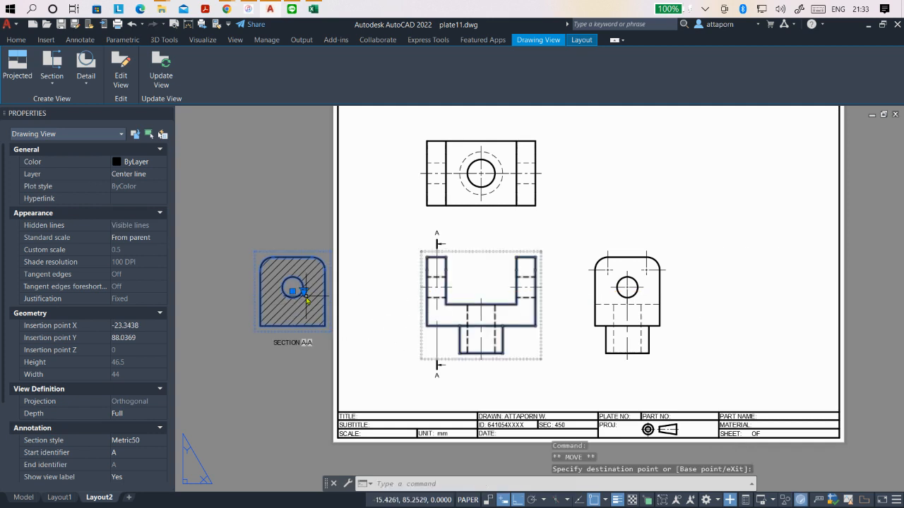
# - Move the section view horizontally back onto the sheet, to the right of the side view
pyautogui.click(293, 294)
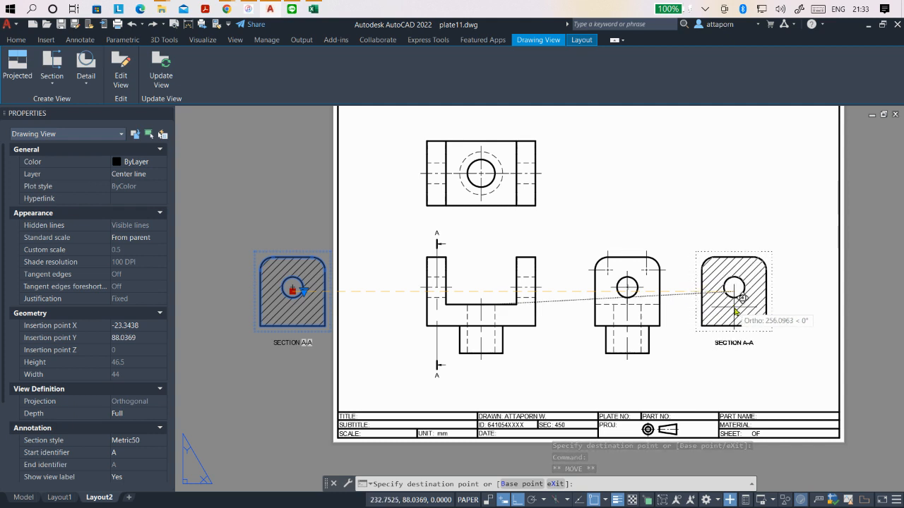
pyautogui.click(740, 311)
pyautogui.press('Escape')
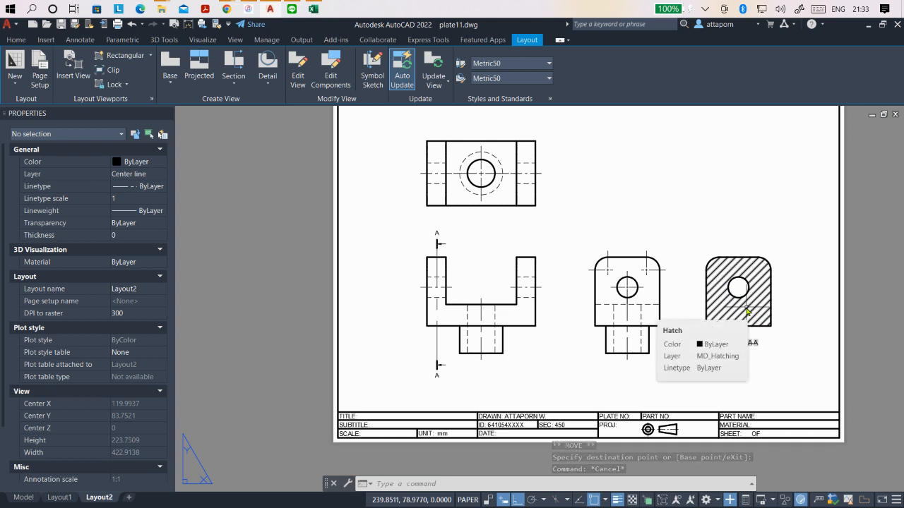
# - Try the ANSI32 and ANGLE patterns on the section view's hatch, and set it back to ANSI31
pyautogui.click(747, 310)
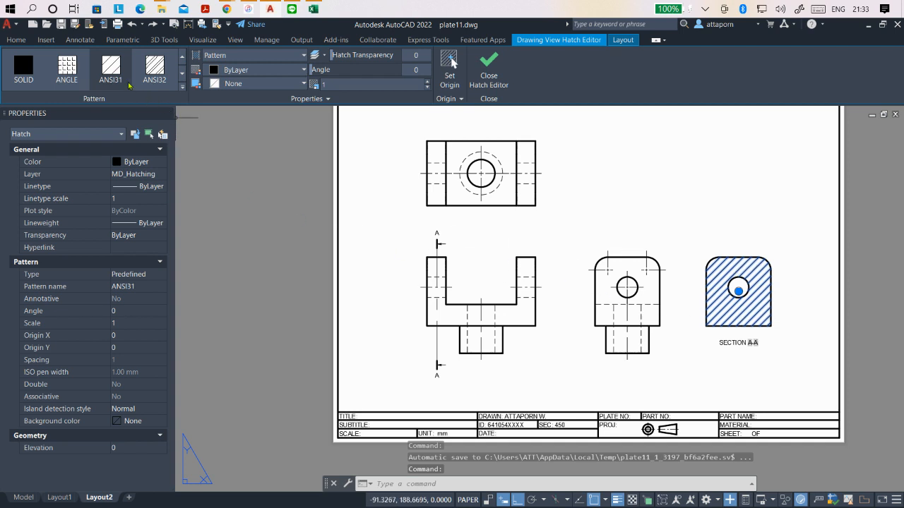
pyautogui.click(123, 73)
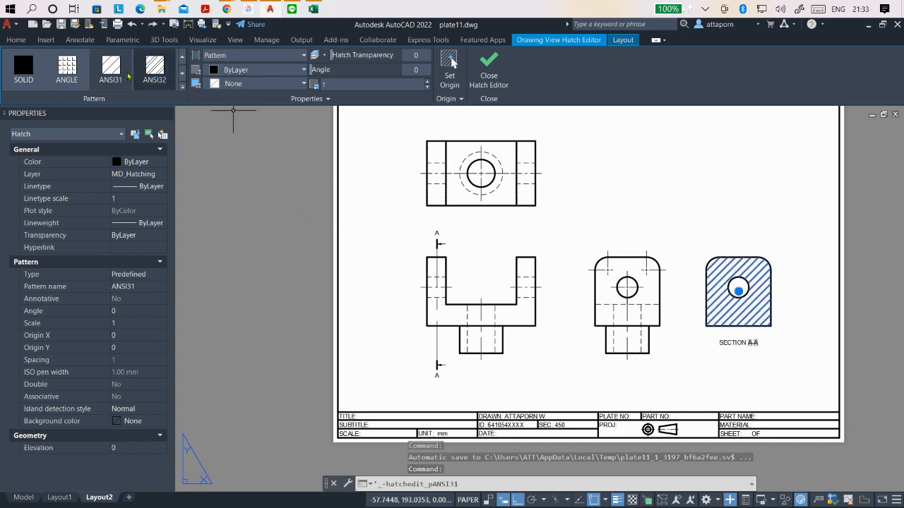
pyautogui.click(150, 68)
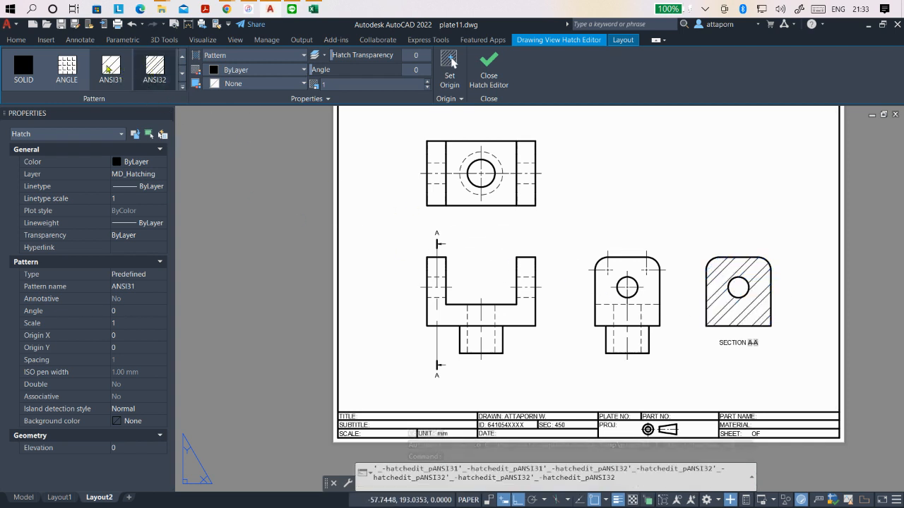
pyautogui.click(65, 69)
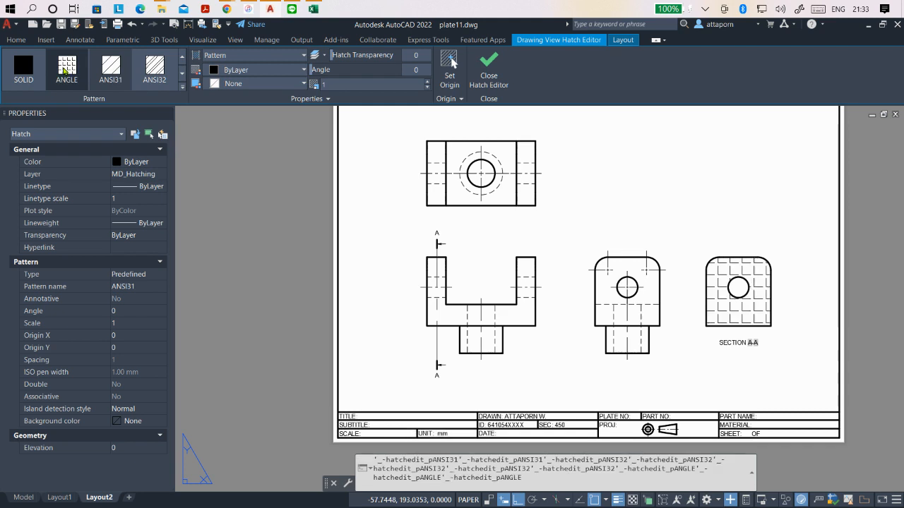
pyautogui.click(113, 72)
pyautogui.click(113, 73)
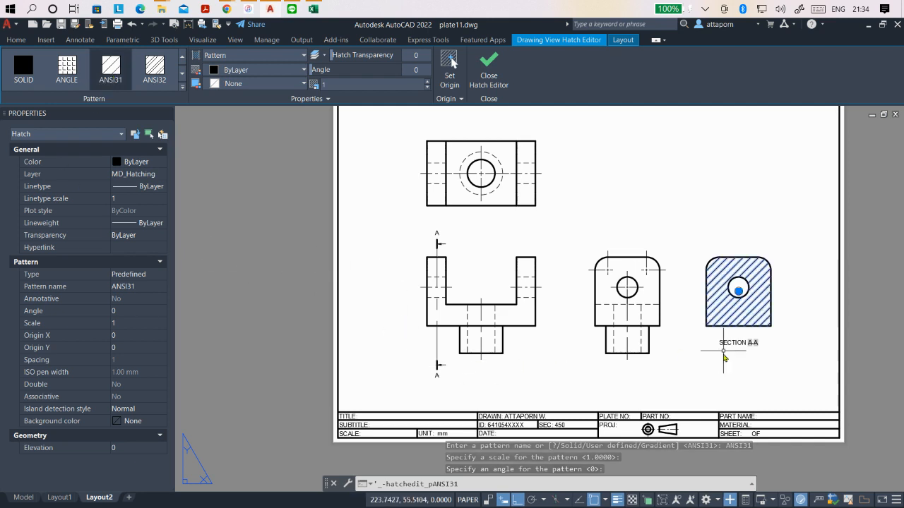
pyautogui.press('Escape')
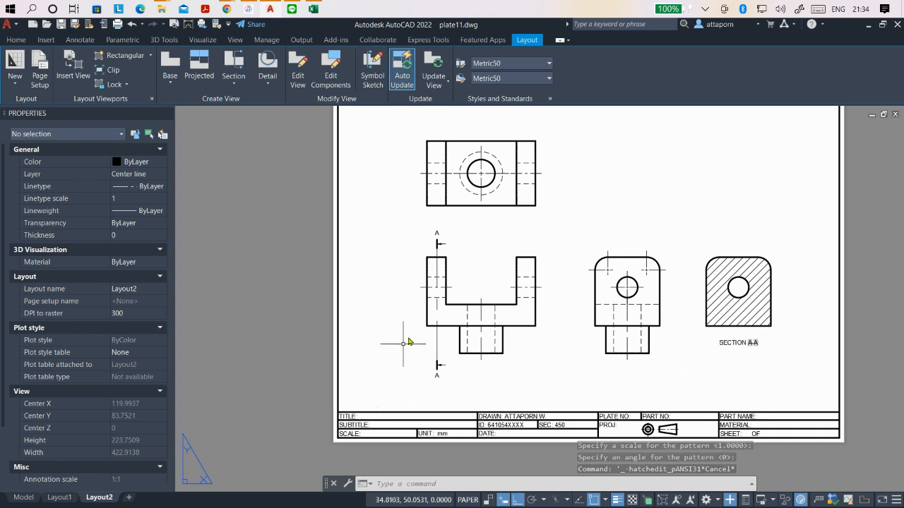
# - Shift the whole section line horizontally from the front view's left arm to the stem's center
pyautogui.scroll(2, 430, 311)
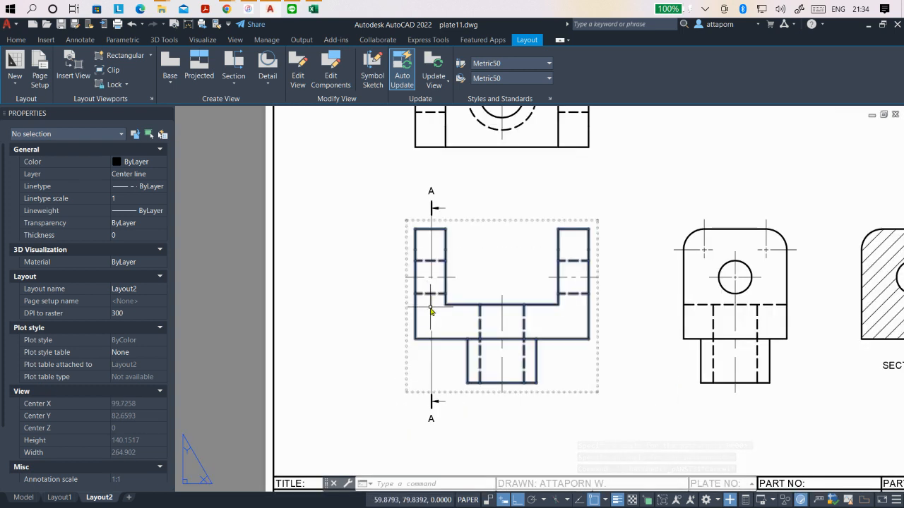
pyautogui.click(431, 310)
pyautogui.click(431, 305)
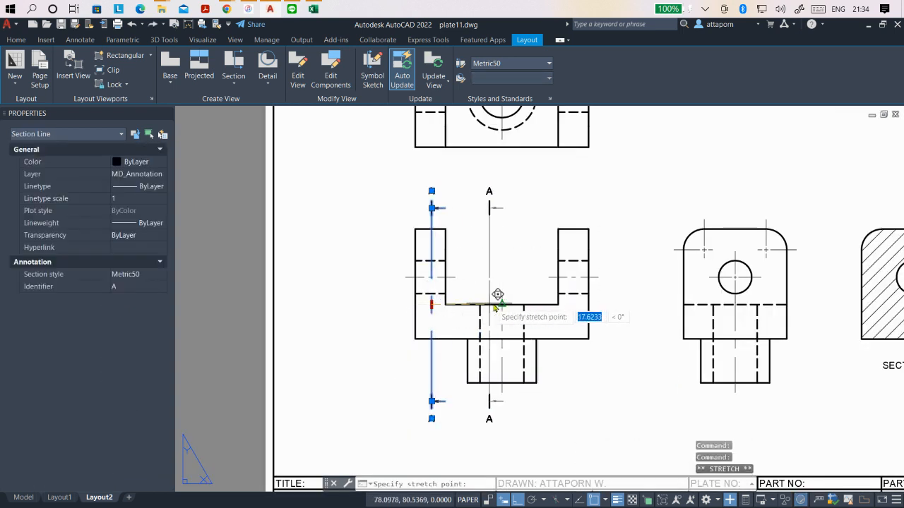
pyautogui.click(502, 305)
pyautogui.scroll(-2, 441, 309)
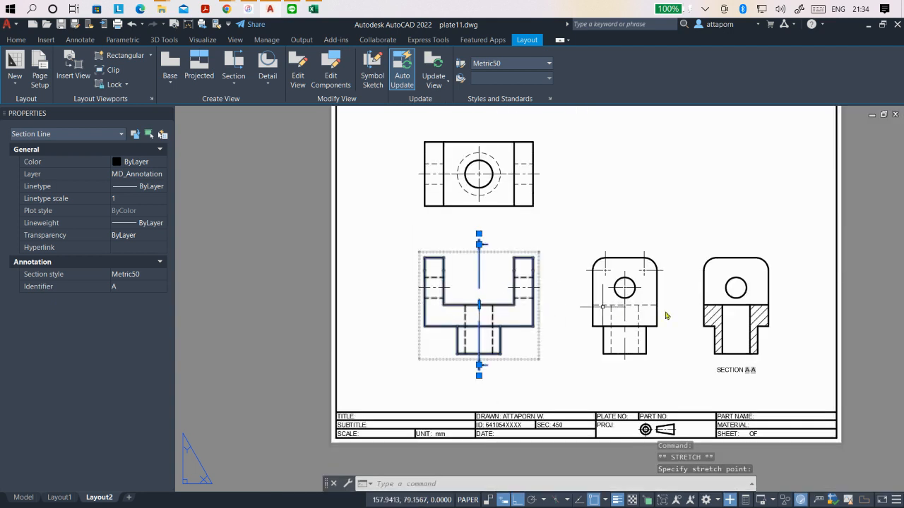
pyautogui.press('Escape')
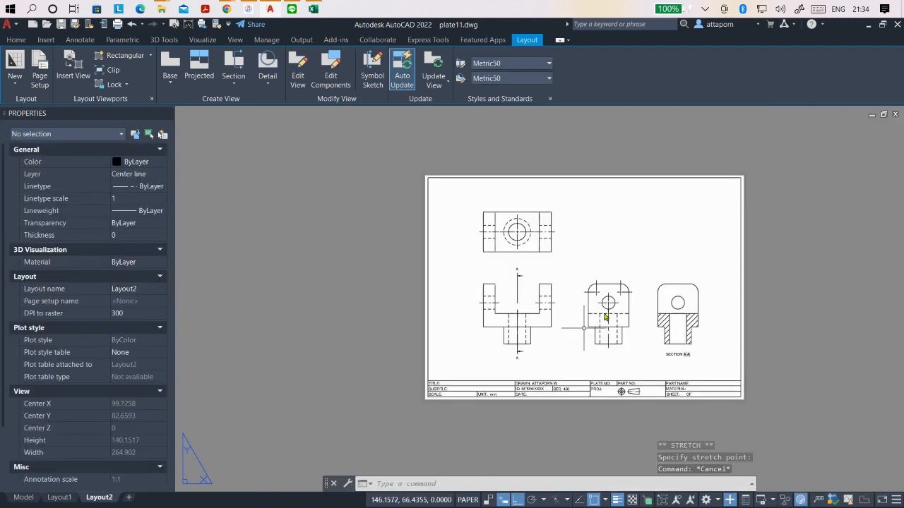
# - Add a center mark to the circular hole in the section view
pyautogui.scroll(2, 608, 311)
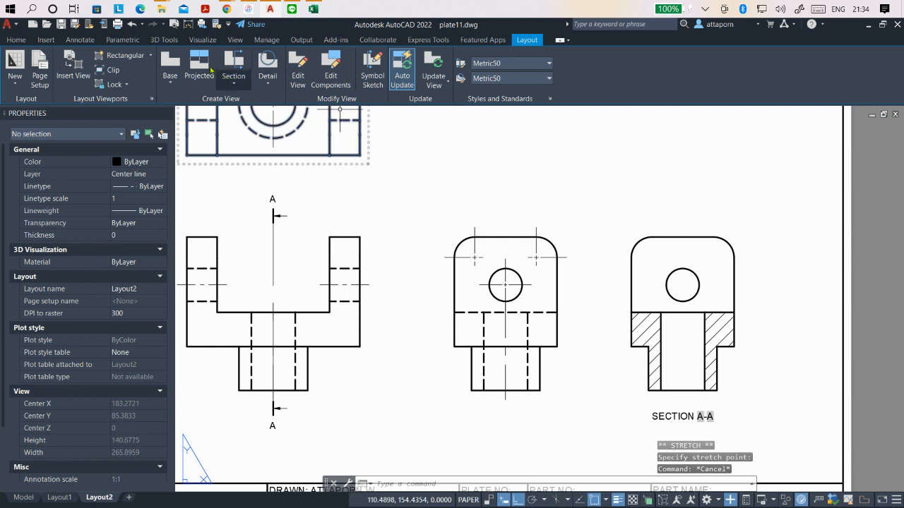
pyautogui.click(17, 41)
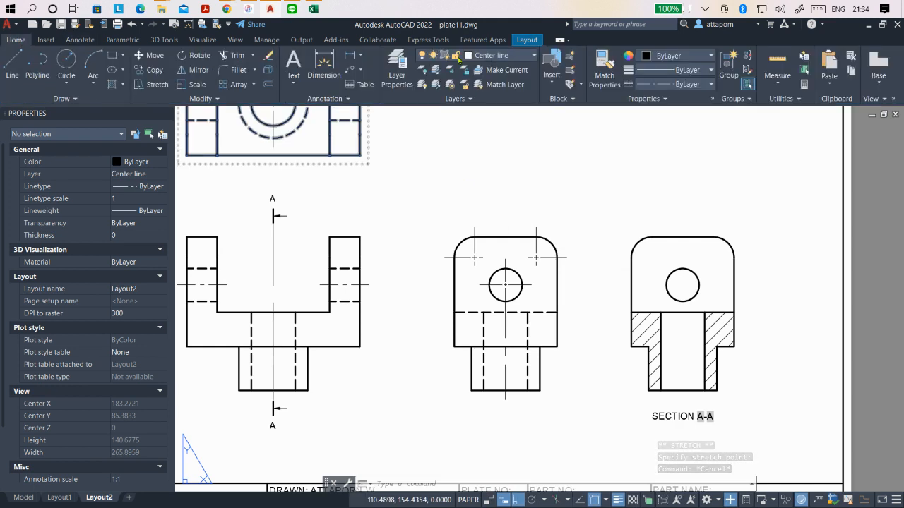
pyautogui.click(79, 40)
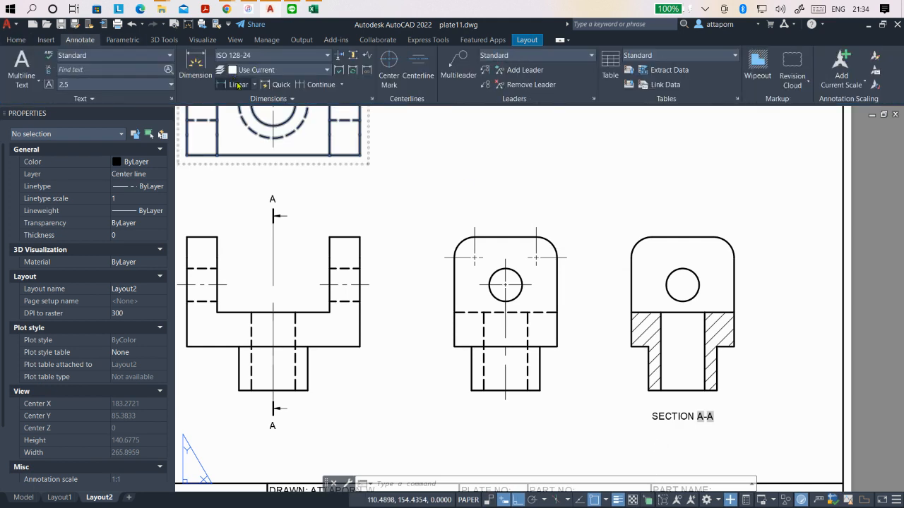
pyautogui.click(391, 65)
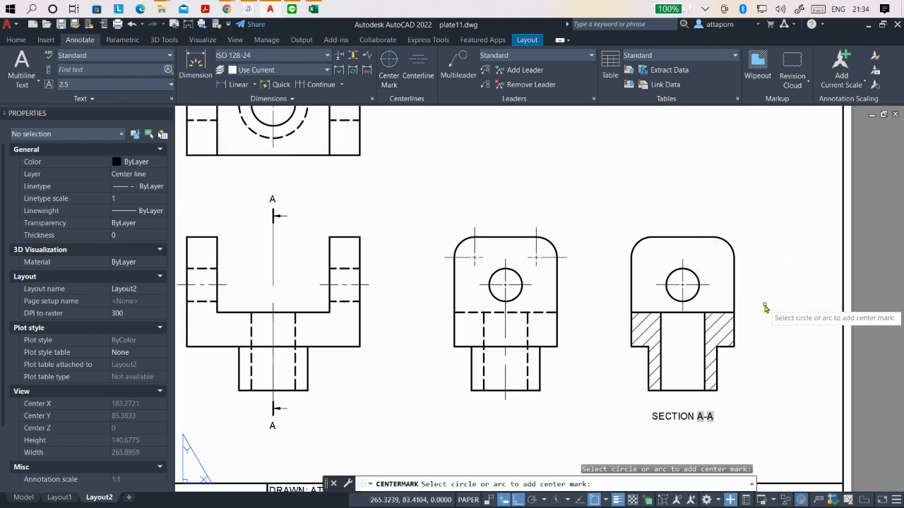
pyautogui.press('Escape')
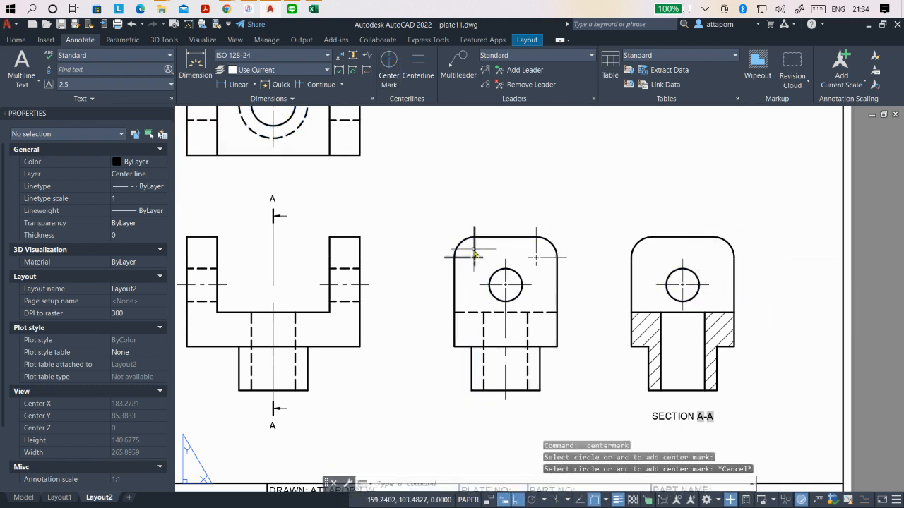
# - Copy the two rounded-corner center marks from the side view onto the matching corners of the section view
pyautogui.click(473, 255)
pyautogui.click(17, 40)
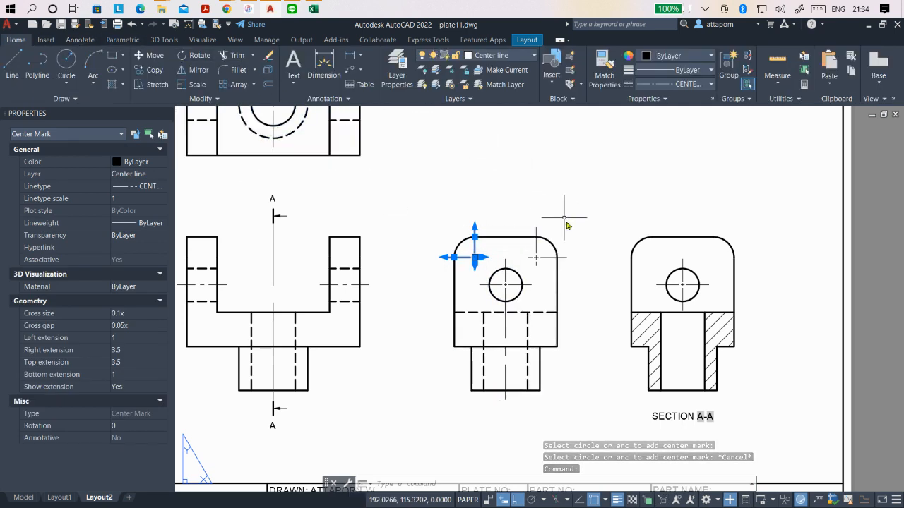
pyautogui.click(535, 235)
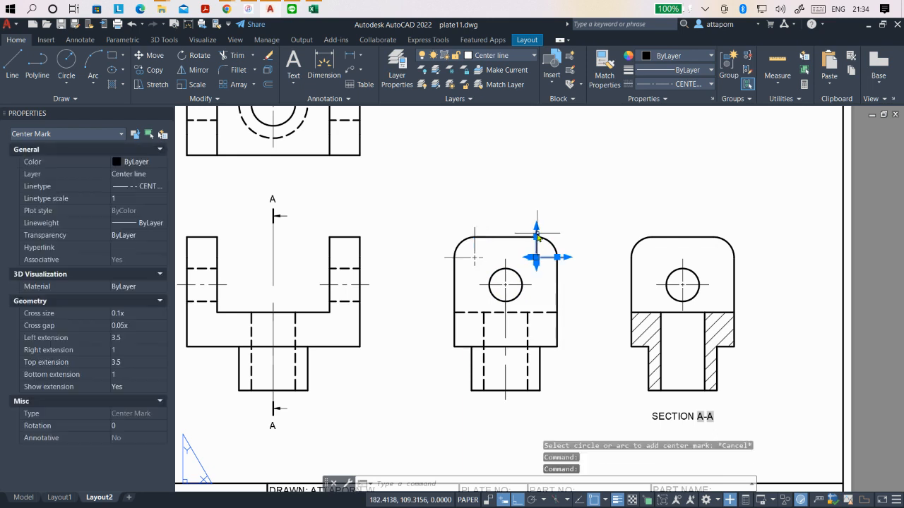
pyautogui.click(475, 235)
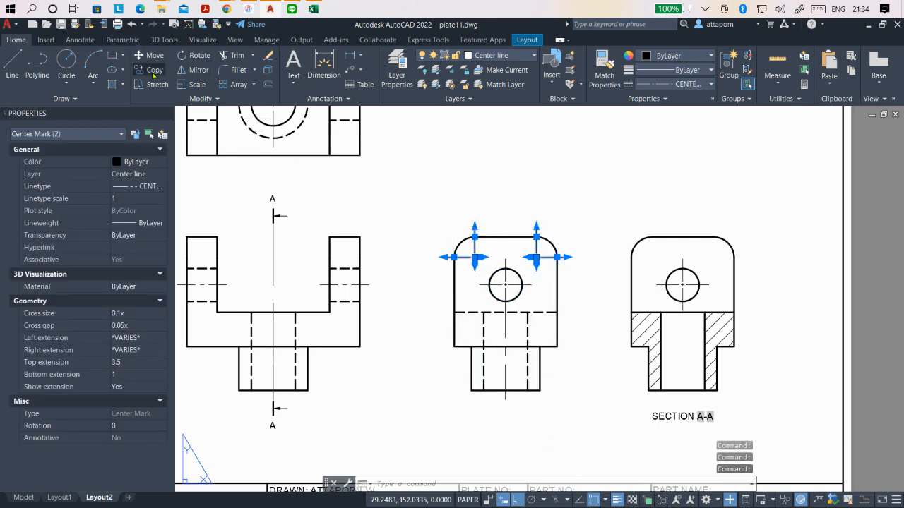
pyautogui.click(153, 68)
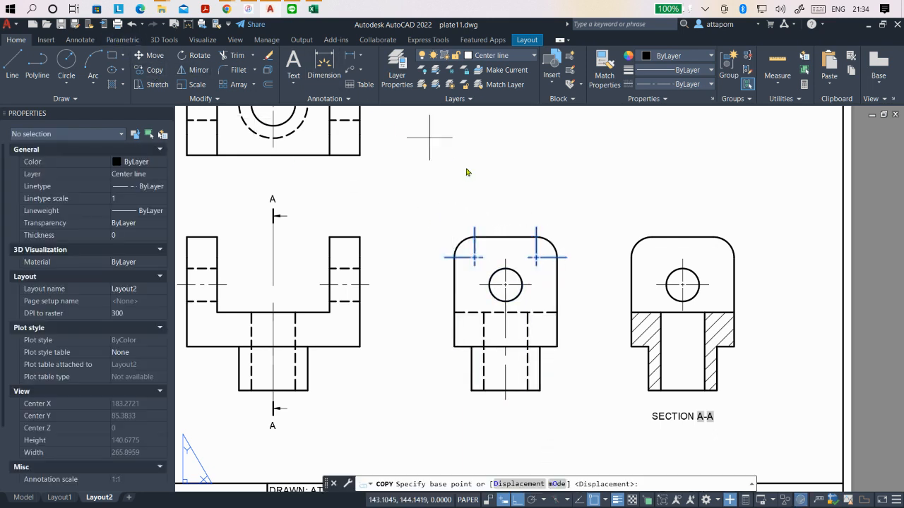
pyautogui.click(474, 259)
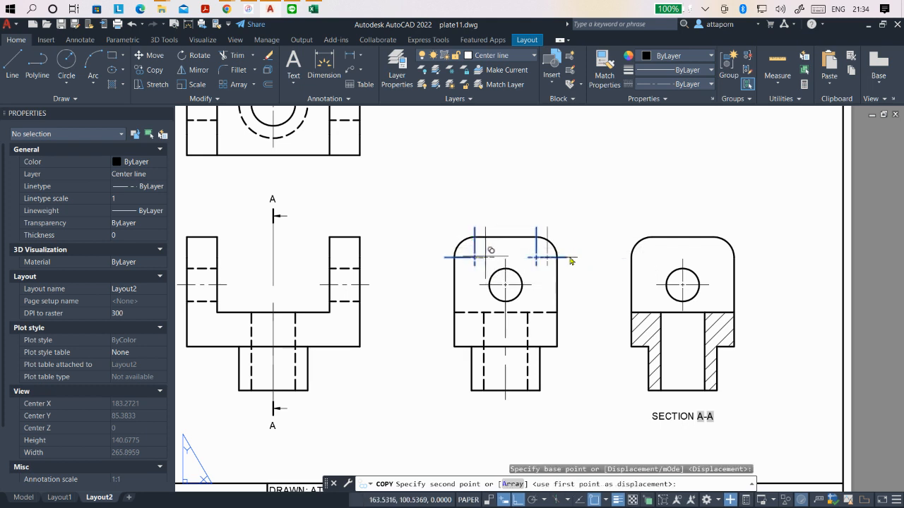
pyautogui.click(651, 257)
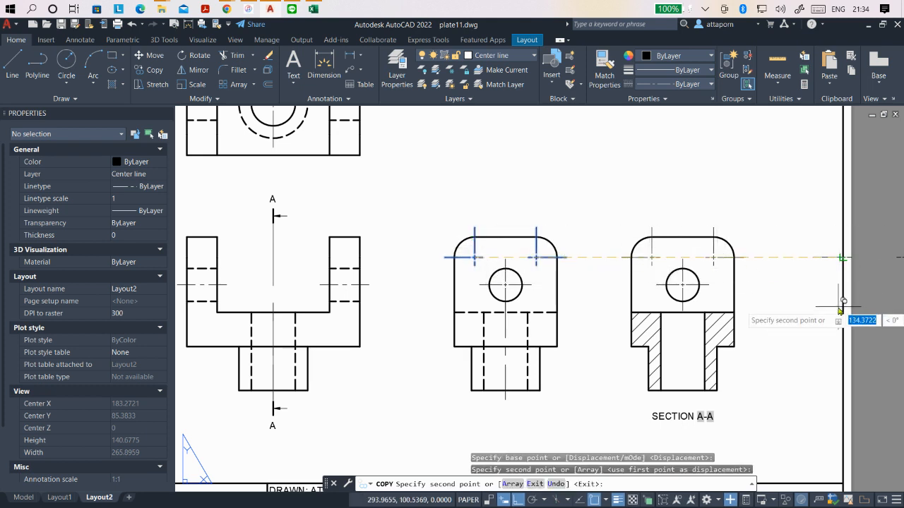
pyautogui.press('Escape')
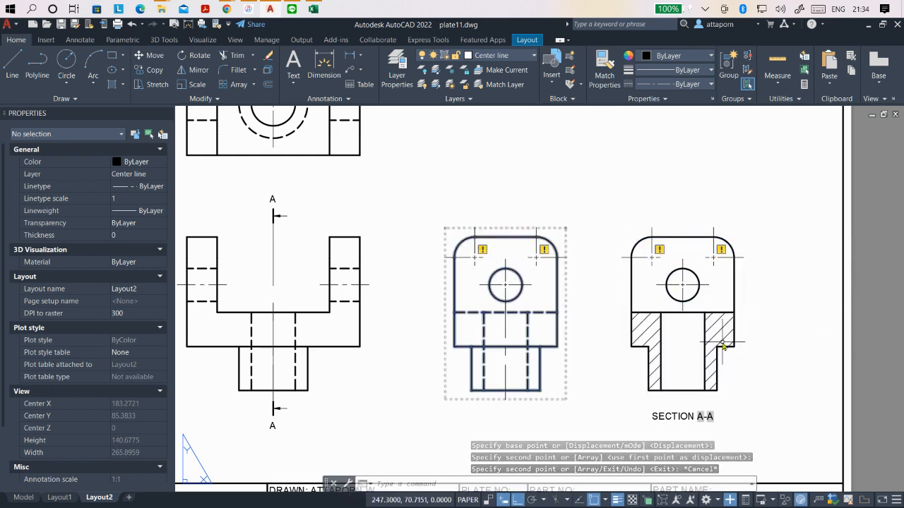
pyautogui.moveTo(723, 346)
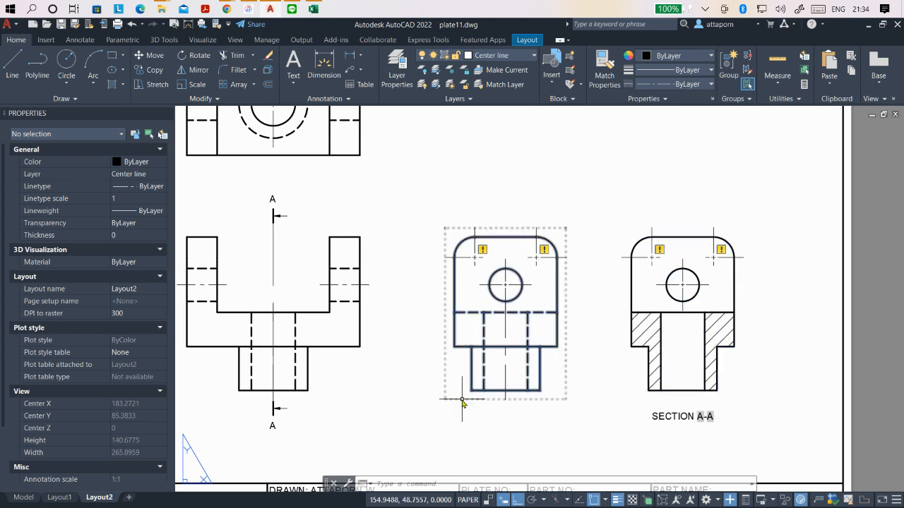
pyautogui.press('Escape')
pyautogui.press('Escape')
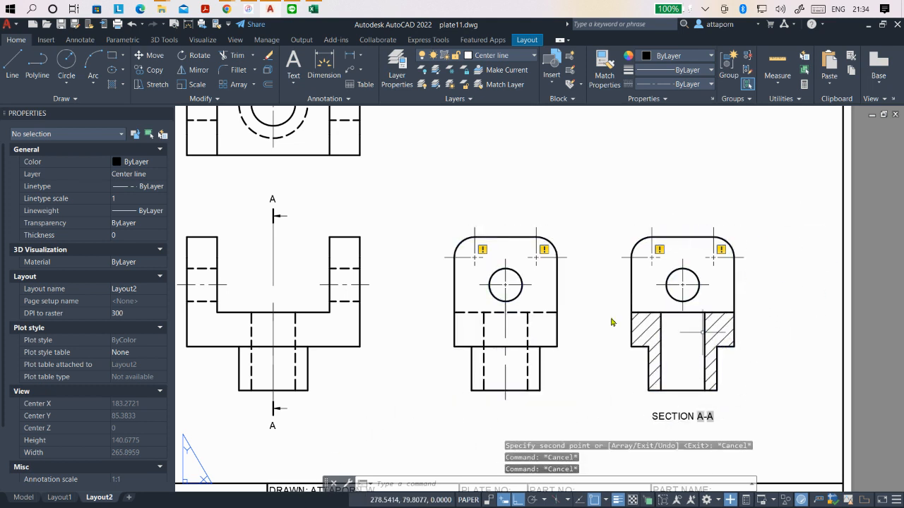
# - Reassociate the side view's two corner center marks with their rounded corner arcs
pyautogui.scroll(3, 505, 295)
pyautogui.scroll(-3, 506, 282)
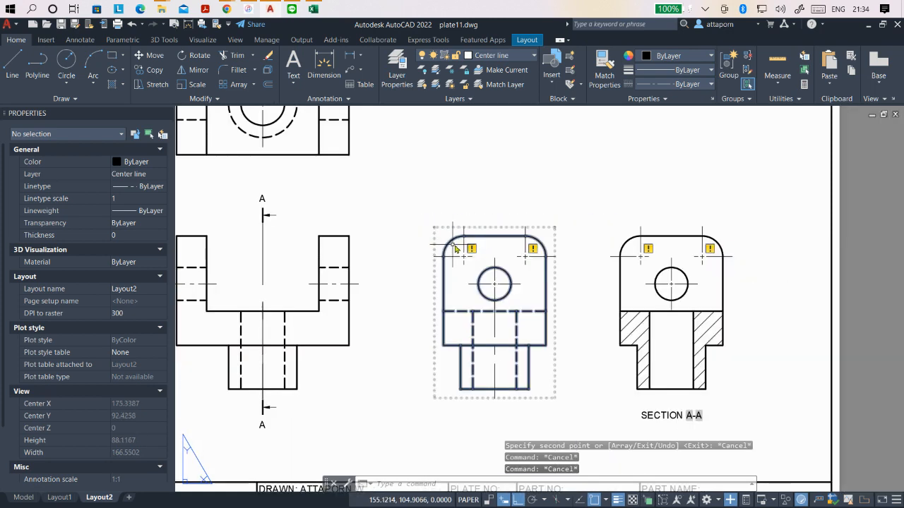
pyautogui.scroll(4, 512, 261)
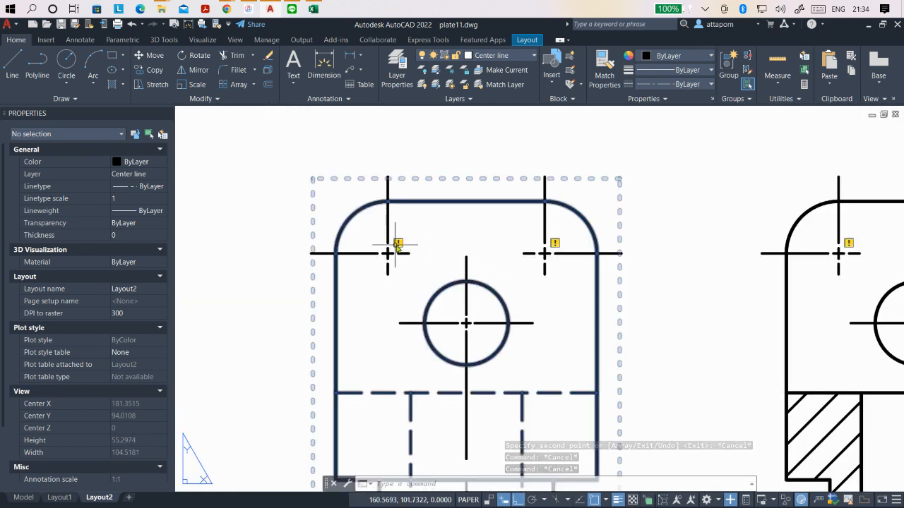
pyautogui.moveTo(398, 244)
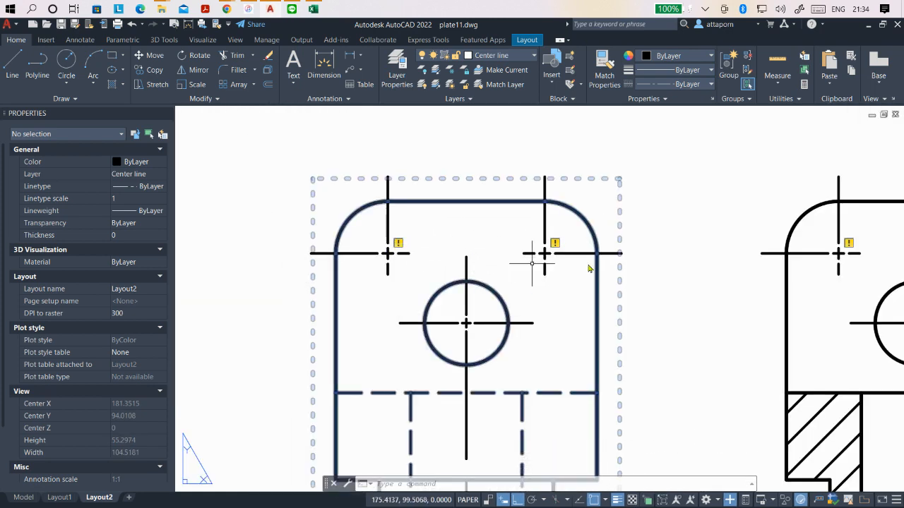
pyautogui.scroll(-4, 590, 268)
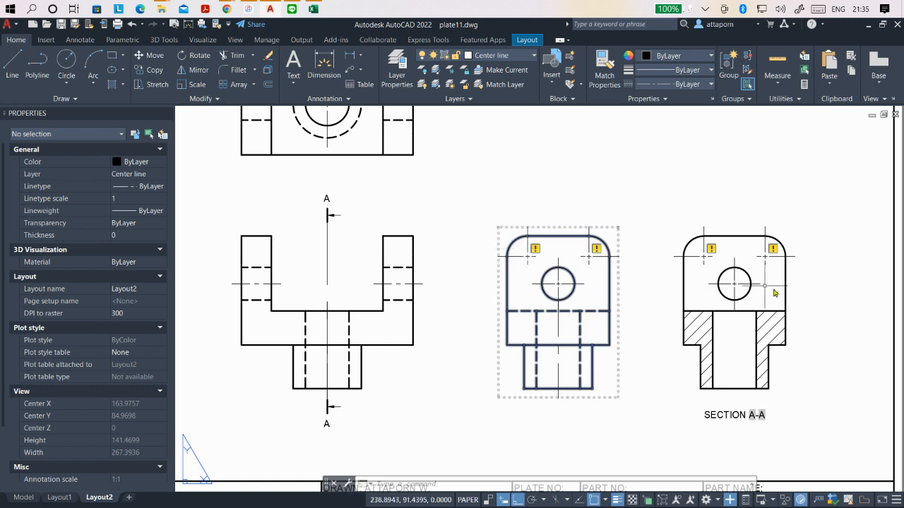
pyautogui.click(528, 249)
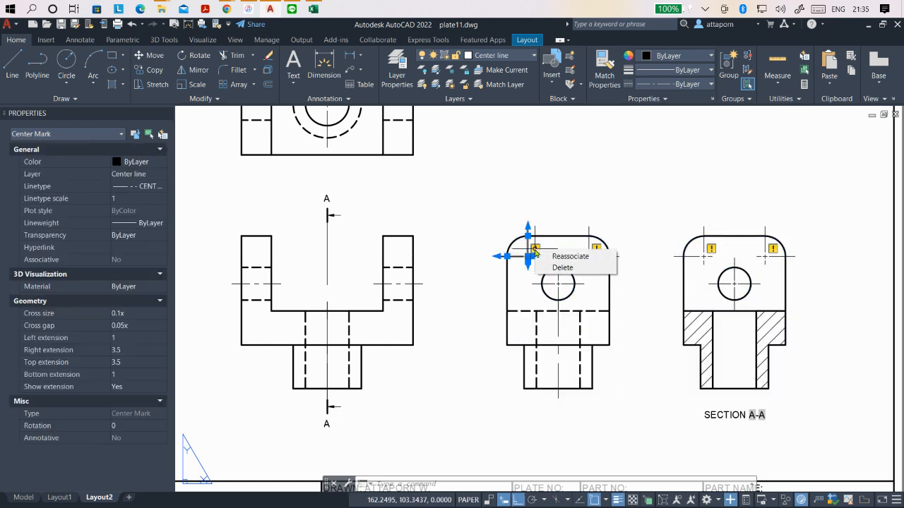
pyautogui.click(575, 260)
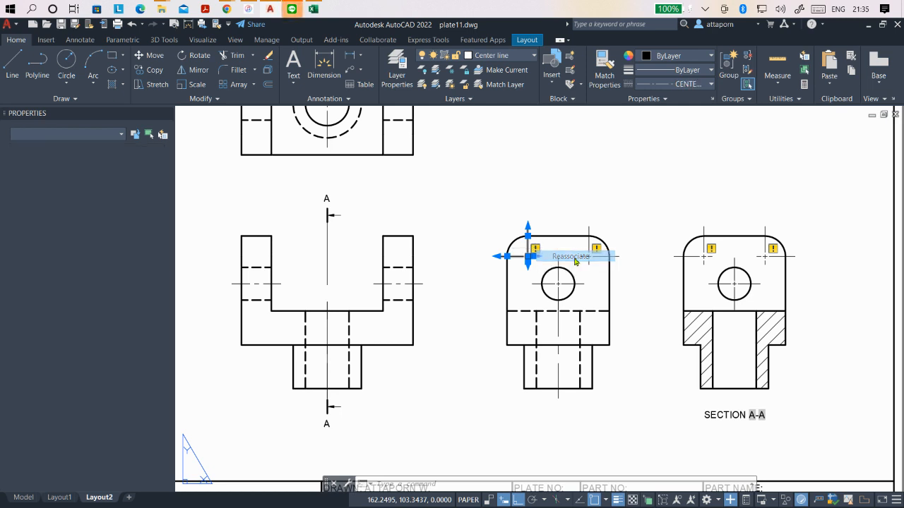
pyautogui.click(514, 248)
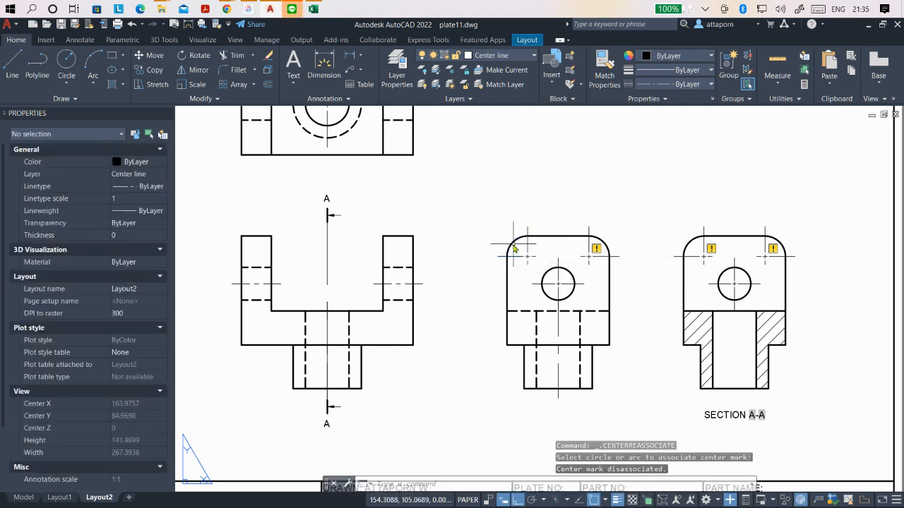
pyautogui.click(597, 251)
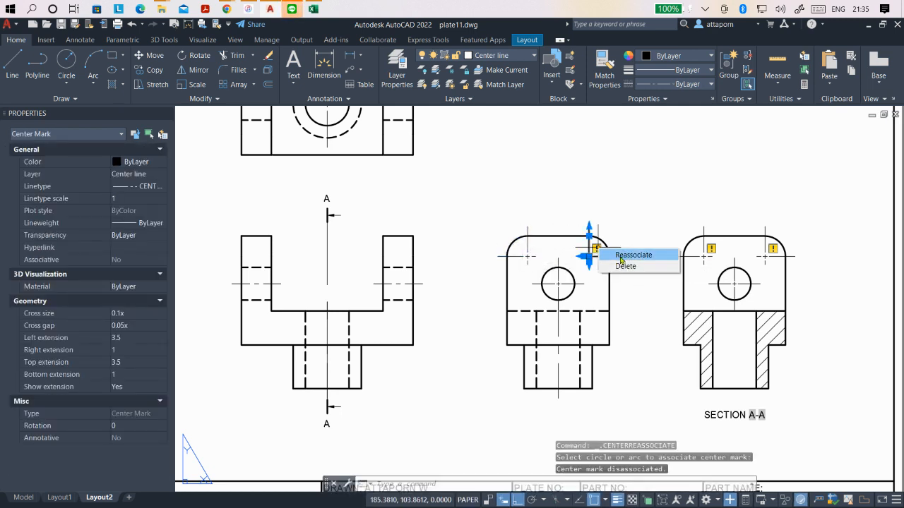
pyautogui.click(606, 252)
pyautogui.click(605, 248)
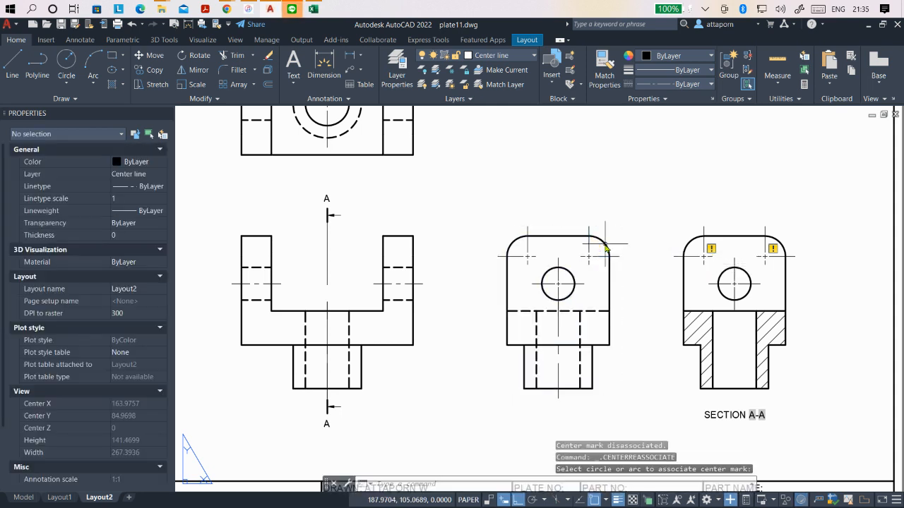
# - Reassociate the two copied center marks with the section view's rounded corner arcs
pyautogui.click(711, 249)
pyautogui.click(747, 254)
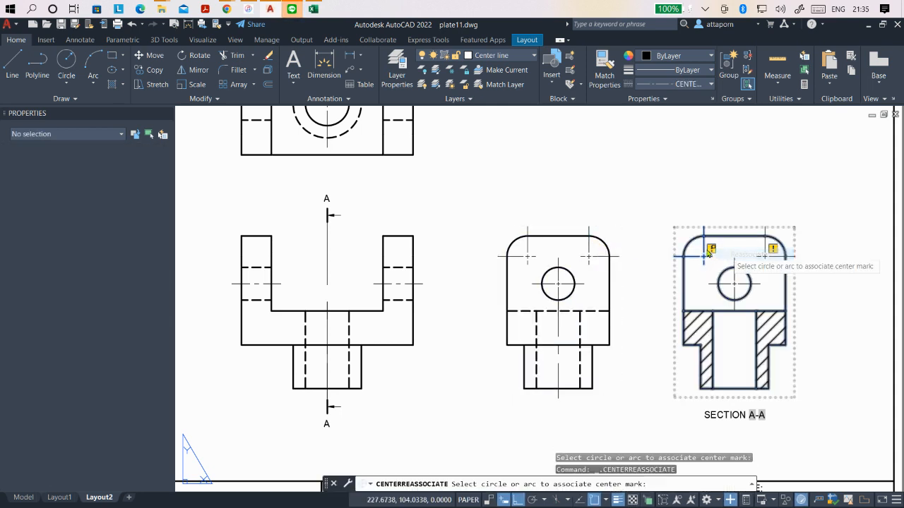
pyautogui.click(689, 243)
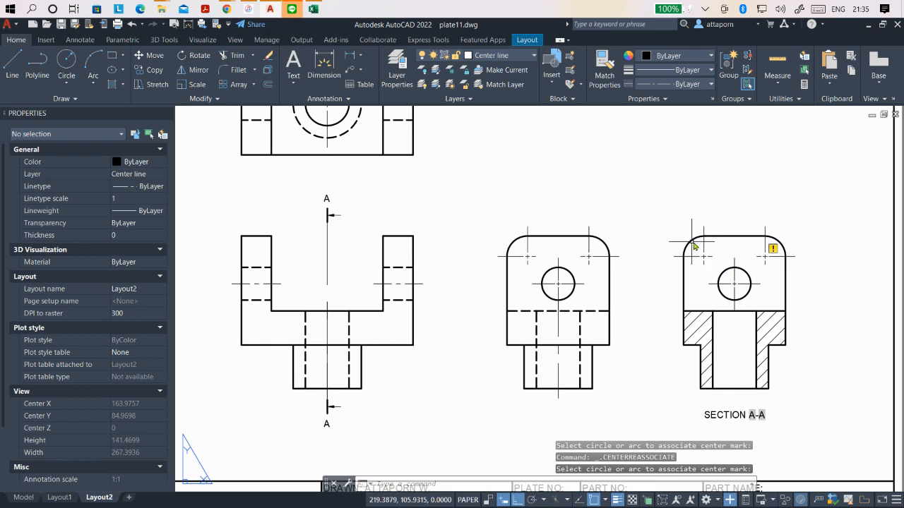
pyautogui.click(773, 248)
pyautogui.moveTo(773, 248)
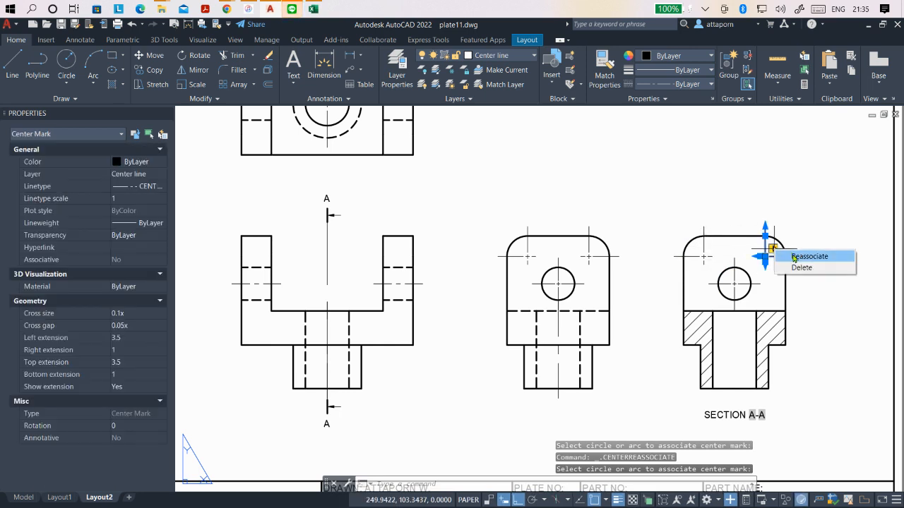
pyautogui.click(811, 255)
pyautogui.click(782, 247)
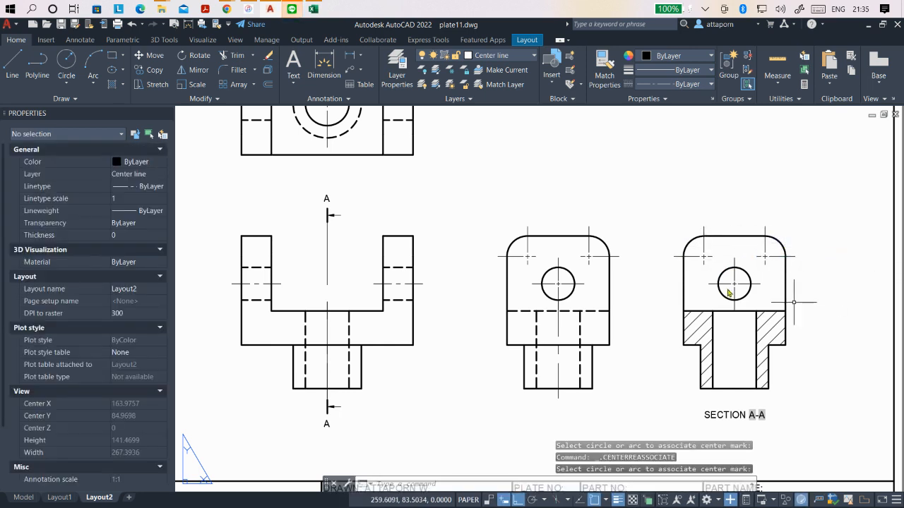
# - Move the section view horizontally about 22 mm away from the side view and about 18.75 mm back toward it
pyautogui.scroll(-2, 741, 286)
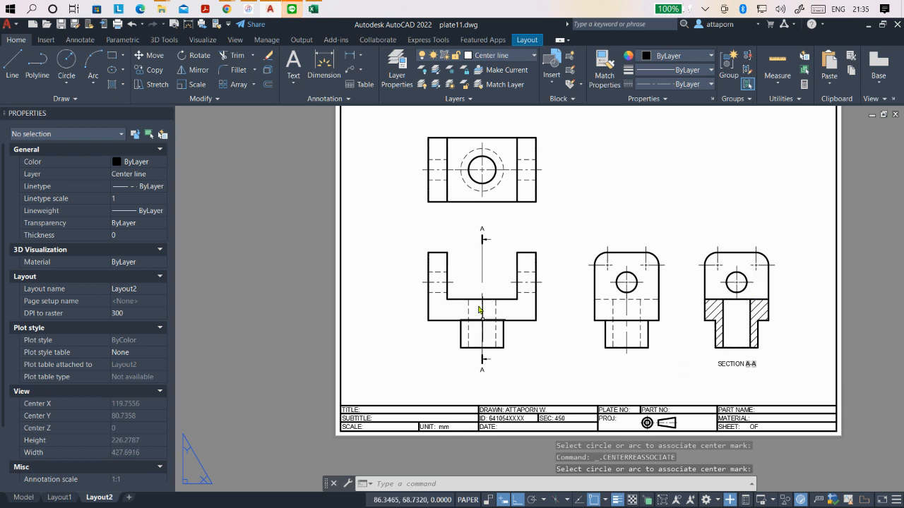
pyautogui.scroll(2, 479, 310)
pyautogui.scroll(-2, 494, 296)
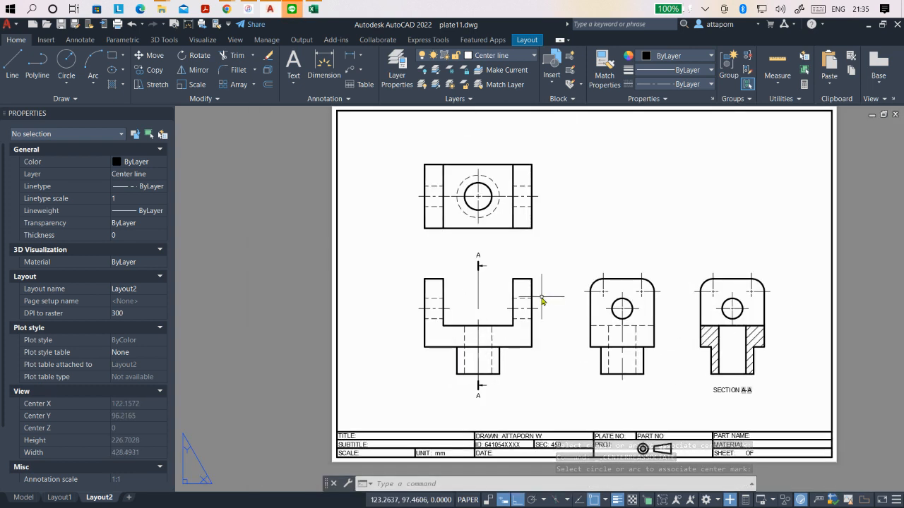
pyautogui.scroll(-1, 586, 247)
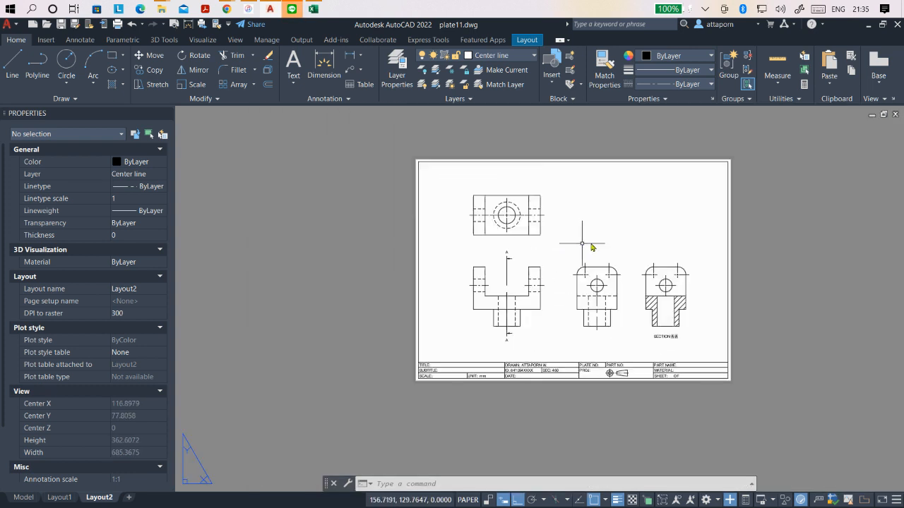
pyautogui.scroll(1, 594, 243)
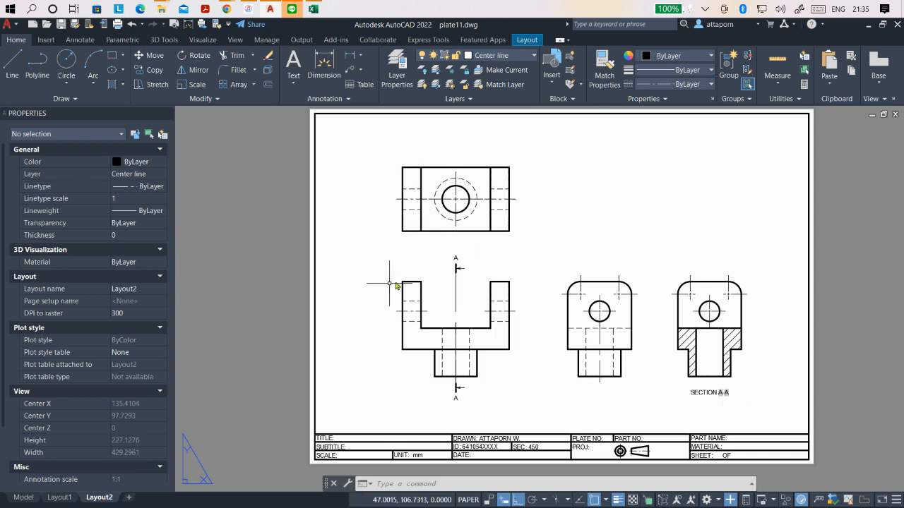
pyautogui.click(730, 323)
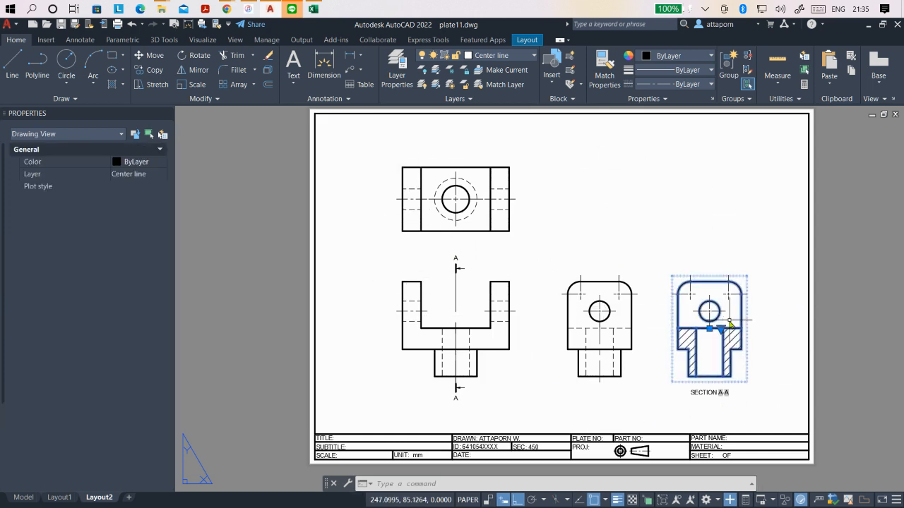
pyautogui.click(709, 328)
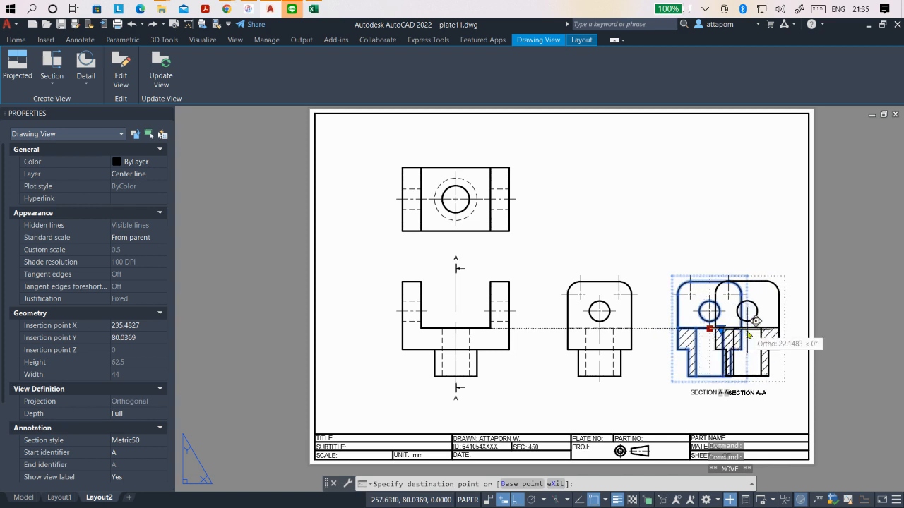
pyautogui.click(749, 337)
pyautogui.click(747, 329)
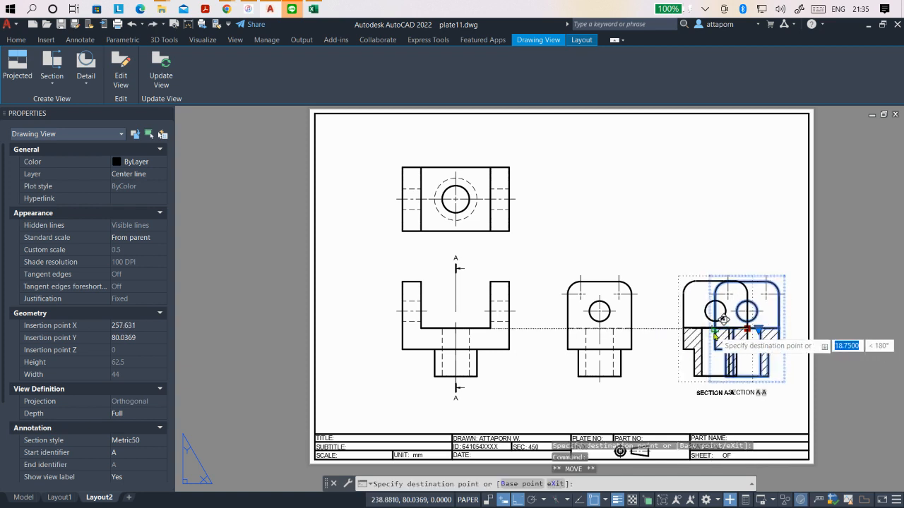
pyautogui.click(713, 335)
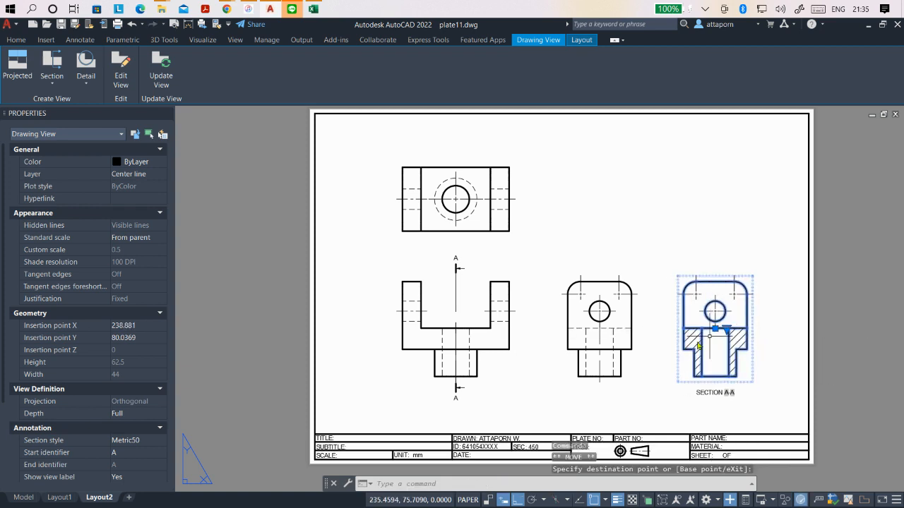
# - Move the front view, together with the aligned top view, 8 mm horizontally away from the side view
pyautogui.click(493, 338)
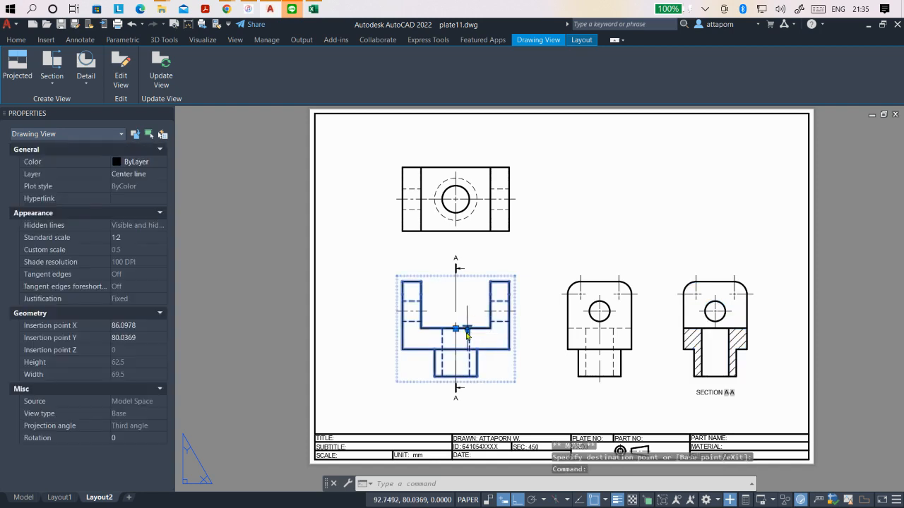
pyautogui.click(456, 329)
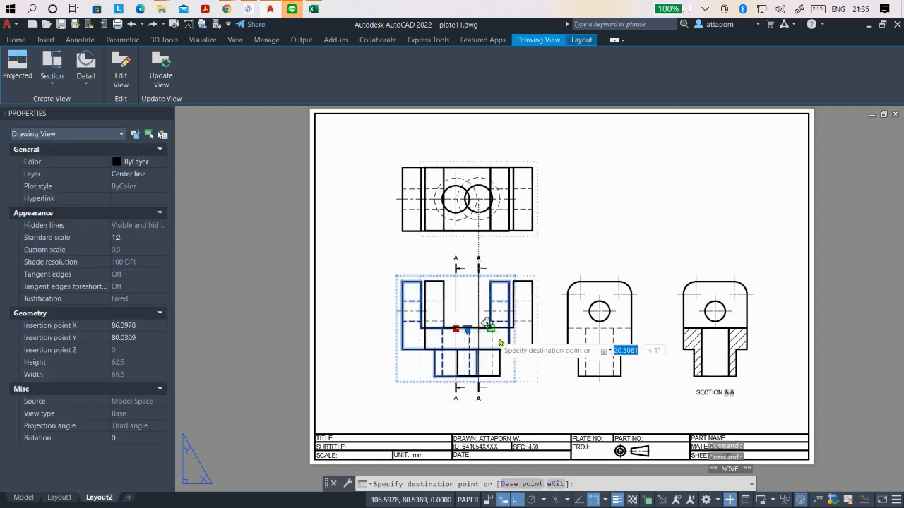
pyautogui.click(442, 329)
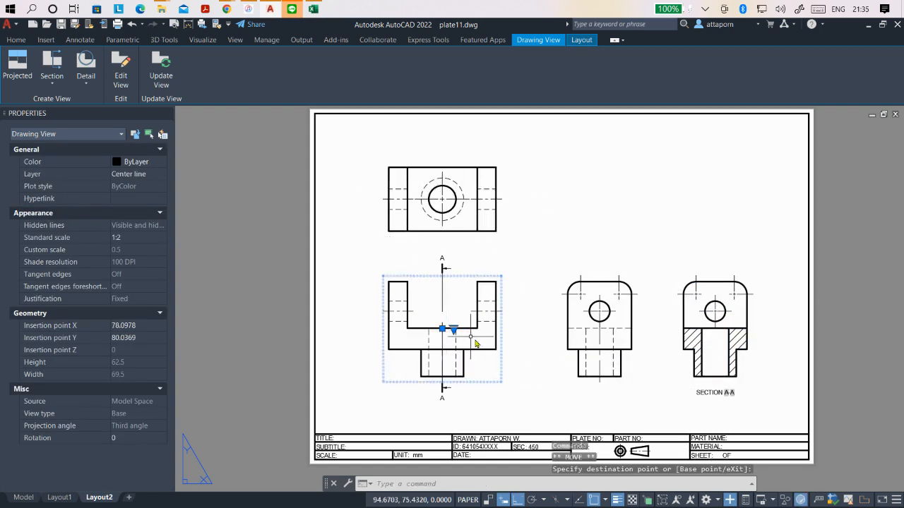
pyautogui.press('Escape')
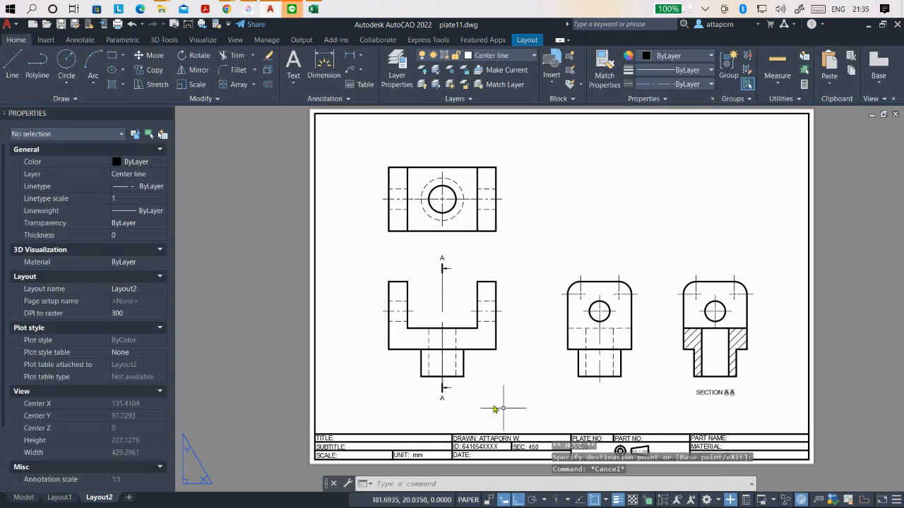
# - Move the side view and the section view each 8 mm horizontally toward the front view, keeping their alignment
pyautogui.click(627, 319)
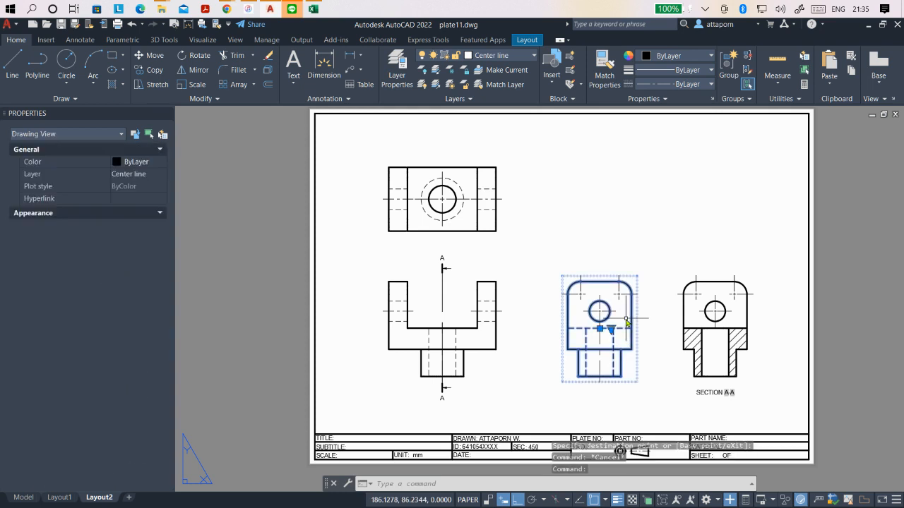
pyautogui.click(600, 330)
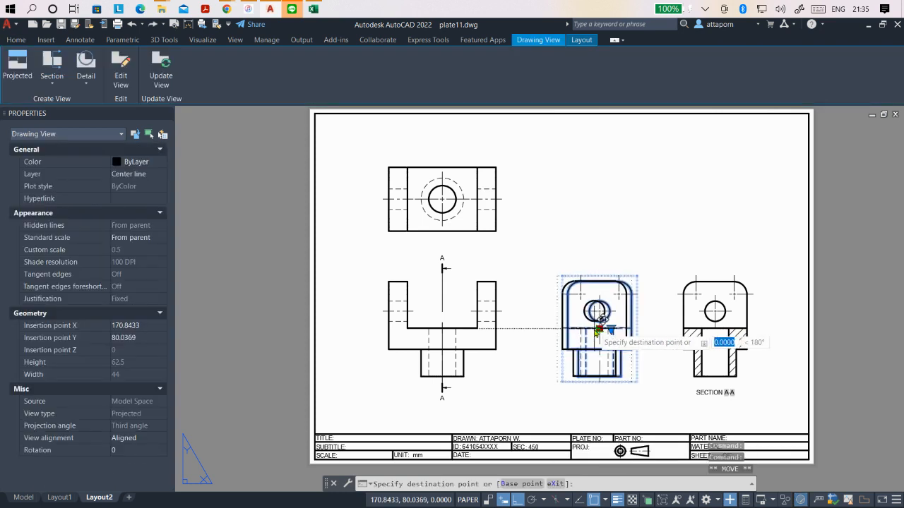
pyautogui.click(694, 326)
pyautogui.click(715, 329)
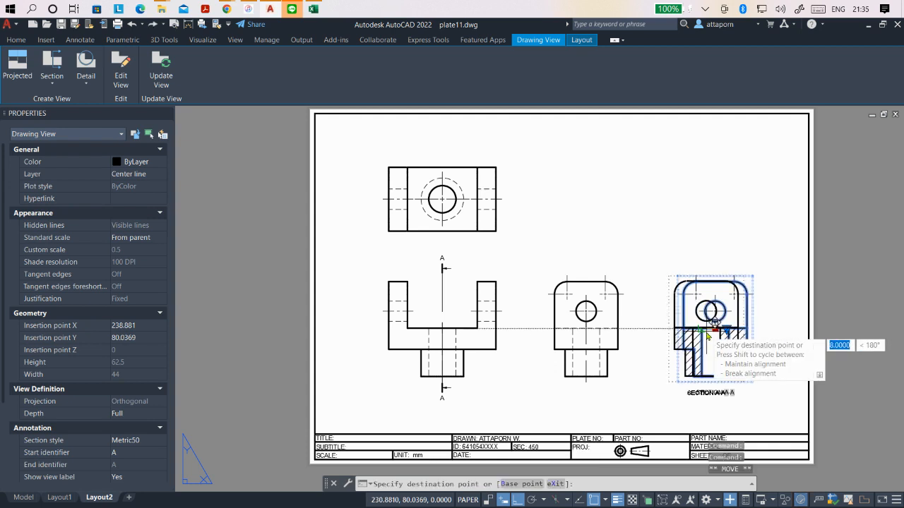
pyautogui.click(702, 330)
pyautogui.press('Escape')
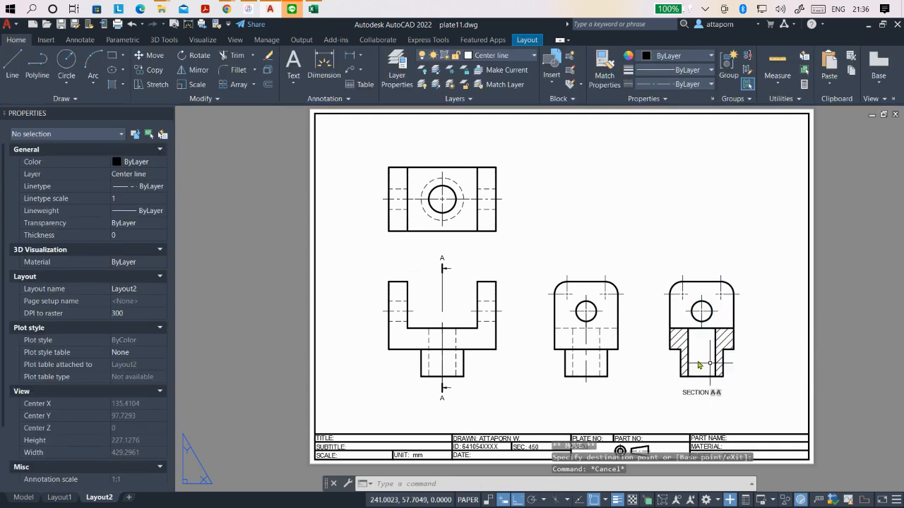
pyautogui.click(678, 346)
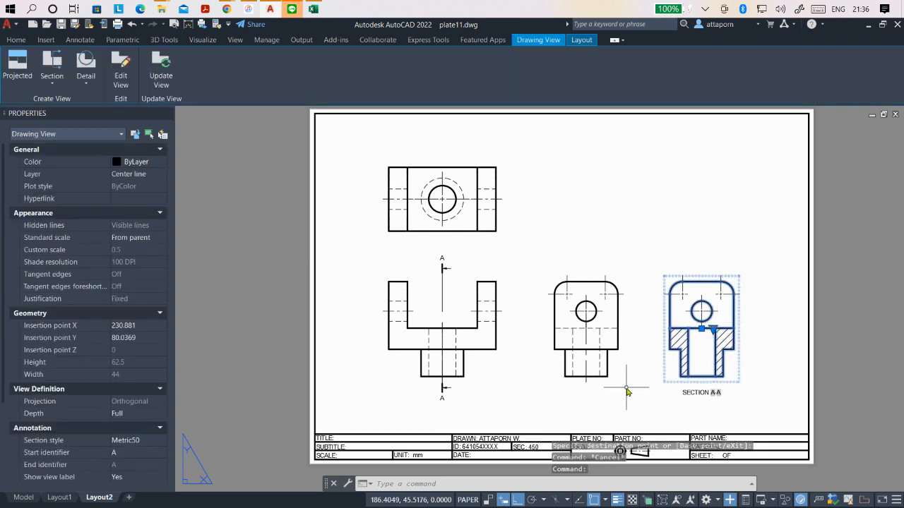
pyautogui.press('Escape')
# - Move the front view and its aligned top view 8 mm horizontally back toward the side view
pyautogui.click(452, 332)
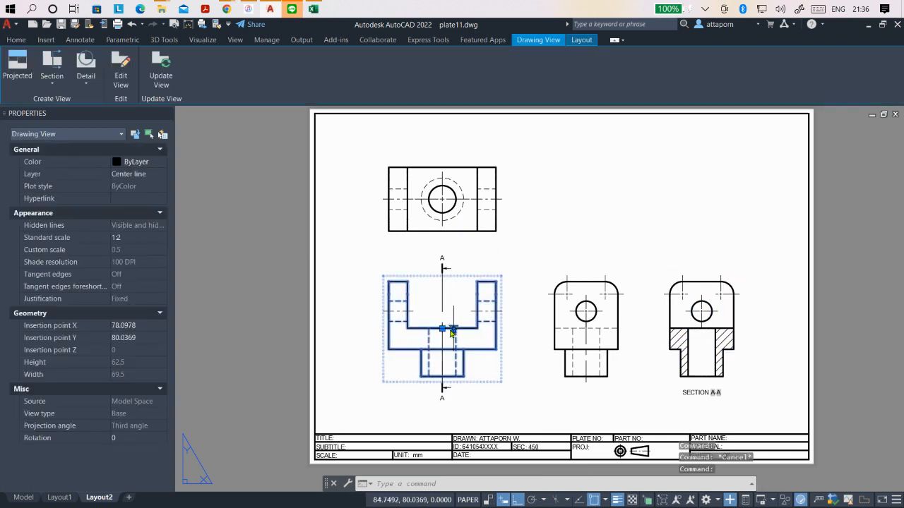
pyautogui.click(442, 329)
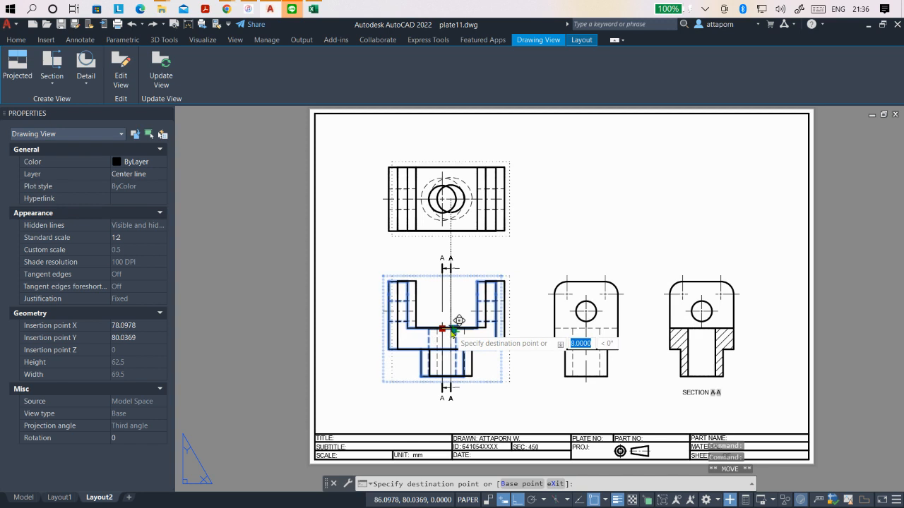
pyautogui.click(455, 330)
pyautogui.press('Escape')
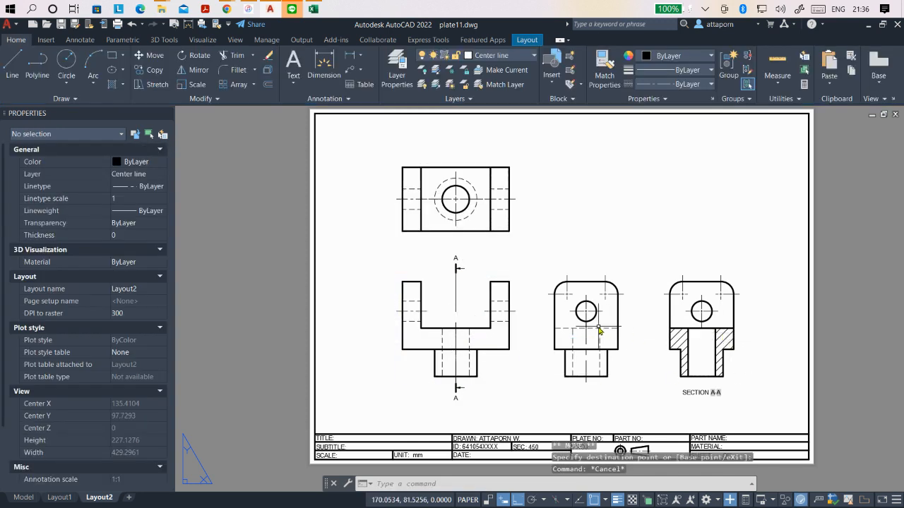
# - Try to shift the side view slightly toward the section view, leaving nothing selected
pyautogui.click(598, 330)
pyautogui.click(586, 328)
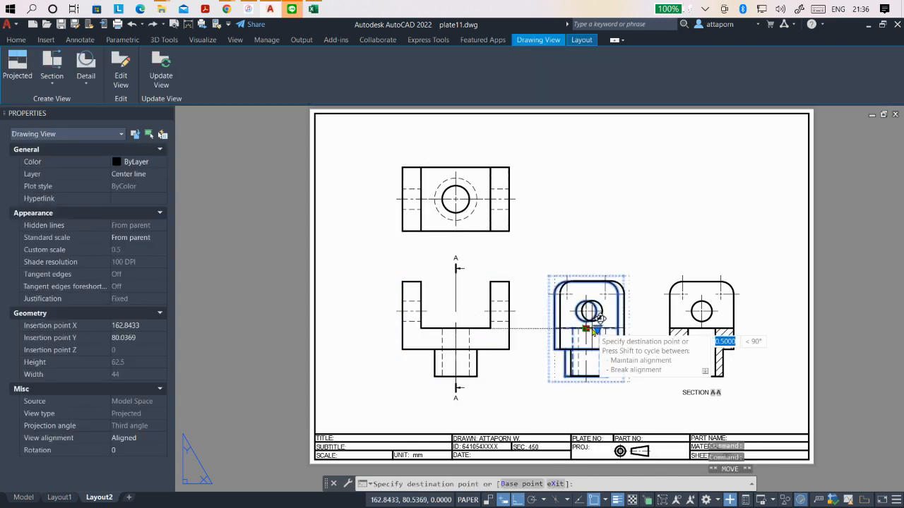
pyautogui.click(595, 331)
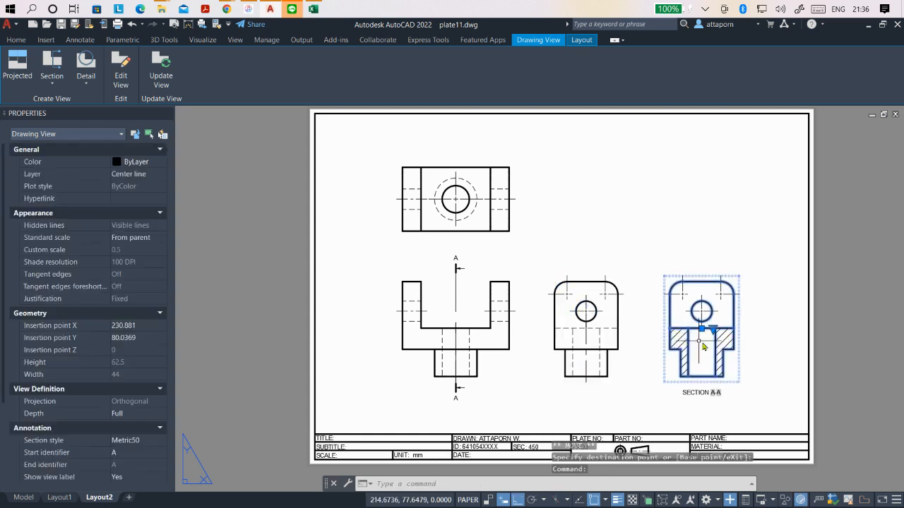
pyautogui.press('Escape')
pyautogui.press('Escape')
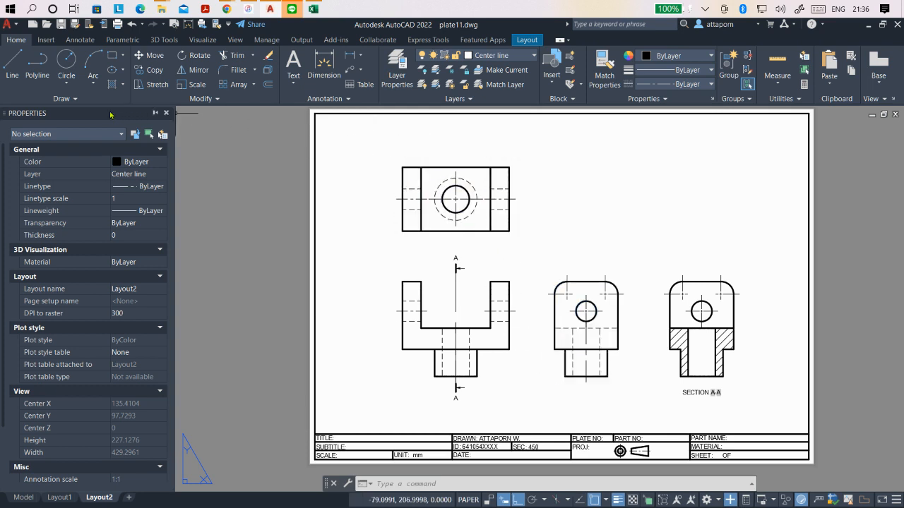
# - Add a diameter dimension to the dashed hidden circle in the top view, placing its text just above the view's upper edge
pyautogui.click(79, 40)
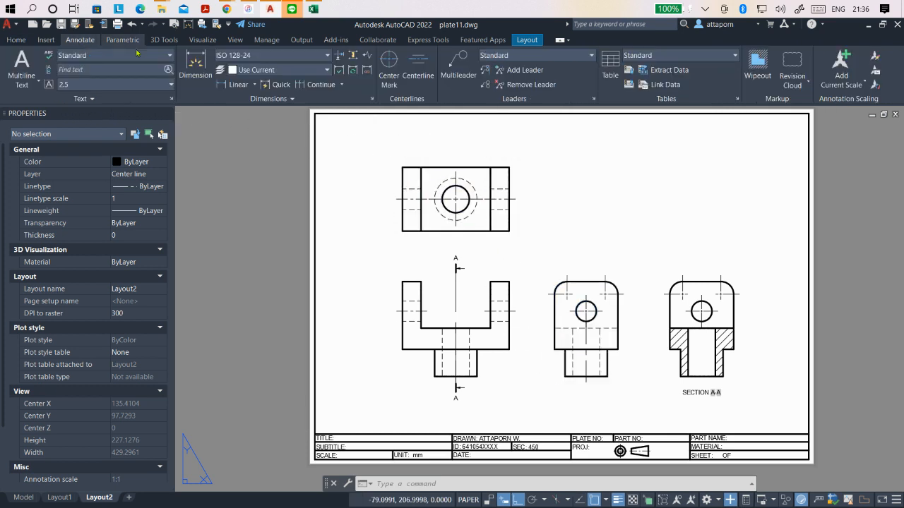
pyautogui.click(254, 87)
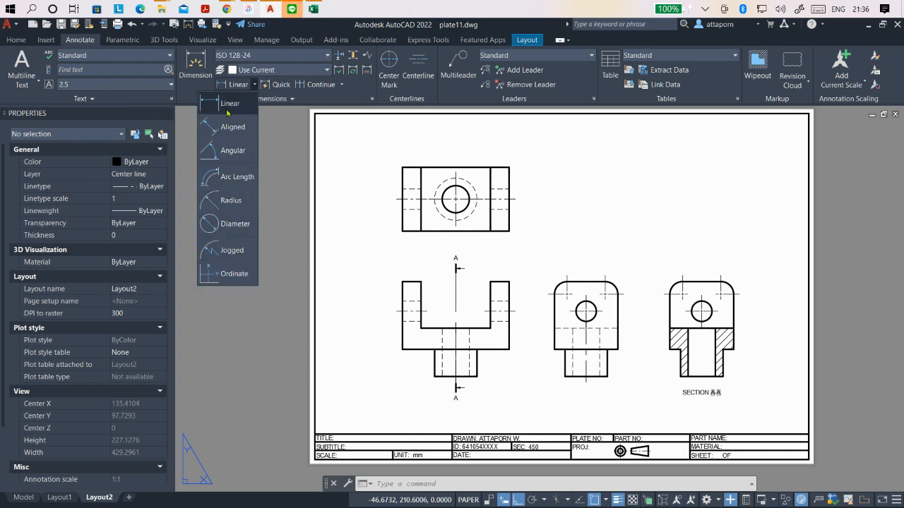
pyautogui.click(231, 226)
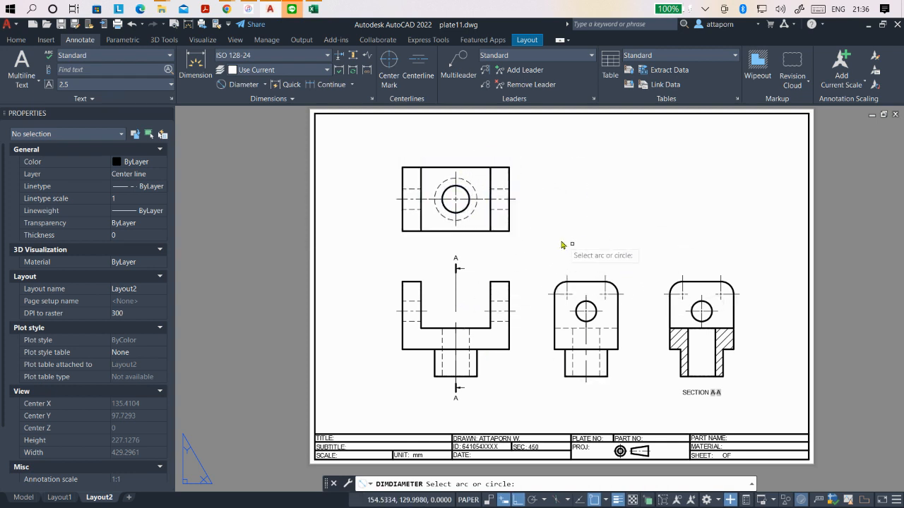
pyautogui.scroll(4, 472, 161)
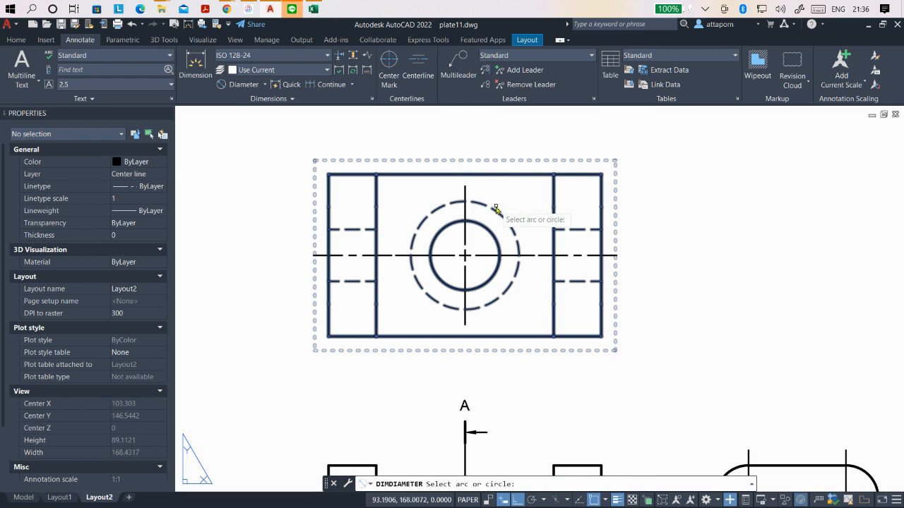
pyautogui.click(497, 213)
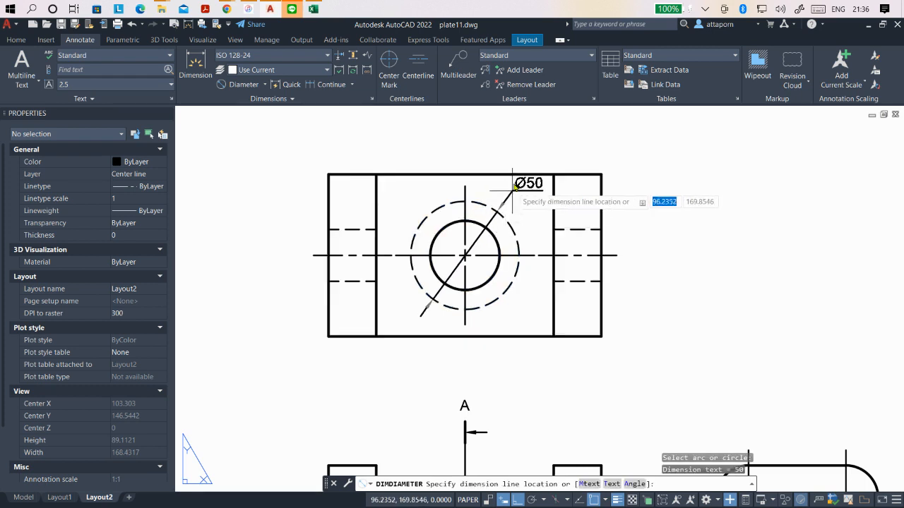
pyautogui.click(542, 156)
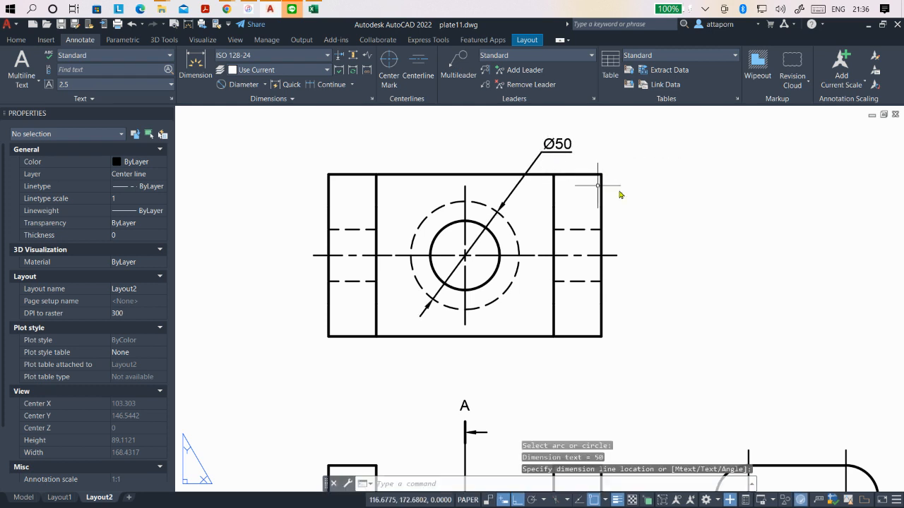
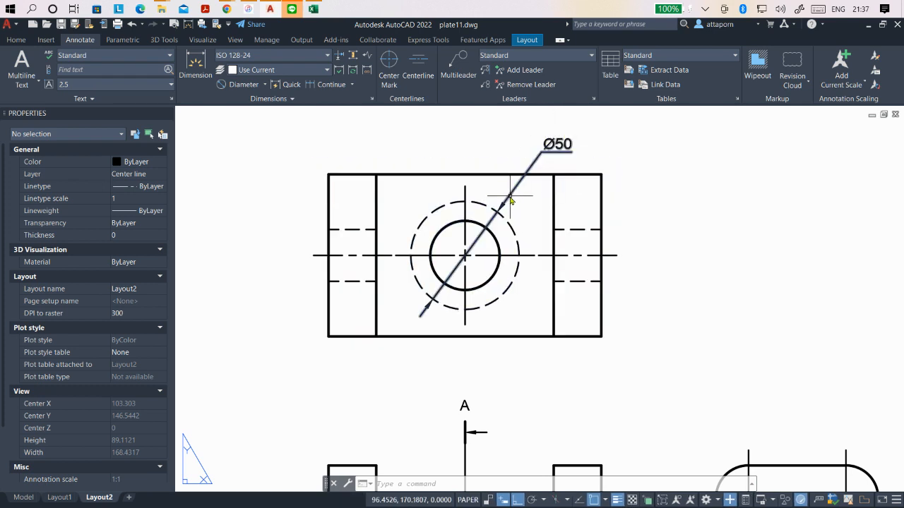
# - Add a diameter dimension to the inner solid circle in the top view, placing its text above the view's upper edge, left of centre
pyautogui.click(240, 85)
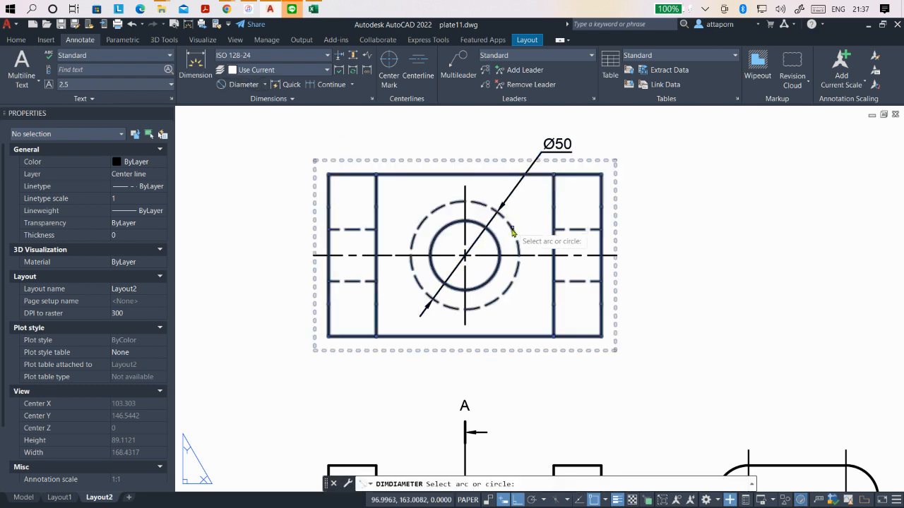
pyautogui.click(497, 243)
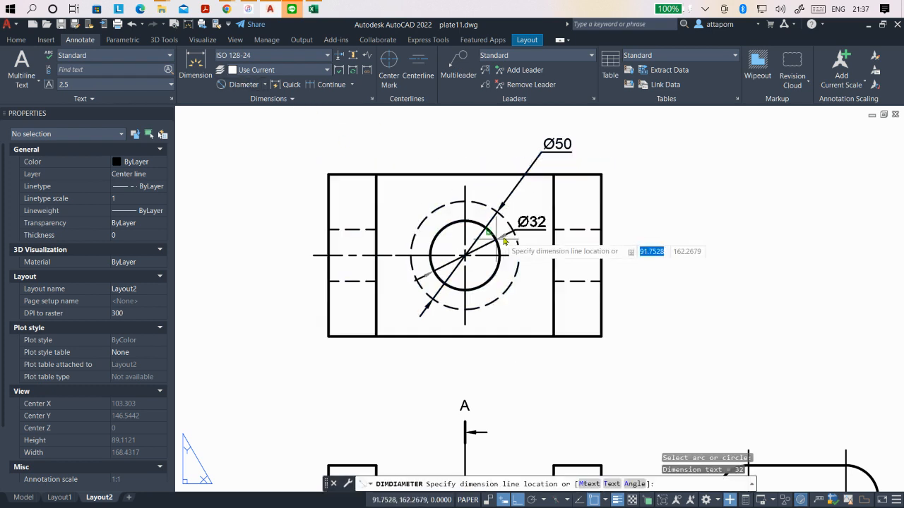
pyautogui.click(418, 152)
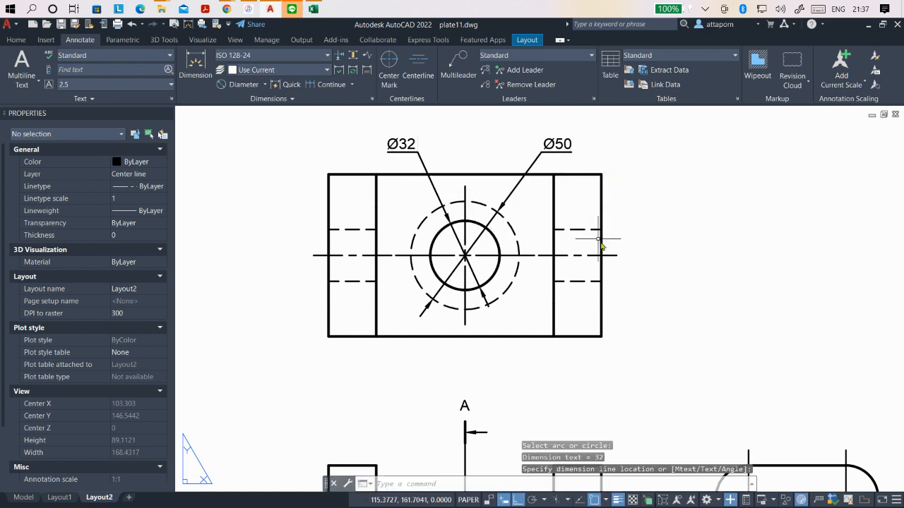
# - Add a diameter dimension to the hole in the side view, placing its text just outside the view toward the section view
pyautogui.scroll(-3, 405, 217)
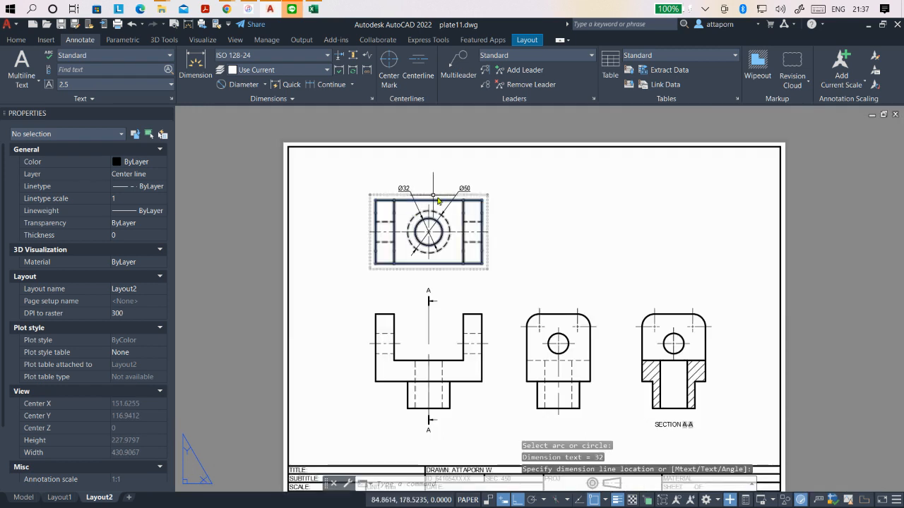
pyautogui.click(240, 84)
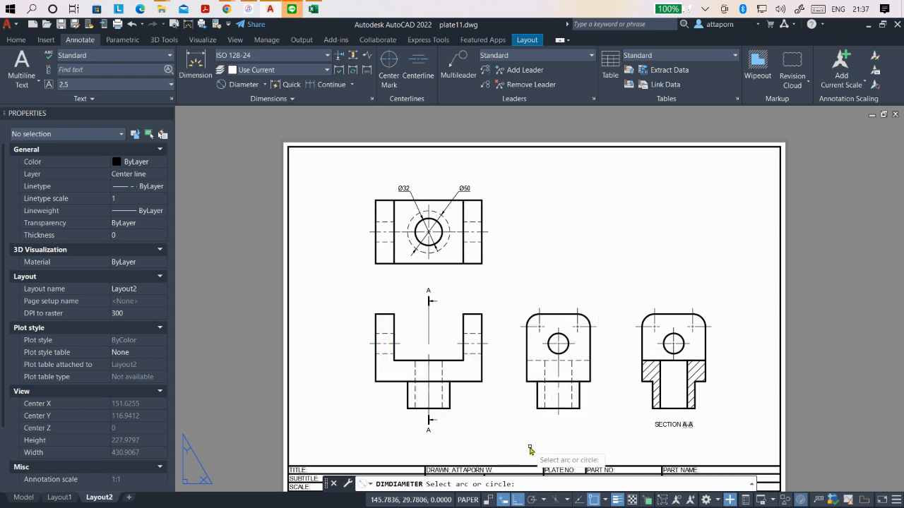
pyautogui.click(567, 343)
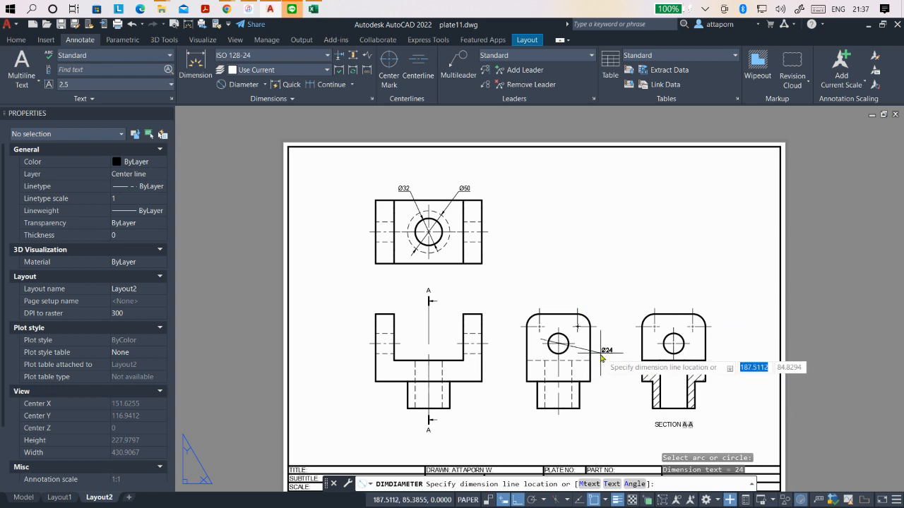
pyautogui.click(602, 357)
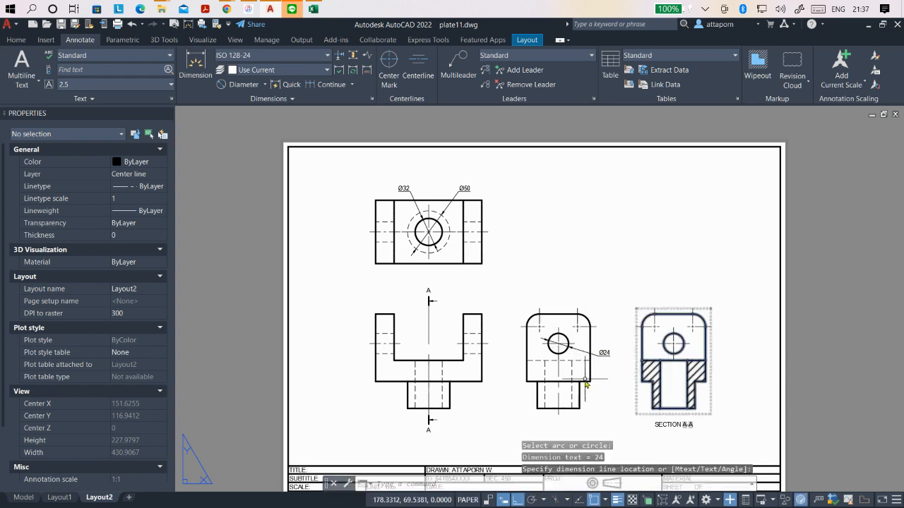
# - Add a radius dimension to the side view's upper-right rounded corner, placing its text outside and above the corner
pyautogui.scroll(2, 586, 383)
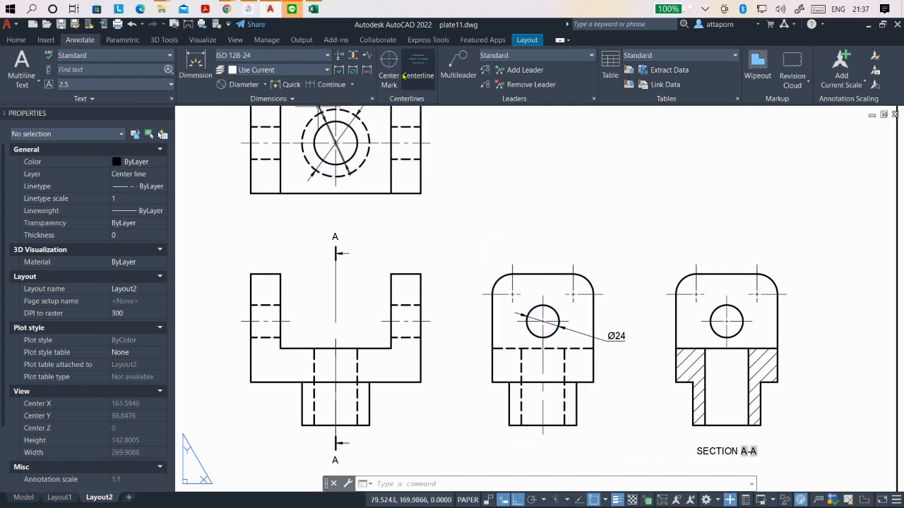
pyautogui.click(263, 85)
pyautogui.click(240, 201)
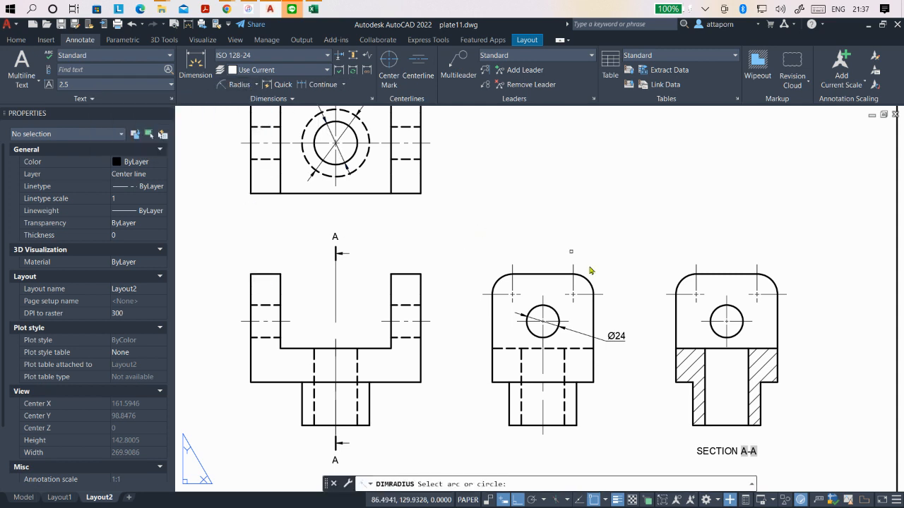
pyautogui.click(588, 284)
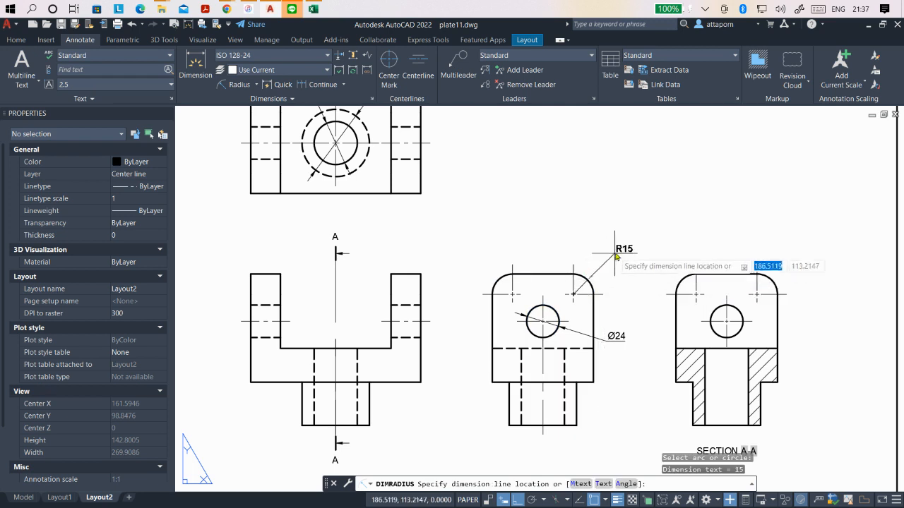
pyautogui.click(613, 262)
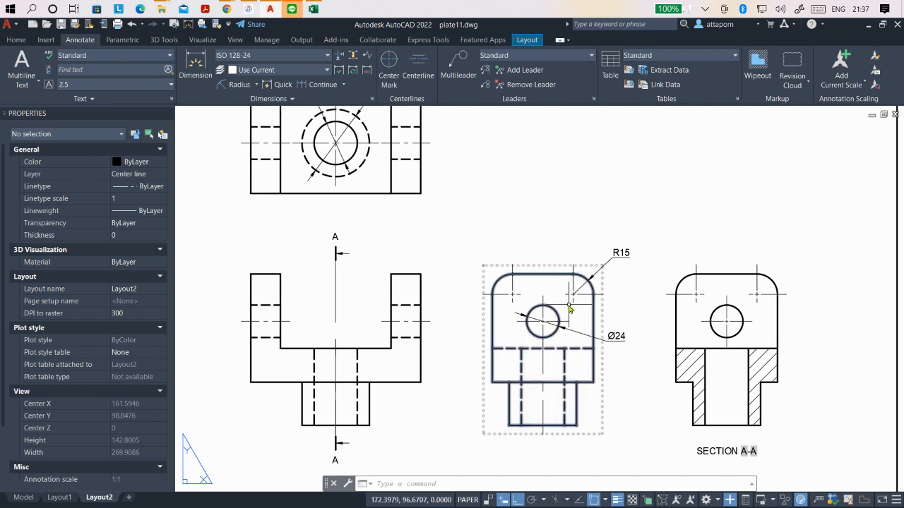
# - Open Plate 11 AutoCAD 3D from the IUP folder in File Explorer and examine the isometric drawing's corner radius and hole callouts
pyautogui.moveTo(163, 10)
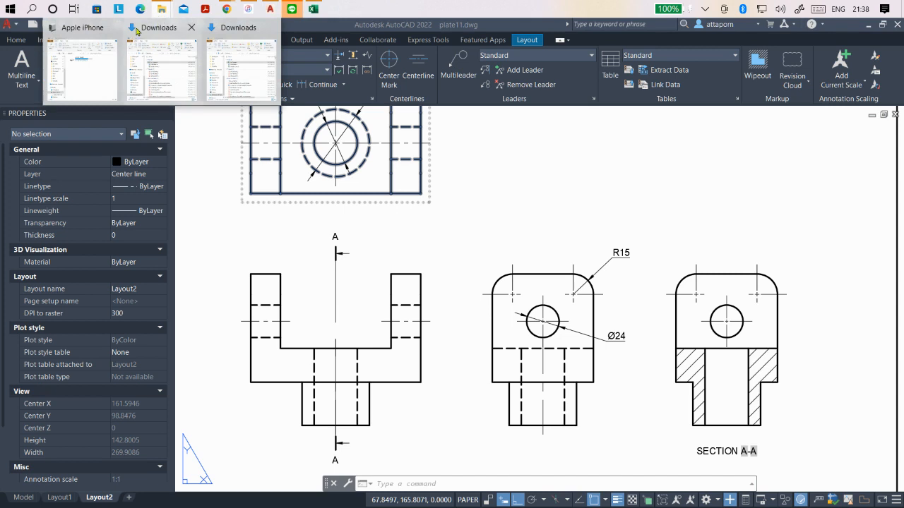
pyautogui.click(173, 81)
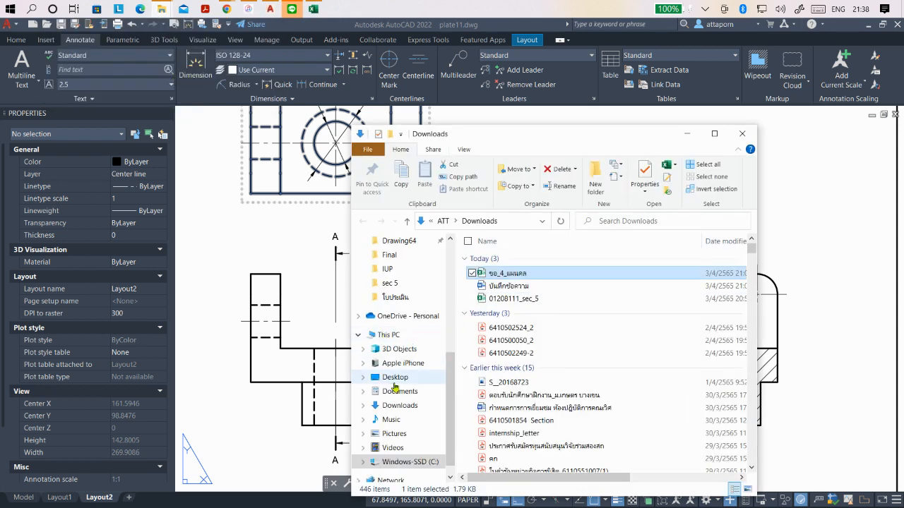
pyautogui.scroll(-1, 397, 380)
pyautogui.scroll(1, 403, 376)
pyautogui.scroll(3, 403, 377)
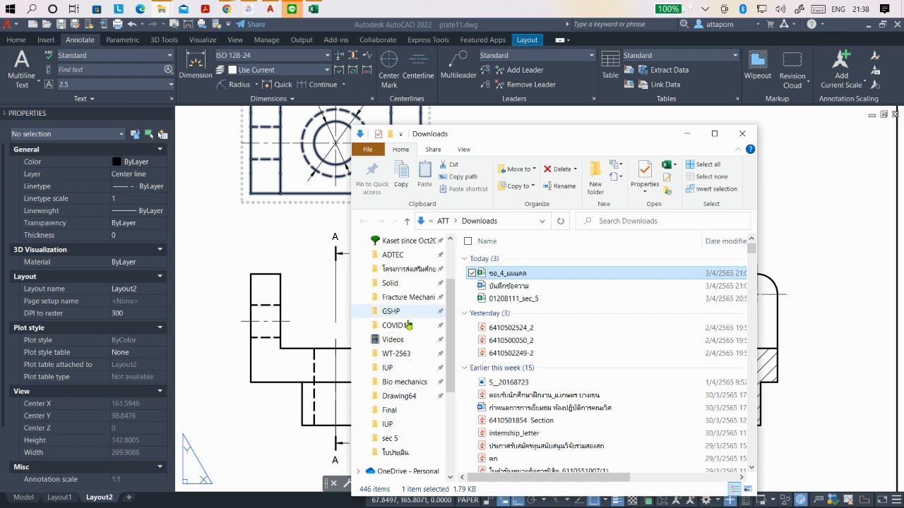
pyautogui.click(388, 424)
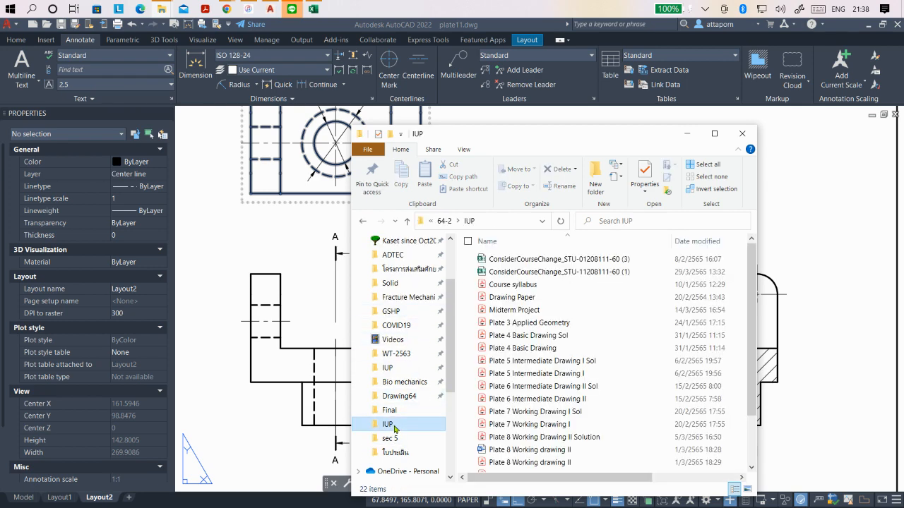
pyautogui.scroll(-2, 484, 324)
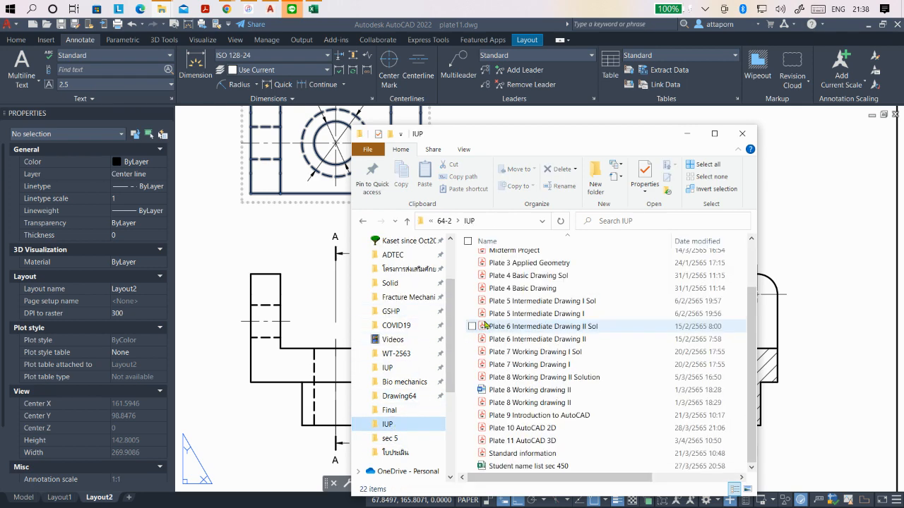
pyautogui.doubleClick(528, 443)
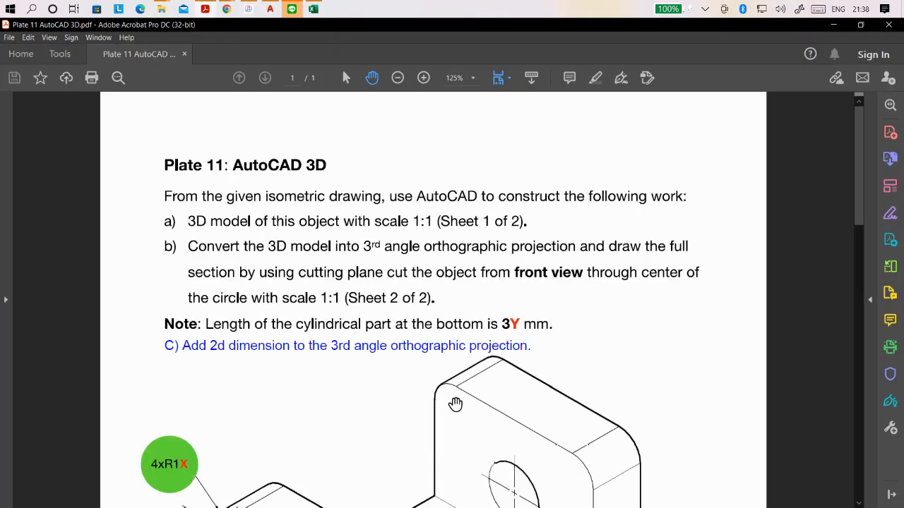
pyautogui.scroll(-2, 413, 297)
pyautogui.scroll(-5, 420, 288)
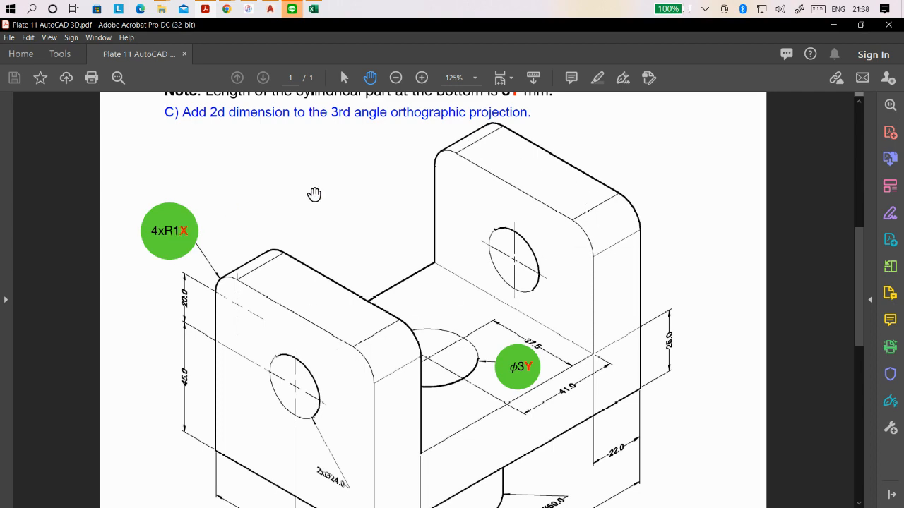
# - Switch back to AutoCAD and add the prefix 2x to the side view's radius dimension text so it reads 2xR15
pyautogui.click(270, 10)
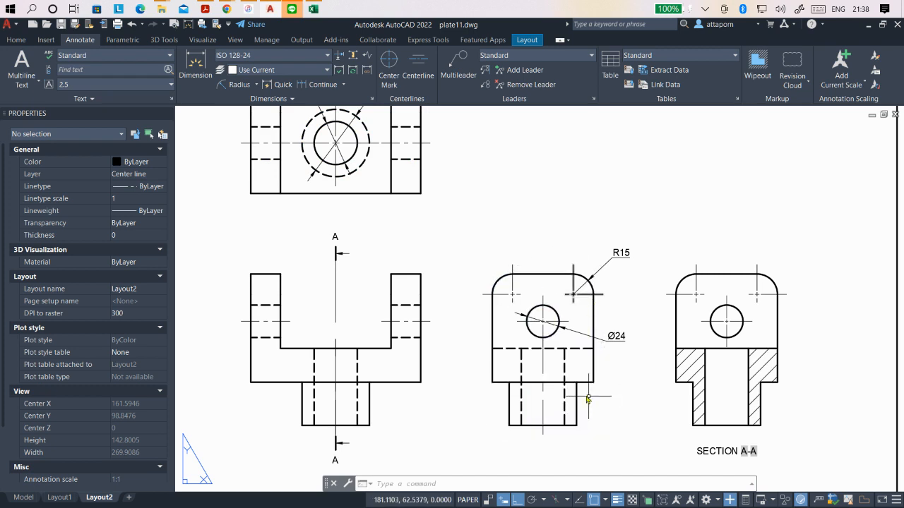
pyautogui.scroll(-2, 580, 393)
pyautogui.scroll(2, 573, 377)
pyautogui.scroll(2, 625, 283)
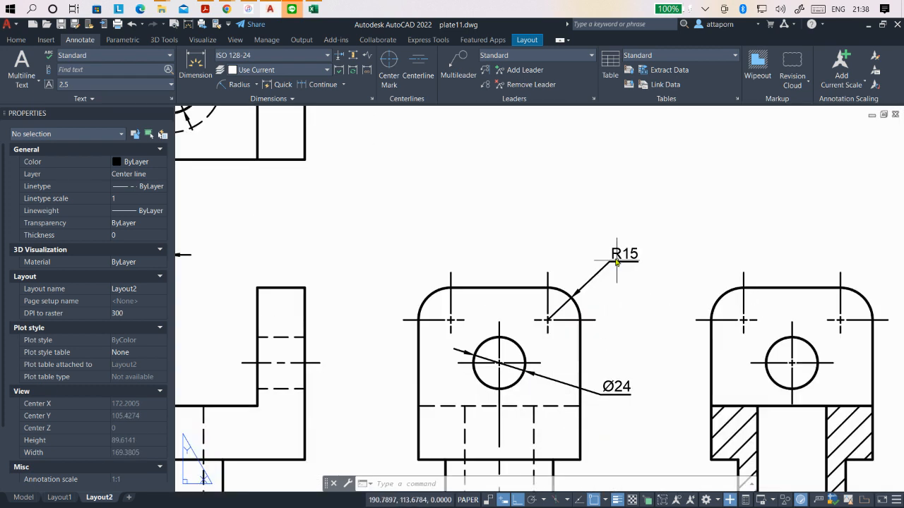
pyautogui.click(614, 259)
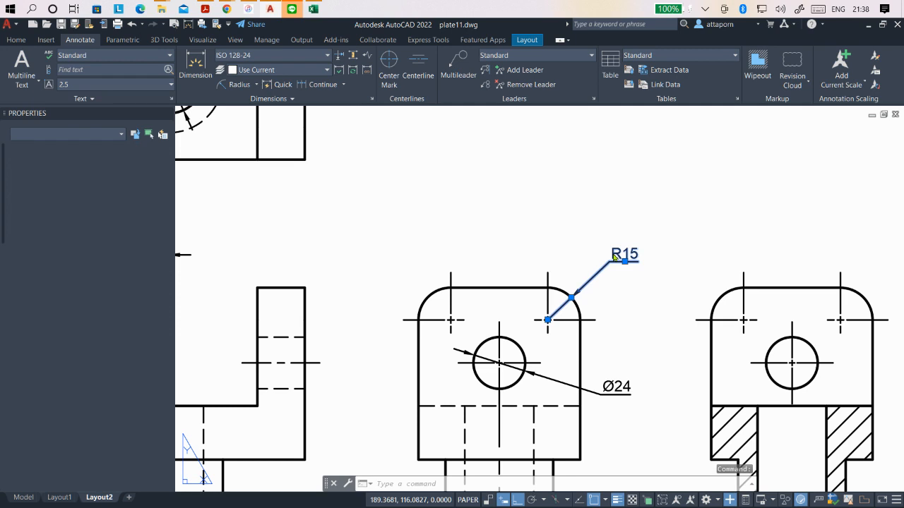
pyautogui.doubleClick(615, 256)
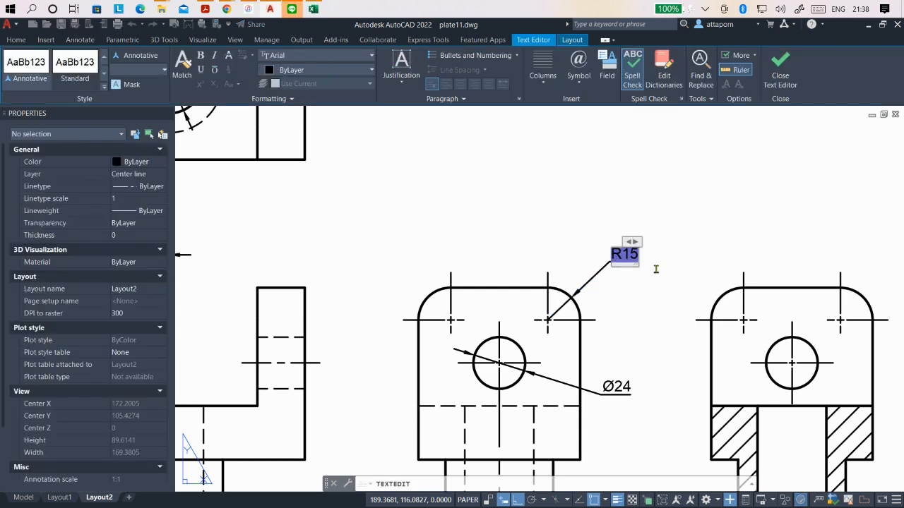
pyautogui.press('Delete')
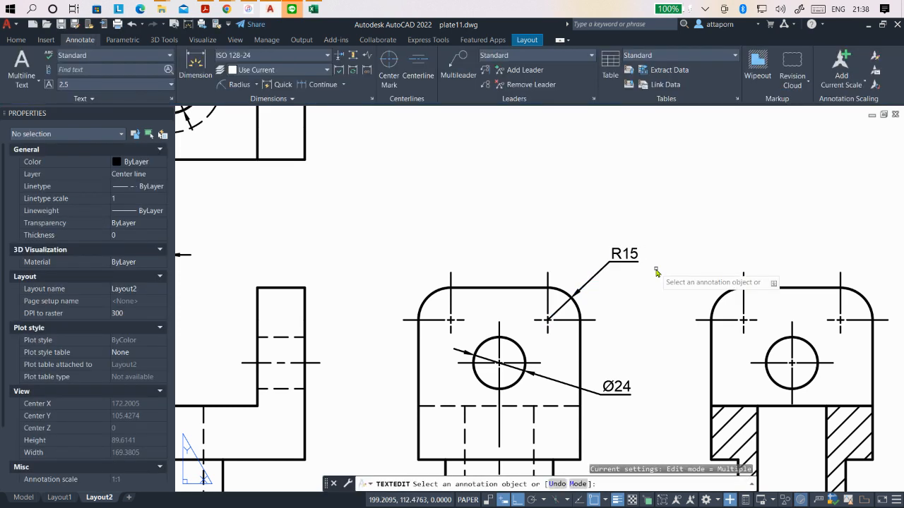
pyautogui.click(613, 256)
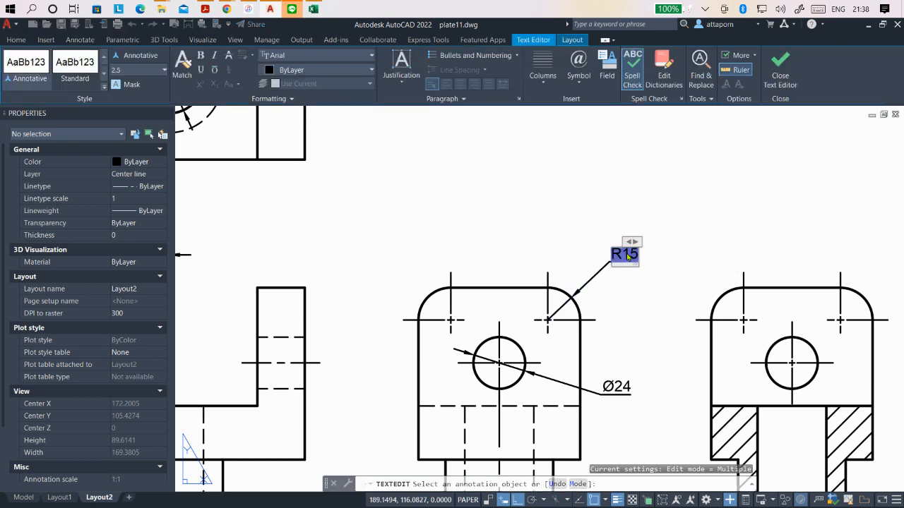
pyautogui.press('Home')
pyautogui.write('2x')
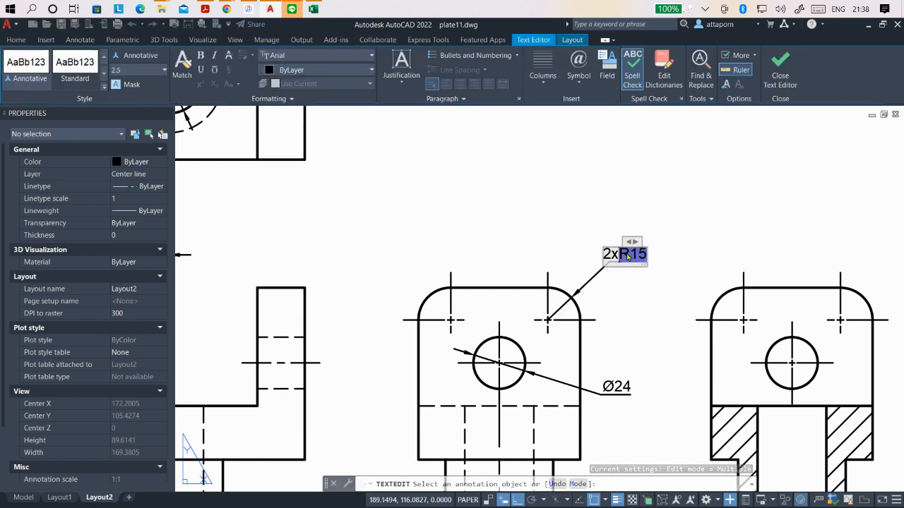
pyautogui.click(578, 214)
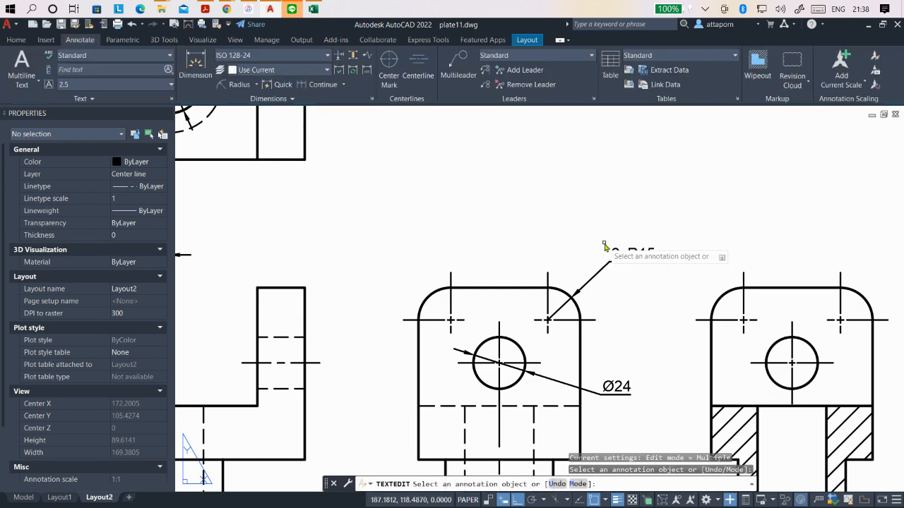
pyautogui.scroll(-5, 707, 262)
pyautogui.press('Escape')
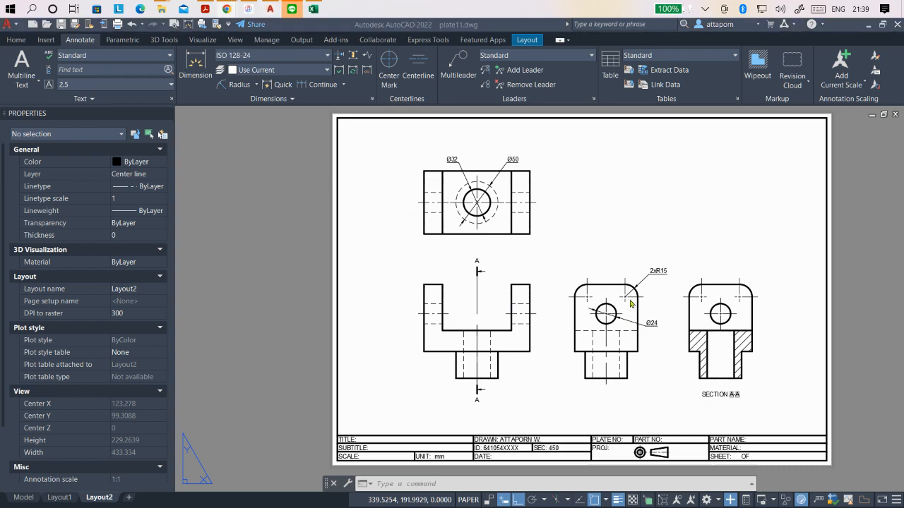
# - Review the diameter and radius dimensions placed on the top and side views
pyautogui.scroll(-2, 446, 313)
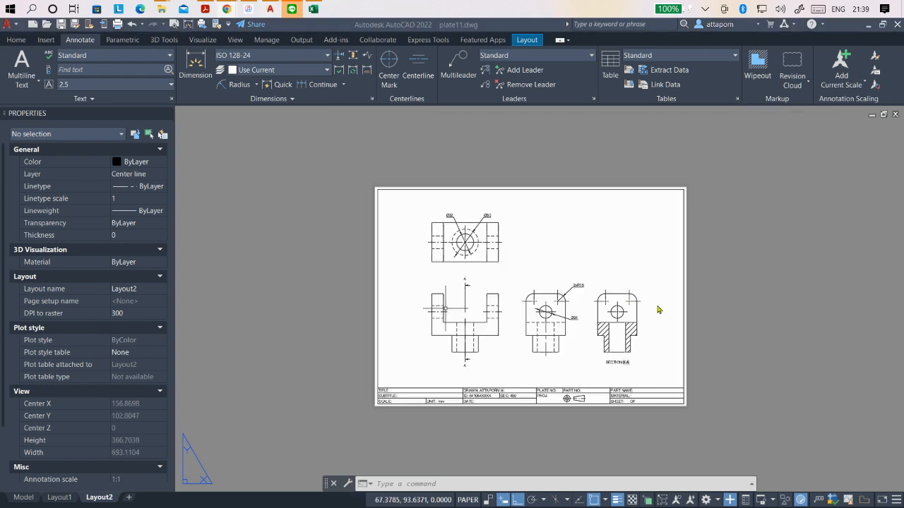
pyautogui.scroll(2, 476, 330)
pyautogui.scroll(2, 625, 254)
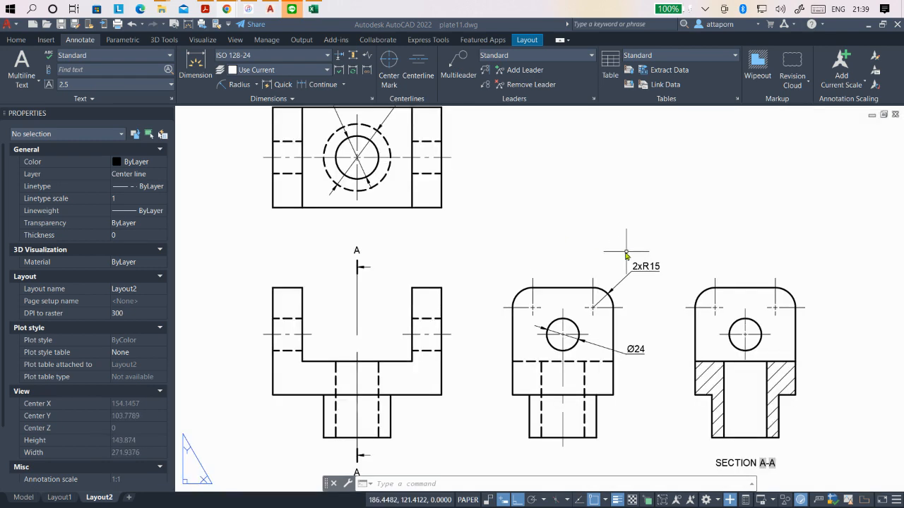
pyautogui.scroll(-2, 593, 288)
pyautogui.scroll(2, 453, 172)
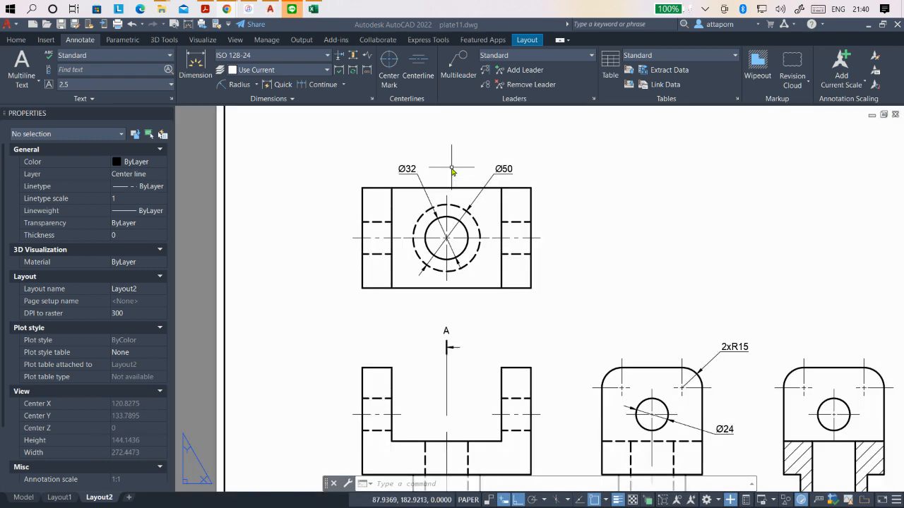
pyautogui.scroll(-2, 453, 173)
pyautogui.scroll(2, 454, 175)
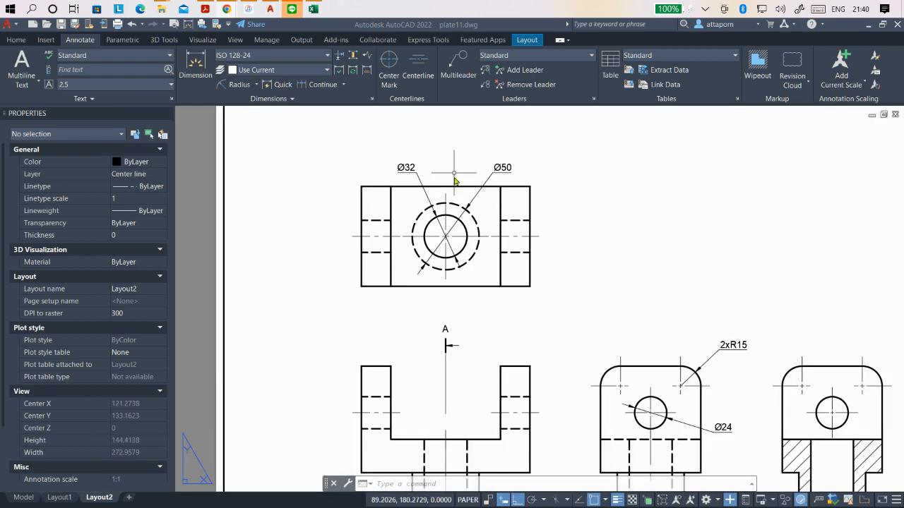
pyautogui.scroll(-2, 456, 181)
pyautogui.scroll(2, 441, 279)
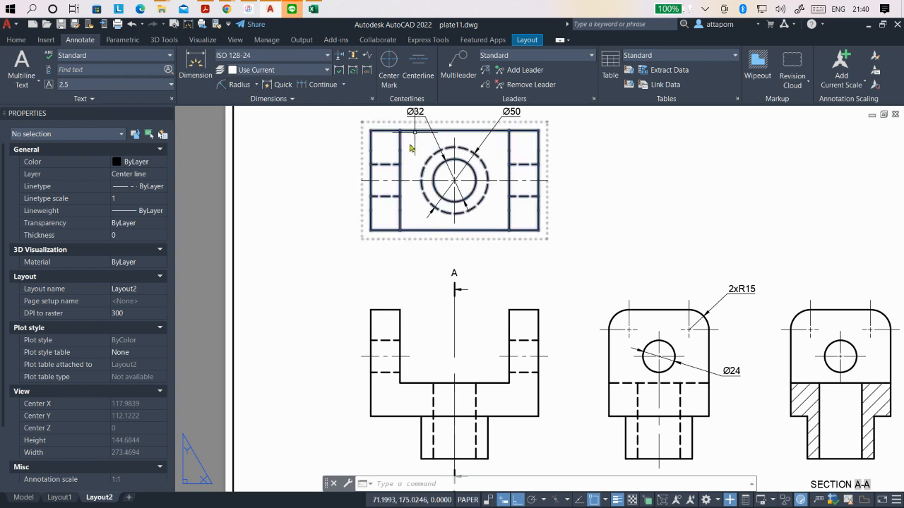
pyautogui.scroll(-3, 410, 147)
pyautogui.scroll(3, 406, 183)
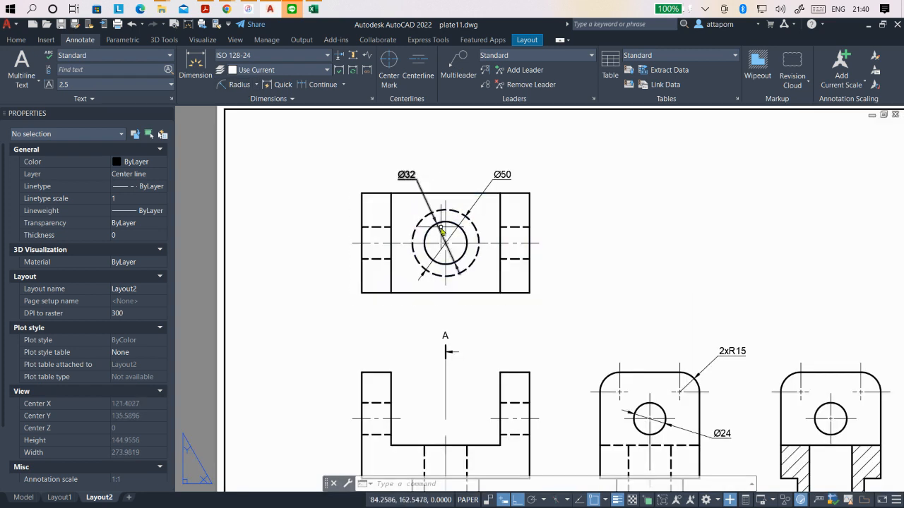
# - Turn off Dim line forced for the two diameter dimensions in the top view and the diameter dimension in the side view
pyautogui.click(440, 234)
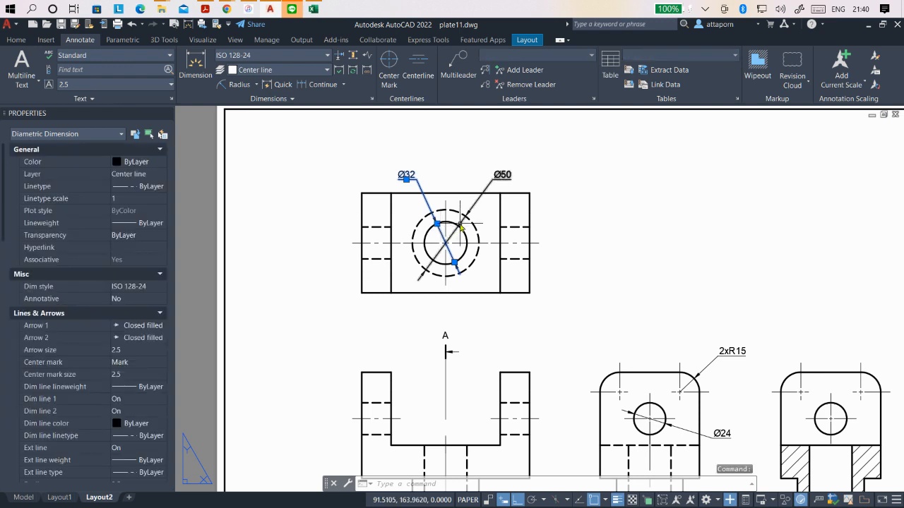
pyautogui.click(460, 226)
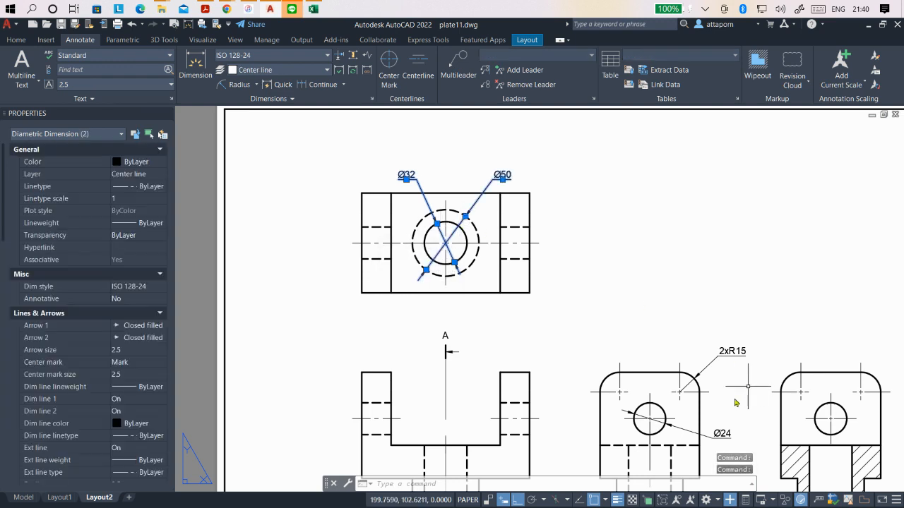
pyautogui.click(674, 434)
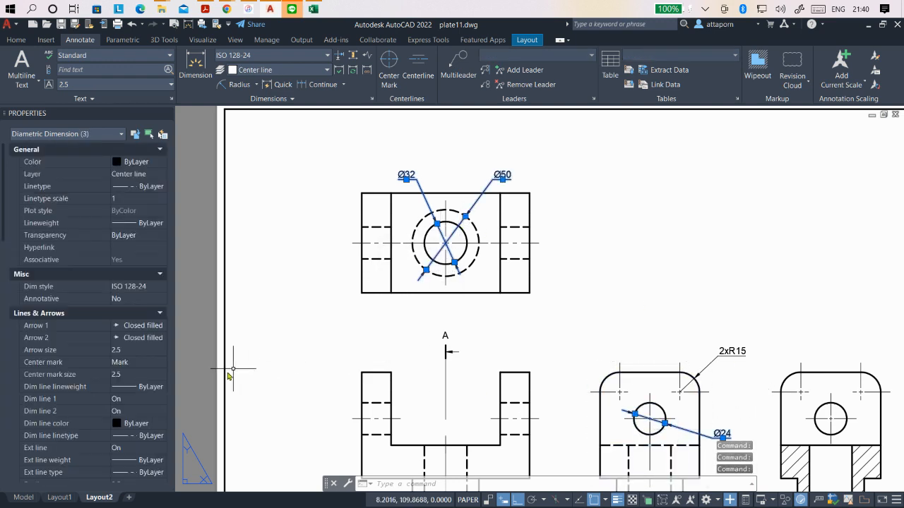
pyautogui.scroll(-3, 71, 394)
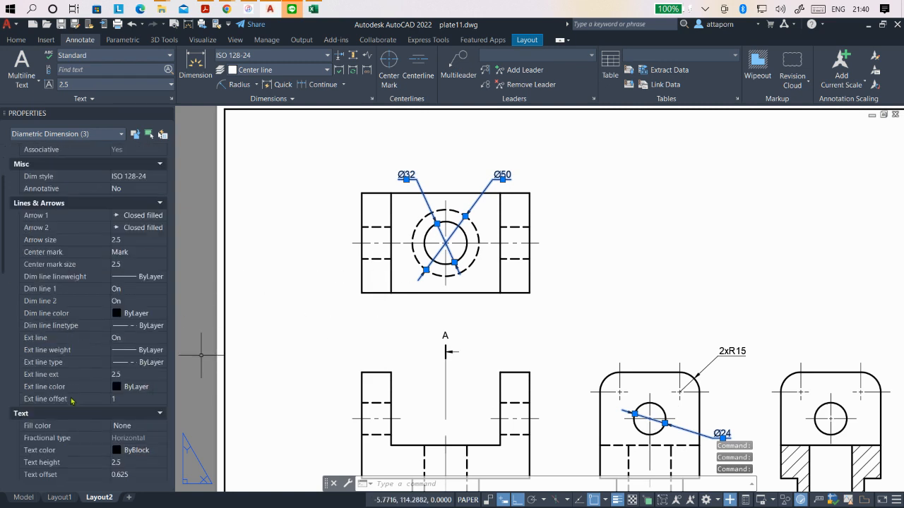
pyautogui.scroll(-8, 72, 401)
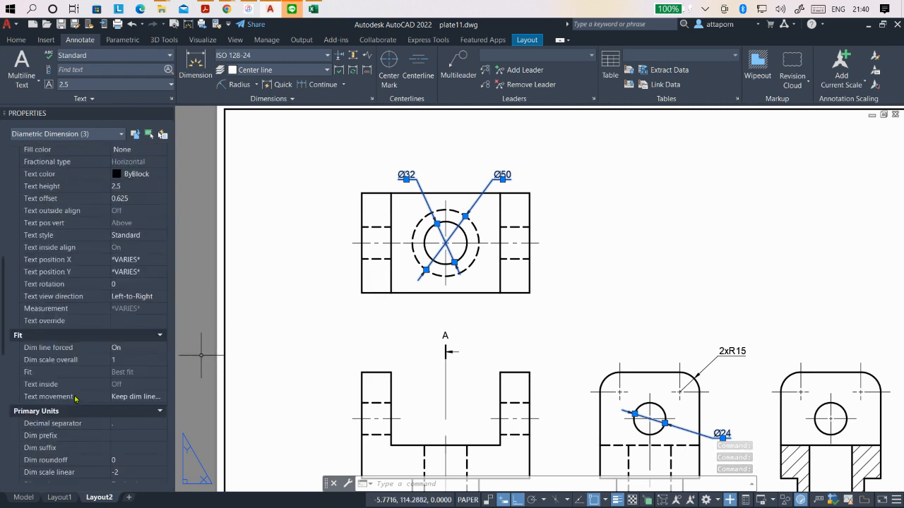
pyautogui.click(128, 345)
pyautogui.click(130, 351)
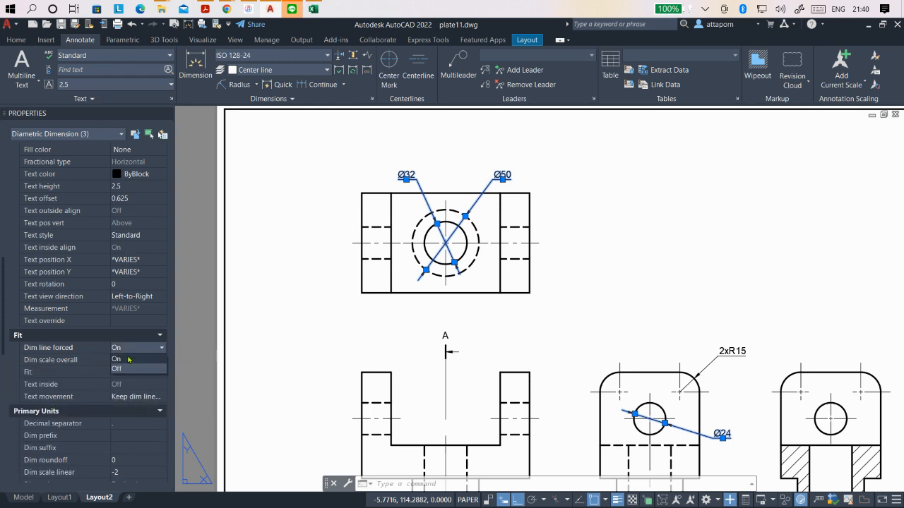
pyautogui.click(129, 361)
pyautogui.press('Escape')
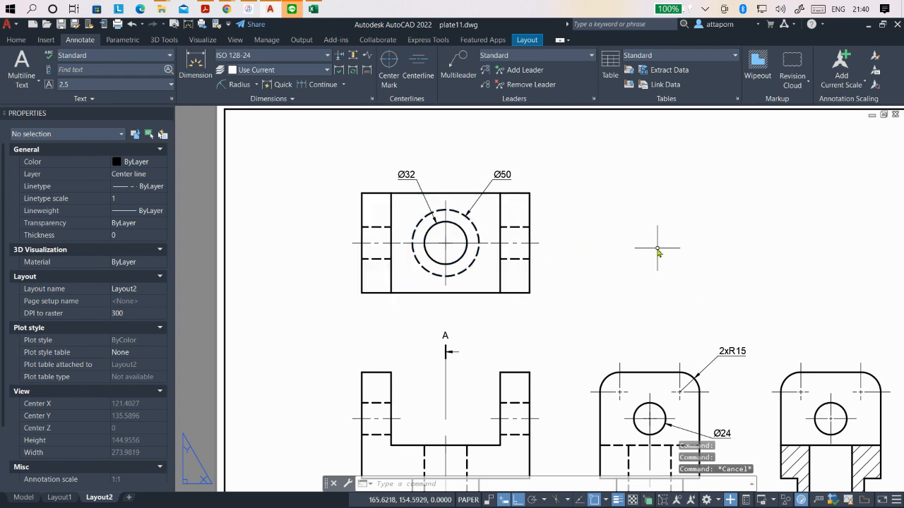
pyautogui.scroll(-2, 503, 204)
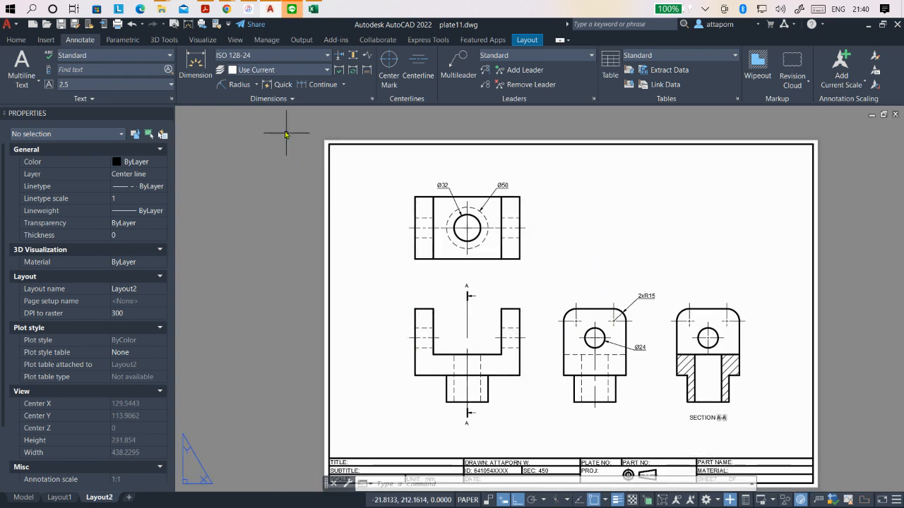
pyautogui.click(257, 84)
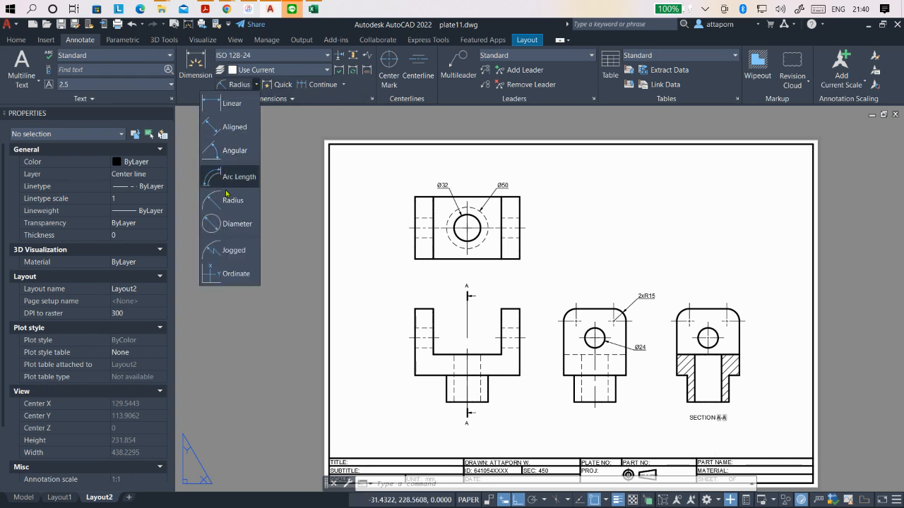
pyautogui.click(229, 106)
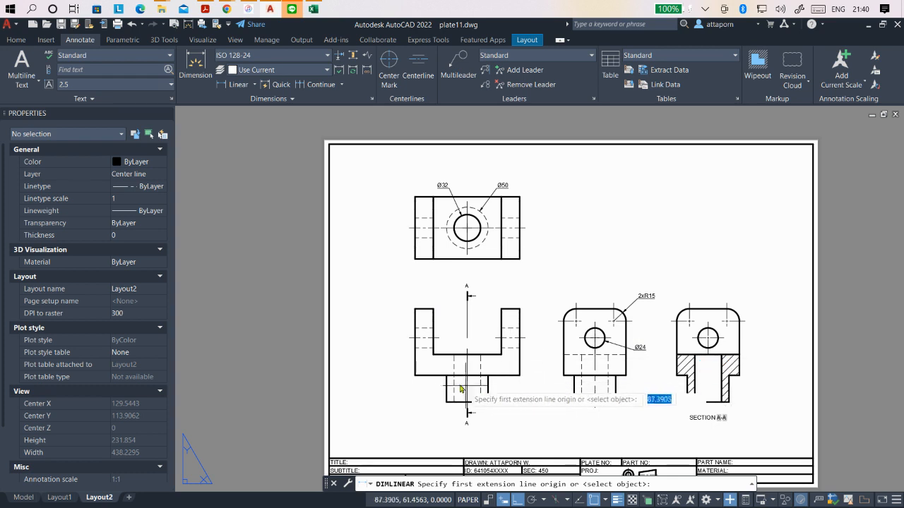
pyautogui.click(415, 309)
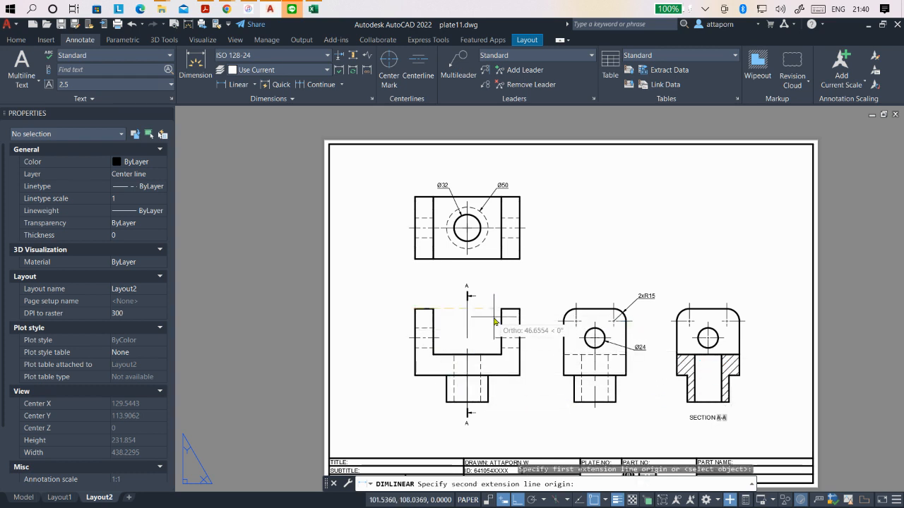
pyautogui.click(519, 311)
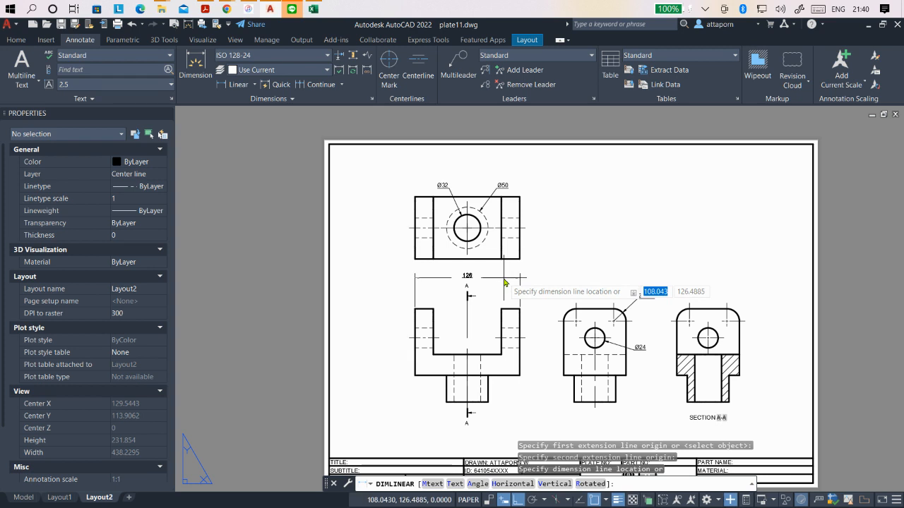
pyautogui.press('Escape')
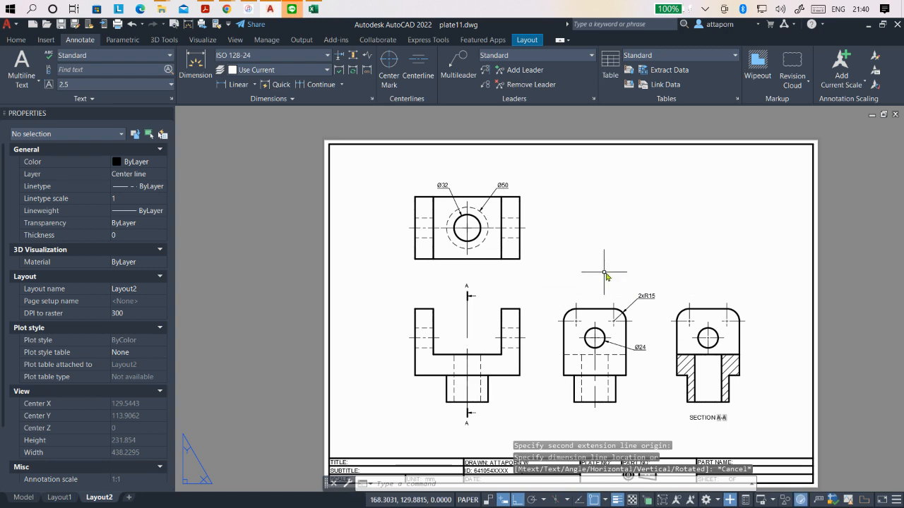
# - Move the three diameter dimensions and the 2xR15 radius dimension to the Dimension line layer, and make that layer current
pyautogui.scroll(1, 656, 259)
pyautogui.scroll(-1, 652, 269)
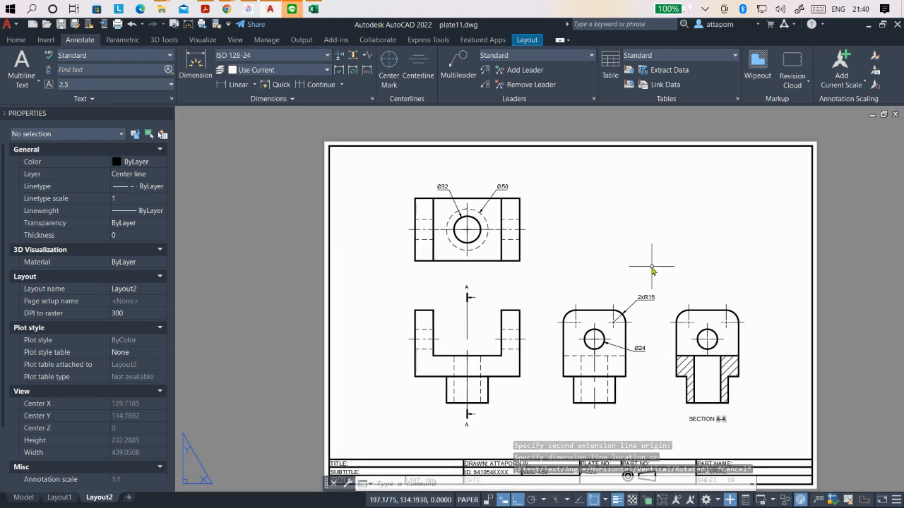
pyautogui.scroll(1, 651, 268)
pyautogui.scroll(-1, 652, 267)
pyautogui.scroll(1, 652, 268)
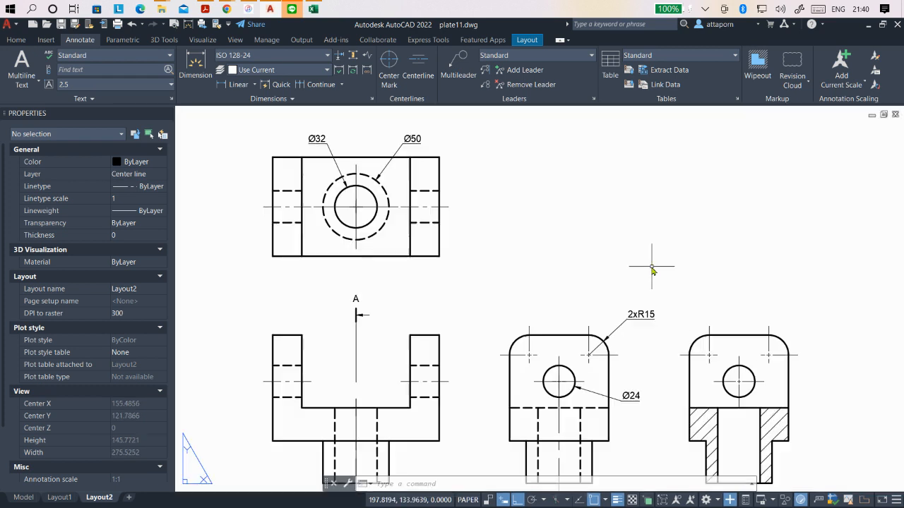
pyautogui.click(397, 154)
pyautogui.click(330, 151)
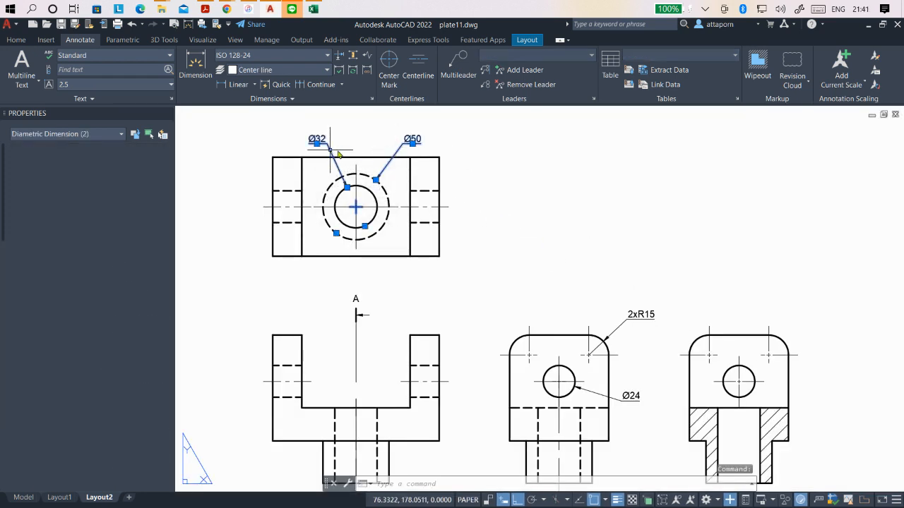
pyautogui.click(619, 332)
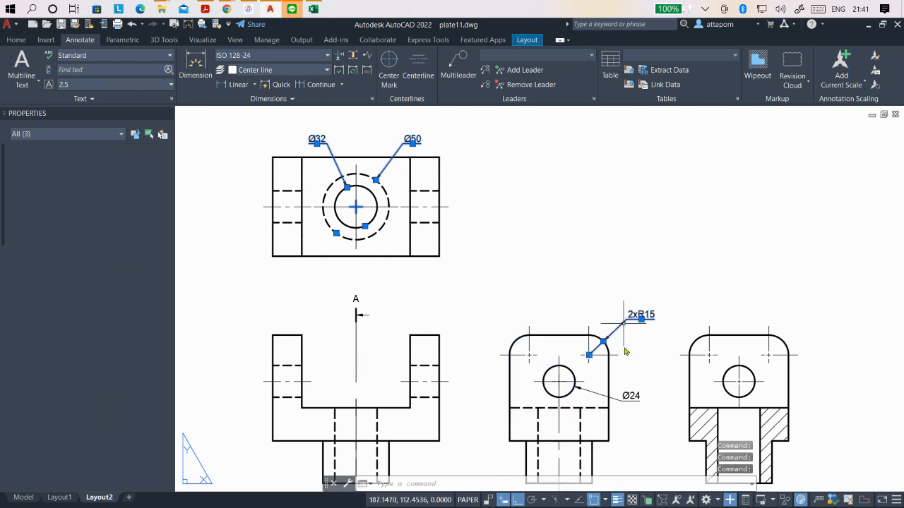
pyautogui.click(616, 402)
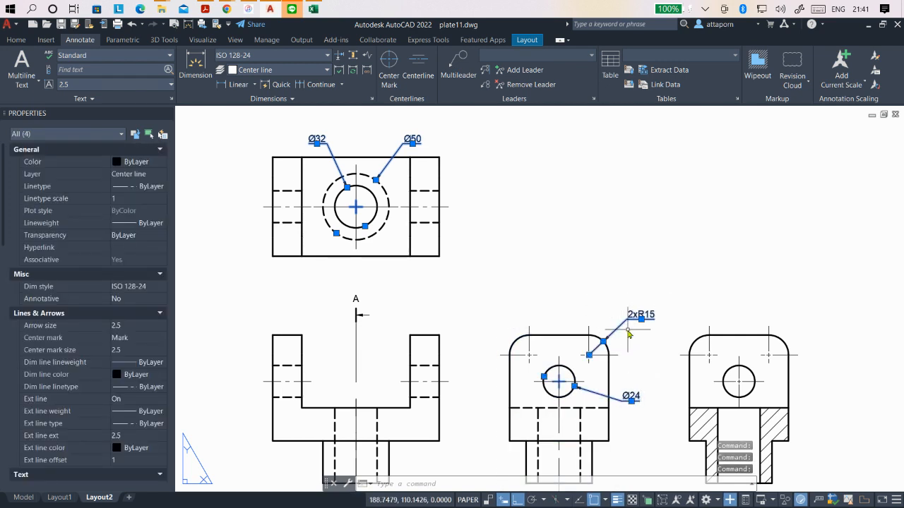
pyautogui.scroll(-2, 551, 285)
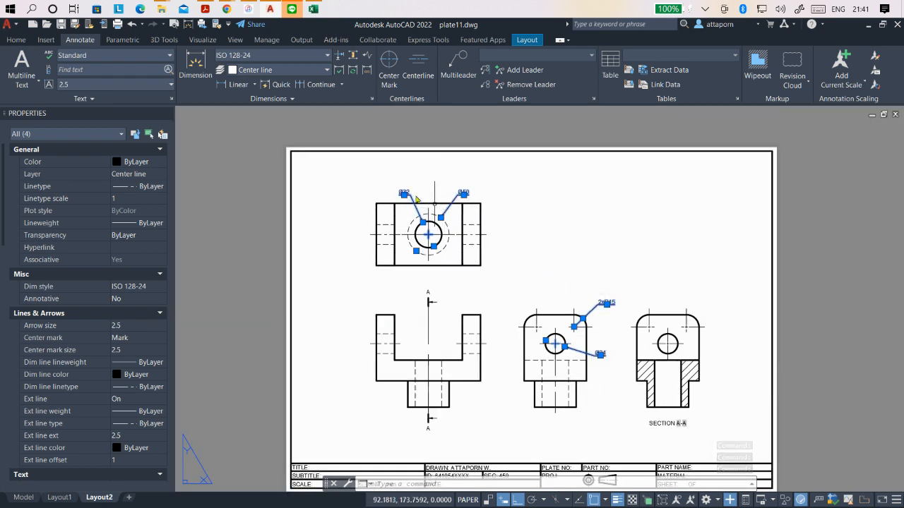
pyautogui.click(15, 41)
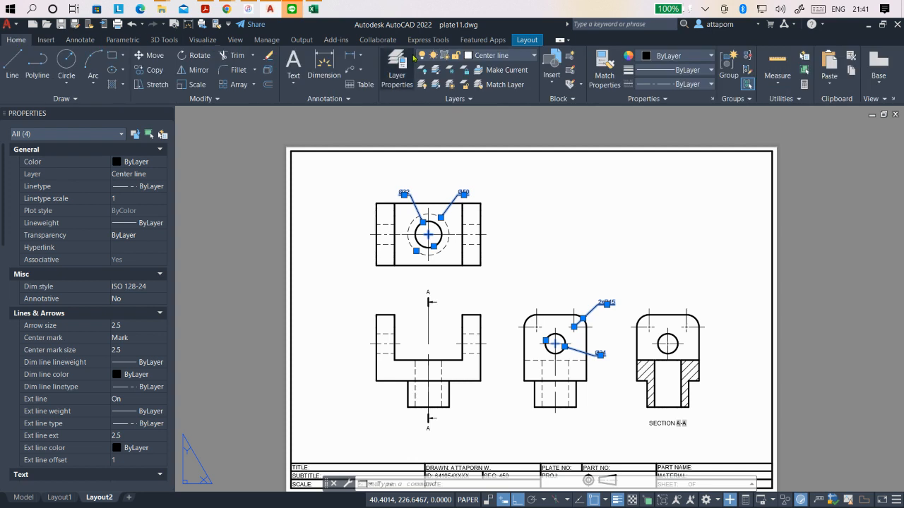
pyautogui.click(497, 57)
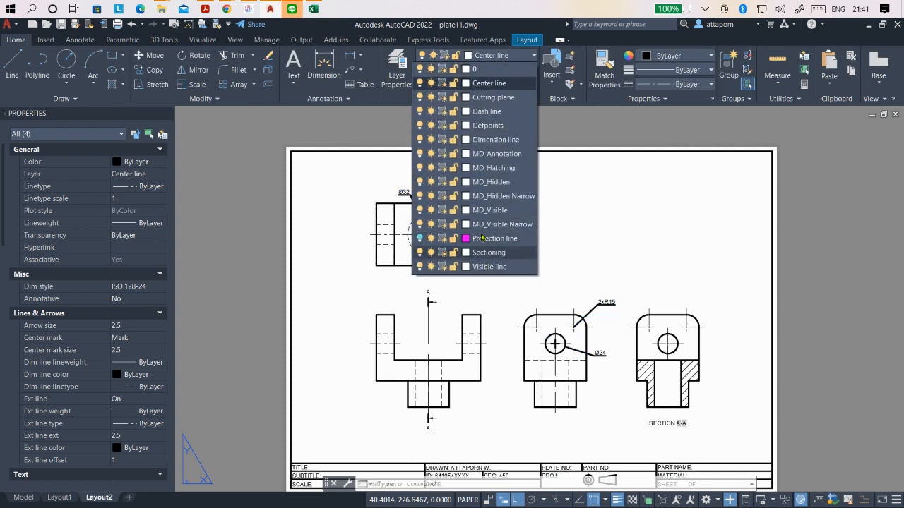
pyautogui.click(480, 140)
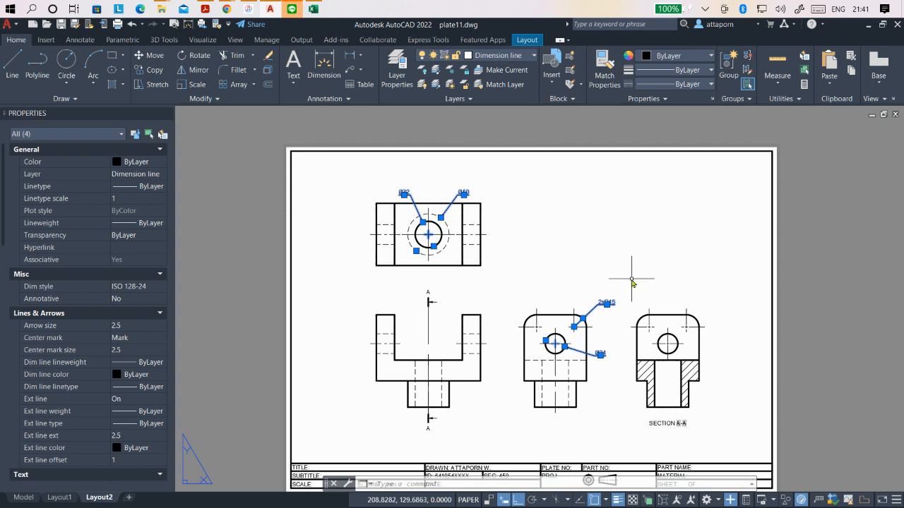
pyautogui.press('Escape')
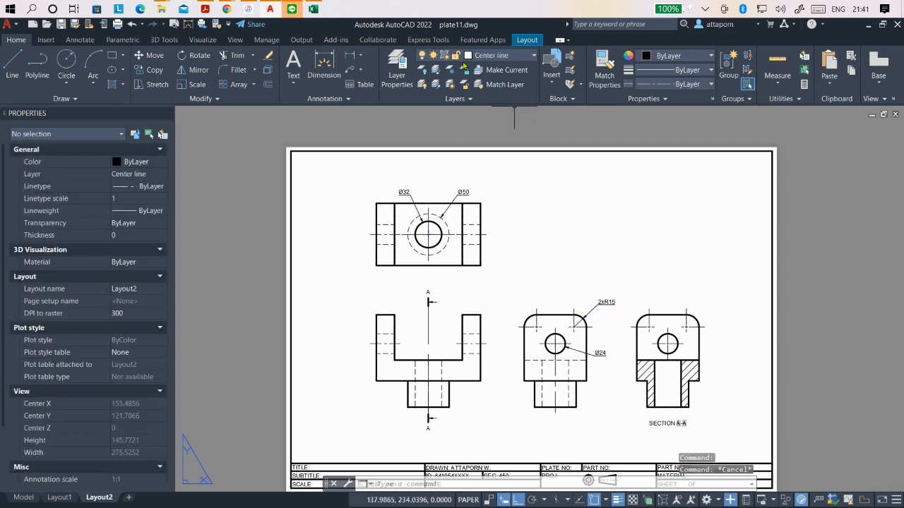
pyautogui.click(483, 57)
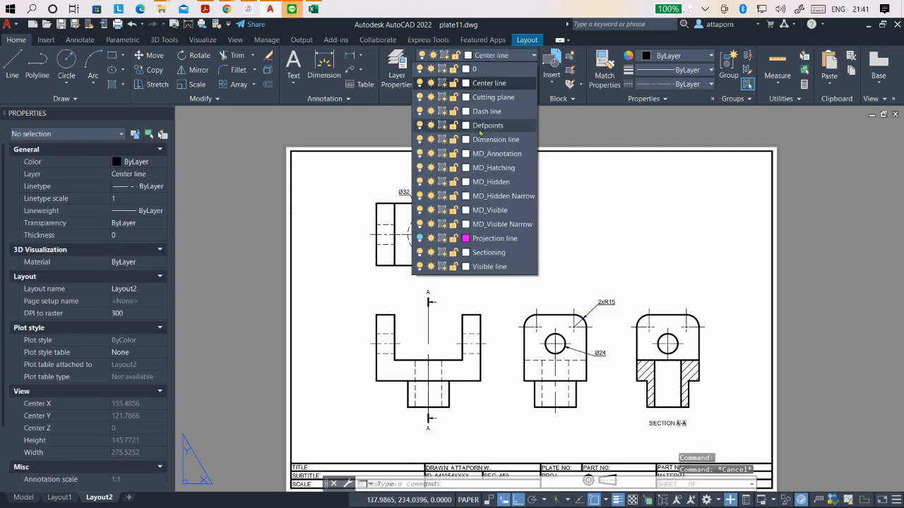
pyautogui.click(480, 139)
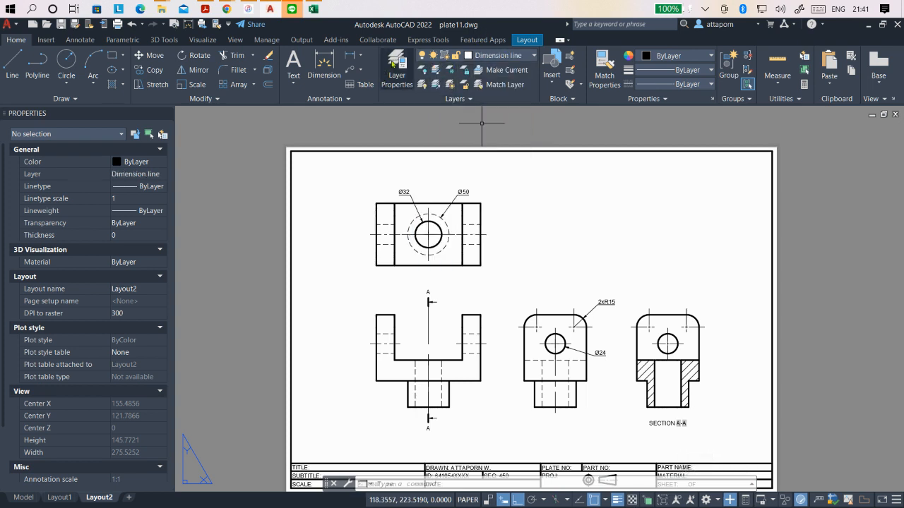
pyautogui.click(80, 40)
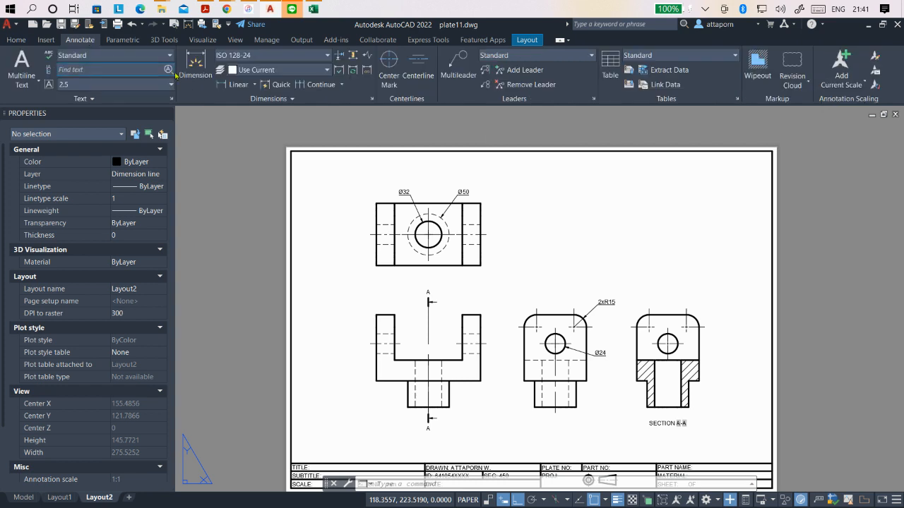
pyautogui.click(235, 85)
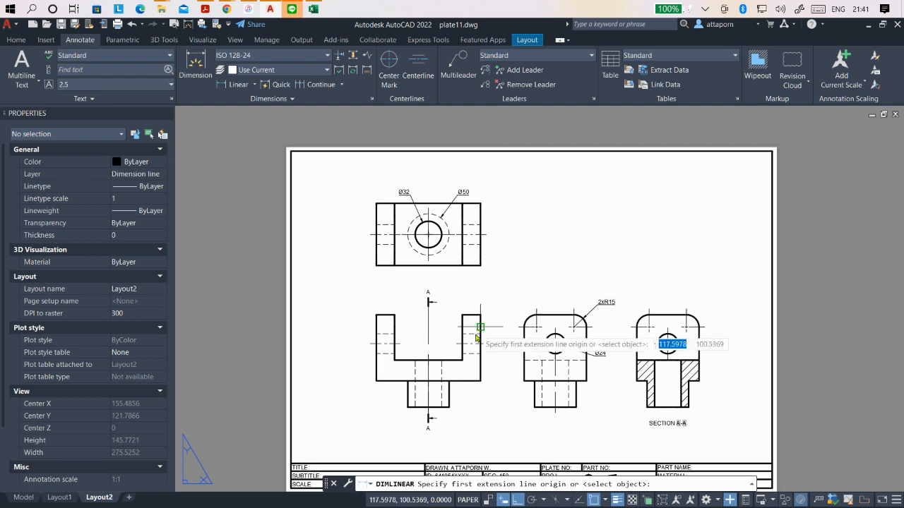
pyautogui.scroll(-2, 456, 382)
pyautogui.scroll(4, 445, 283)
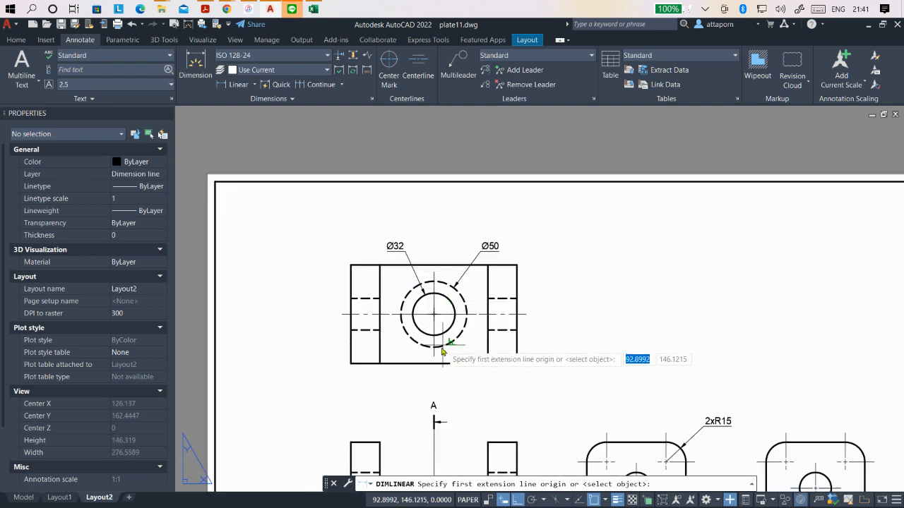
pyautogui.click(350, 363)
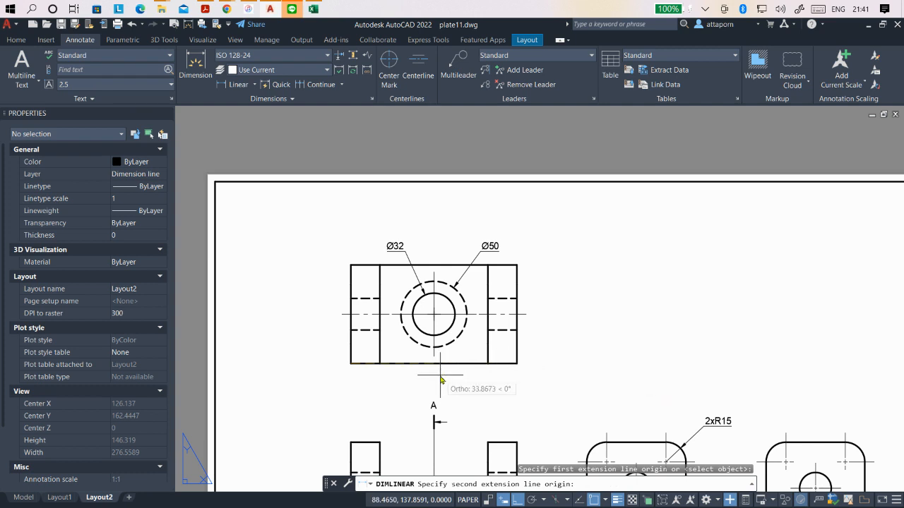
pyautogui.press('Escape')
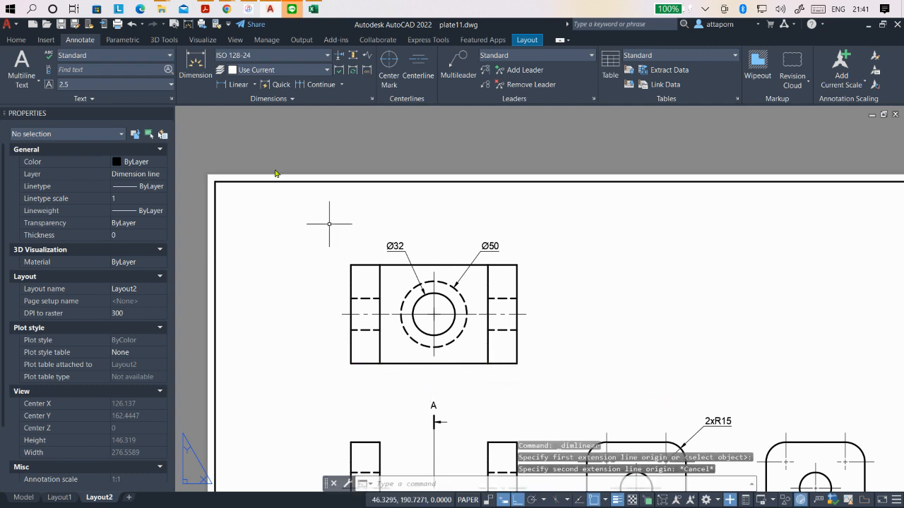
# - Add a horizontal linear dimension for the front view's overall width, placing it above the view between its two upper outer corners
pyautogui.click(231, 85)
pyautogui.scroll(-3, 536, 302)
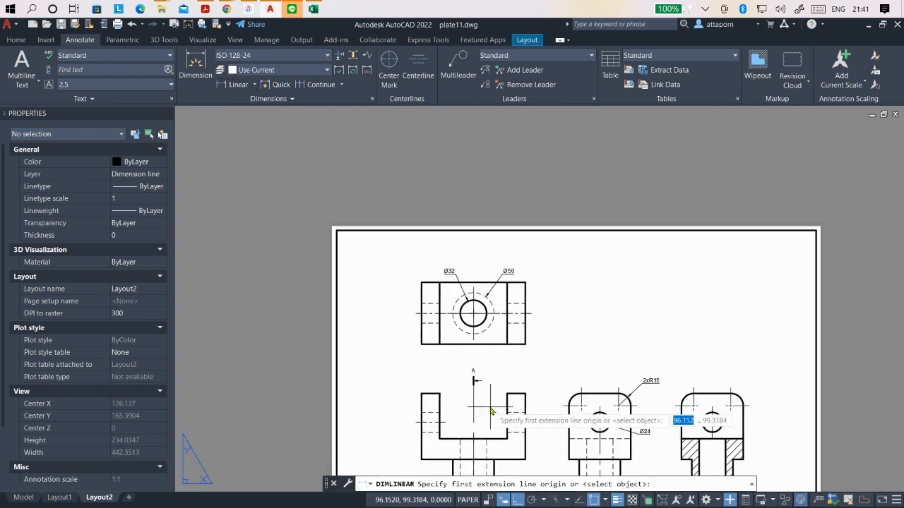
pyautogui.scroll(-3, 490, 420)
pyautogui.scroll(4, 492, 429)
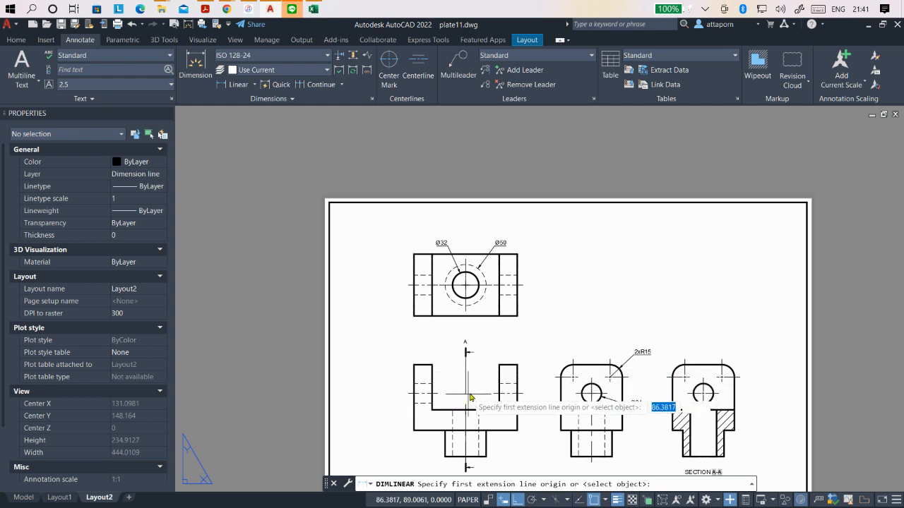
pyautogui.click(415, 366)
pyautogui.click(517, 365)
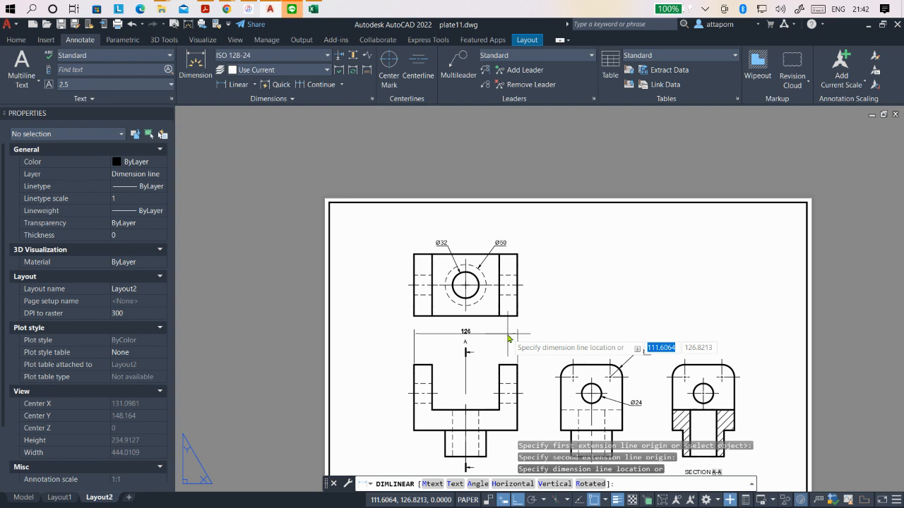
pyautogui.click(509, 339)
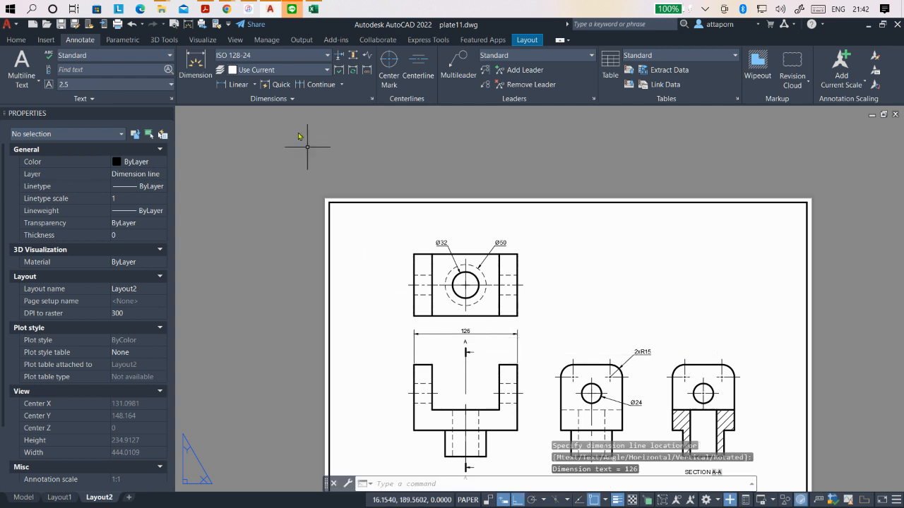
# - Add a horizontal linear dimension for the left arm's width in the front view, placing it between the arm and the overall width dimension
pyautogui.click(238, 84)
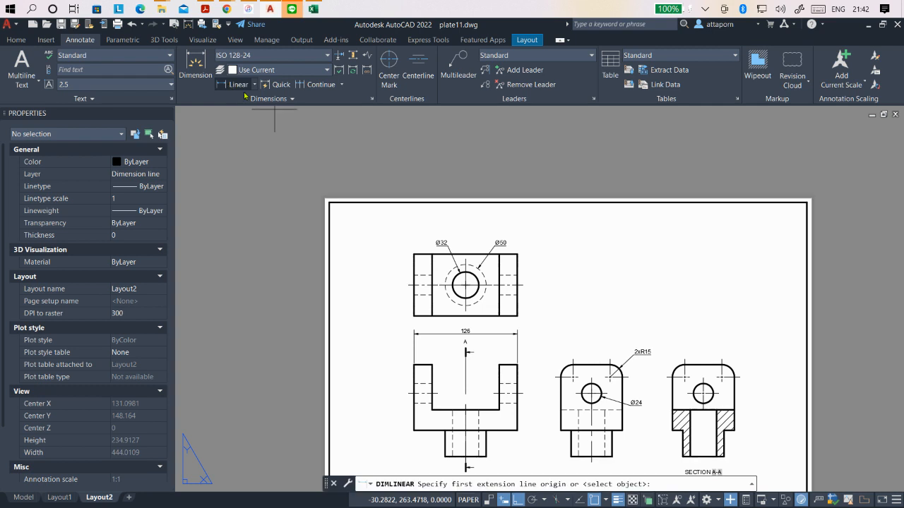
pyautogui.click(413, 365)
pyautogui.click(433, 365)
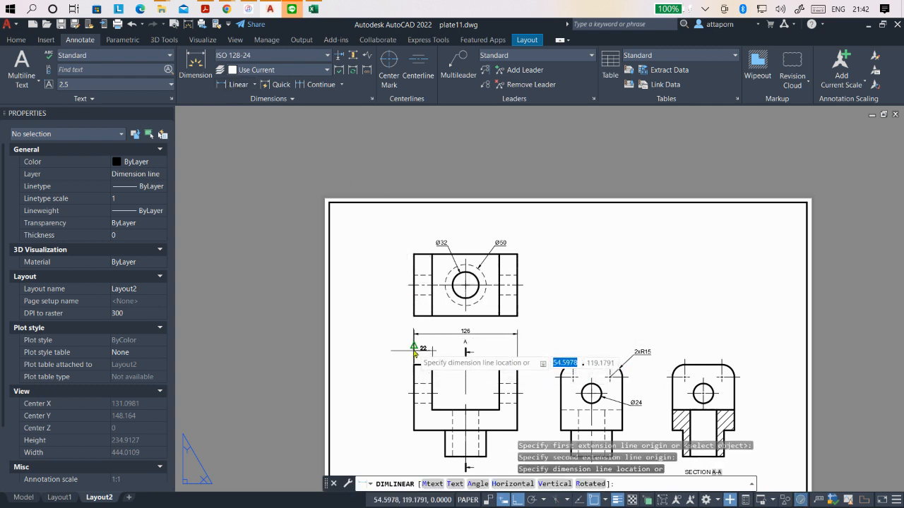
pyautogui.click(415, 345)
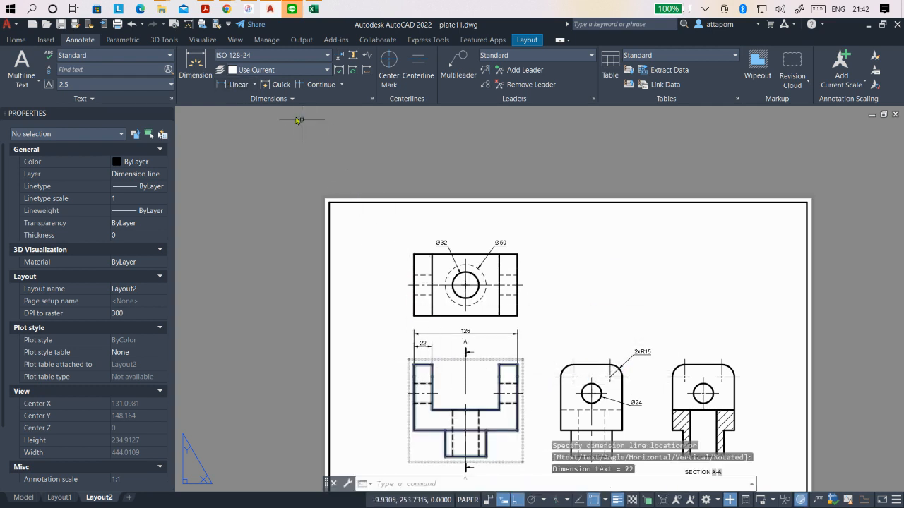
# - Add a horizontal linear dimension for the right arm's width in the front view, level with the left arm's dimension
pyautogui.click(238, 85)
pyautogui.scroll(2, 510, 370)
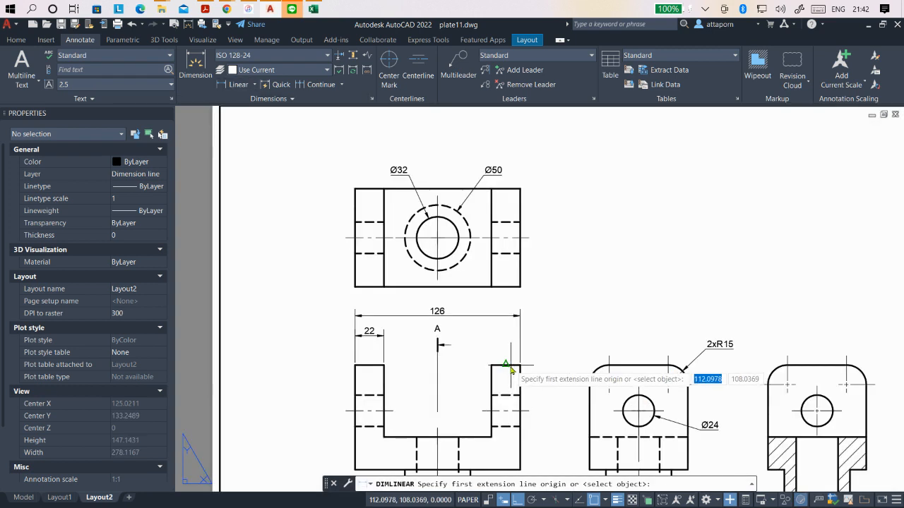
pyautogui.click(520, 365)
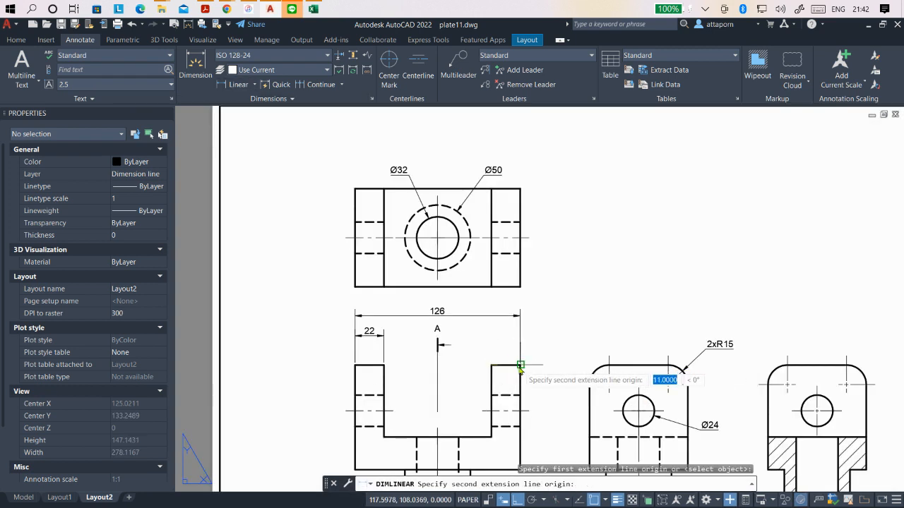
pyautogui.click(520, 365)
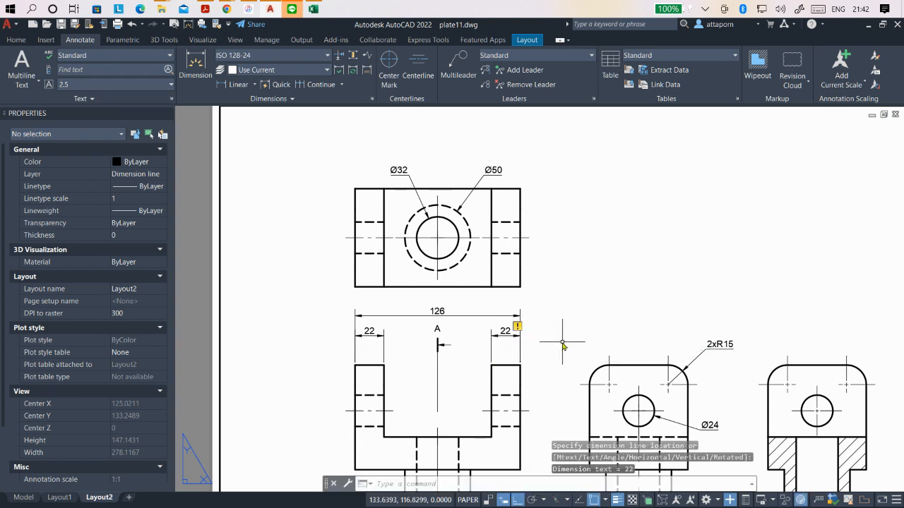
# - Reassociate the right arm's width dimension with the arm's two upper corners
pyautogui.click(516, 327)
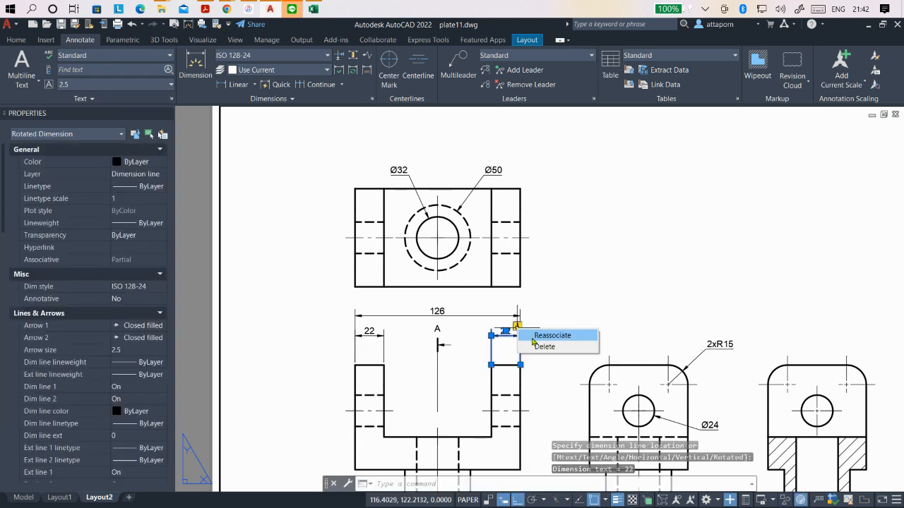
pyautogui.click(540, 337)
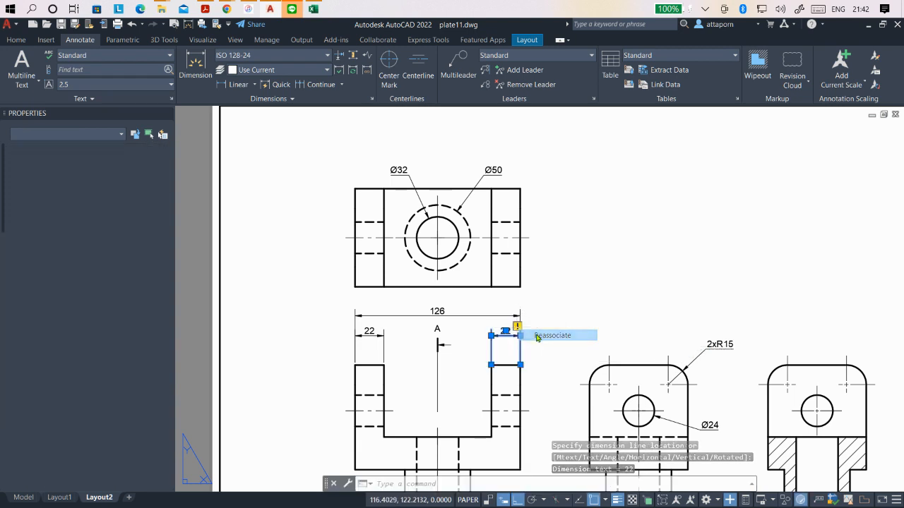
pyautogui.click(492, 365)
pyautogui.click(521, 366)
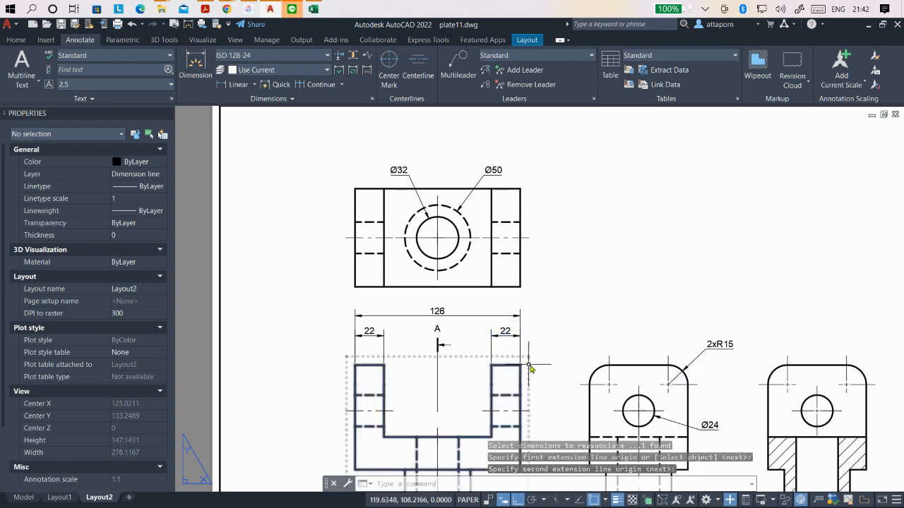
pyautogui.press('Escape')
# - Add a horizontal linear dimension above the top view from its upper left corner to the vertical centreline of the circles
pyautogui.scroll(-2, 487, 332)
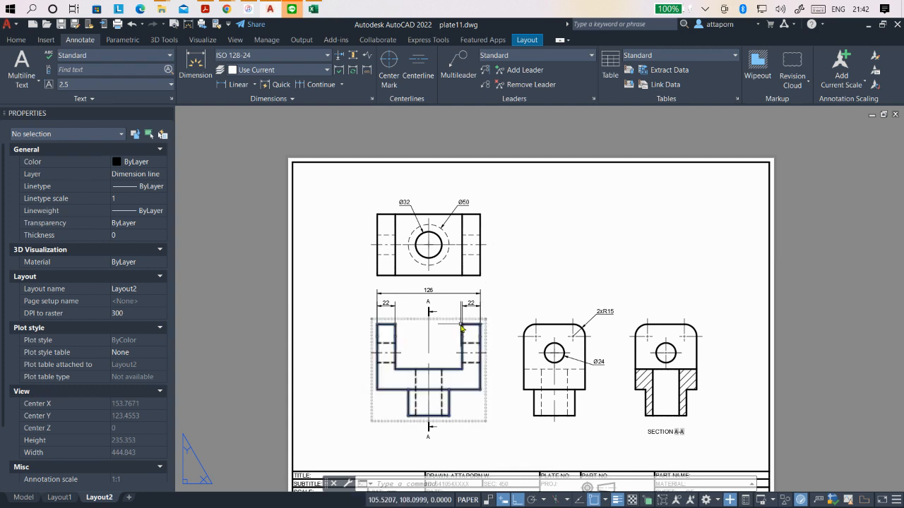
pyautogui.click(226, 86)
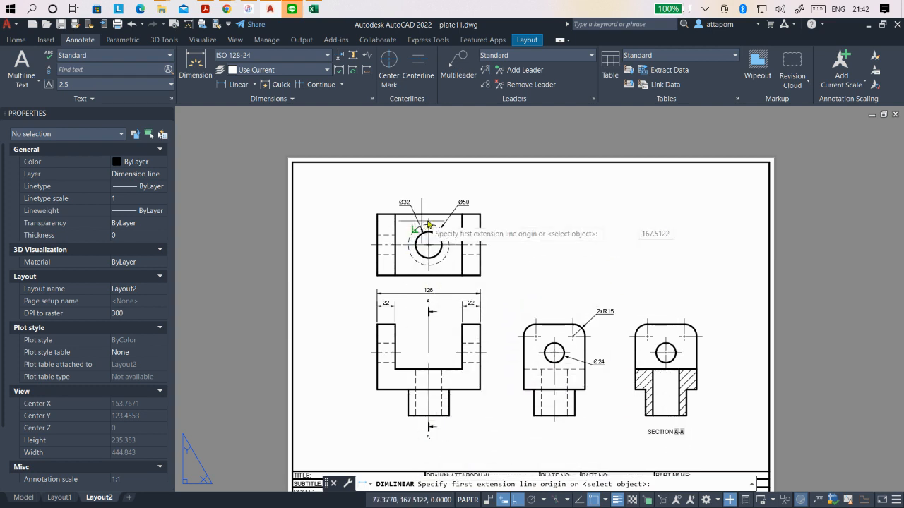
pyautogui.scroll(2, 383, 182)
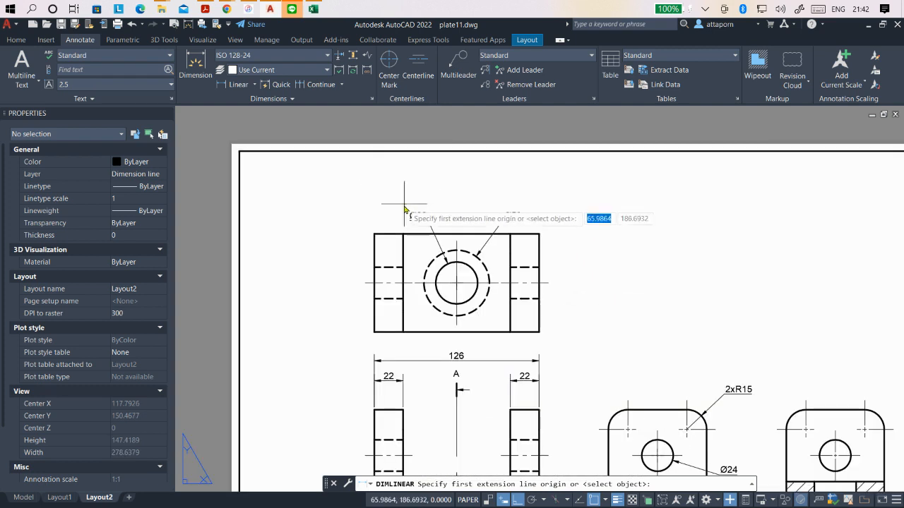
pyautogui.click(374, 234)
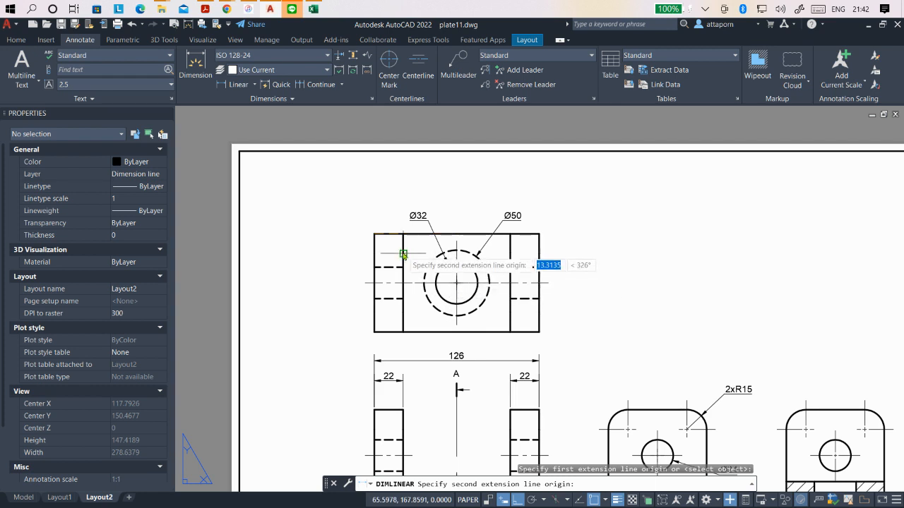
pyautogui.click(457, 241)
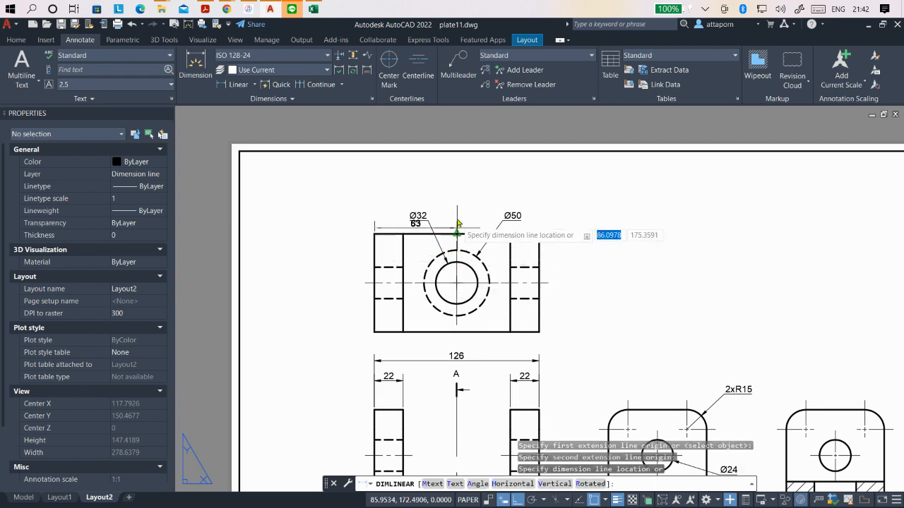
pyautogui.click(459, 193)
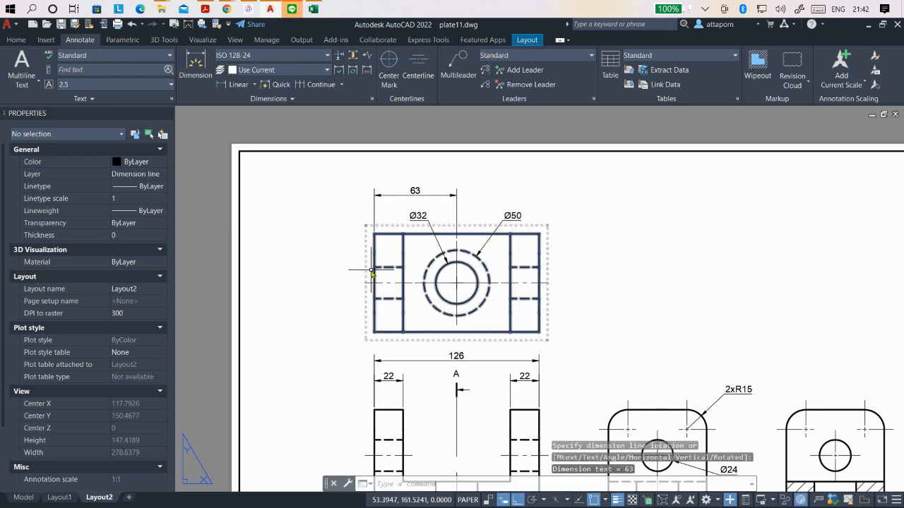
# - Add a horizontal linear dimension below the side view from the vertical centreline to the upper block's lower left corner
pyautogui.scroll(-2, 371, 273)
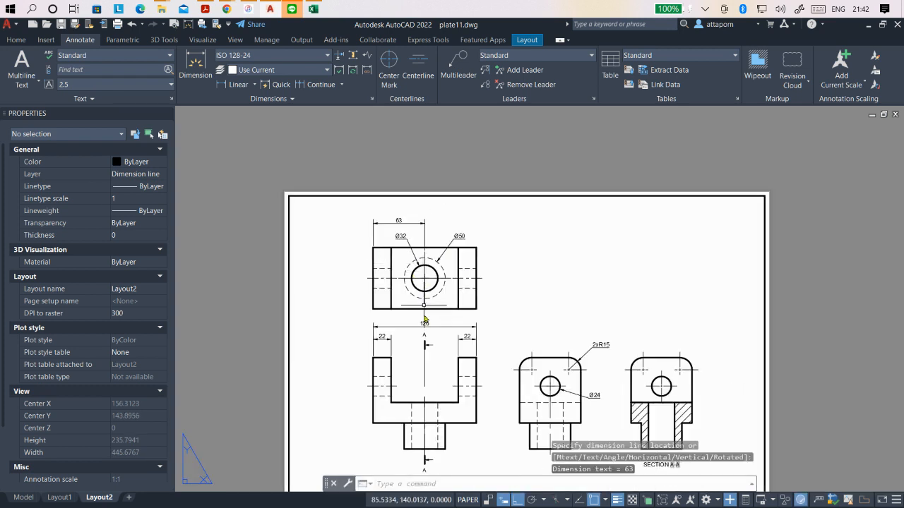
pyautogui.click(233, 84)
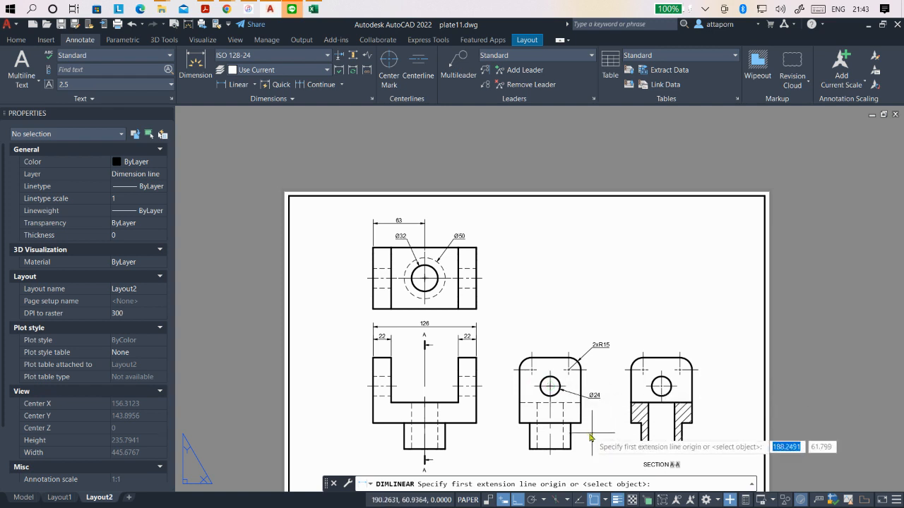
pyautogui.scroll(2, 591, 413)
pyautogui.scroll(-3, 547, 398)
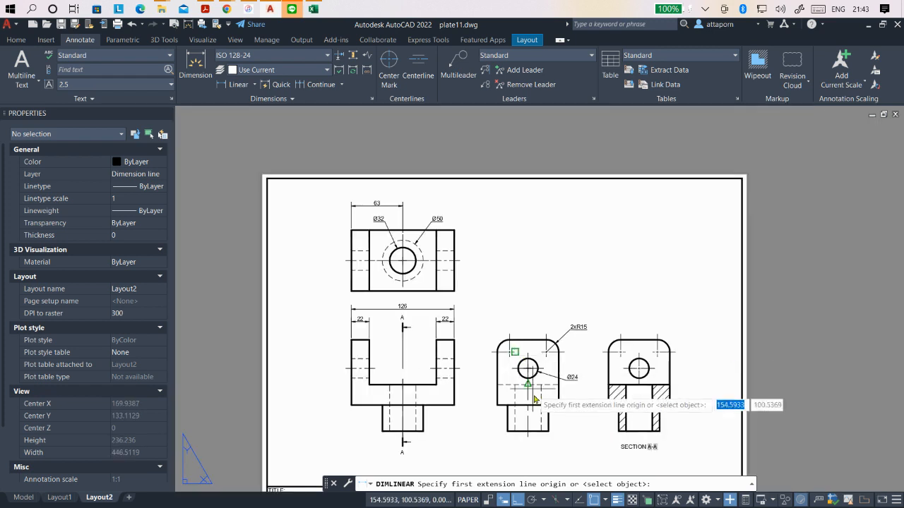
pyautogui.scroll(3, 531, 340)
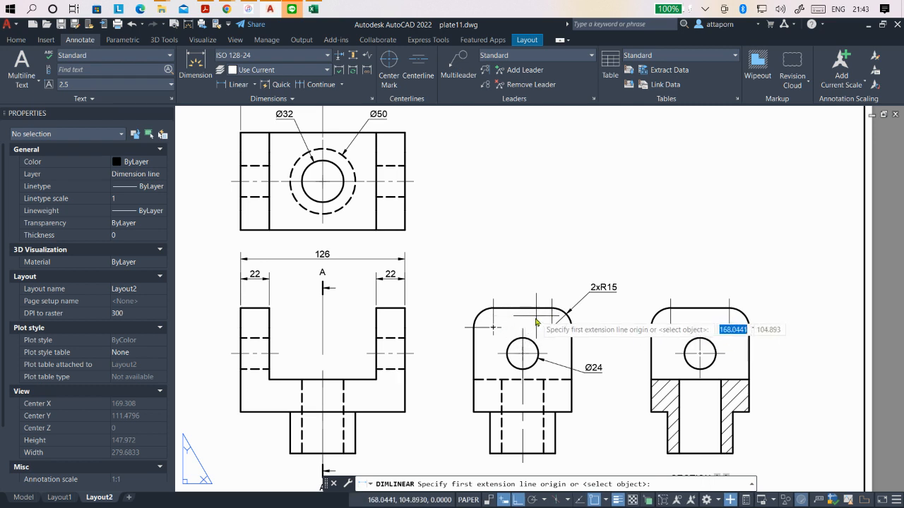
pyautogui.scroll(-2, 519, 329)
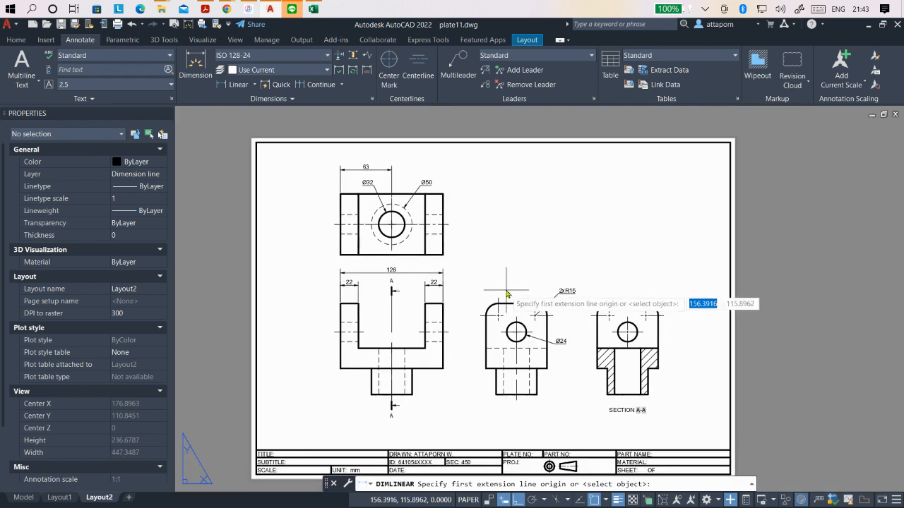
pyautogui.scroll(2, 503, 391)
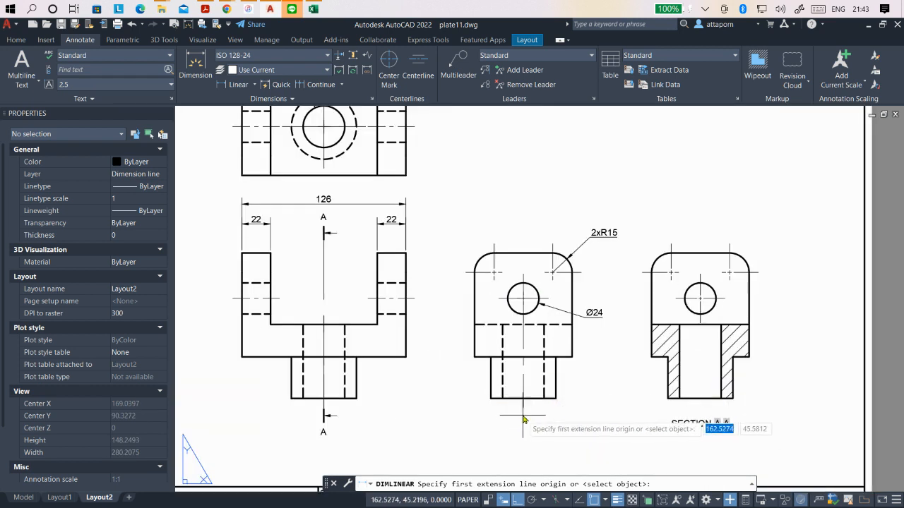
pyautogui.click(524, 408)
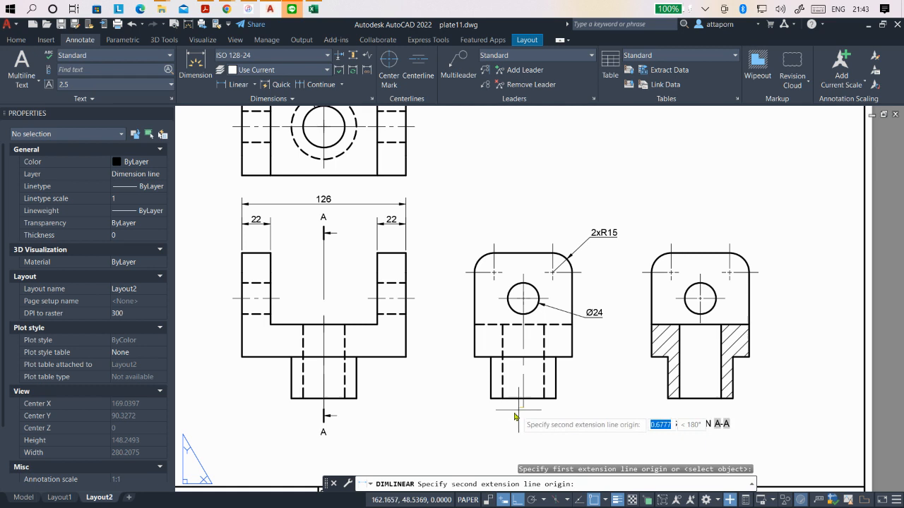
pyautogui.click(475, 356)
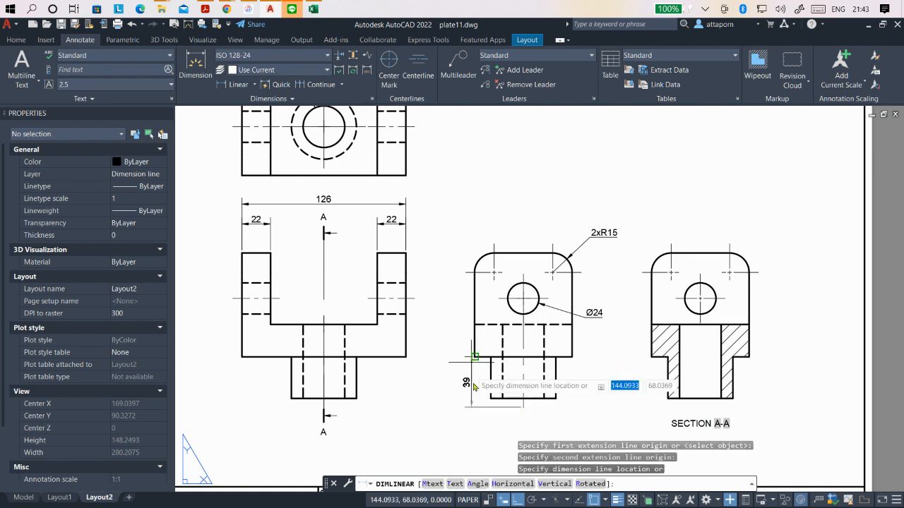
pyautogui.click(487, 428)
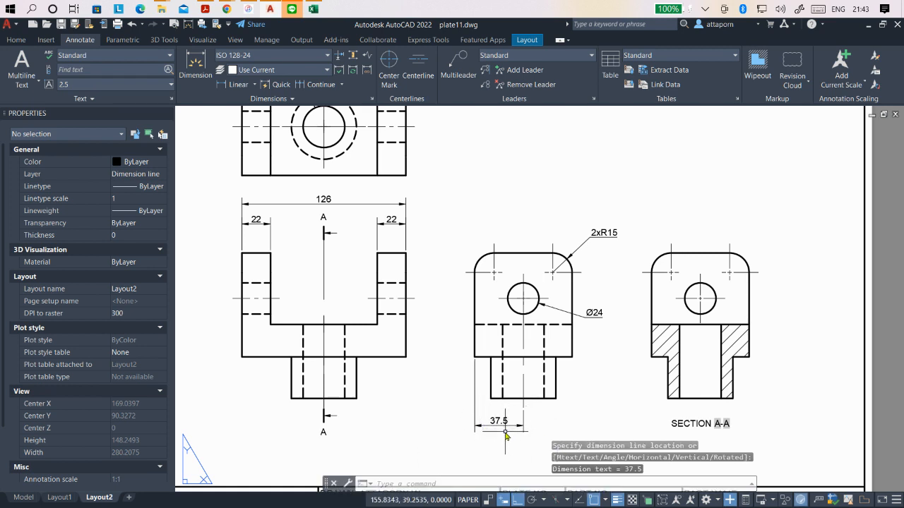
# - Add a vertical linear dimension left of the side view from the corner radius centreline to the upper block's lower left corner
pyautogui.click(247, 86)
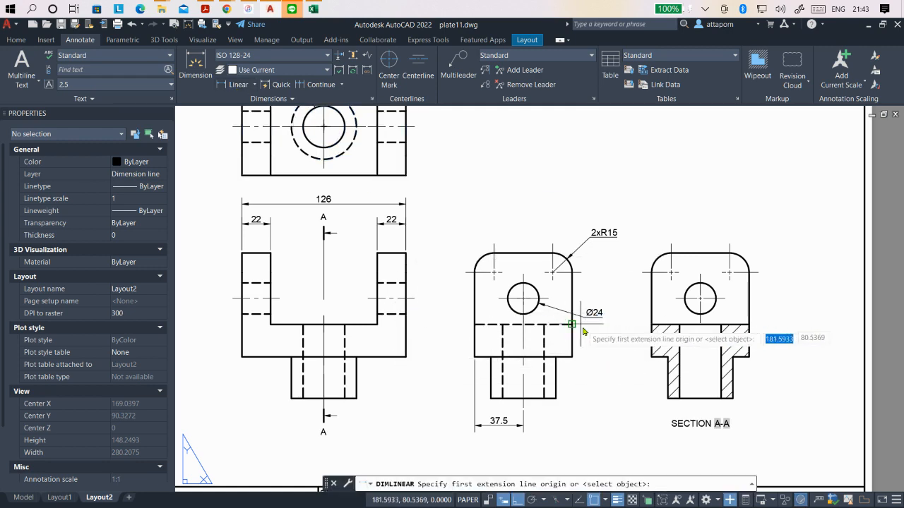
pyautogui.scroll(-3, 629, 360)
pyautogui.scroll(3, 459, 346)
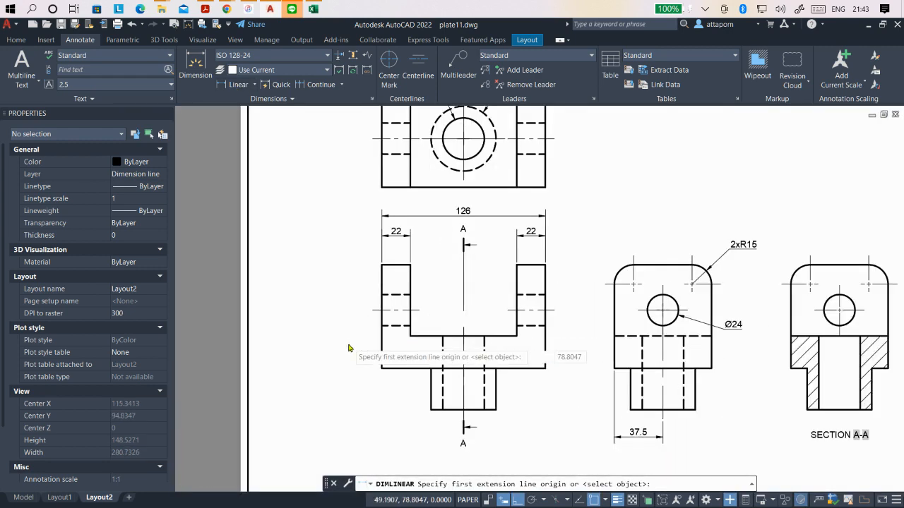
pyautogui.scroll(-2, 348, 349)
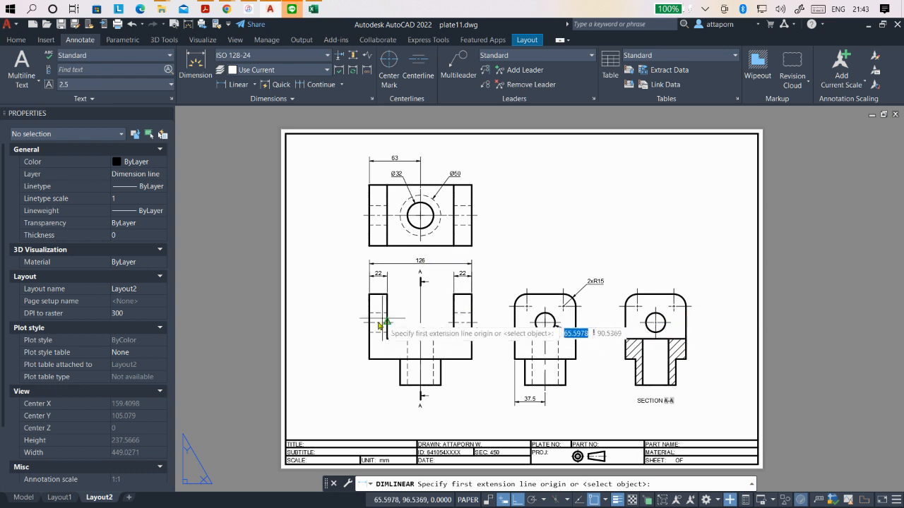
pyautogui.scroll(2, 382, 325)
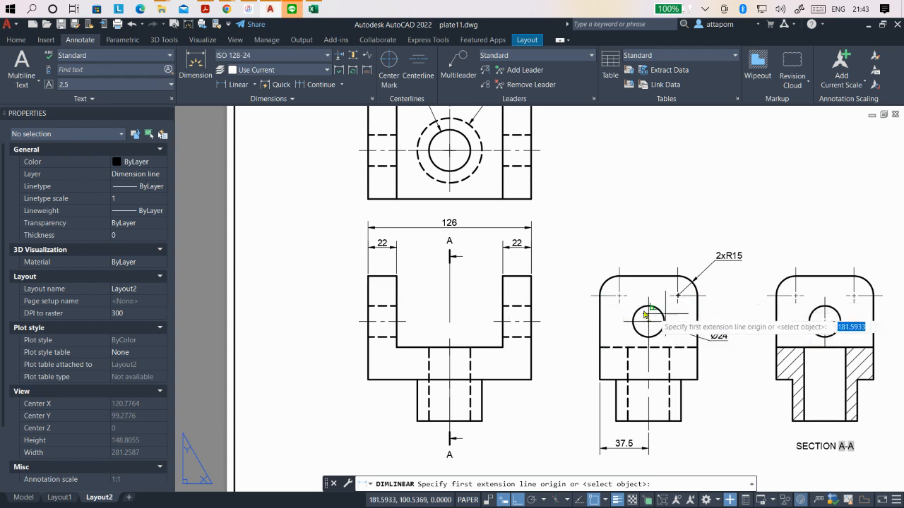
pyautogui.click(593, 300)
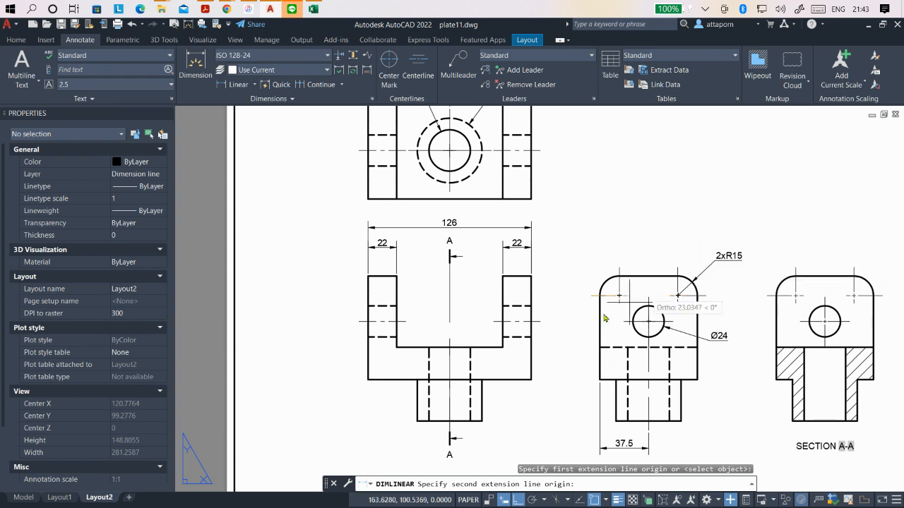
pyautogui.click(599, 381)
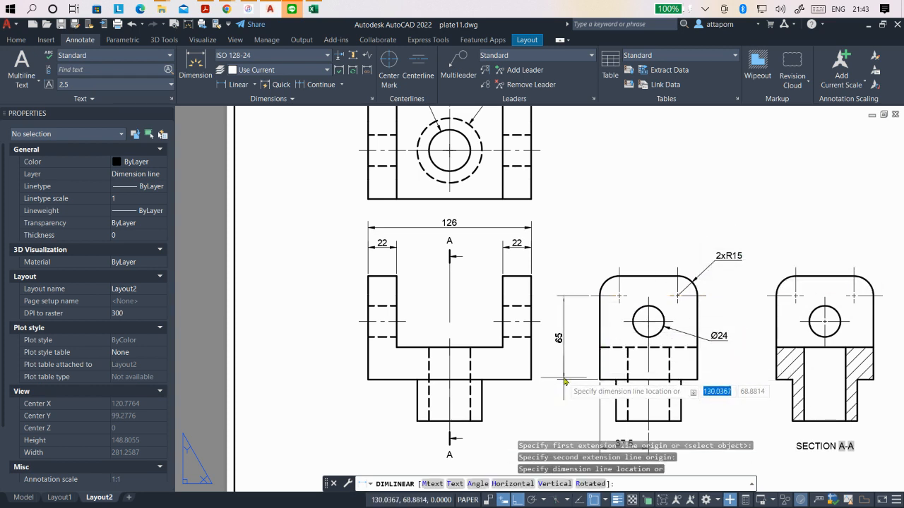
pyautogui.click(565, 380)
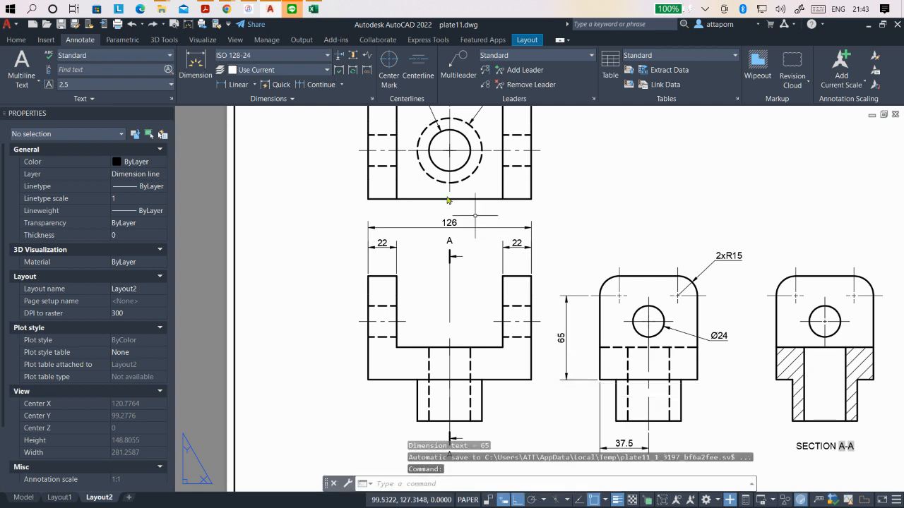
# - Add a vertical linear dimension for the base thickness in the side view, from the block's lower left corner to the hidden line
pyautogui.click(235, 84)
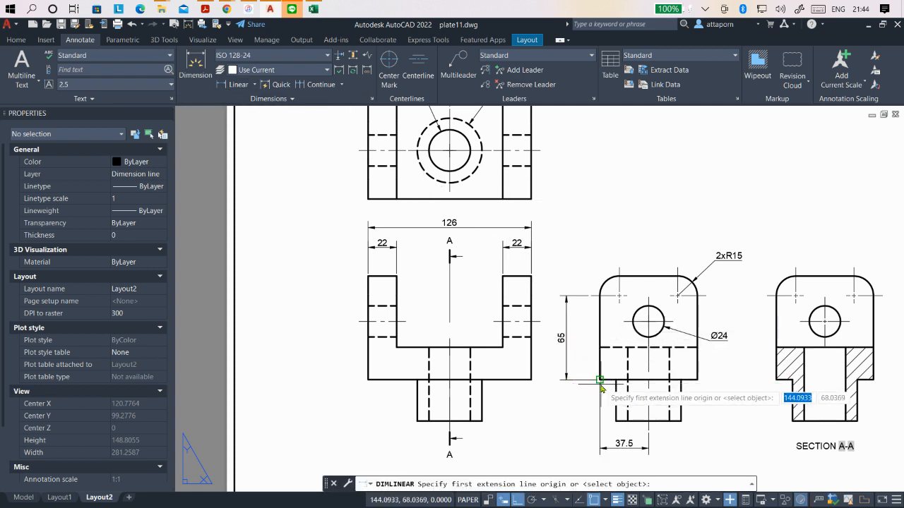
pyautogui.click(600, 381)
pyautogui.click(599, 347)
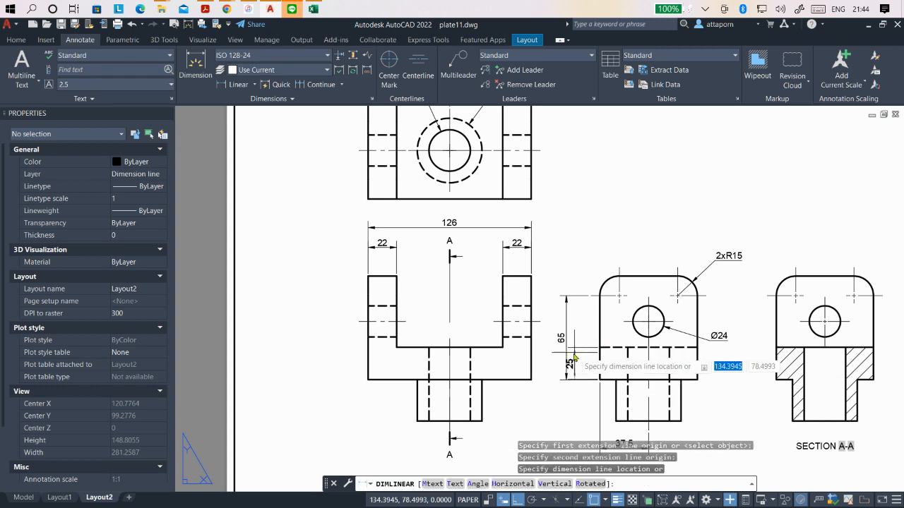
pyautogui.click(585, 361)
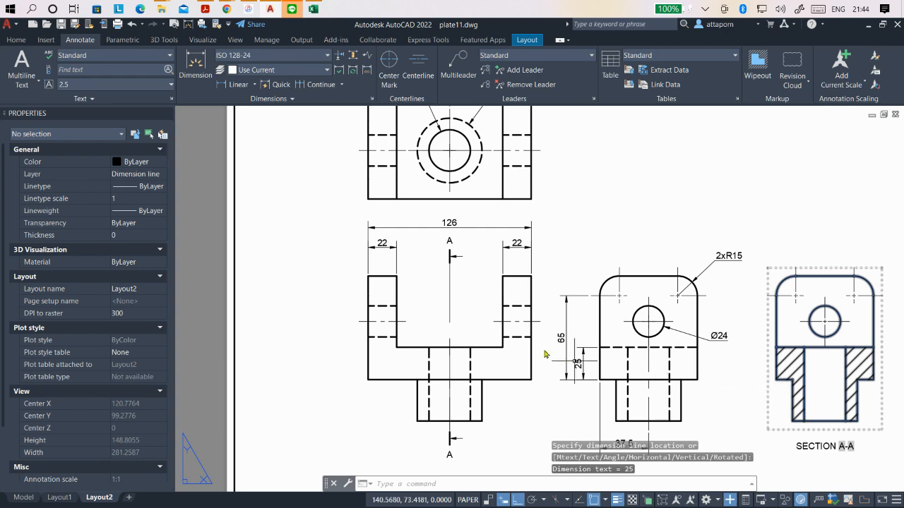
pyautogui.scroll(-2, 495, 329)
pyautogui.scroll(2, 511, 344)
pyautogui.scroll(-2, 508, 333)
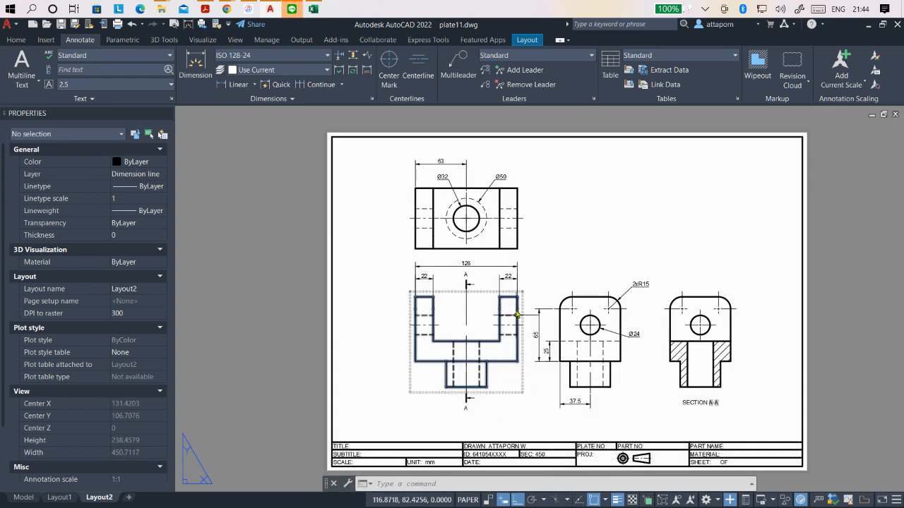
# - Add a vertical linear dimension left of the side view from the hidden line to the hole's horizontal centreline, aligned with the base thickness dimension
pyautogui.scroll(2, 536, 300)
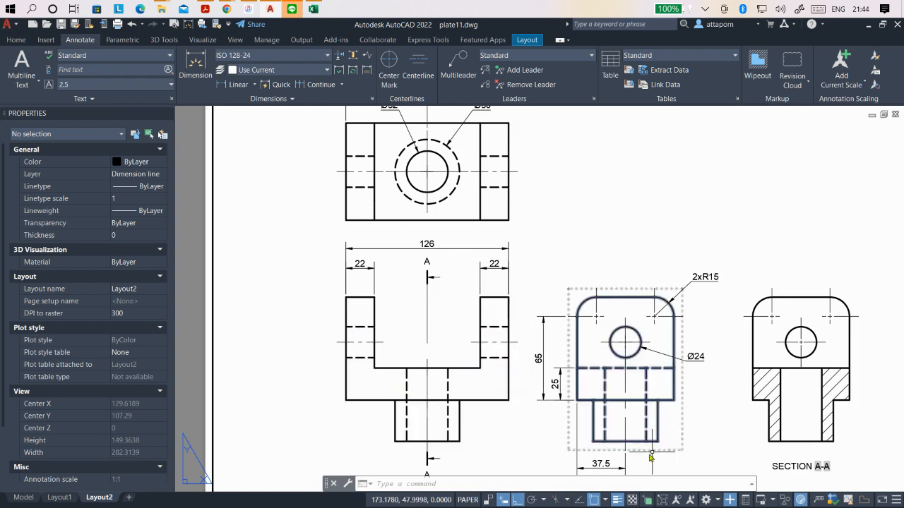
pyautogui.scroll(-2, 429, 286)
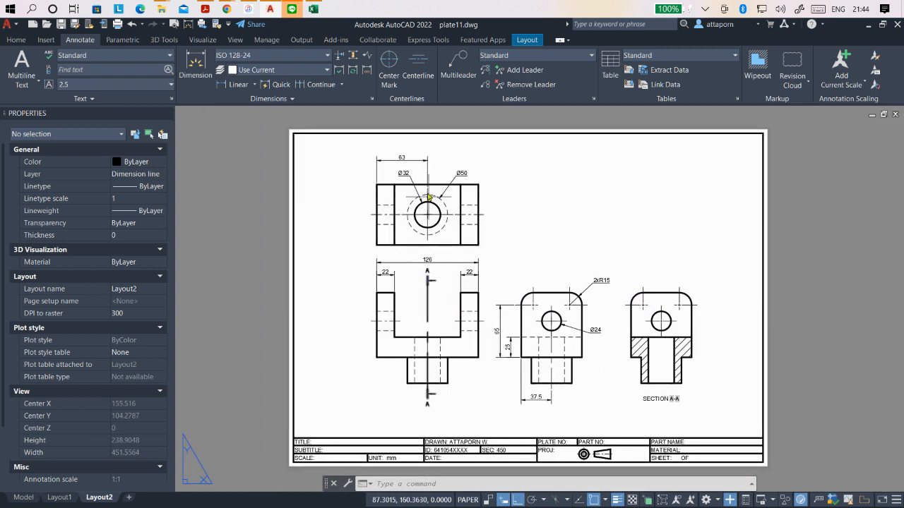
pyautogui.scroll(2, 428, 203)
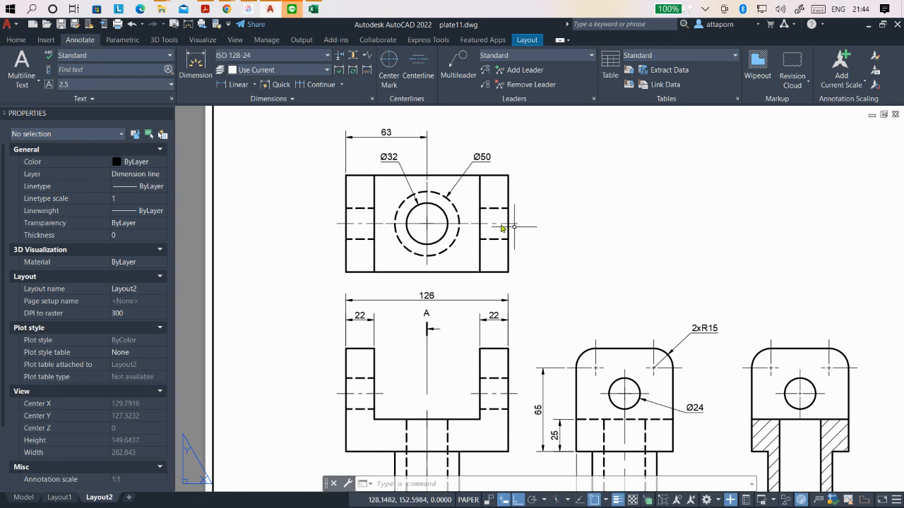
pyautogui.scroll(-2, 644, 386)
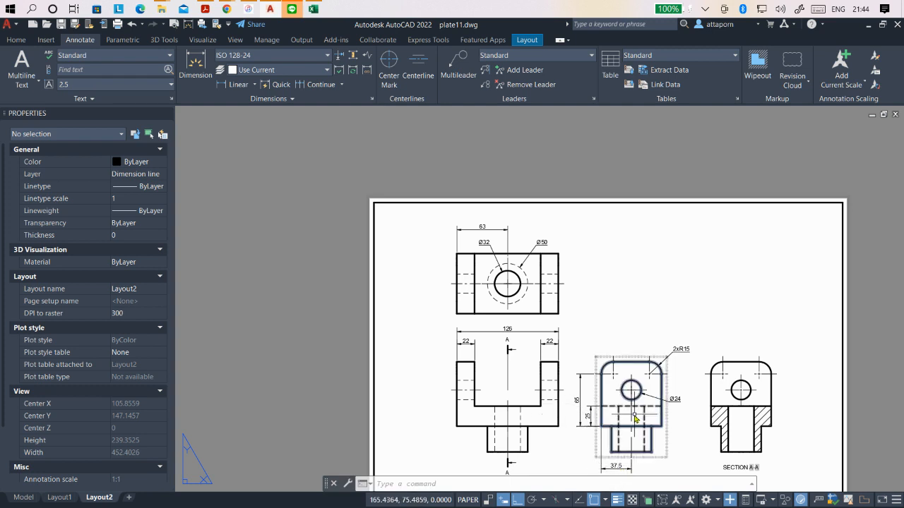
pyautogui.scroll(2, 630, 387)
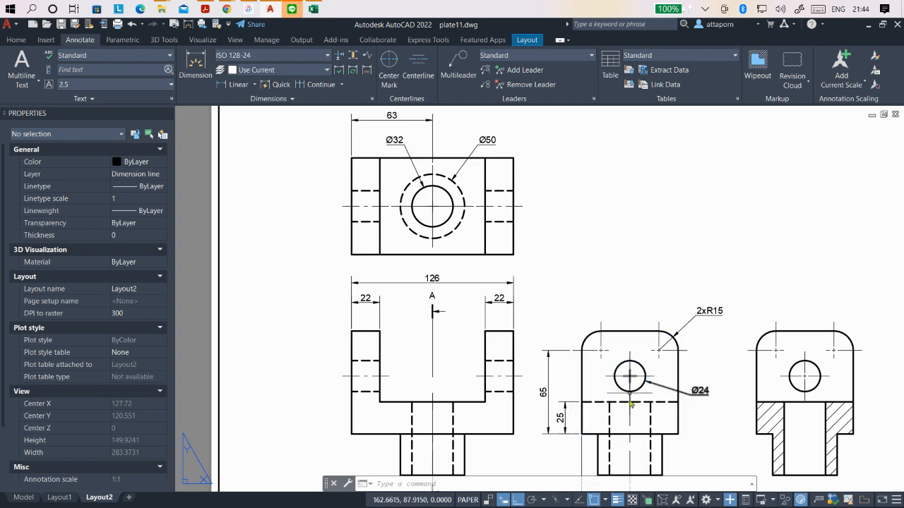
pyautogui.scroll(-2, 632, 389)
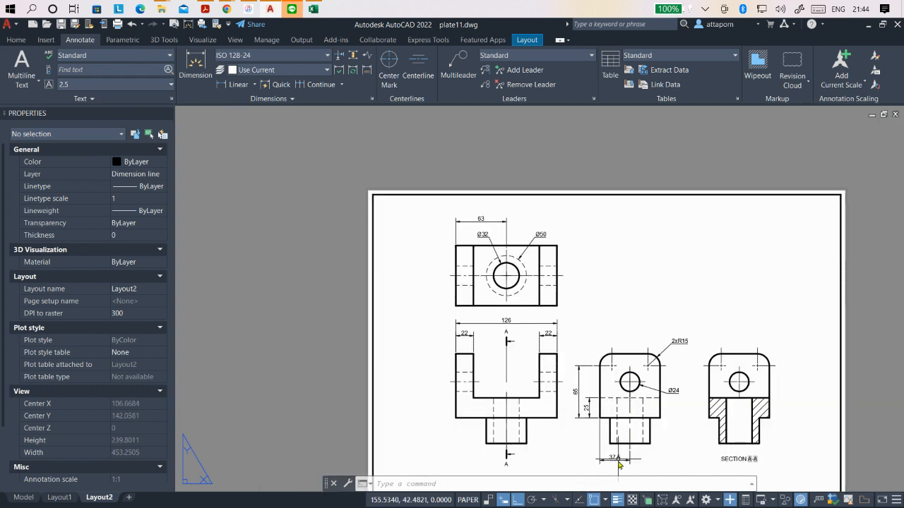
pyautogui.scroll(2, 631, 406)
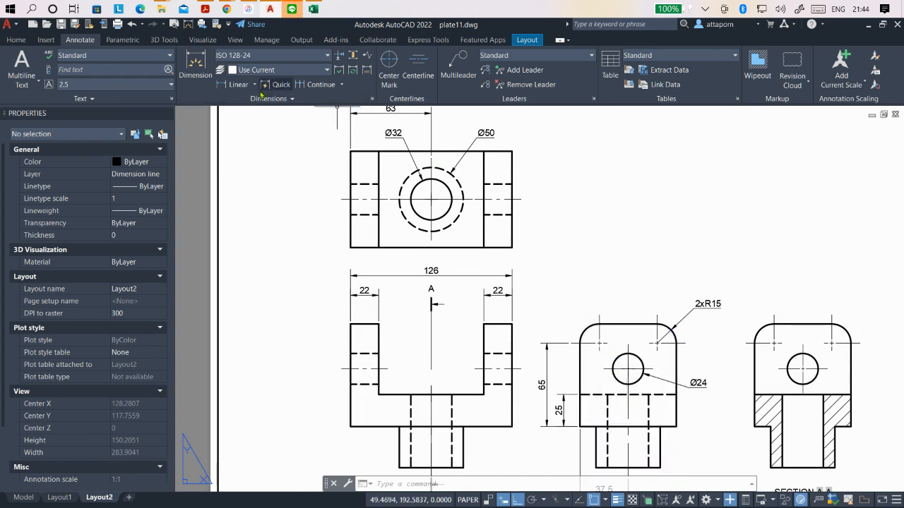
pyautogui.click(238, 86)
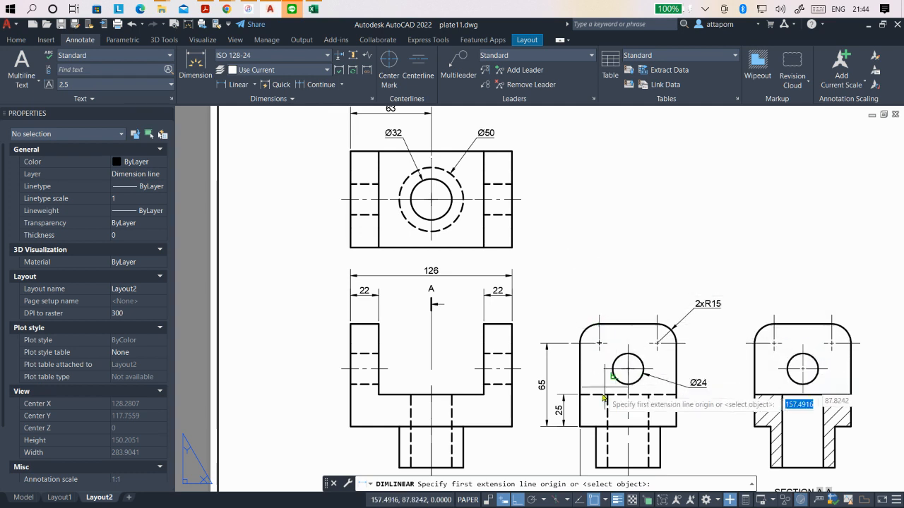
pyautogui.click(579, 395)
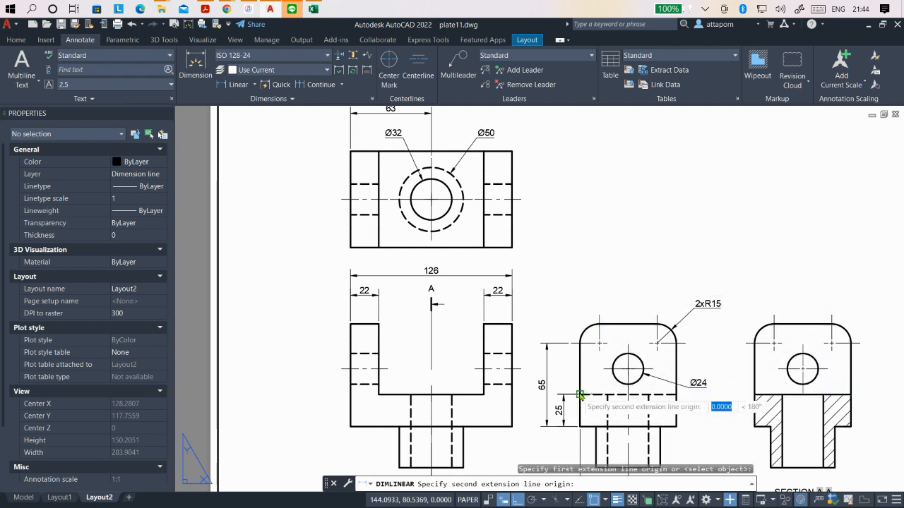
pyautogui.click(603, 369)
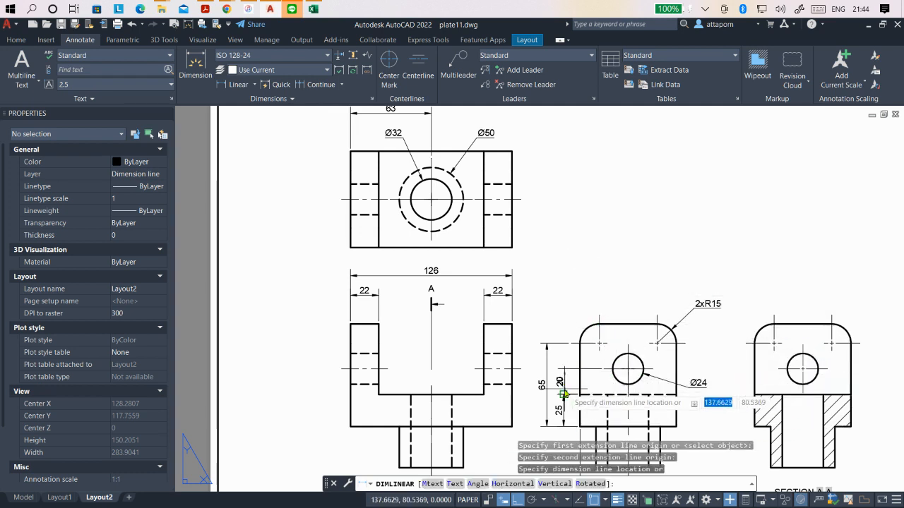
pyautogui.click(565, 397)
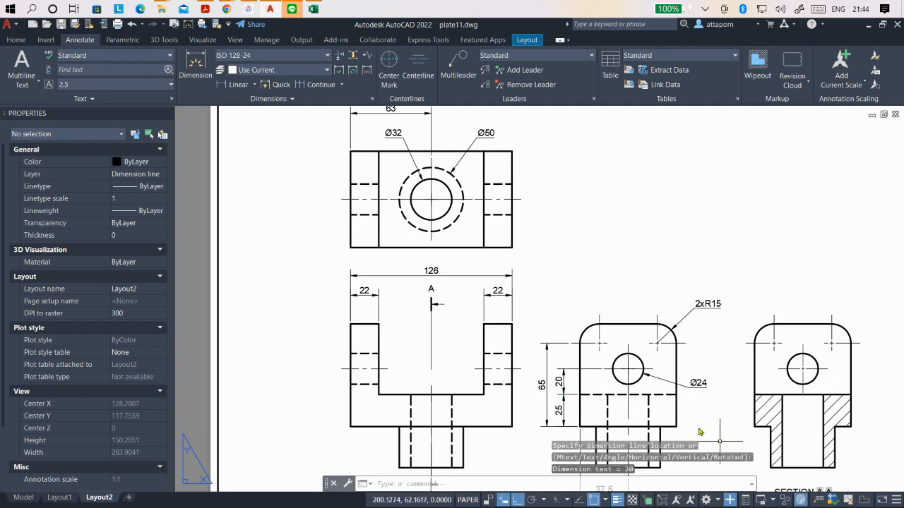
# - Turn ortho off and shift the side view's Ø24 dimension text slightly lower, keeping it outside the block's outline
pyautogui.scroll(-3, 534, 349)
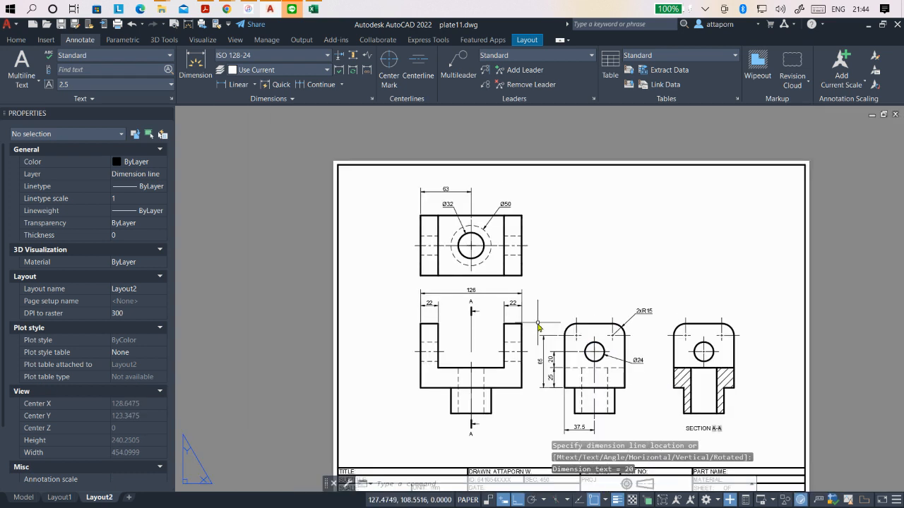
pyautogui.scroll(3, 629, 340)
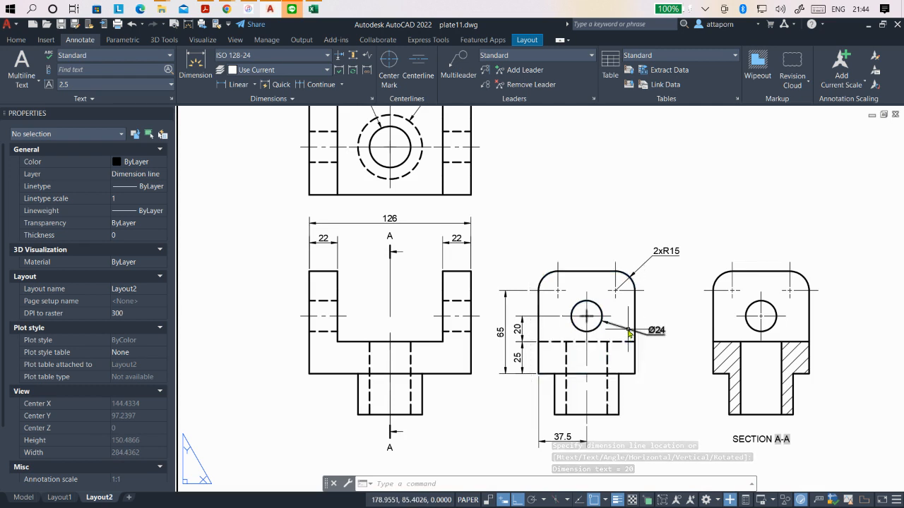
pyautogui.click(655, 336)
pyautogui.click(657, 336)
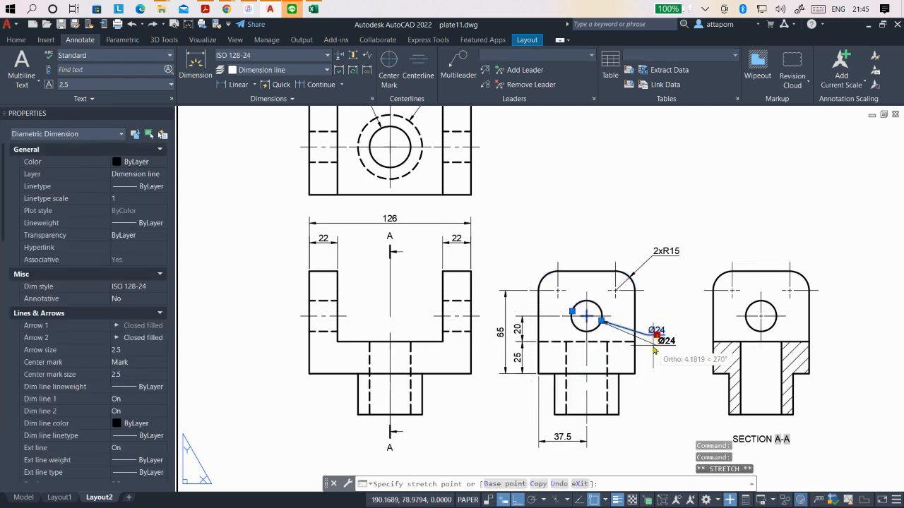
pyautogui.press('F8')
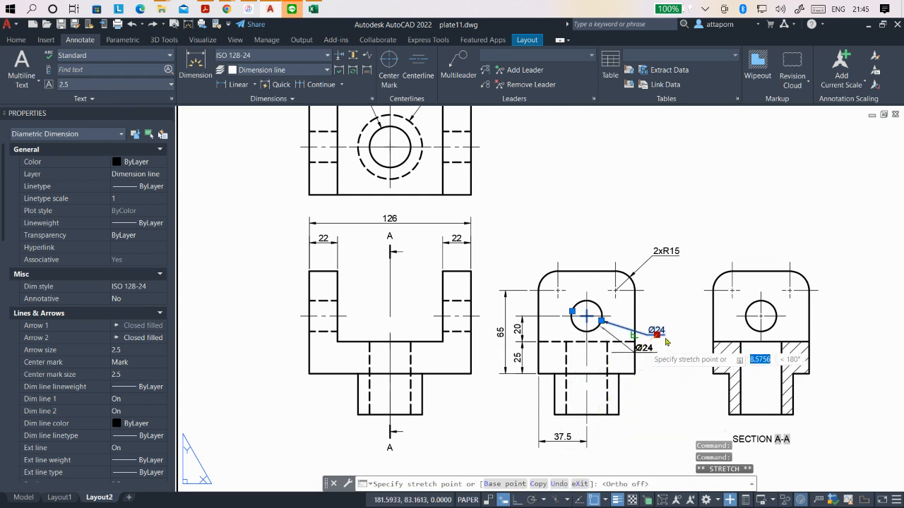
pyautogui.click(648, 342)
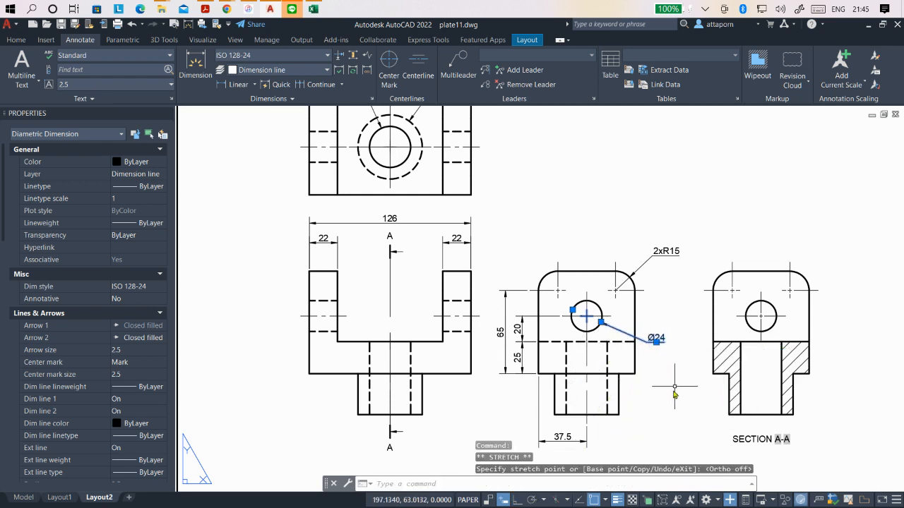
pyautogui.press('Escape')
pyautogui.press('Escape')
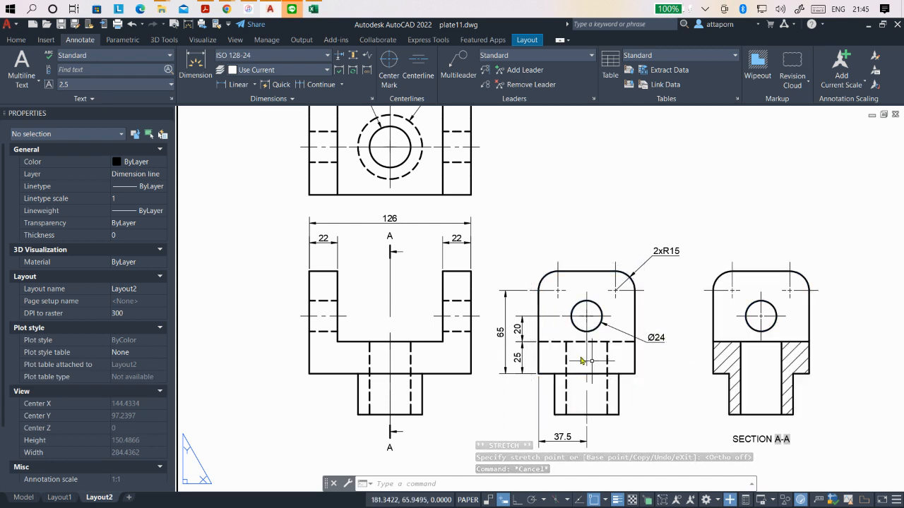
# - Add a vertical linear dimension for the side view's bottom cylinder, from its lower left corner to the block's, aligned with the 65 dimension
pyautogui.scroll(-2, 659, 397)
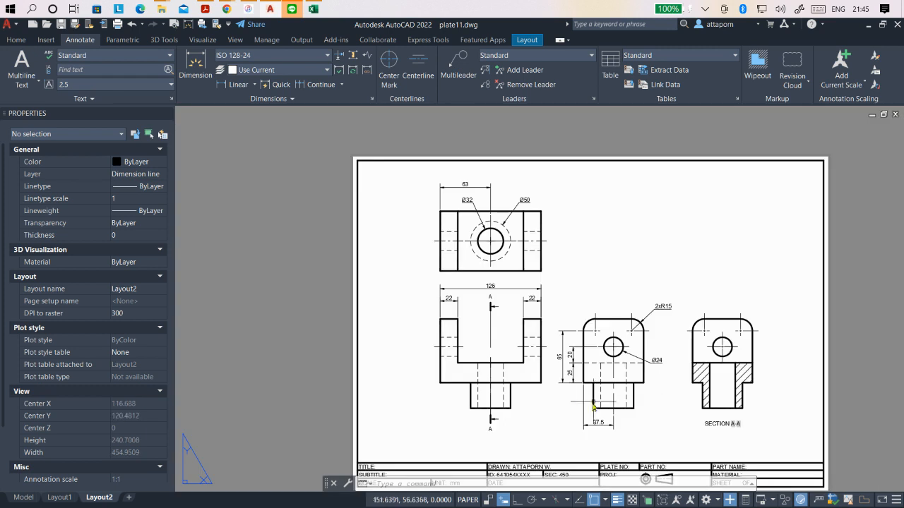
pyautogui.scroll(2, 565, 410)
pyautogui.scroll(-2, 565, 410)
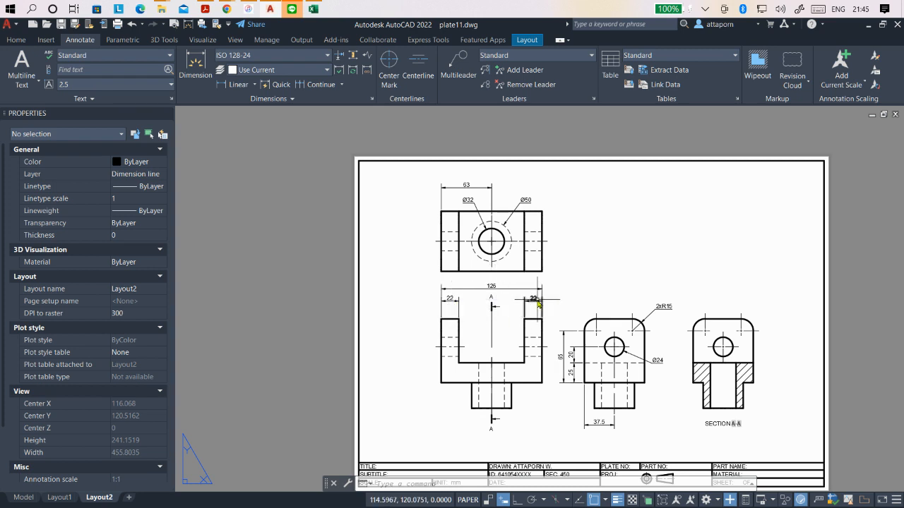
pyautogui.click(538, 302)
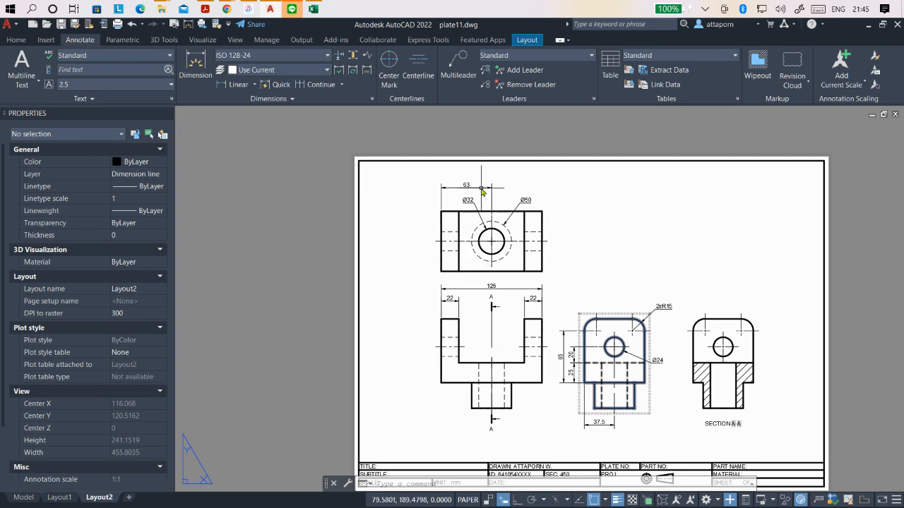
pyautogui.click(237, 85)
pyautogui.scroll(2, 591, 418)
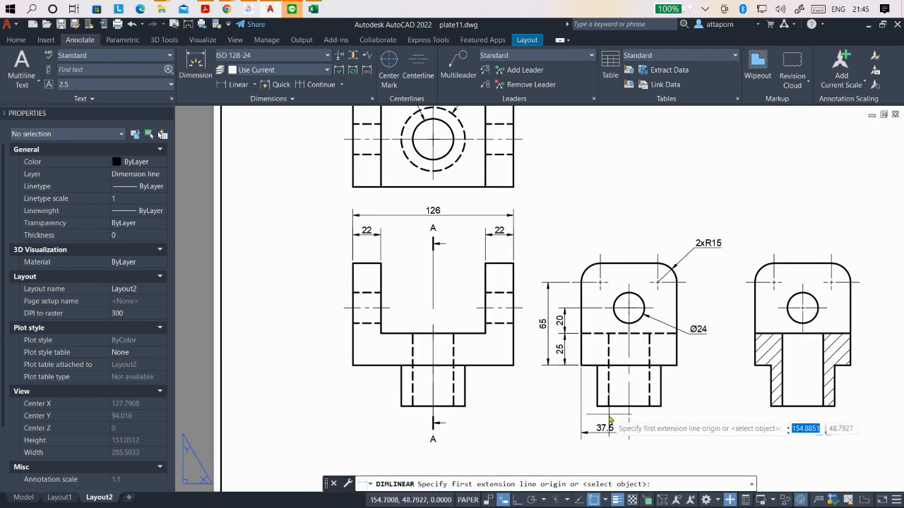
pyautogui.click(597, 406)
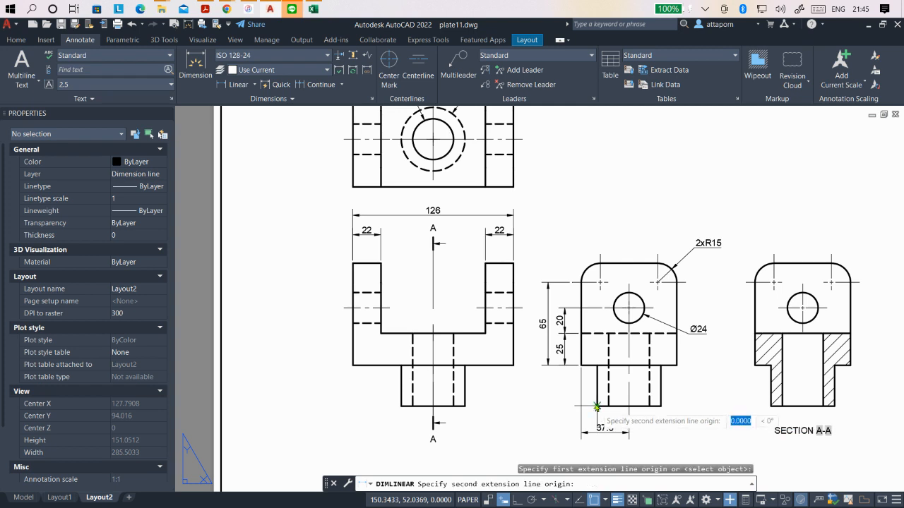
pyautogui.click(581, 366)
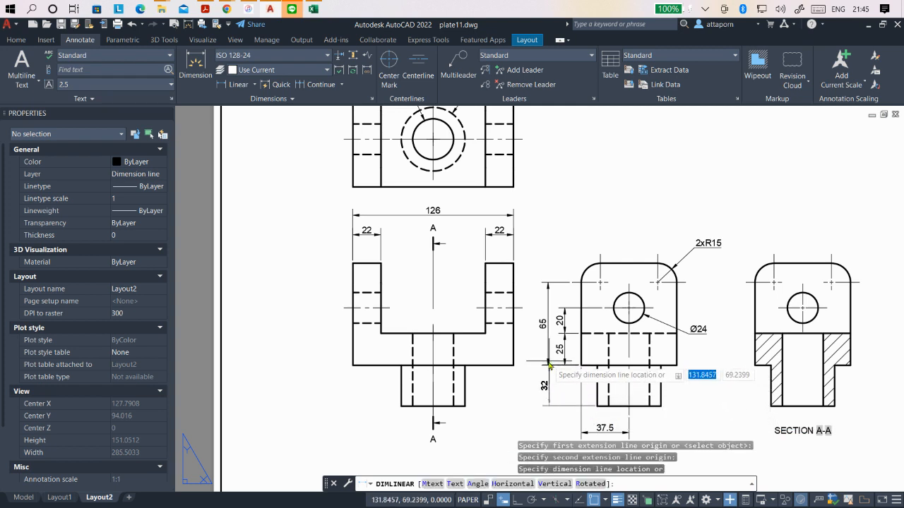
pyautogui.click(546, 365)
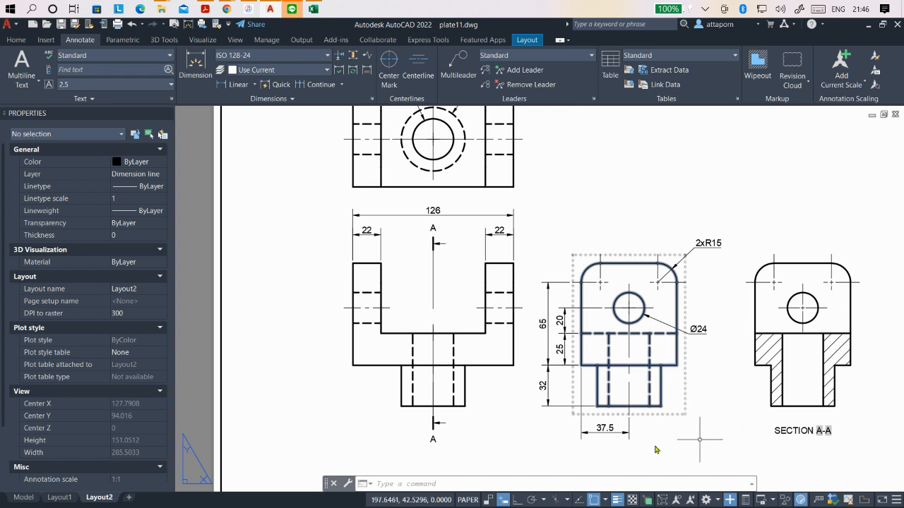
# - Add a horizontal linear dimension for the block's full width in the side view, placed below the 37.5 dimension
pyautogui.scroll(-2, 590, 401)
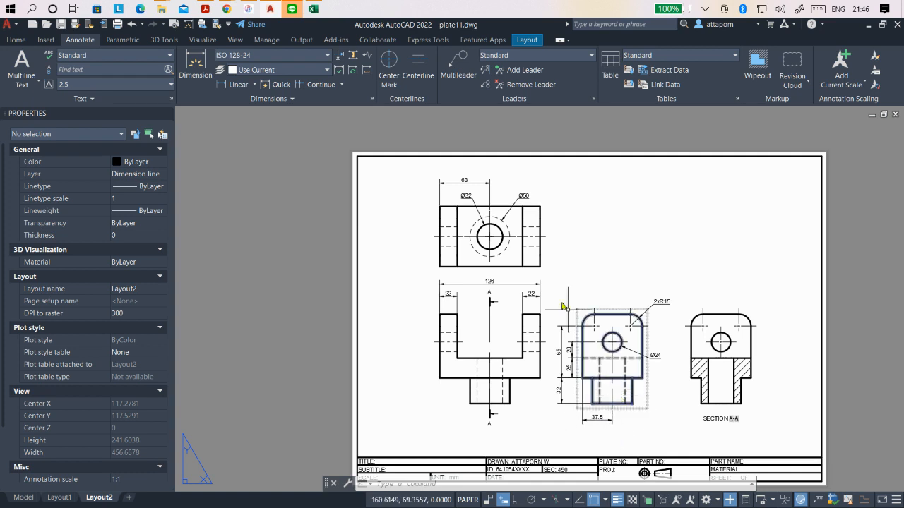
pyautogui.click(238, 84)
pyautogui.scroll(-3, 690, 339)
pyautogui.scroll(5, 635, 353)
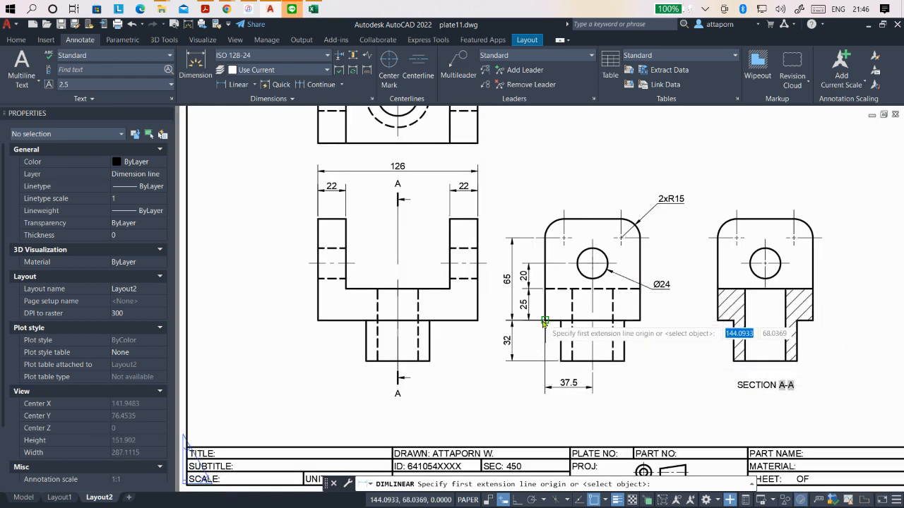
pyautogui.click(545, 322)
pyautogui.click(641, 321)
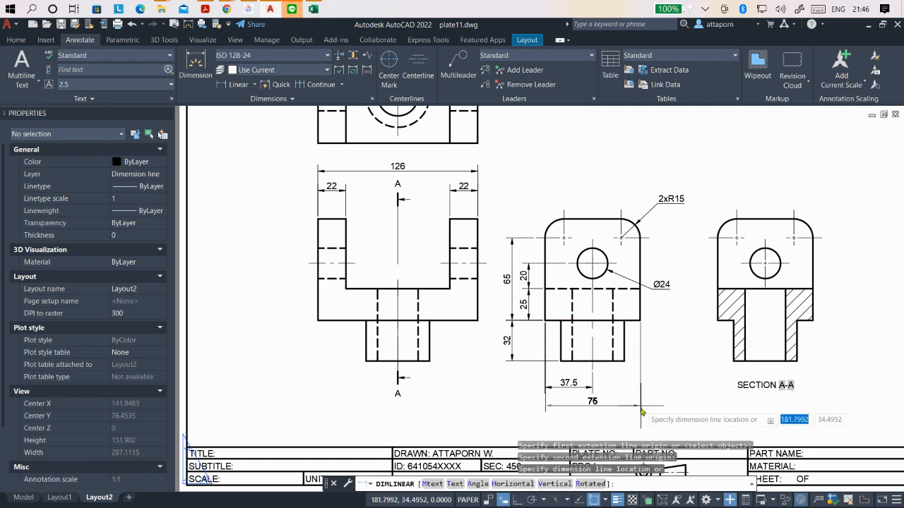
pyautogui.click(641, 410)
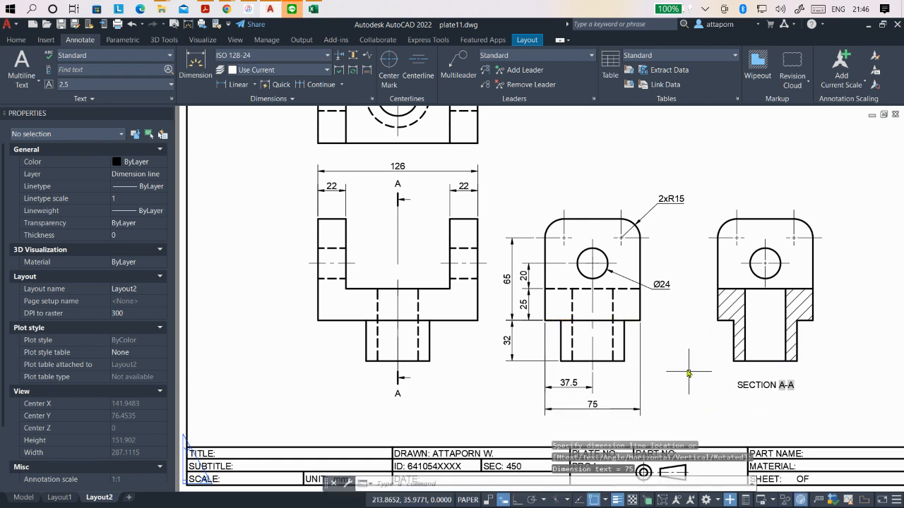
# - Open the title block's TITLE text for editing and begin its entry with "A"
pyautogui.scroll(-2, 688, 372)
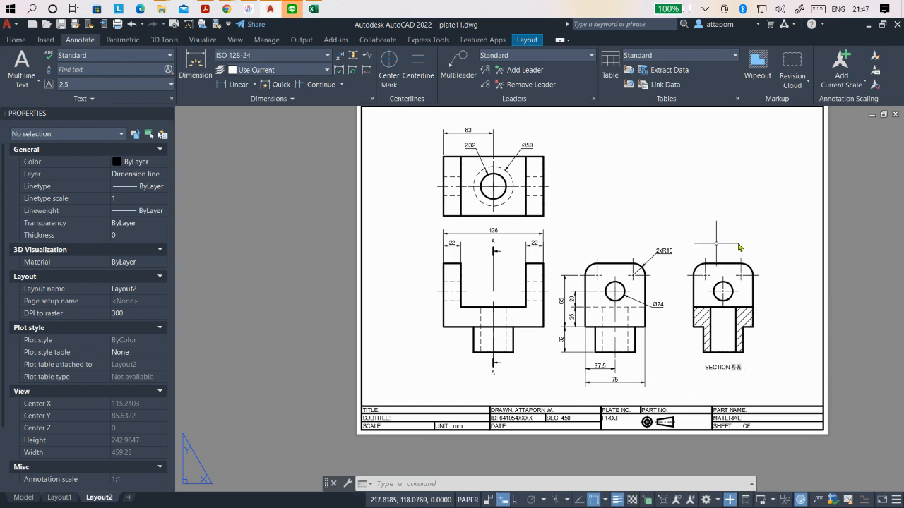
pyautogui.scroll(-2, 454, 268)
pyautogui.scroll(2, 578, 238)
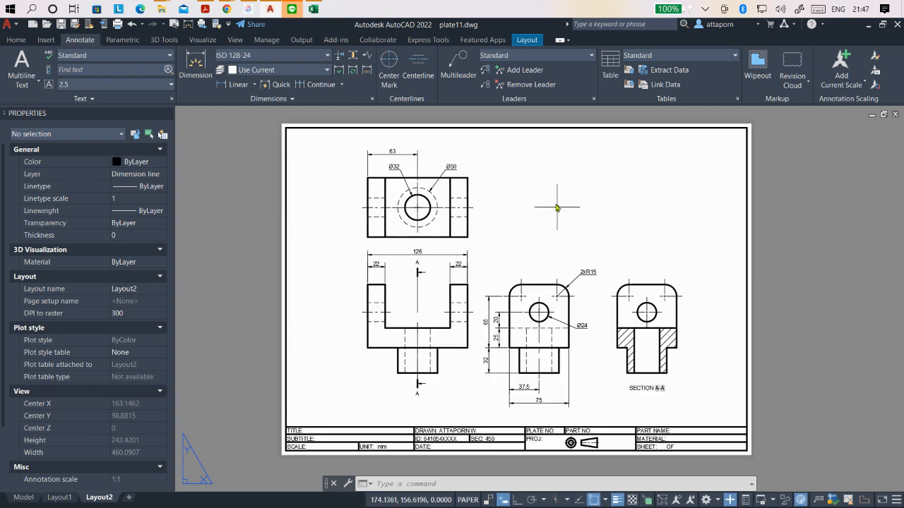
pyautogui.scroll(-2, 612, 186)
pyautogui.scroll(6, 416, 337)
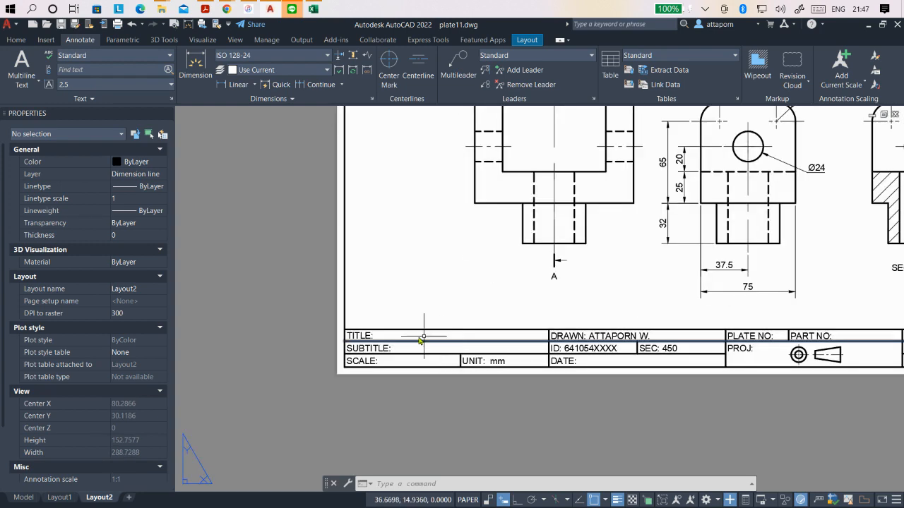
pyautogui.click(375, 340)
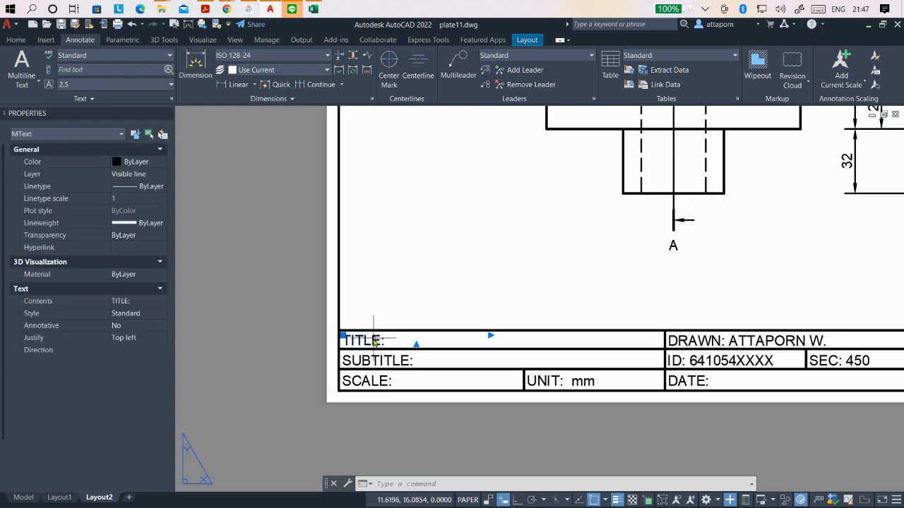
pyautogui.doubleClick(392, 340)
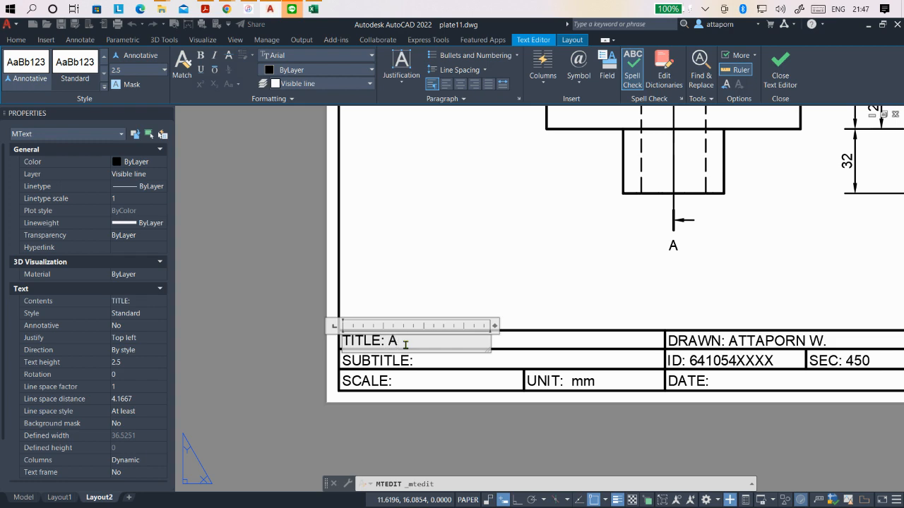
# - Switch to the Plate 11 PDF in Acrobat and read the plate's heading for the title wording
pyautogui.click(205, 9)
pyautogui.scroll(3, 339, 272)
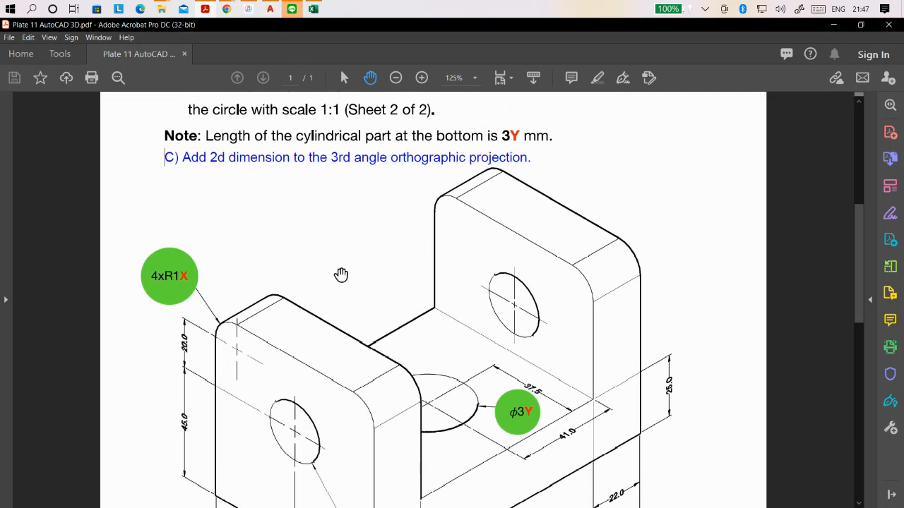
pyautogui.scroll(2, 338, 272)
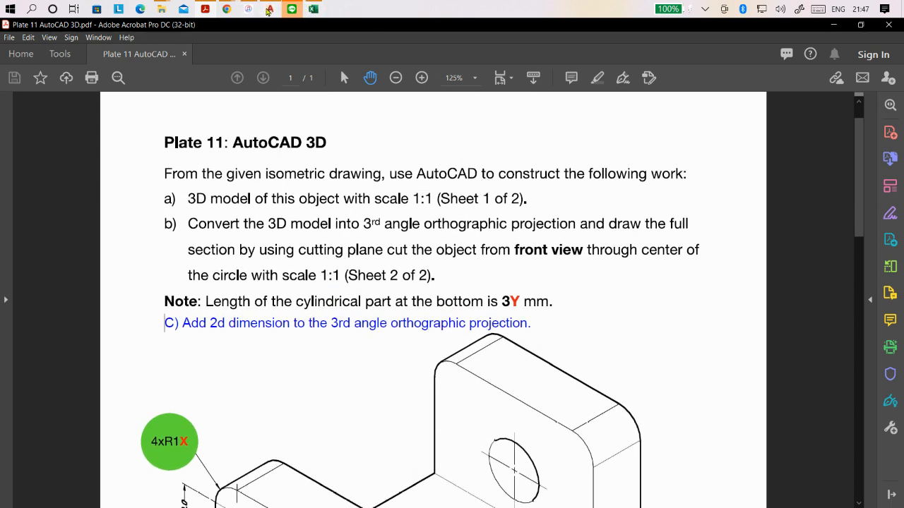
# - Switch back to AutoCAD and complete the title block's TITLE entry as "AutoCAD 3D"
pyautogui.click(270, 8)
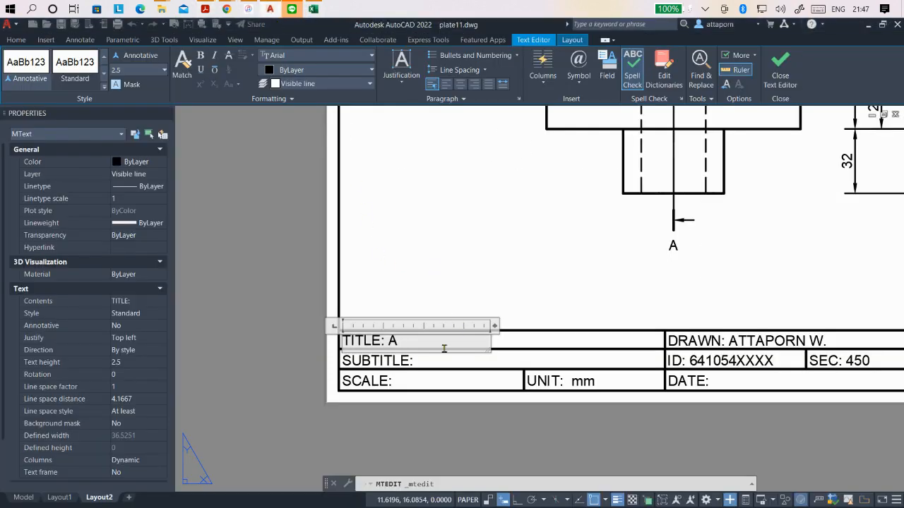
pyautogui.write('utoCAD 3D')
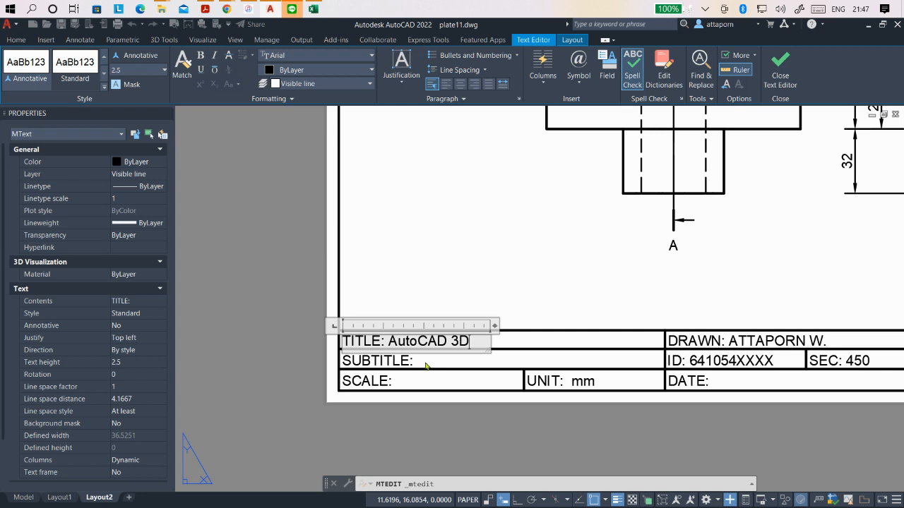
pyautogui.click(427, 365)
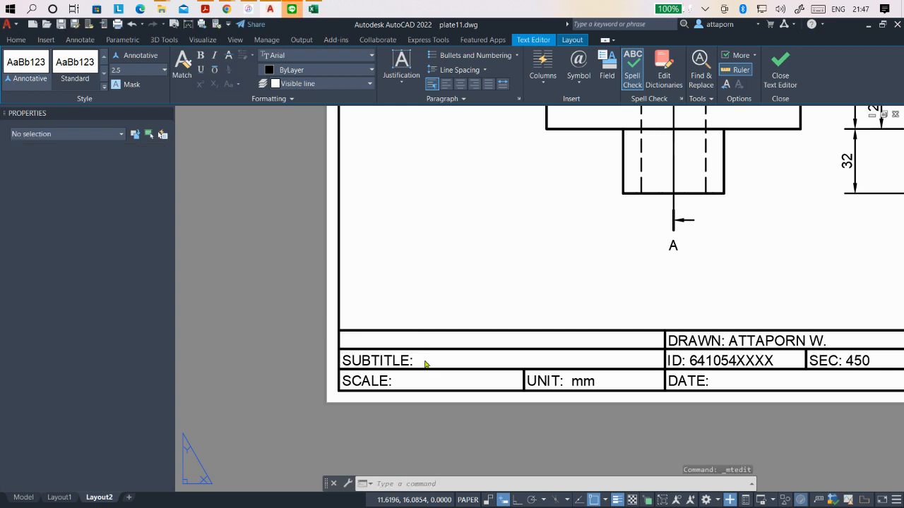
# - Fill in the title block's SUBTITLE as "Orthographic Projection" and widen its text frame so the entry fits on one line
pyautogui.click(409, 361)
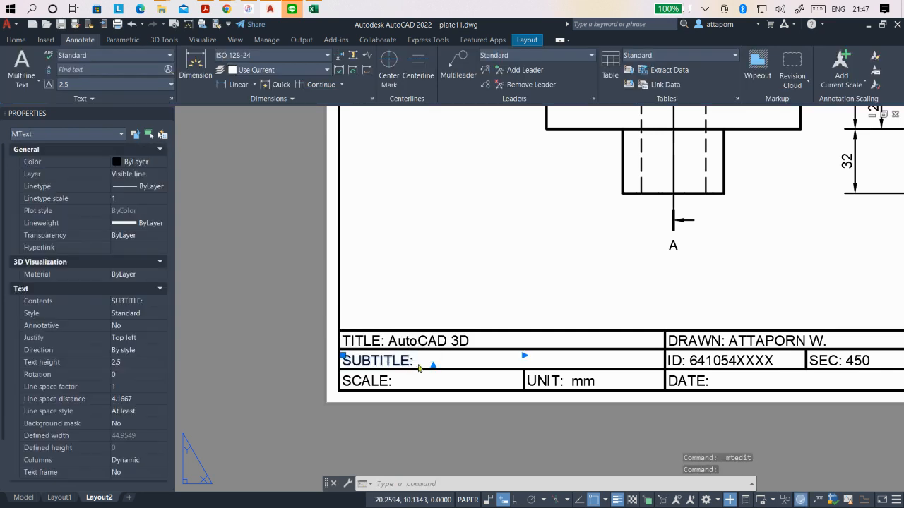
pyautogui.doubleClick(411, 361)
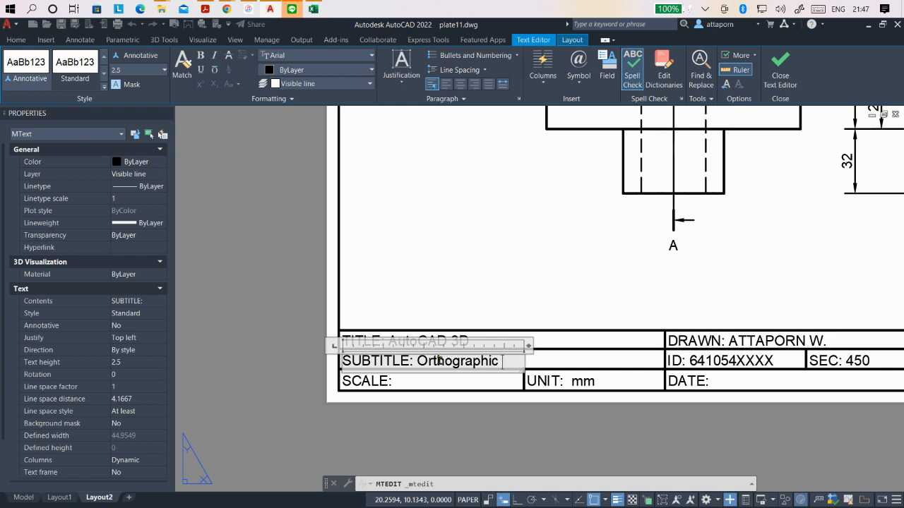
pyautogui.write('jection')
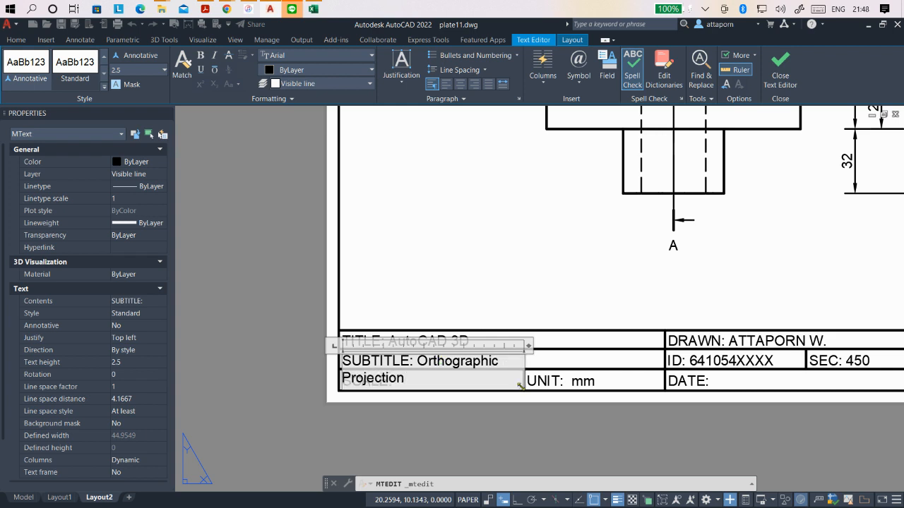
pyautogui.moveTo(519, 386); pyautogui.dragTo(655, 363)
pyautogui.press('Escape')
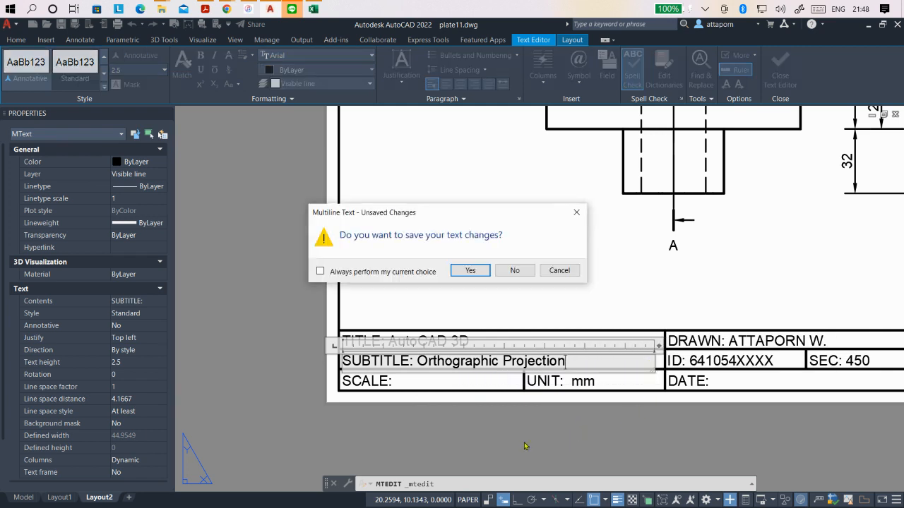
pyautogui.click(568, 272)
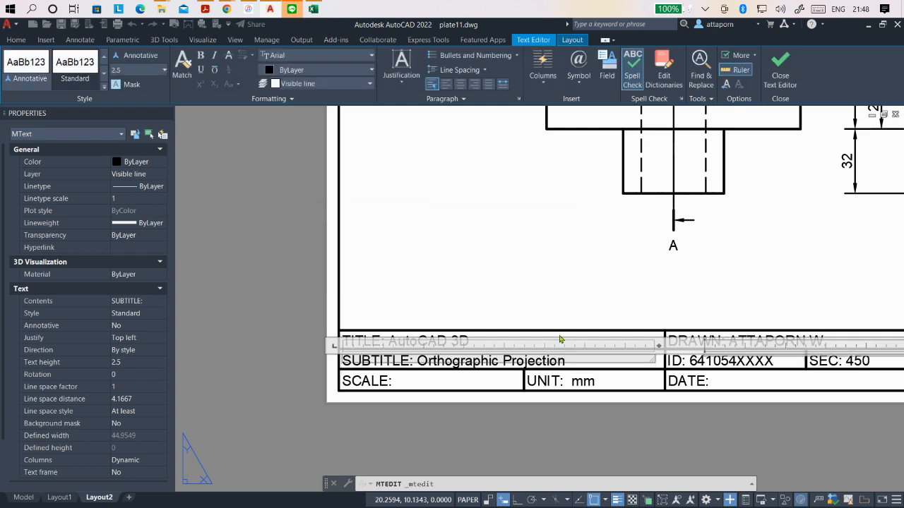
pyautogui.click(438, 387)
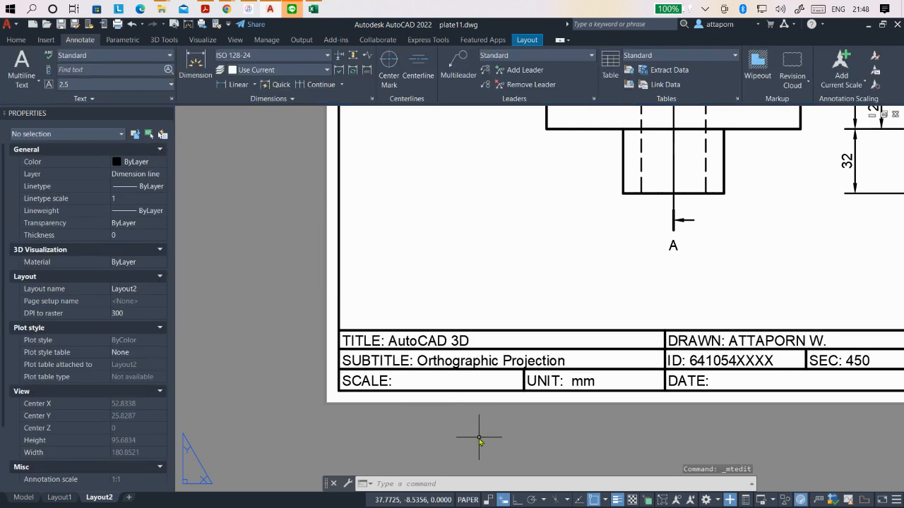
# - Fill in the title block's SCALE as 1:2 and its DATE as April 3, 2022
pyautogui.doubleClick(363, 380)
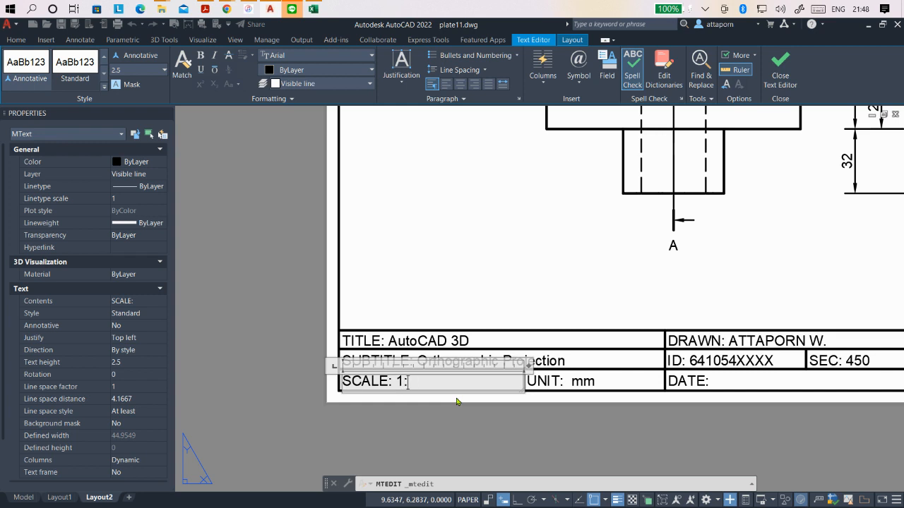
pyautogui.click(465, 432)
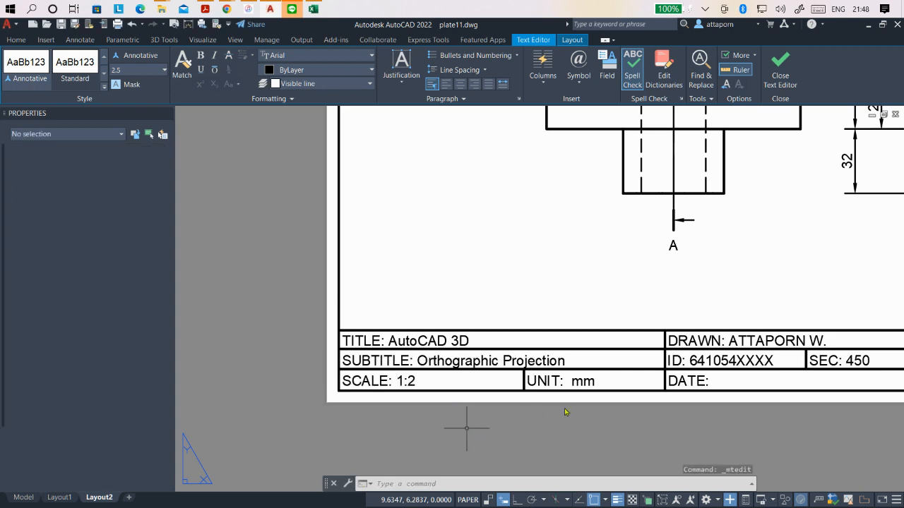
pyautogui.scroll(-2, 338, 389)
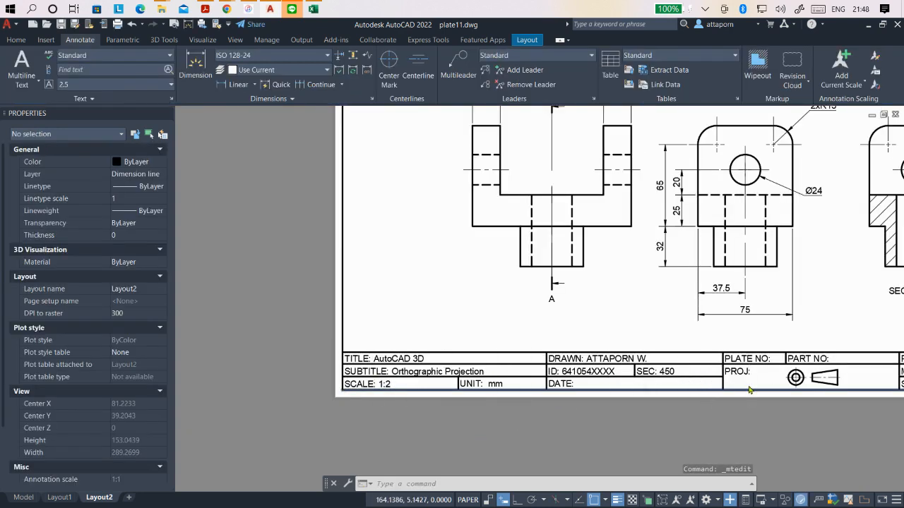
pyautogui.scroll(2, 749, 385)
pyautogui.doubleClick(458, 382)
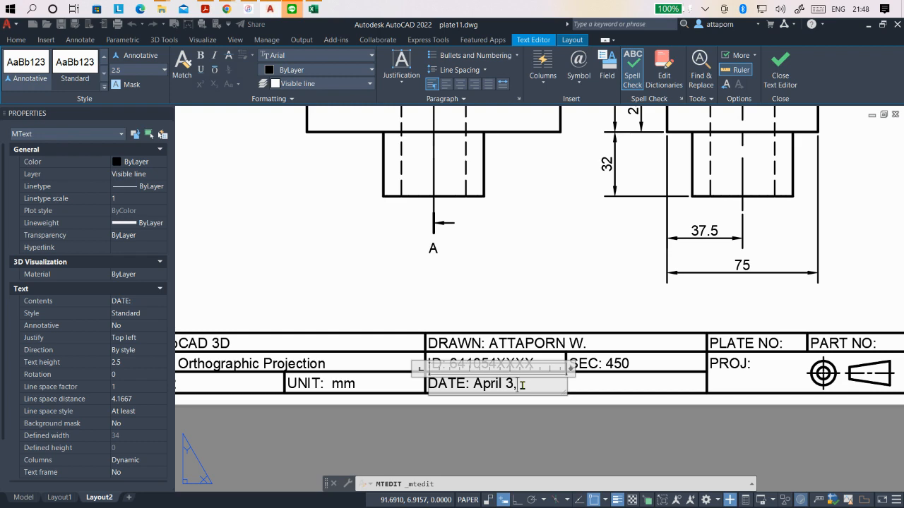
pyautogui.click(594, 418)
# - Fill in the title block's PLATE NO as 11
pyautogui.scroll(-2, 424, 378)
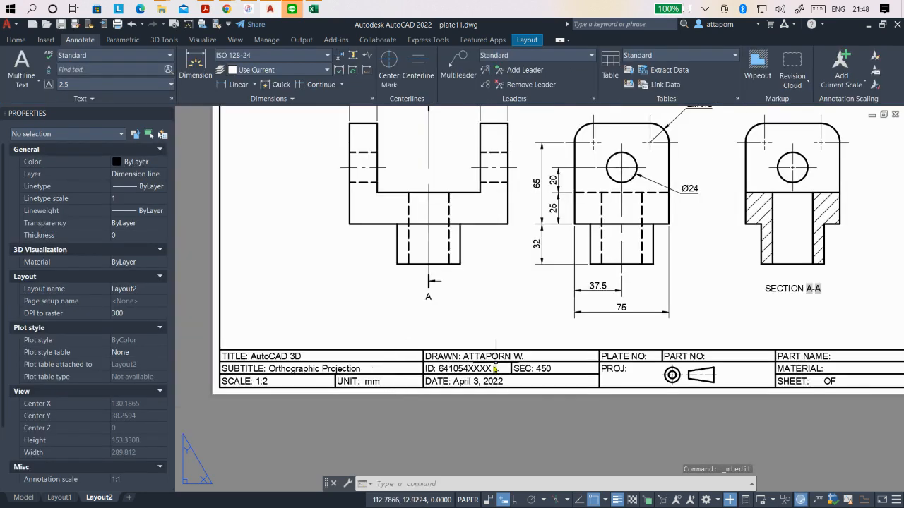
pyautogui.scroll(-1, 496, 369)
pyautogui.scroll(3, 657, 381)
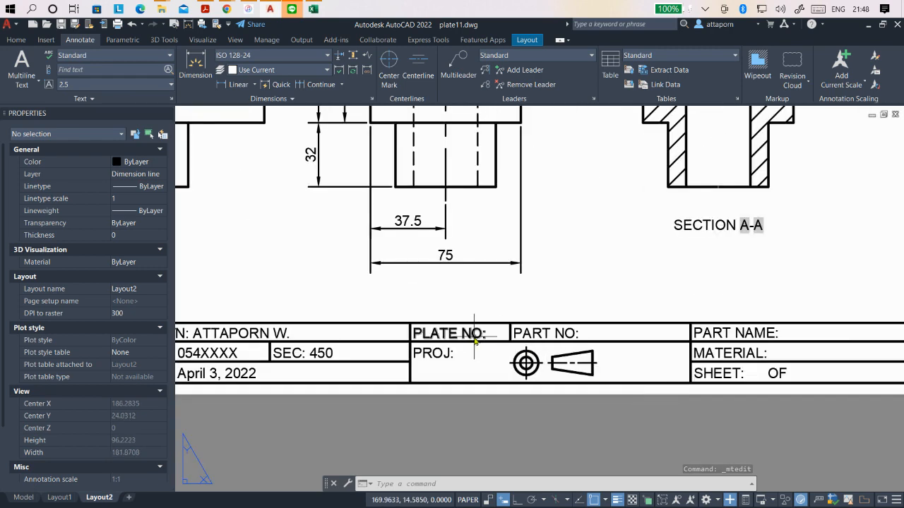
pyautogui.doubleClick(482, 337)
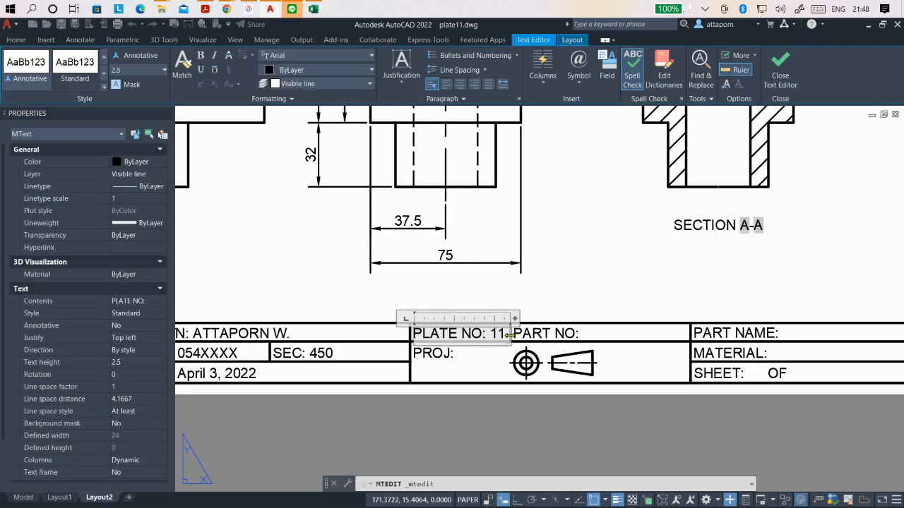
pyautogui.click(621, 362)
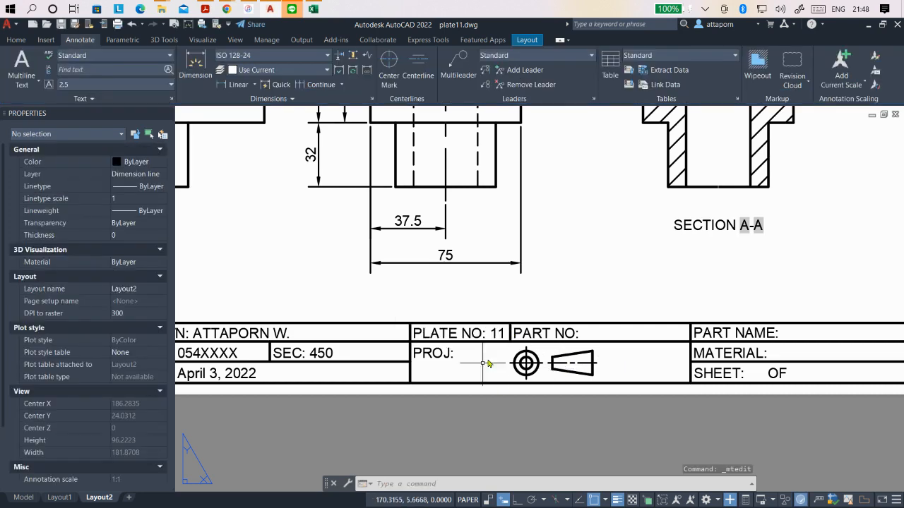
# - Complete the title block's SHEET entry as "2 OF 2"
pyautogui.scroll(-3, 346, 370)
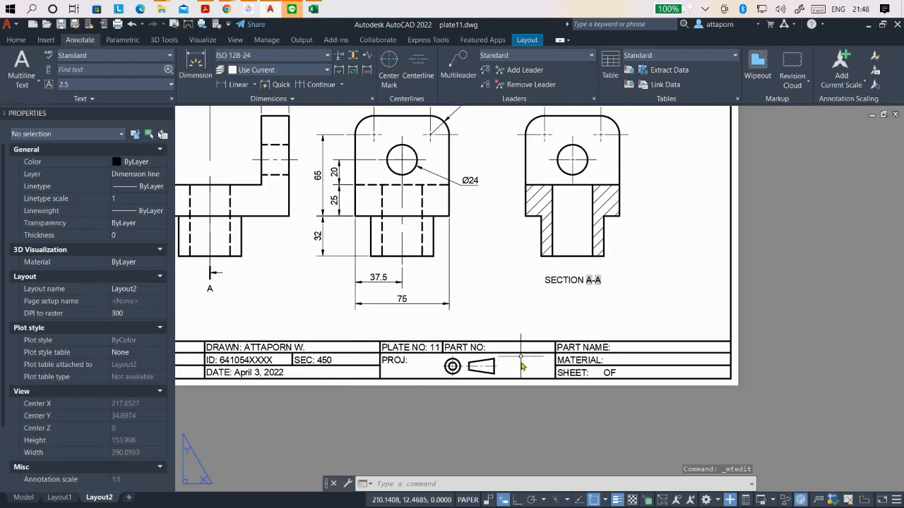
pyautogui.scroll(3, 602, 380)
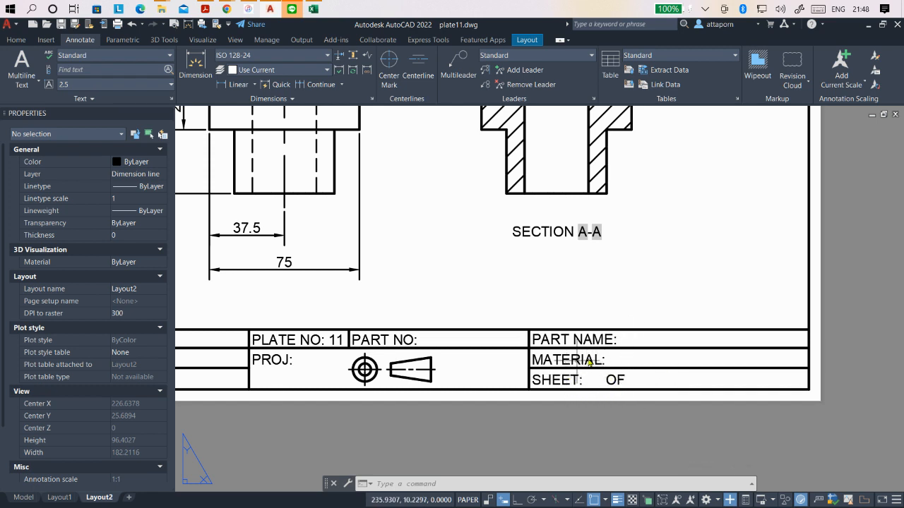
pyautogui.doubleClick(573, 381)
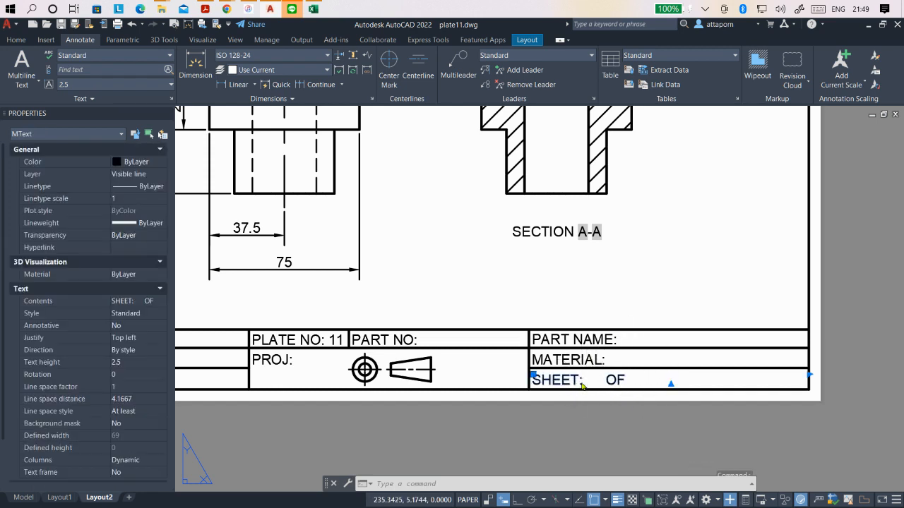
pyautogui.write('2 OF 2')
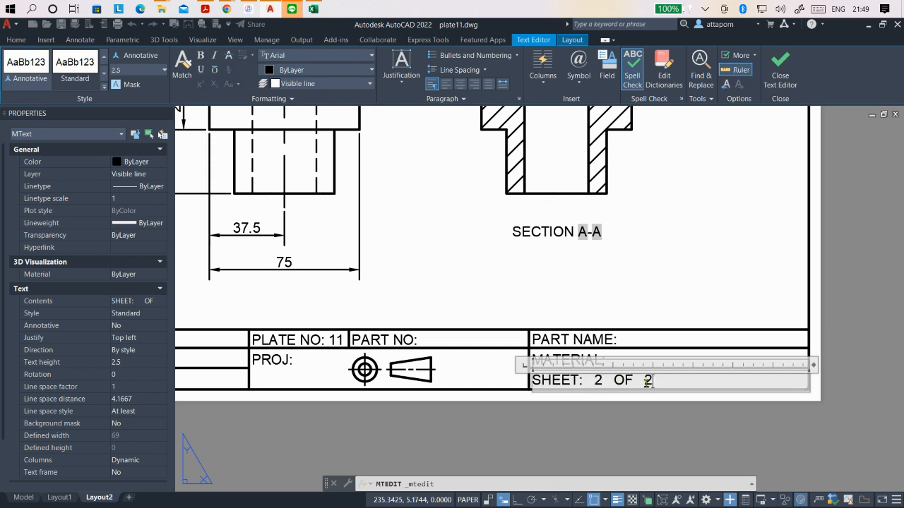
pyautogui.click(633, 432)
pyautogui.scroll(-5, 660, 427)
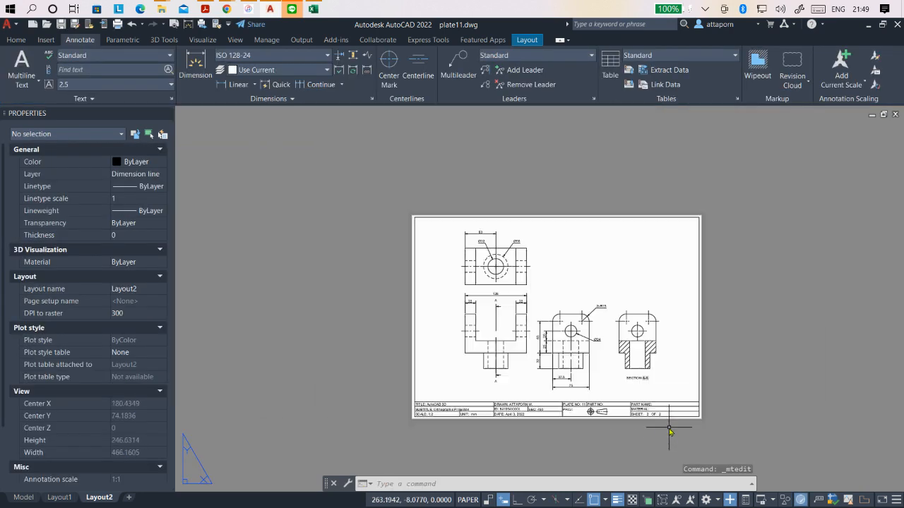
pyautogui.scroll(2, 668, 374)
pyautogui.scroll(-2, 667, 370)
pyautogui.scroll(2, 664, 357)
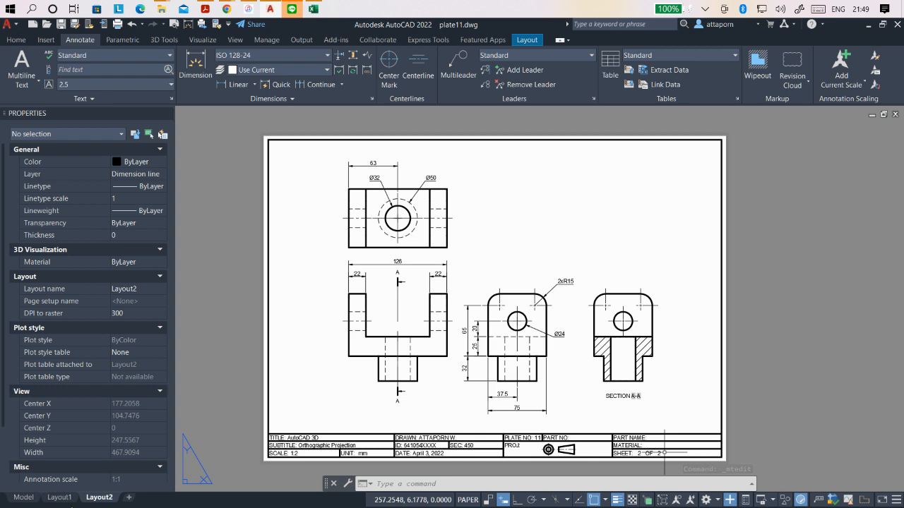
# - Open Layout1, preview its plot to check the isometric sheet, and leave the Plot dialog without plotting
pyautogui.click(60, 497)
pyautogui.click(100, 498)
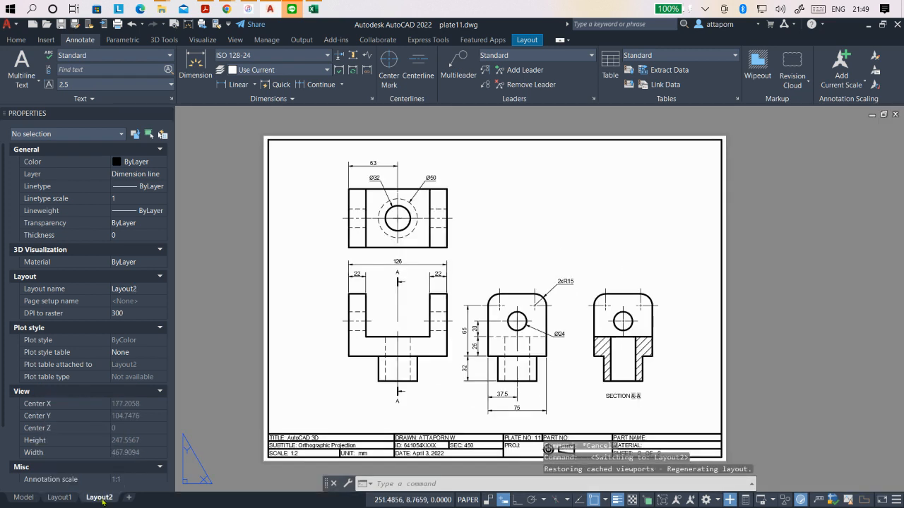
pyautogui.click(66, 497)
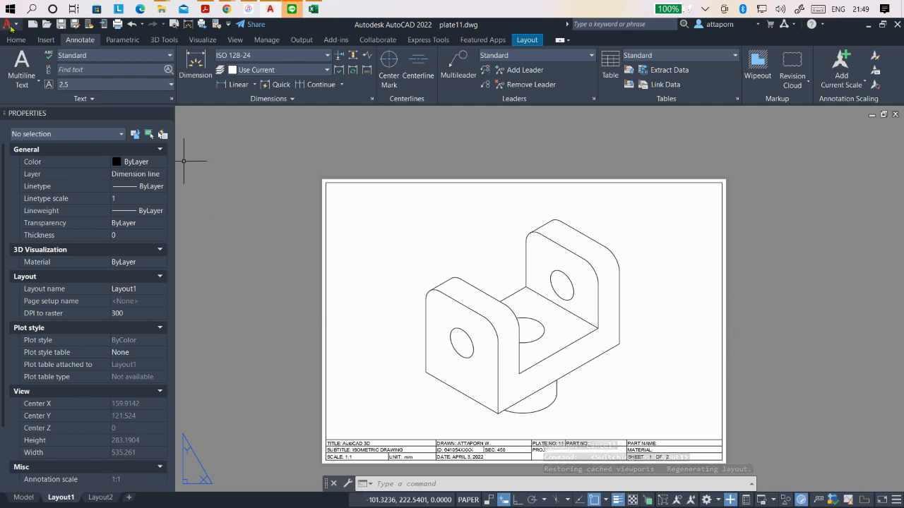
pyautogui.click(8, 25)
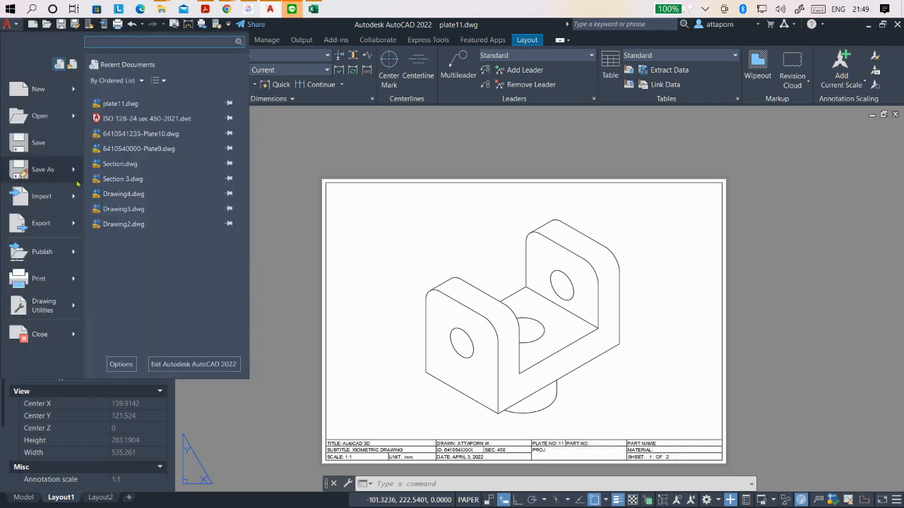
pyautogui.click(39, 279)
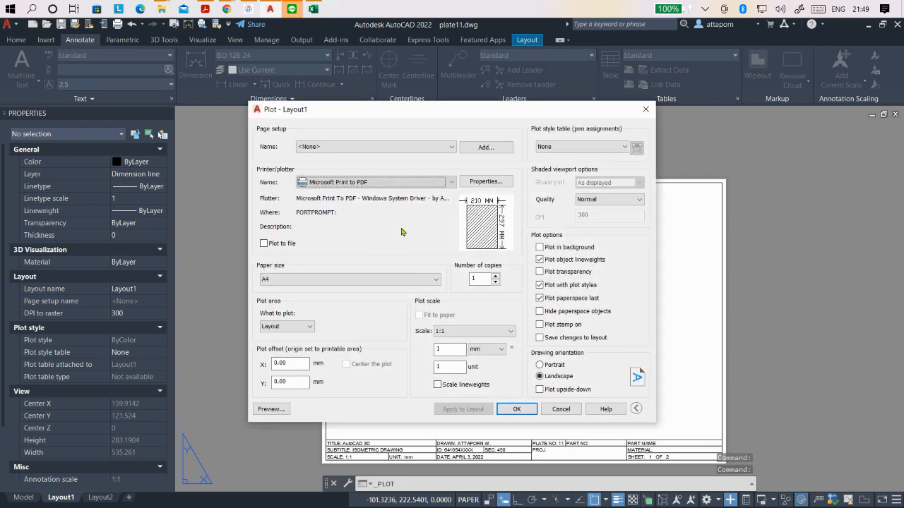
pyautogui.click(270, 409)
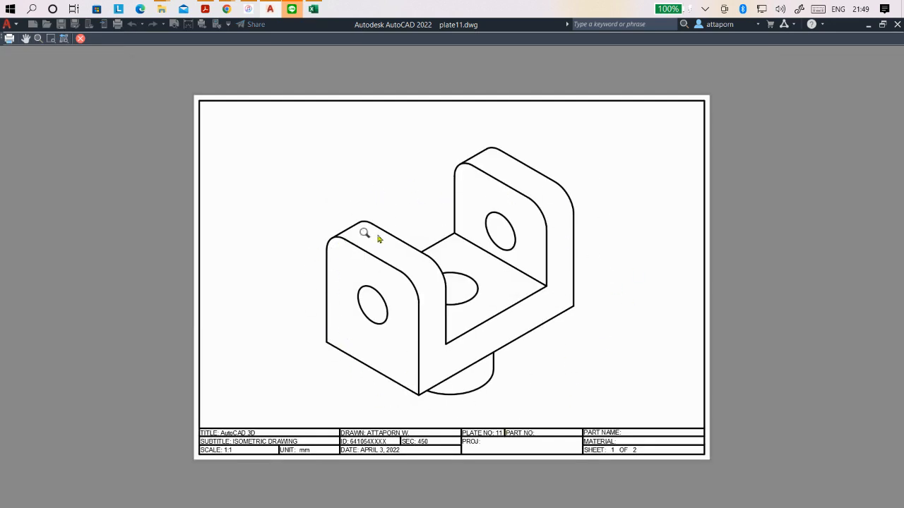
pyautogui.click(80, 39)
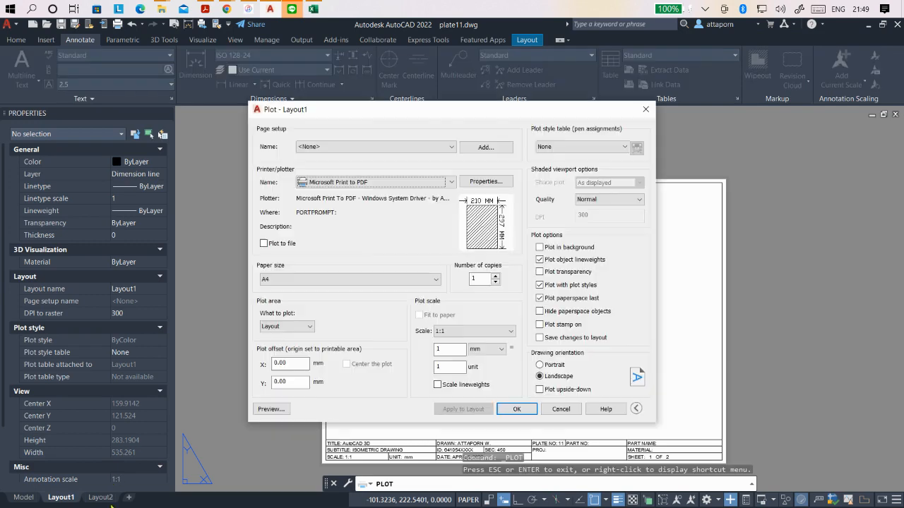
pyautogui.click(558, 409)
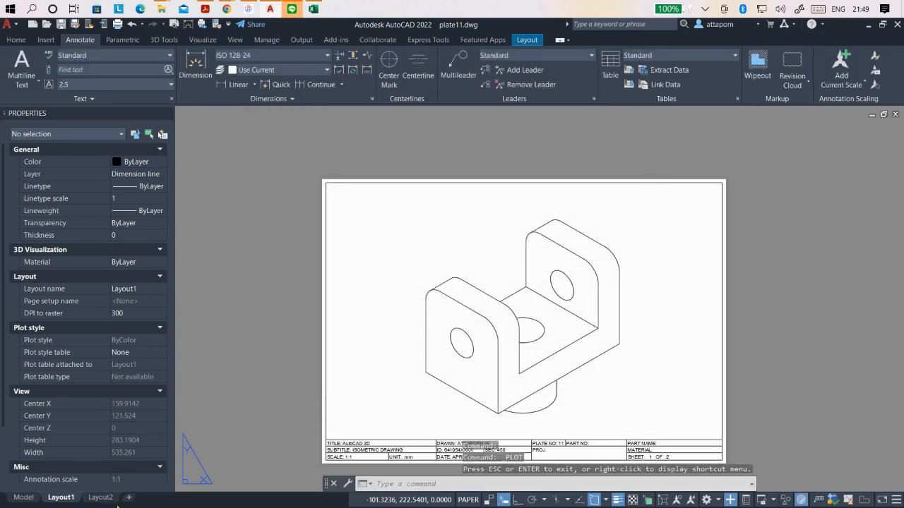
# - Preview the plot of Layout2, leave the Plot dialog without plotting, and save the drawing
pyautogui.click(101, 497)
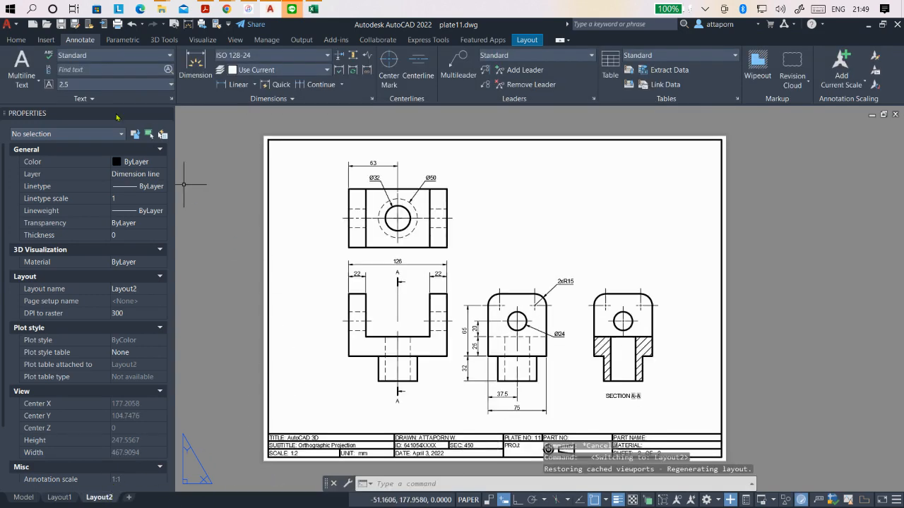
pyautogui.click(16, 26)
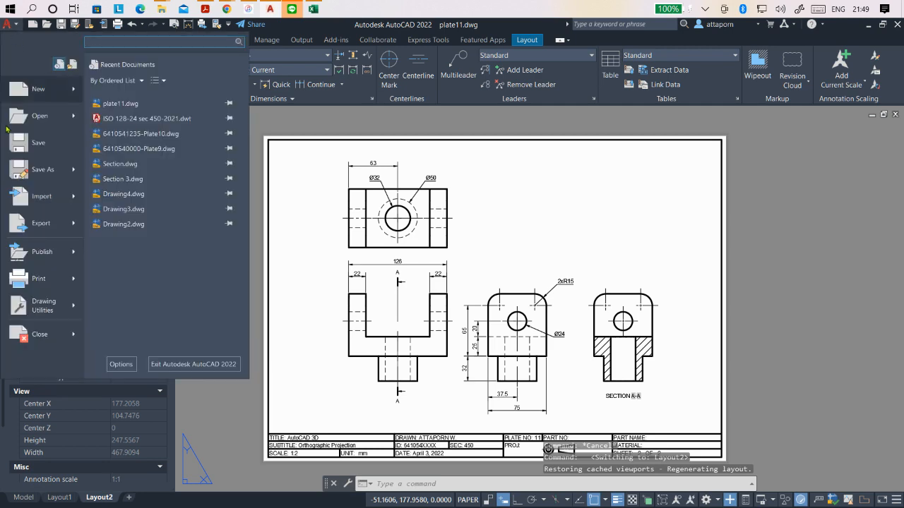
pyautogui.click(38, 286)
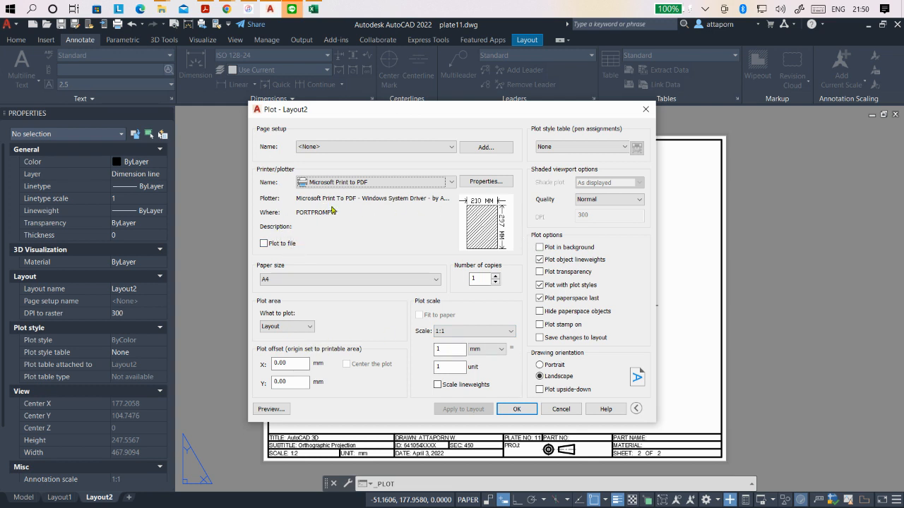
pyautogui.click(271, 409)
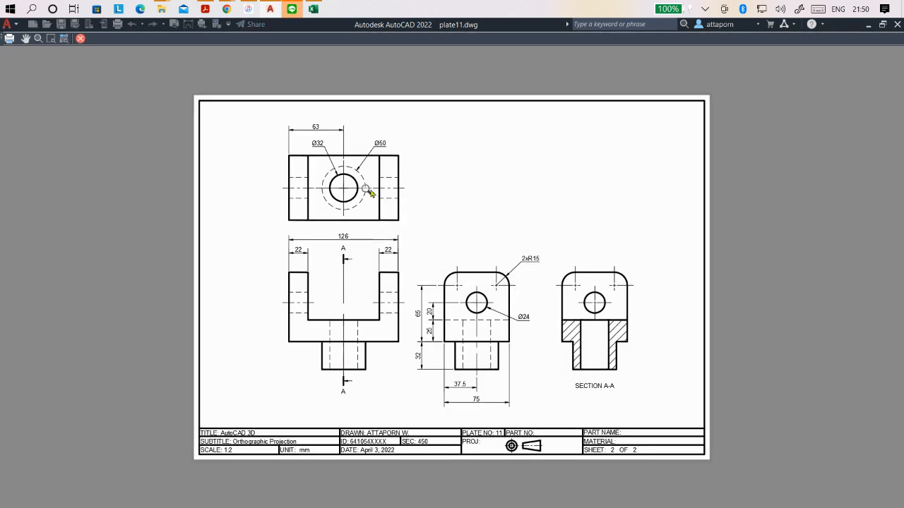
pyautogui.click(82, 39)
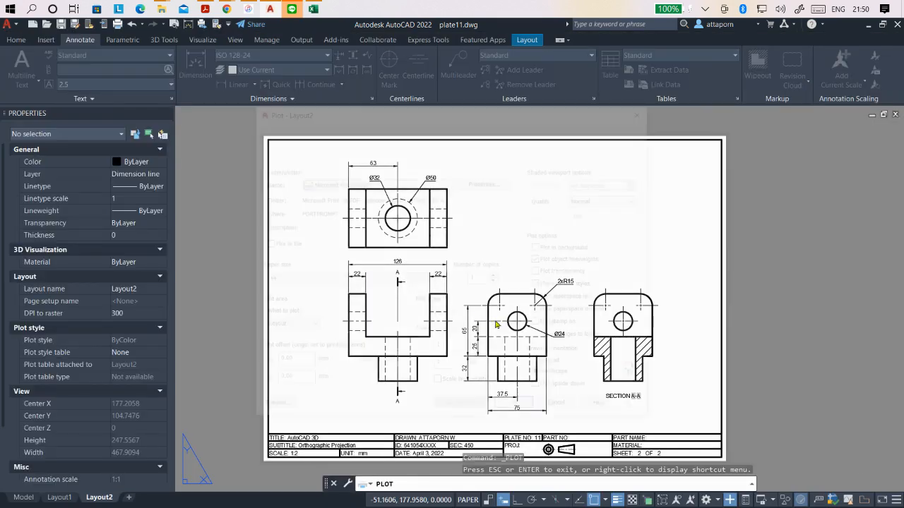
pyautogui.click(552, 410)
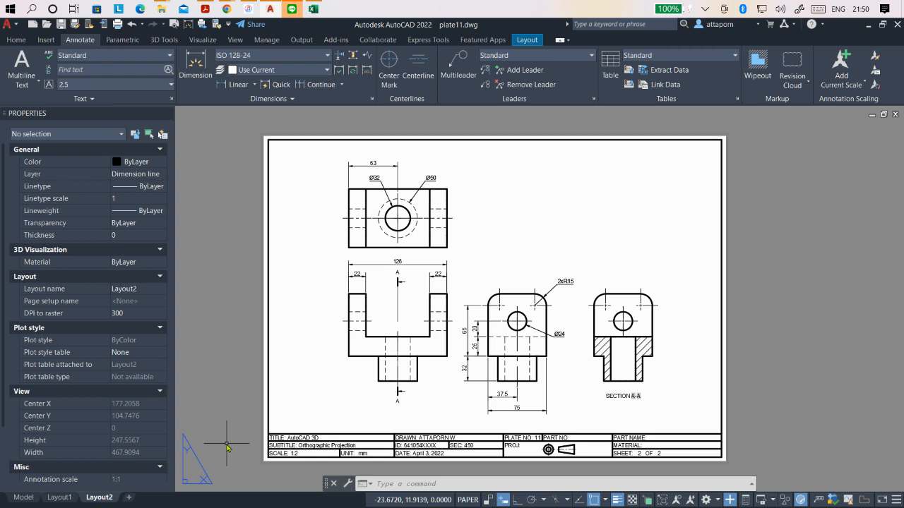
pyautogui.click(60, 25)
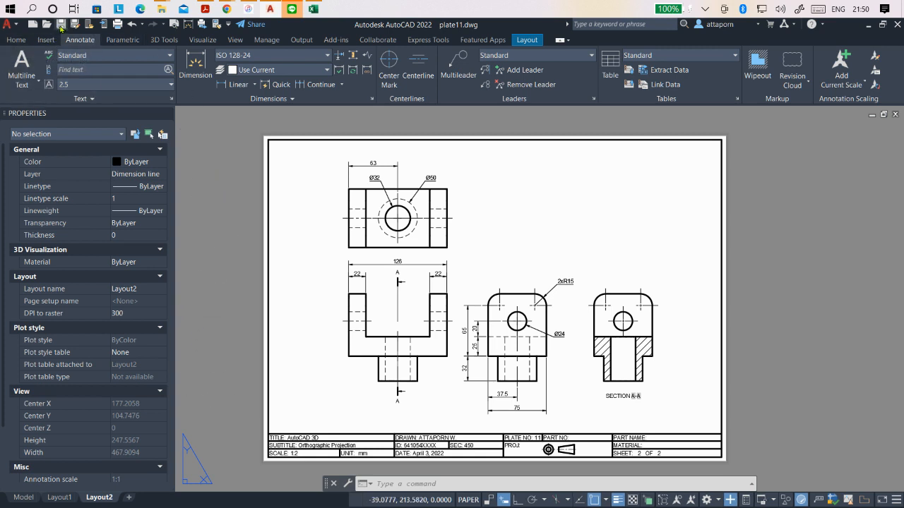